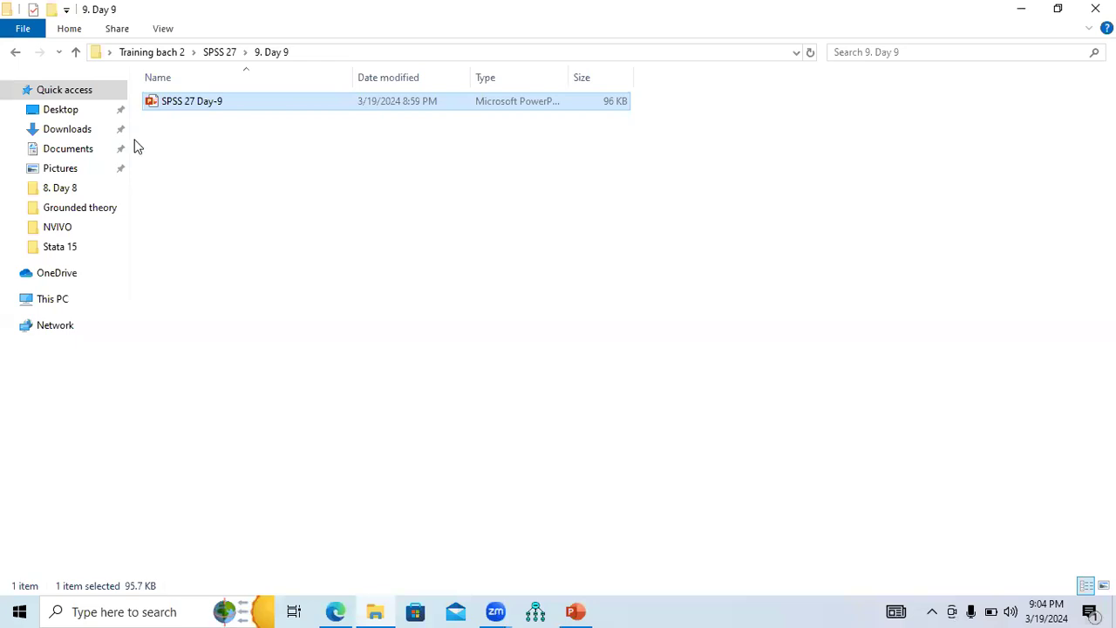
Open the Practice Dataset SPSS file from the "2nd Example for Data Entry & Demonstration" folder inside "7. Day 7".
{"action": "left_click", "coordinate": [76, 53]}
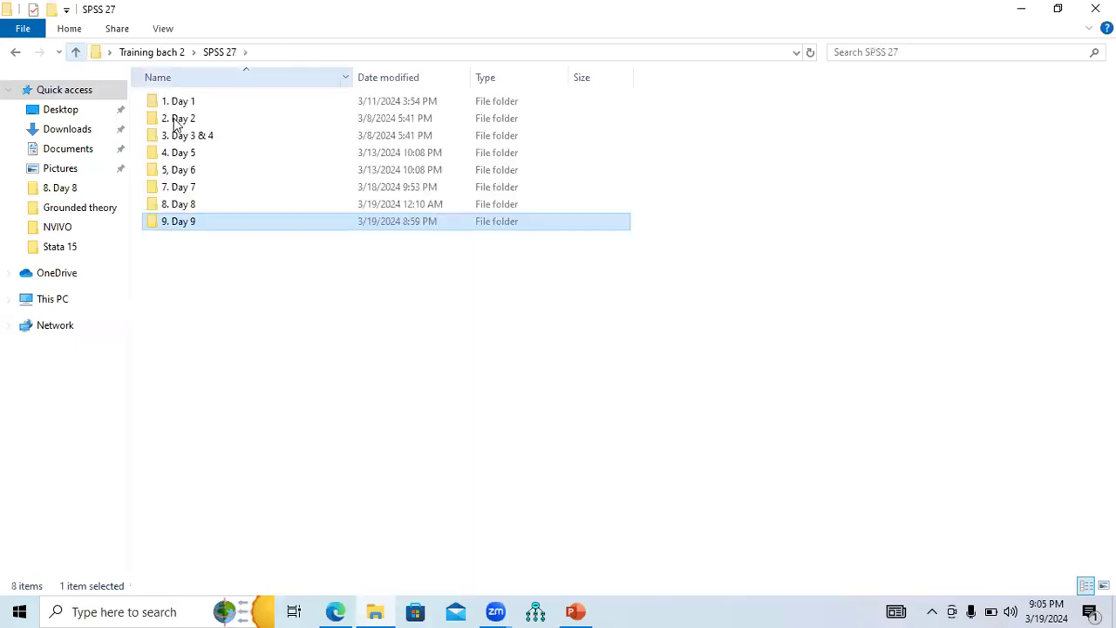
{"action": "double_click", "coordinate": [188, 205]}
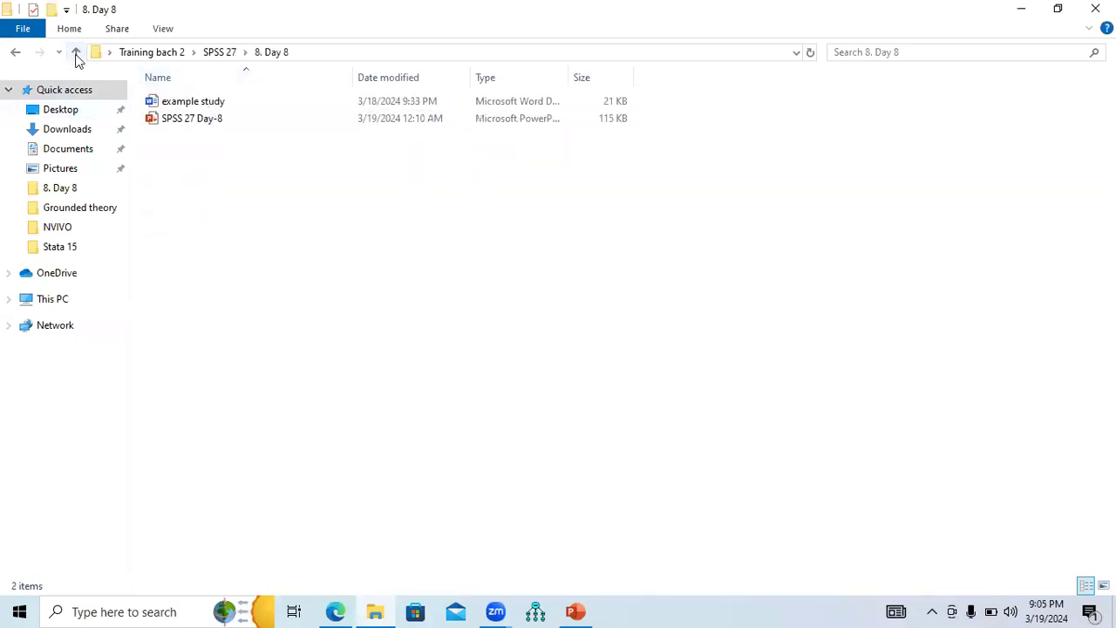
{"action": "left_click", "coordinate": [76, 52]}
{"action": "double_click", "coordinate": [183, 192]}
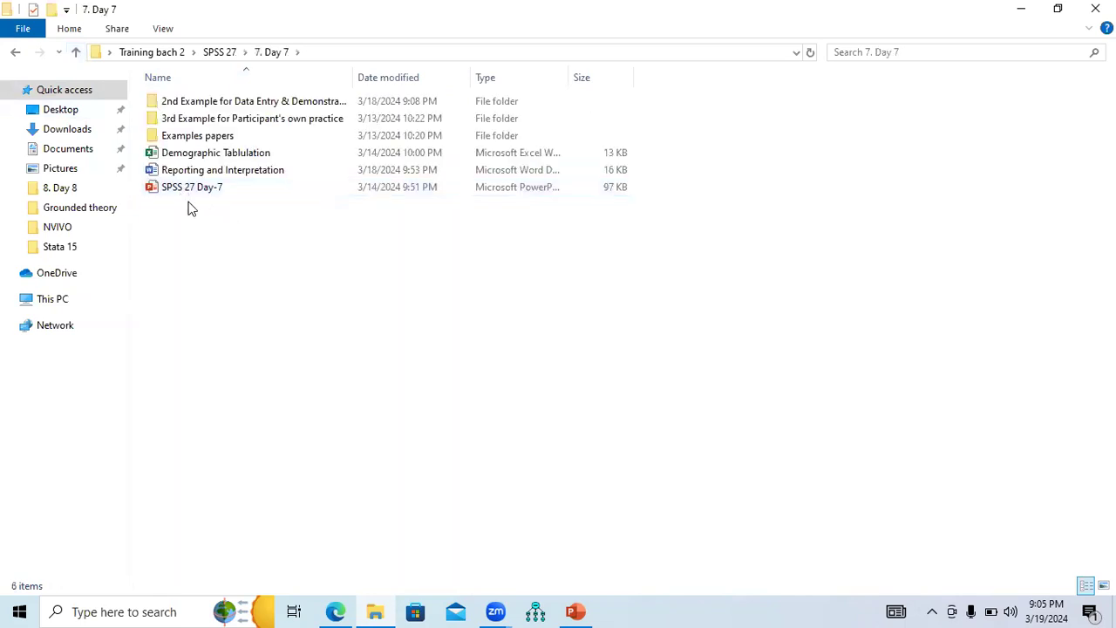
{"action": "left_click", "coordinate": [200, 104]}
{"action": "double_click", "coordinate": [199, 105]}
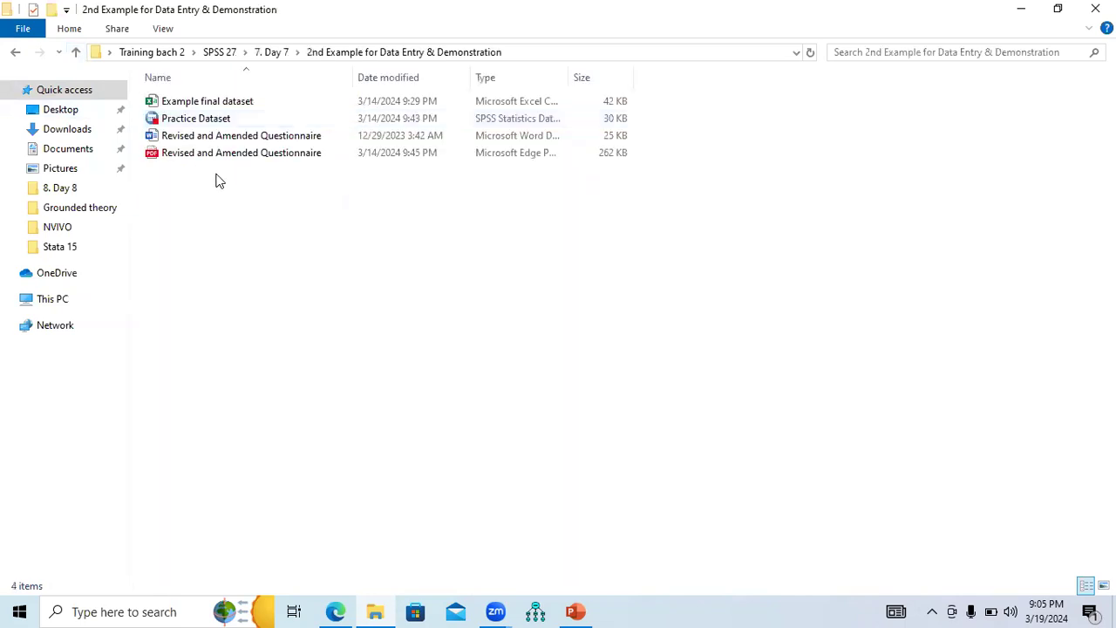
{"action": "left_click", "coordinate": [196, 124]}
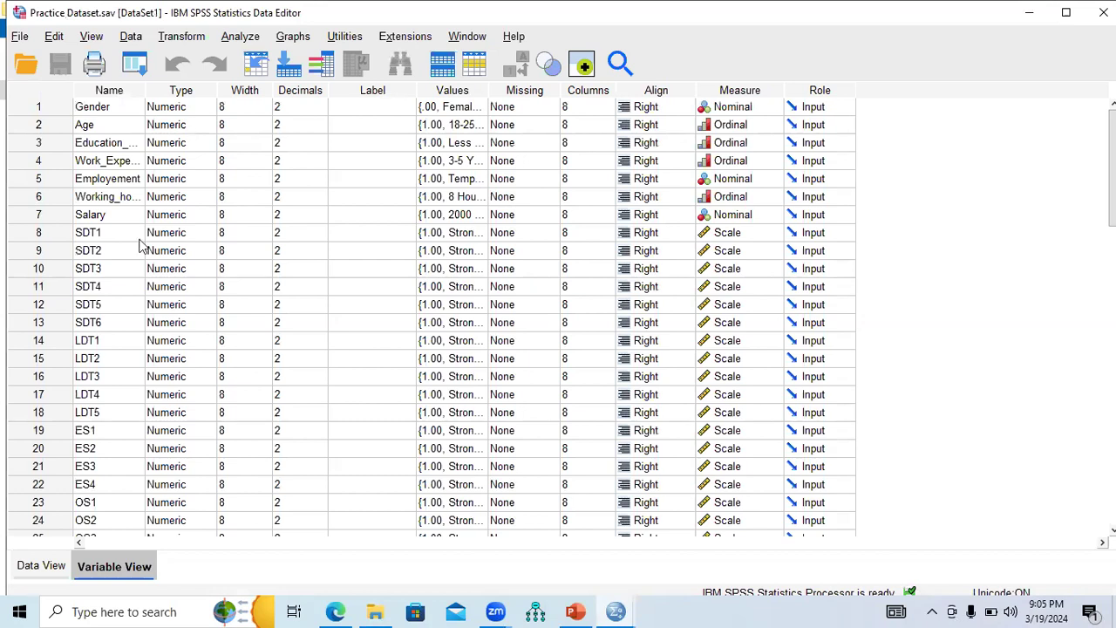
Examine the short-duration training items SDT1 to SDT6 row by row in the variable list.
{"action": "left_click", "coordinate": [91, 241]}
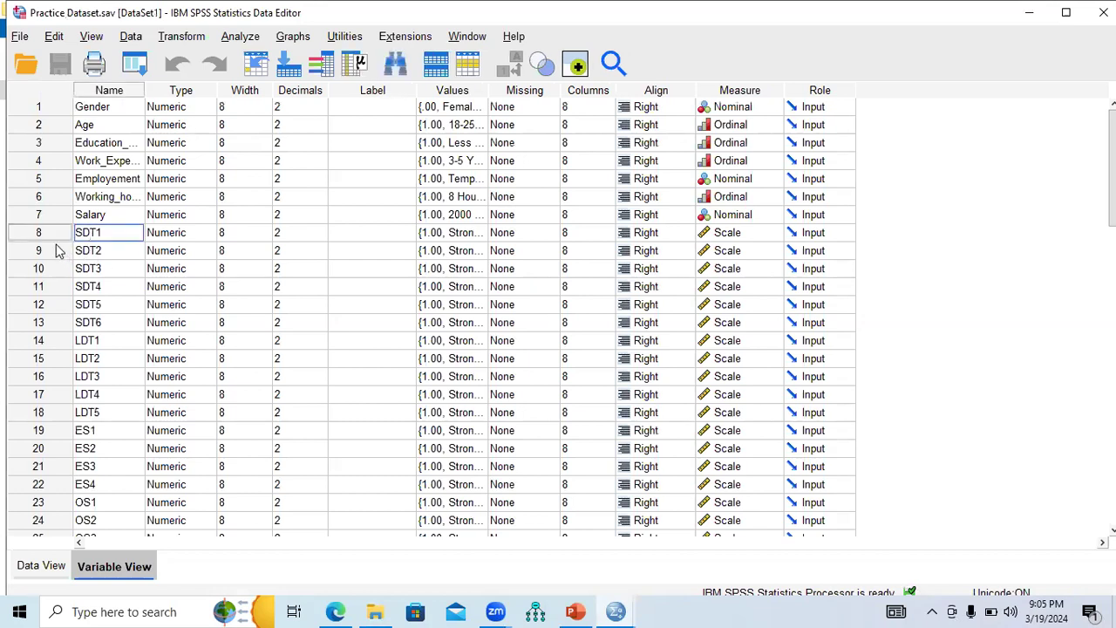
{"action": "left_click", "coordinate": [50, 240]}
{"action": "left_click", "coordinate": [52, 253]}
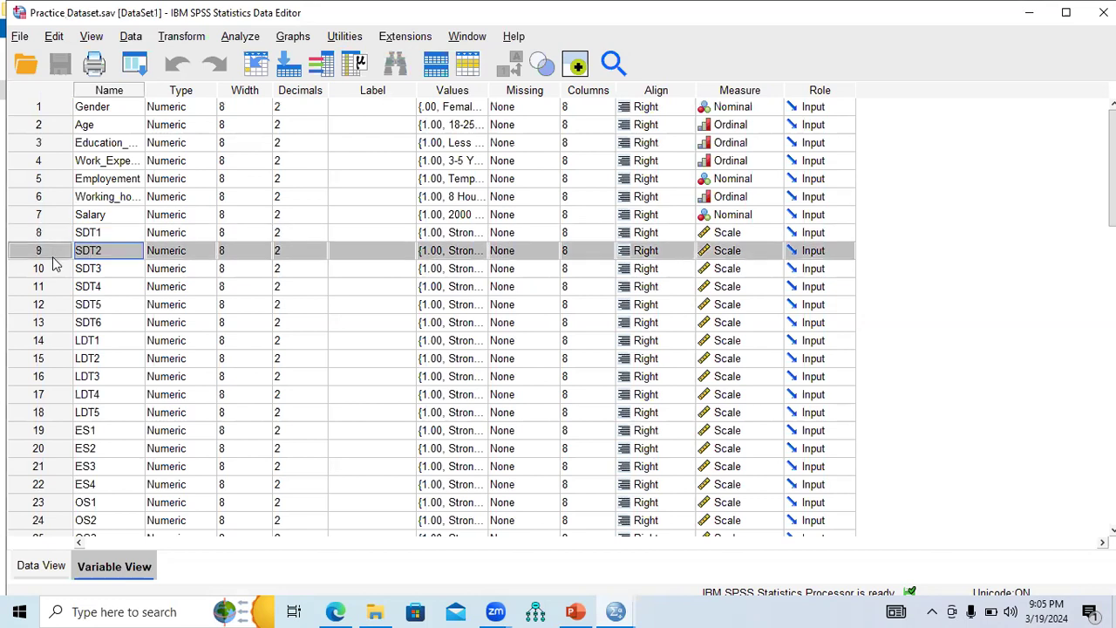
{"action": "left_click", "coordinate": [54, 277]}
{"action": "left_click", "coordinate": [54, 288]}
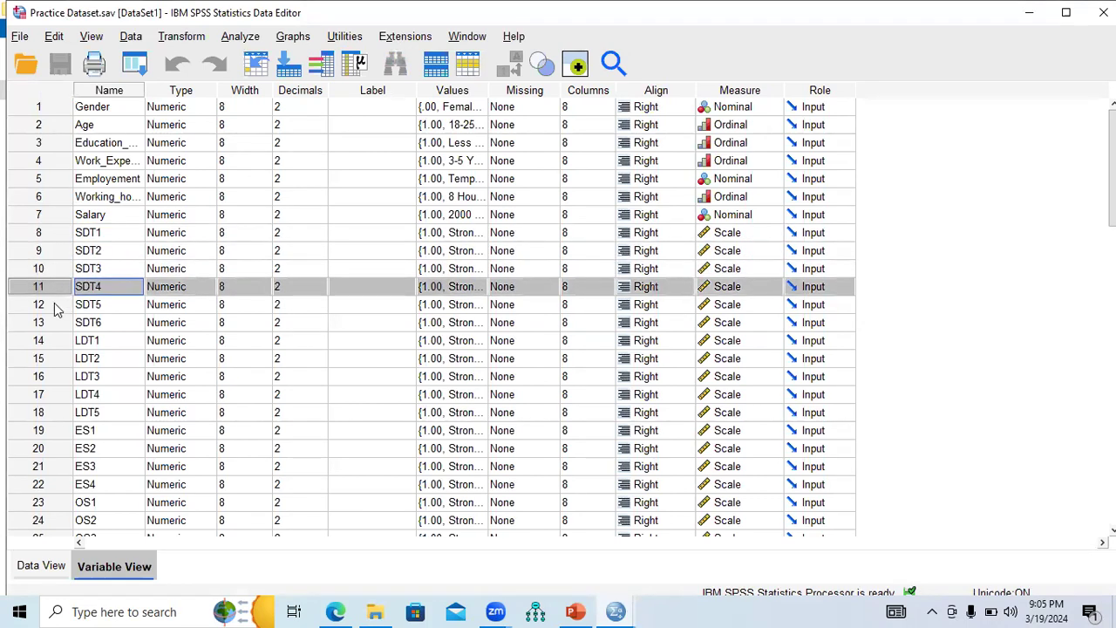
{"action": "left_click", "coordinate": [54, 305]}
{"action": "left_click", "coordinate": [51, 325]}
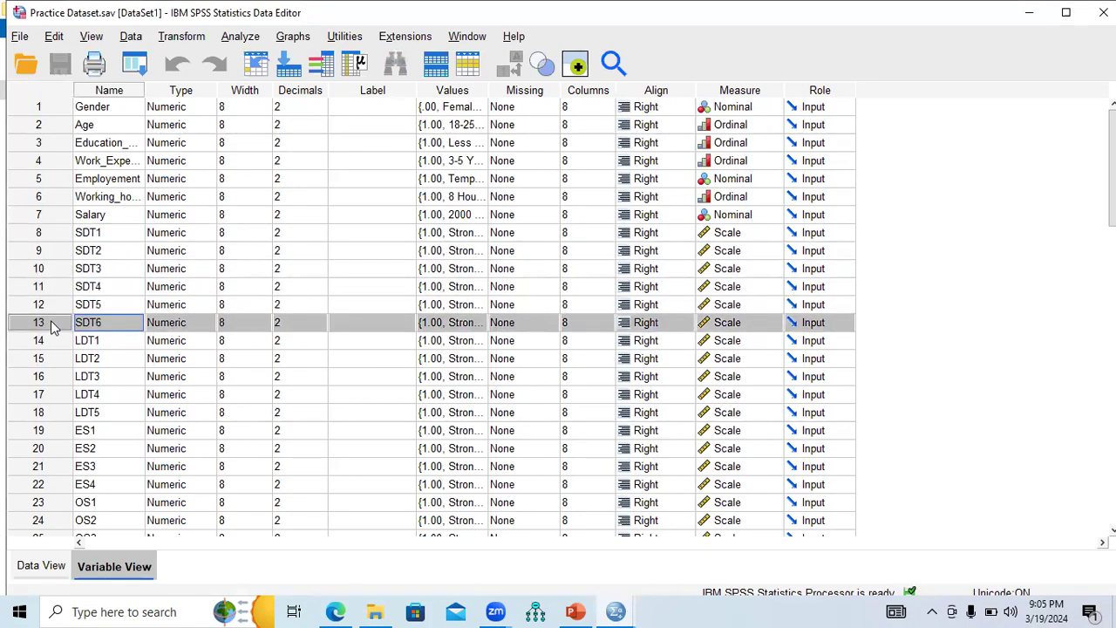
{"action": "left_click", "coordinate": [54, 252]}
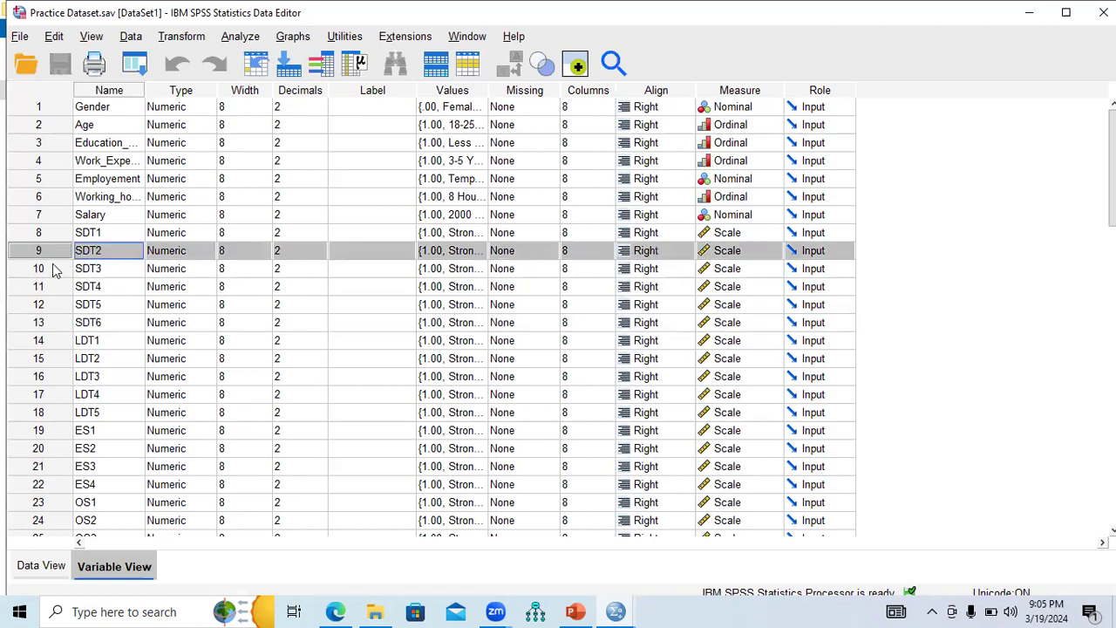
{"action": "left_click", "coordinate": [53, 269]}
{"action": "left_click", "coordinate": [52, 288]}
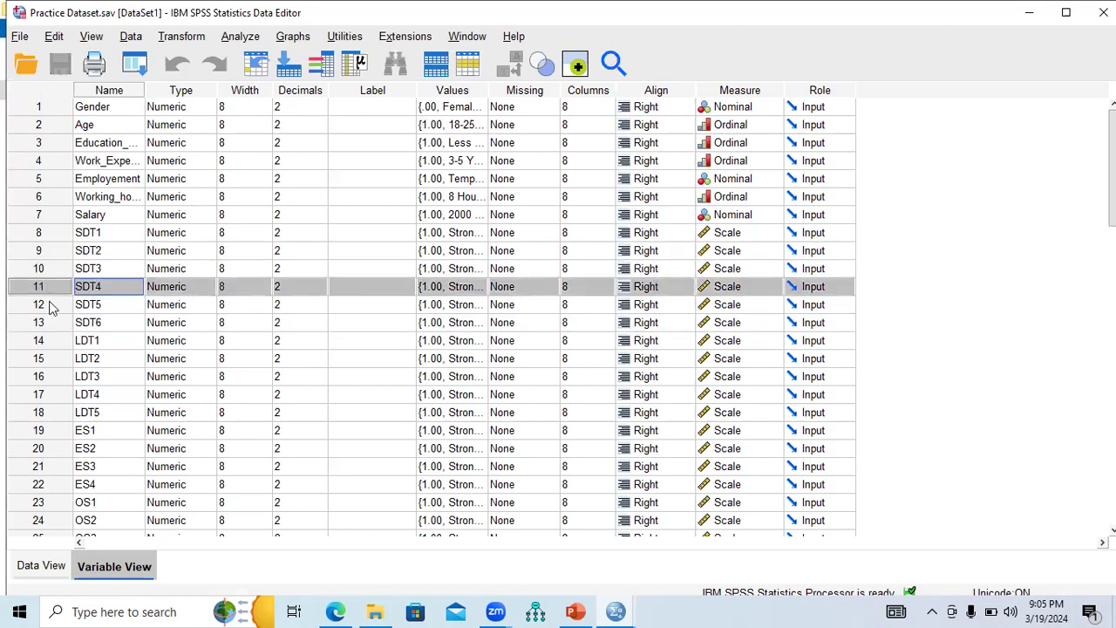
{"action": "left_click", "coordinate": [52, 305]}
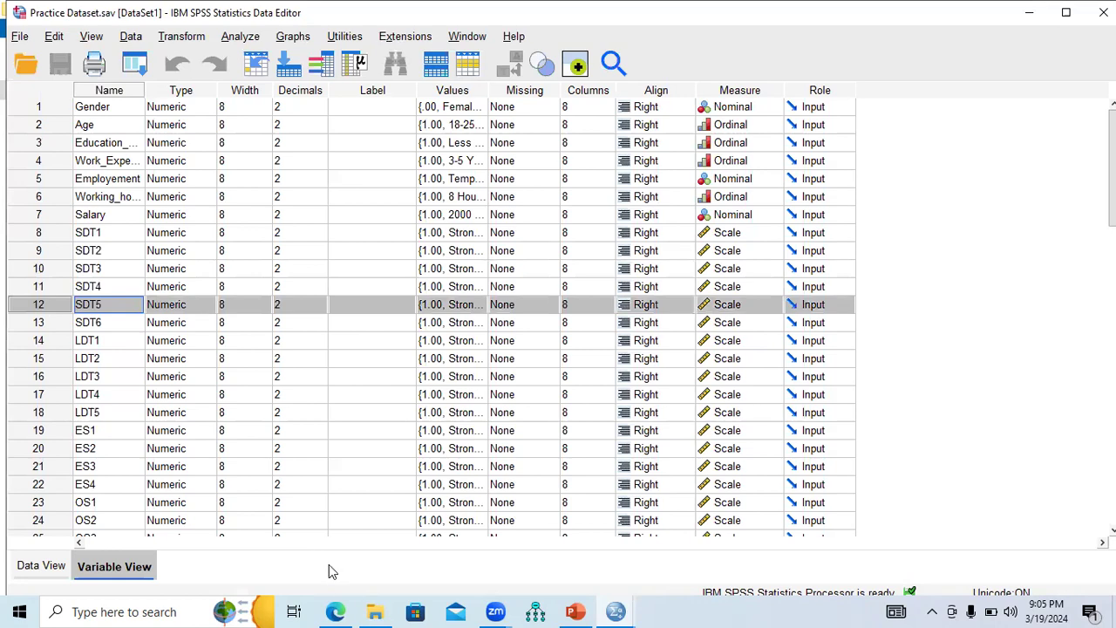
Switch to File Explorer, open the Revised and Amended Questionnaire PDF and find the Short Duration Training heading in Section 3.
{"action": "left_click", "coordinate": [375, 612]}
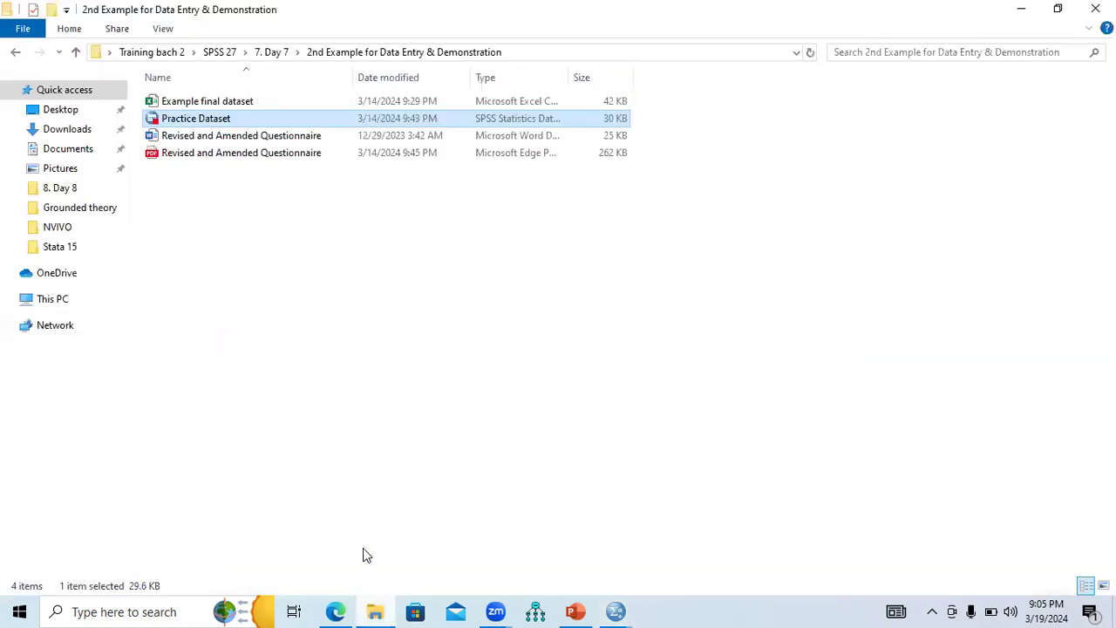
{"action": "double_click", "coordinate": [223, 157]}
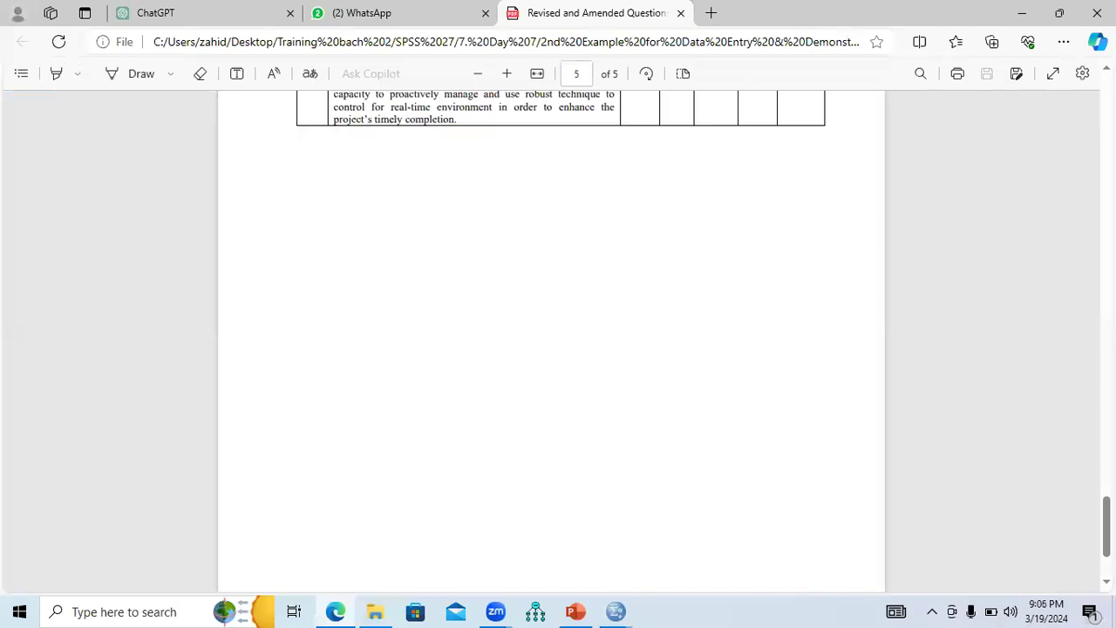
{"action": "scroll", "coordinate": [551, 340], "scroll_direction": "up", "scroll_amount": 10}
{"action": "scroll", "coordinate": [551, 340], "scroll_direction": "up", "scroll_amount": 10}
{"action": "scroll", "coordinate": [551, 340], "scroll_direction": "up", "scroll_amount": 10}
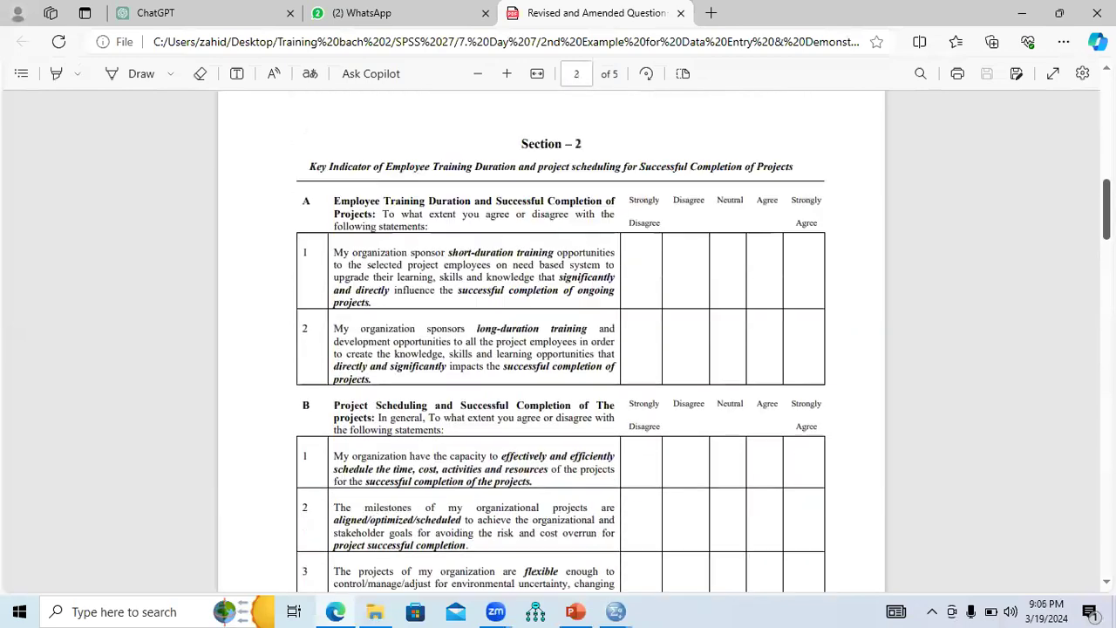
{"action": "scroll", "coordinate": [551, 340], "scroll_direction": "down", "scroll_amount": 6}
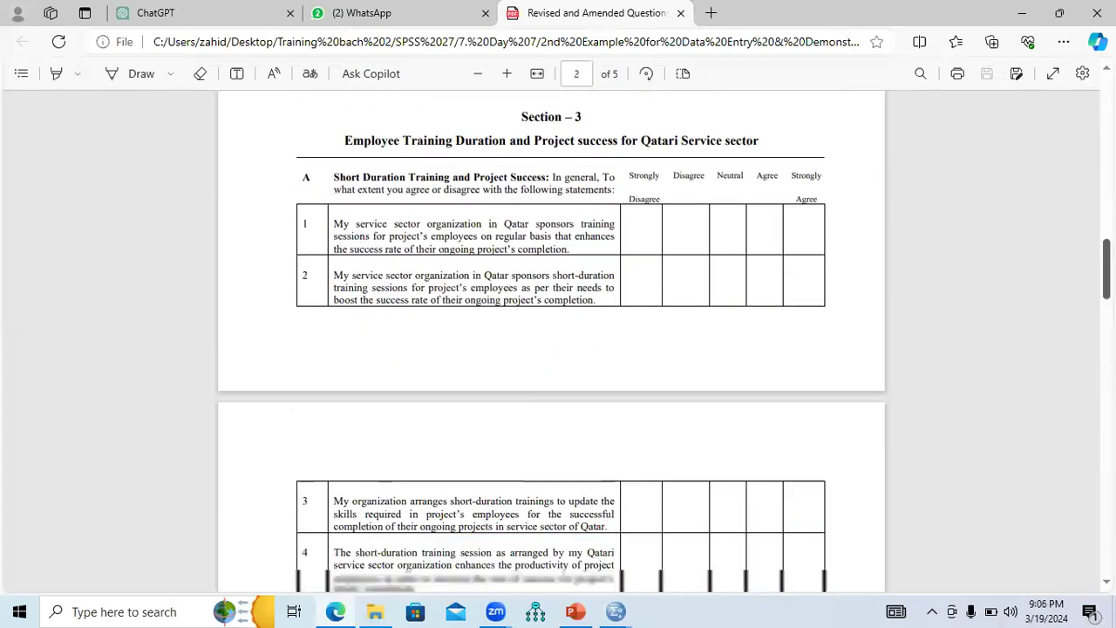
{"action": "left_click_drag", "start_coordinate": [338, 178], "coordinate": [450, 179]}
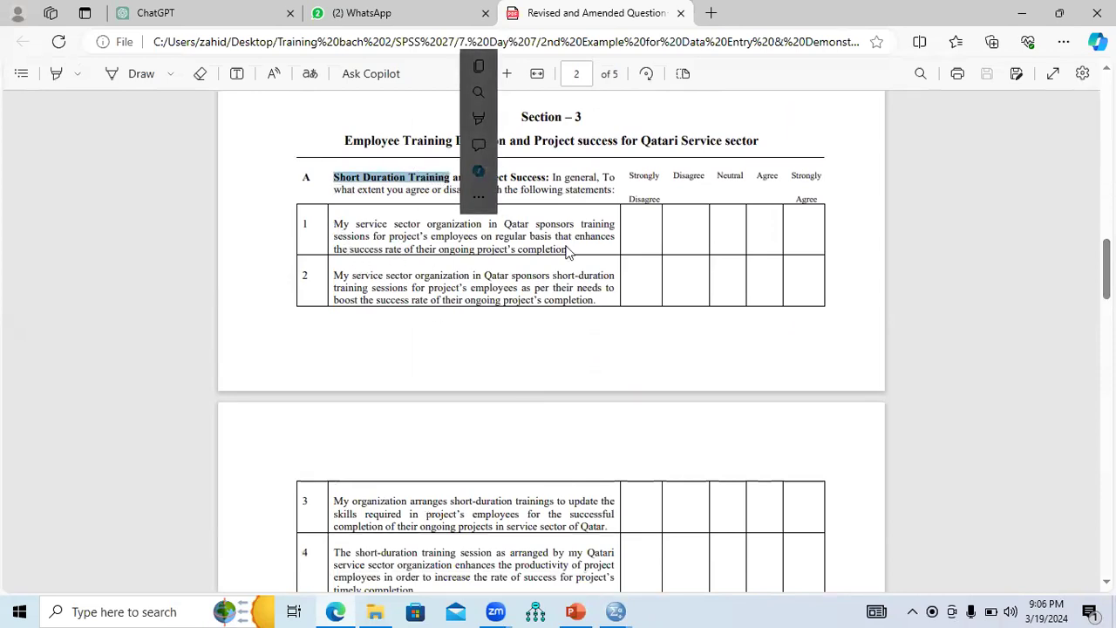
Read through statements 1 to 6 of the Short Duration Training and Project Success section in the questionnaire.
{"action": "scroll", "coordinate": [568, 252], "scroll_direction": "down", "scroll_amount": 3}
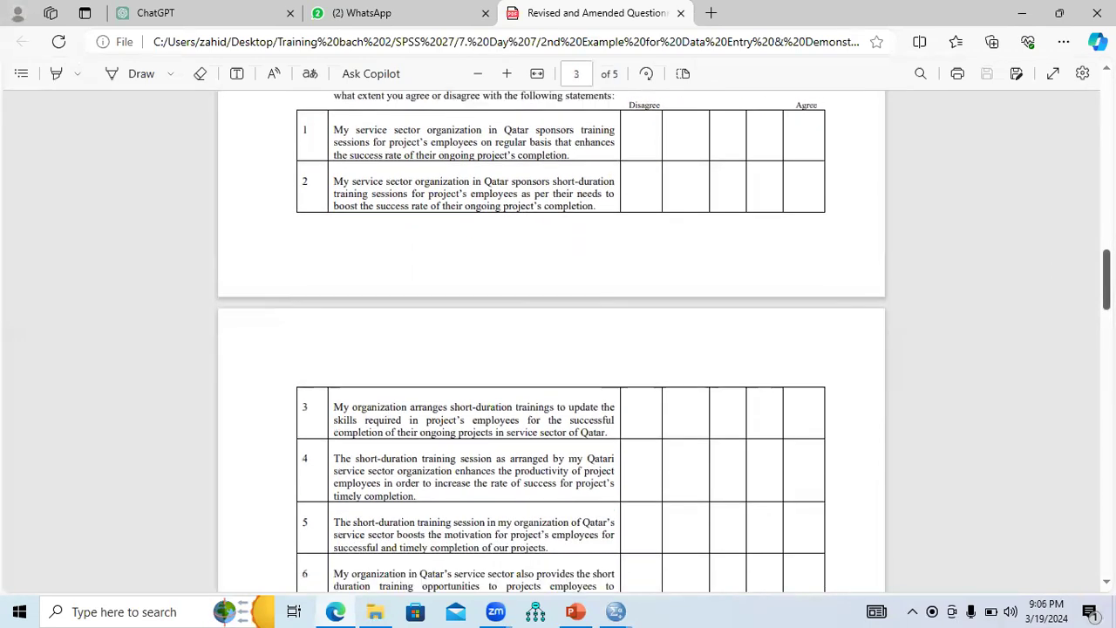
{"action": "left_click_drag", "start_coordinate": [334, 130], "coordinate": [580, 159]}
{"action": "left_click_drag", "start_coordinate": [334, 181], "coordinate": [594, 207]}
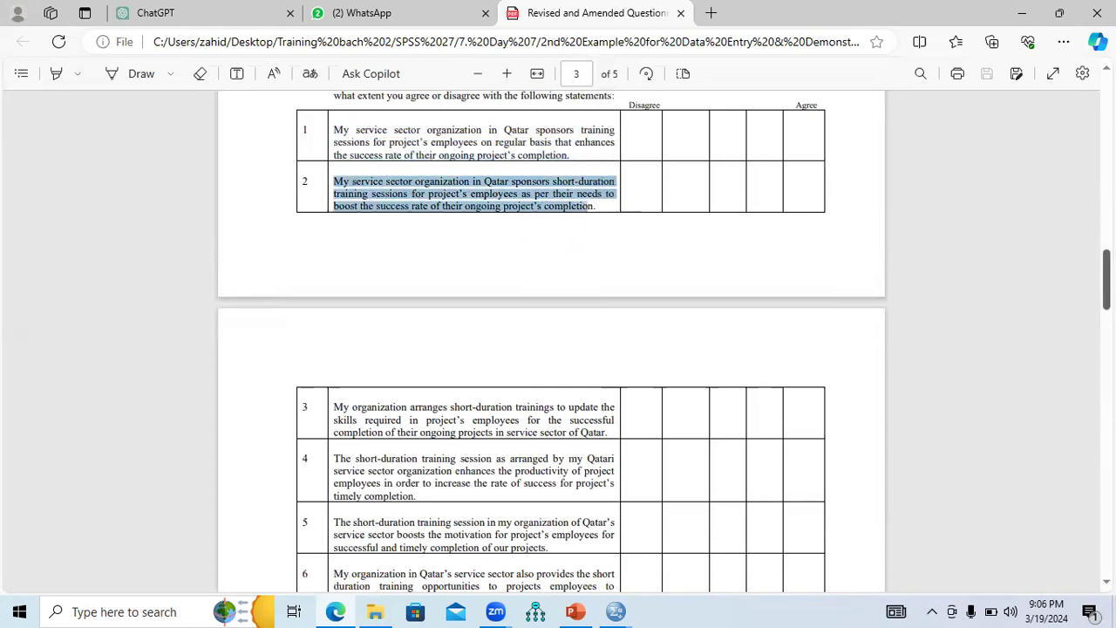
{"action": "scroll", "coordinate": [510, 386], "scroll_direction": "down", "scroll_amount": 3}
{"action": "left_click_drag", "start_coordinate": [387, 462], "coordinate": [334, 410]}
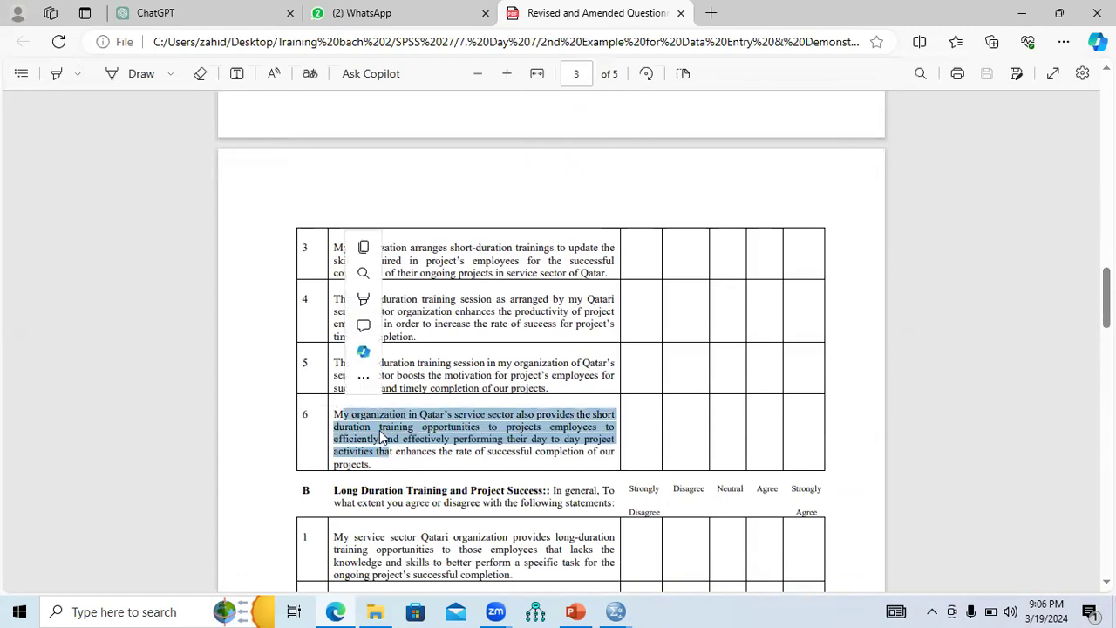
Return to the Practice Dataset in SPSS and match its SDT1 to SDT6 rows with the six questionnaire statements.
{"action": "left_click", "coordinate": [616, 611]}
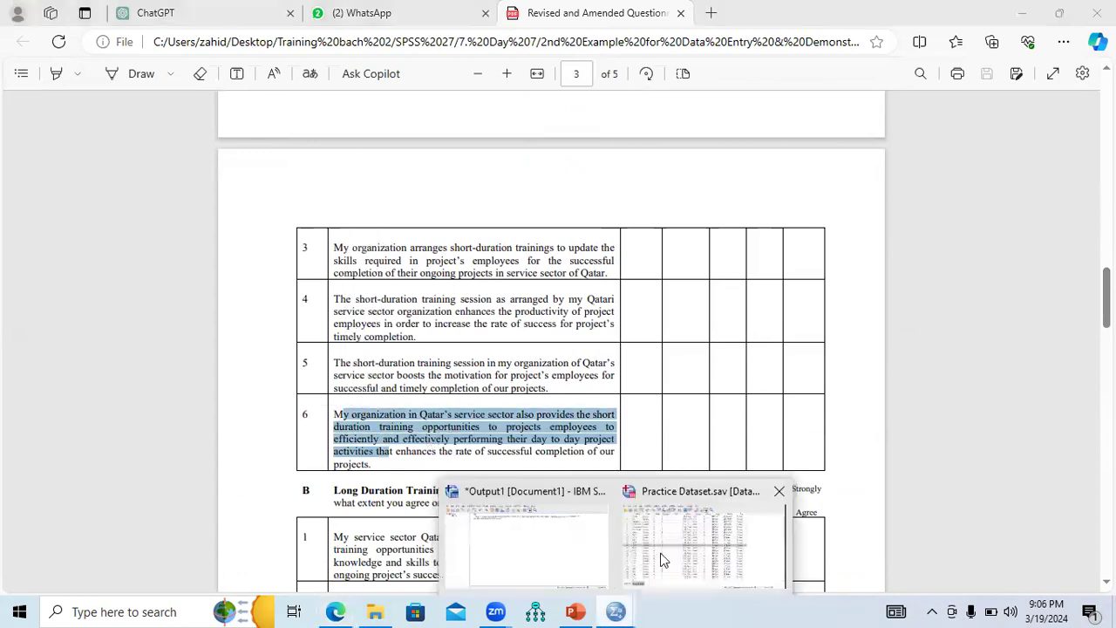
{"action": "left_click", "coordinate": [689, 580]}
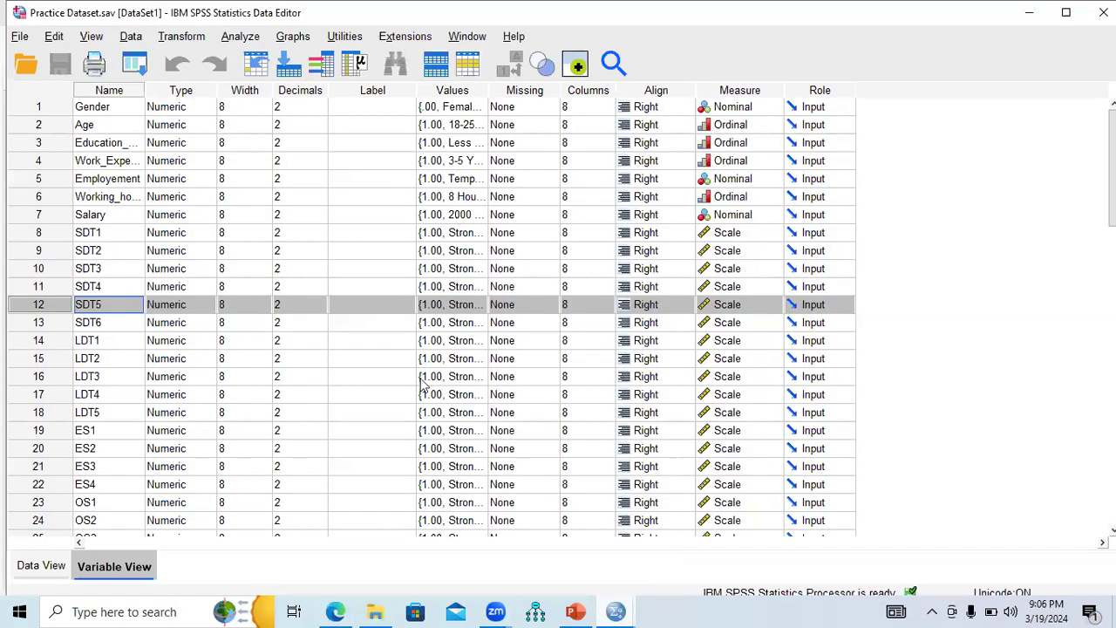
{"action": "left_click", "coordinate": [46, 233]}
{"action": "left_click", "coordinate": [47, 251]}
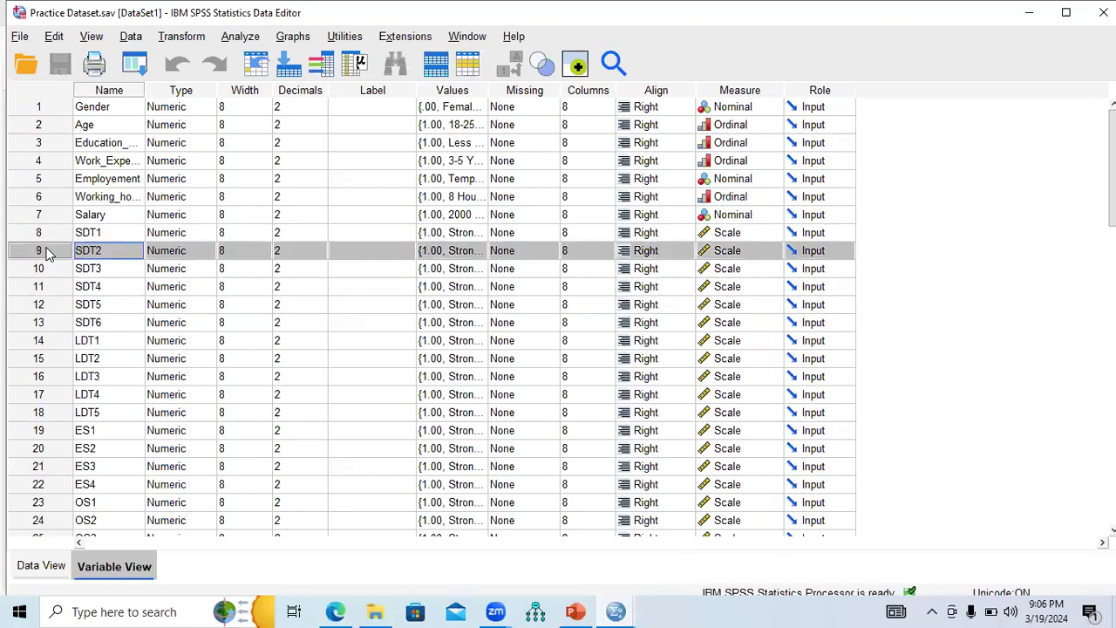
{"action": "left_click", "coordinate": [48, 270]}
{"action": "left_click", "coordinate": [46, 288]}
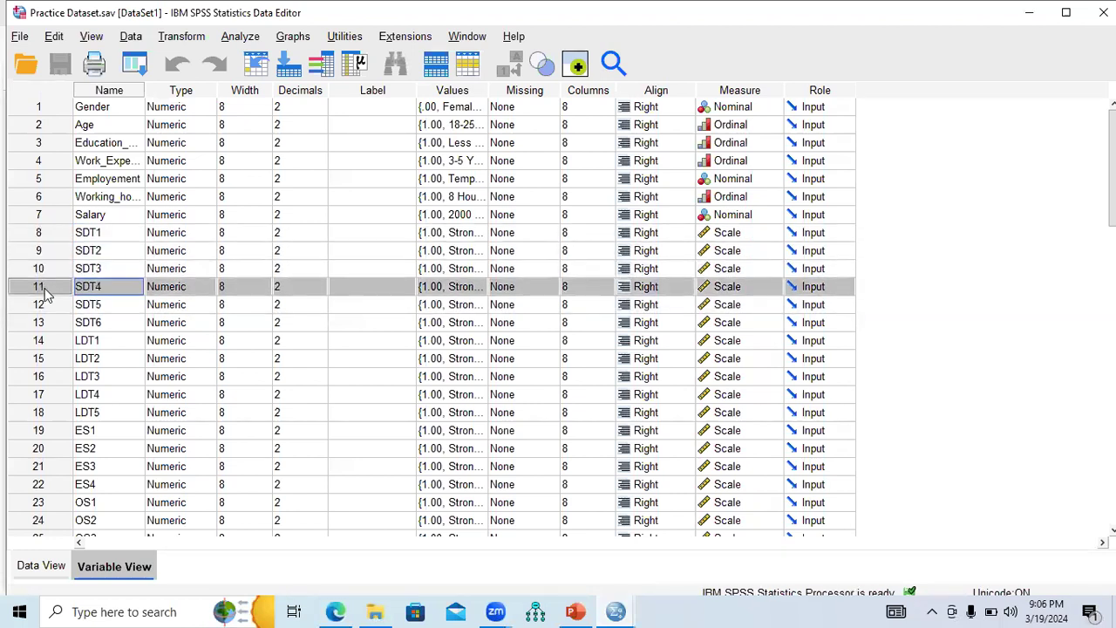
{"action": "left_click", "coordinate": [45, 309]}
{"action": "left_click", "coordinate": [45, 326]}
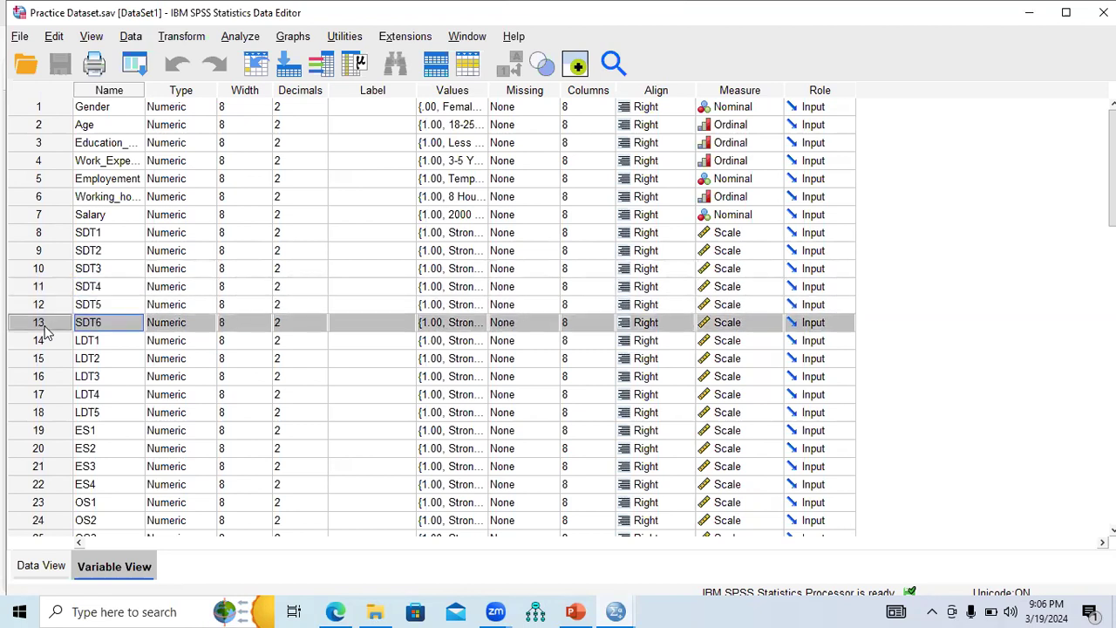
{"action": "left_click", "coordinate": [48, 237]}
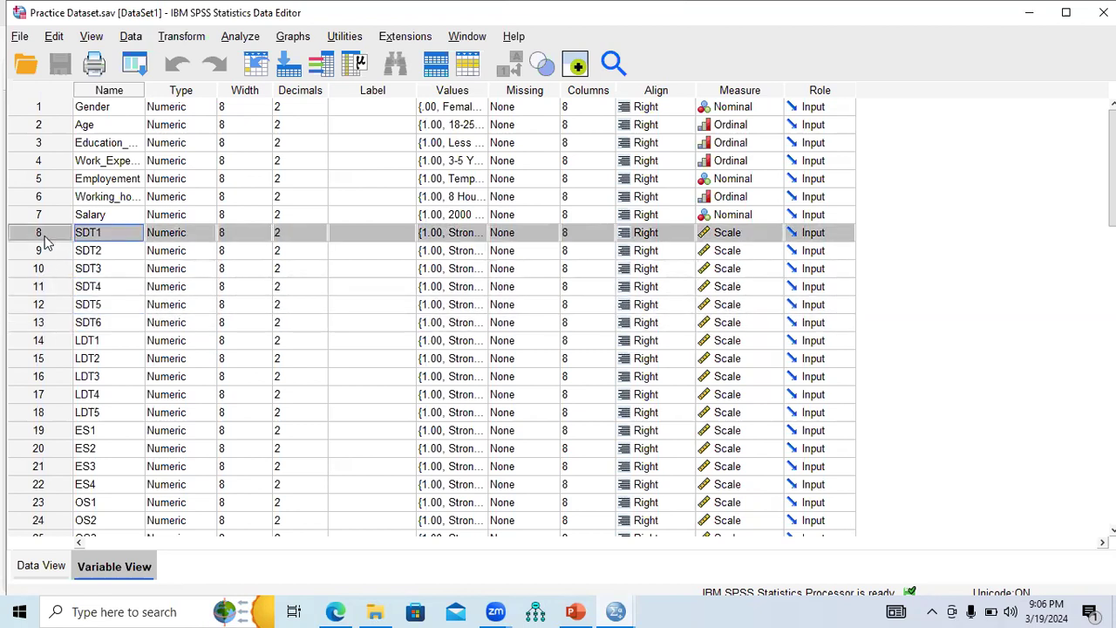
{"action": "left_click", "coordinate": [48, 254]}
{"action": "left_click", "coordinate": [47, 272]}
{"action": "left_click", "coordinate": [47, 287]}
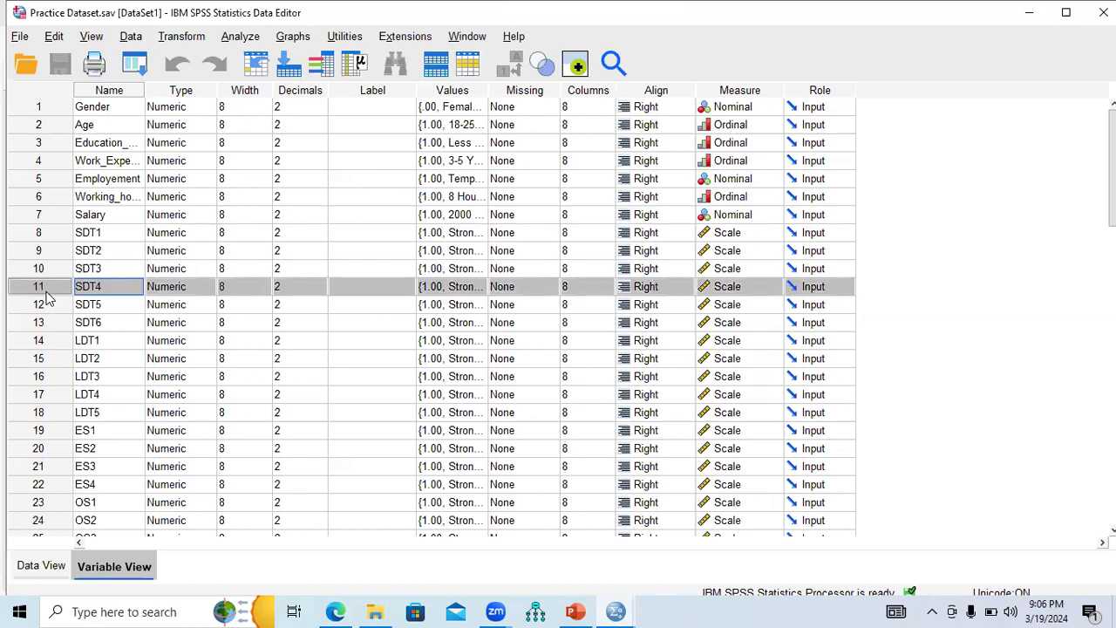
{"action": "left_click", "coordinate": [49, 308]}
{"action": "left_click", "coordinate": [48, 327]}
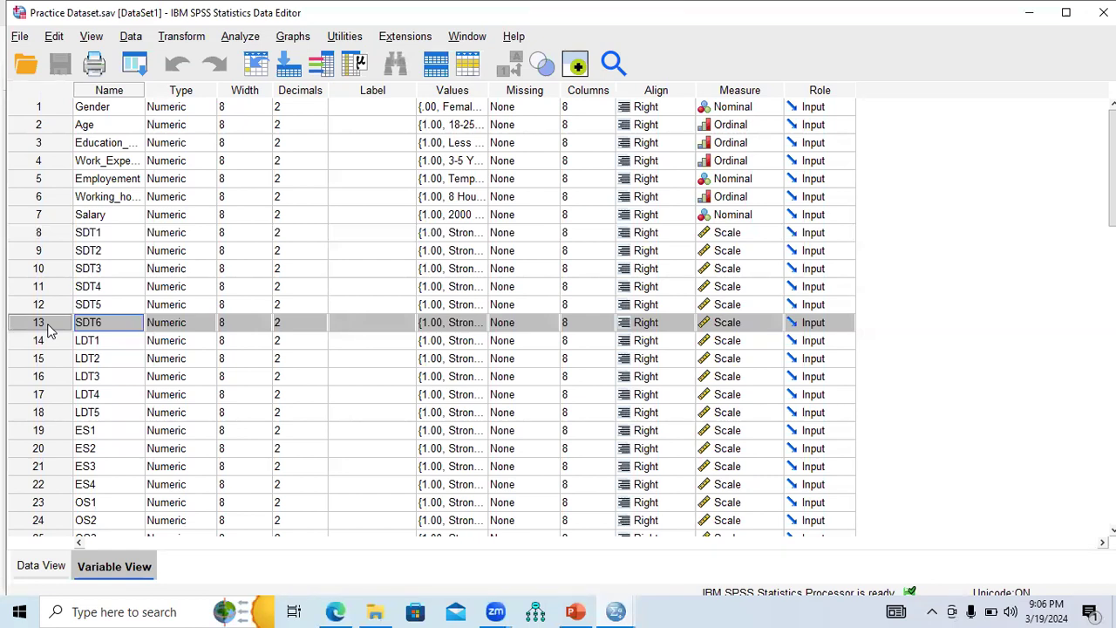
{"action": "left_click", "coordinate": [51, 235]}
{"action": "left_click", "coordinate": [49, 254]}
{"action": "left_click", "coordinate": [47, 272]}
{"action": "left_click", "coordinate": [46, 288]}
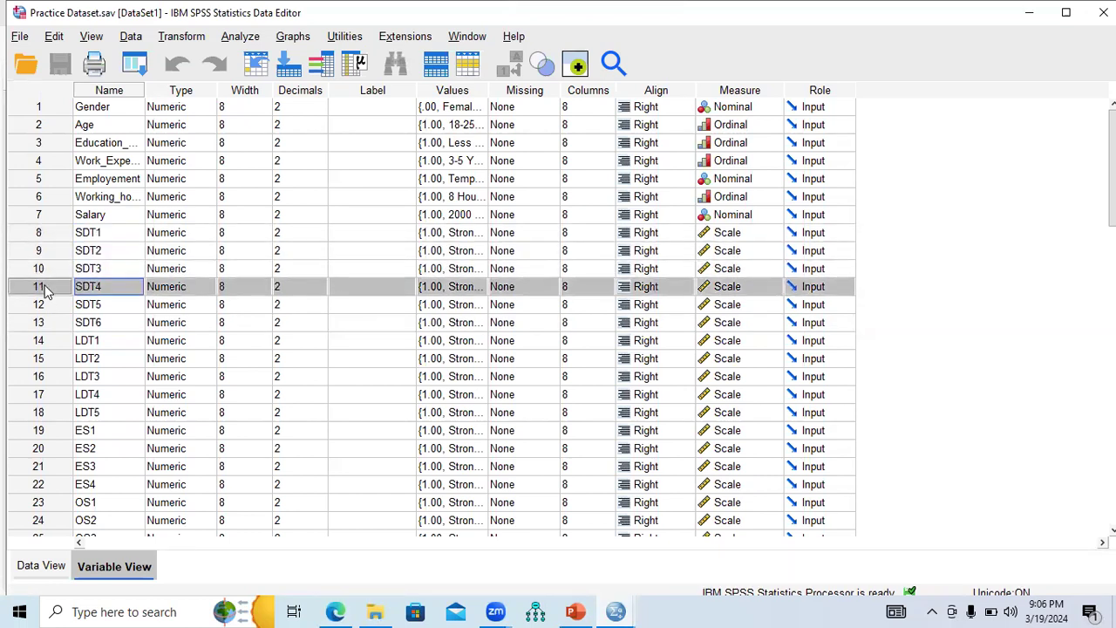
{"action": "left_click", "coordinate": [45, 305]}
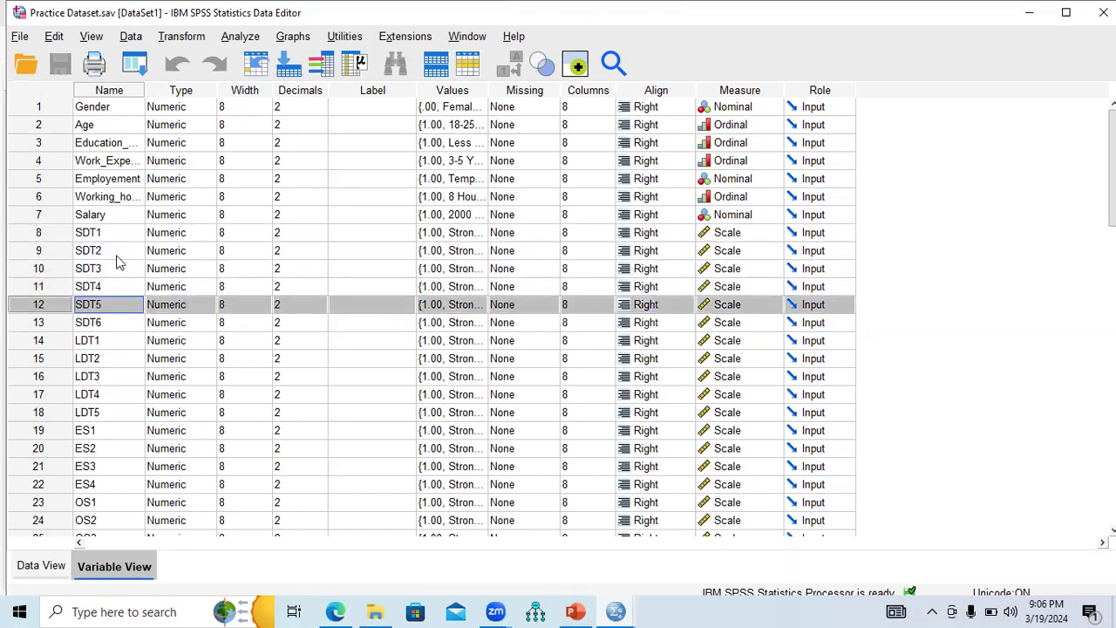
{"action": "left_click", "coordinate": [55, 322]}
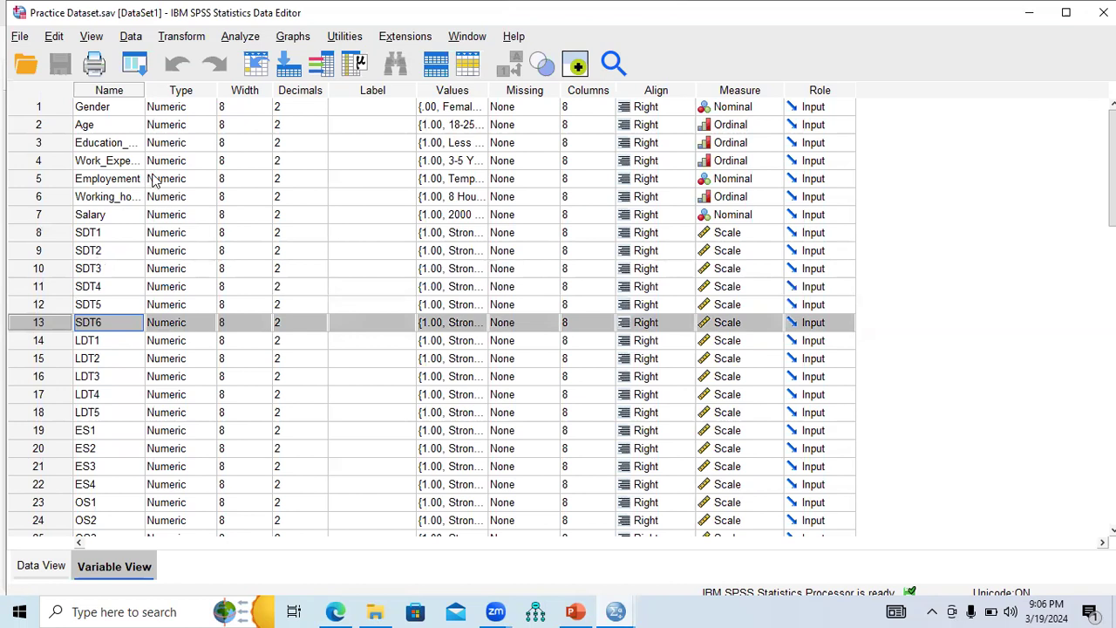
Start a Compute Variable transformation, locate items SDT1 to SDT6 in its variable list, and name the target variable SDT.
{"action": "left_click", "coordinate": [182, 39]}
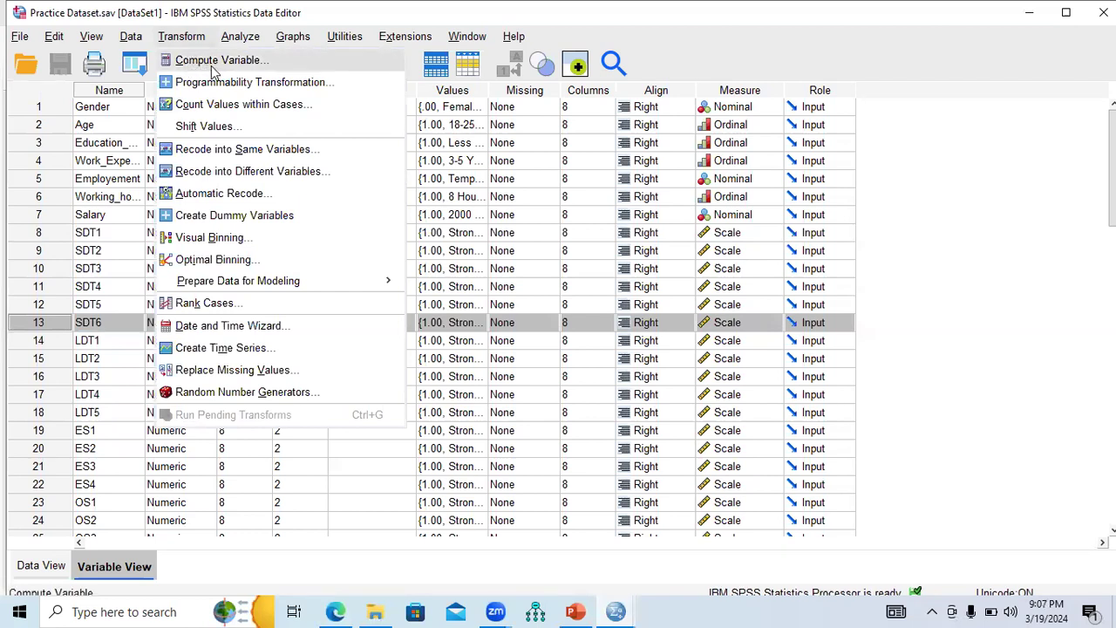
{"action": "left_click", "coordinate": [212, 70]}
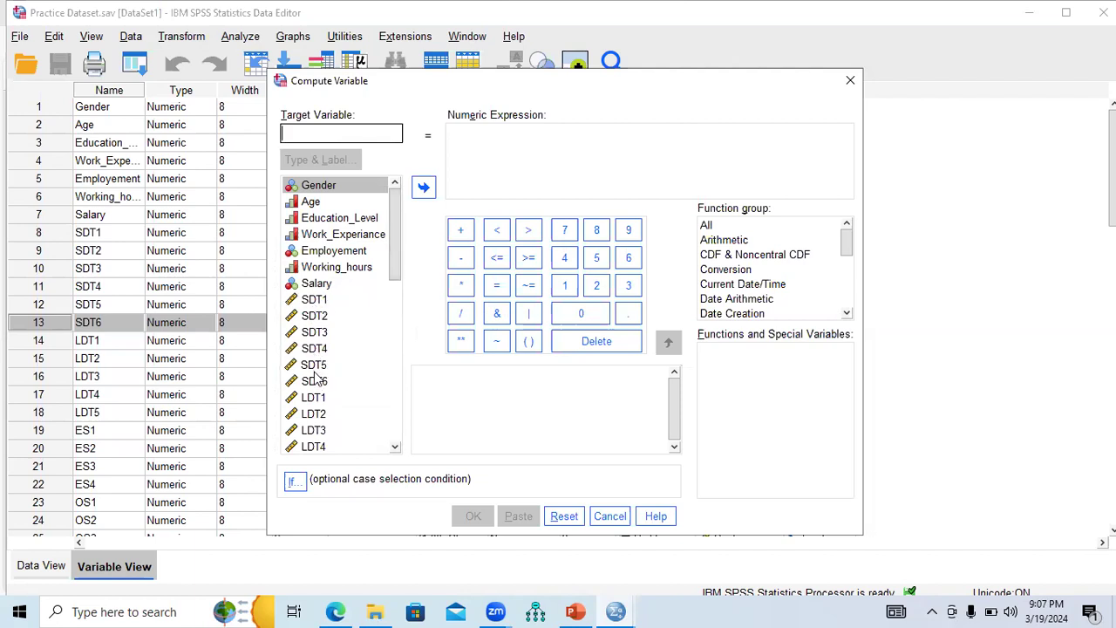
{"action": "left_click", "coordinate": [311, 301]}
{"action": "left_click", "coordinate": [311, 315]}
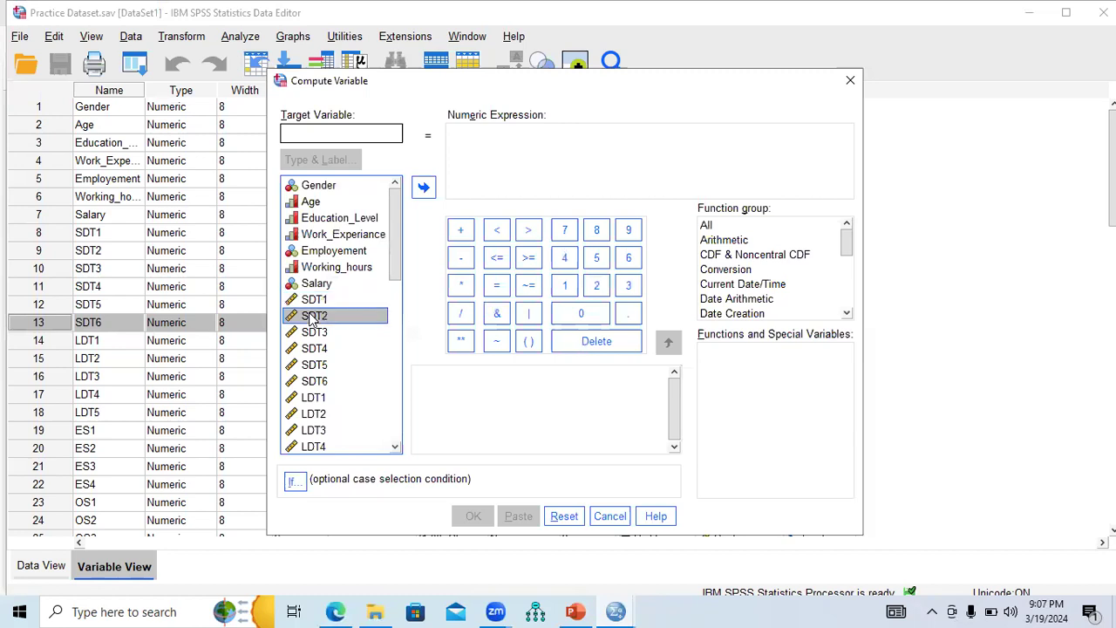
{"action": "left_click", "coordinate": [313, 335]}
{"action": "left_click", "coordinate": [315, 350]}
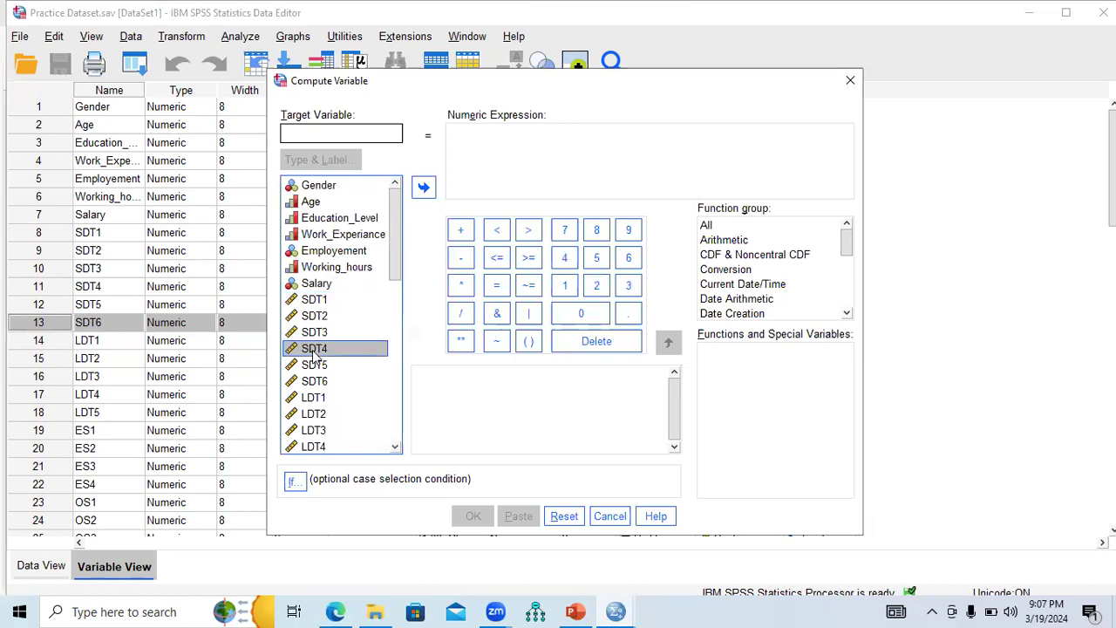
{"action": "left_click", "coordinate": [319, 366]}
{"action": "left_click", "coordinate": [321, 385]}
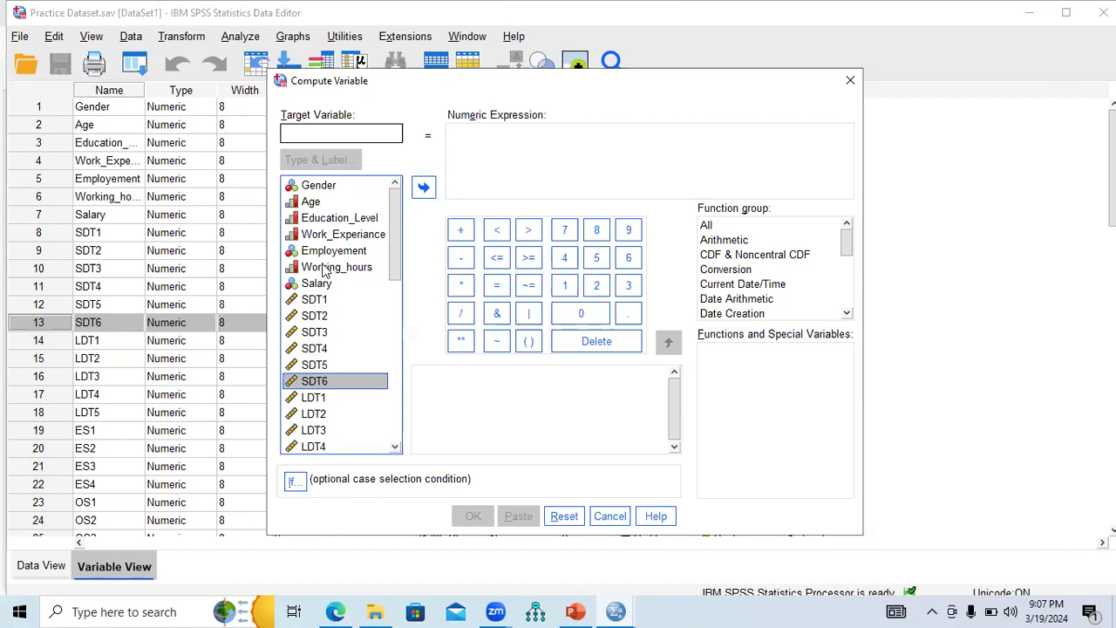
{"action": "left_click", "coordinate": [316, 132]}
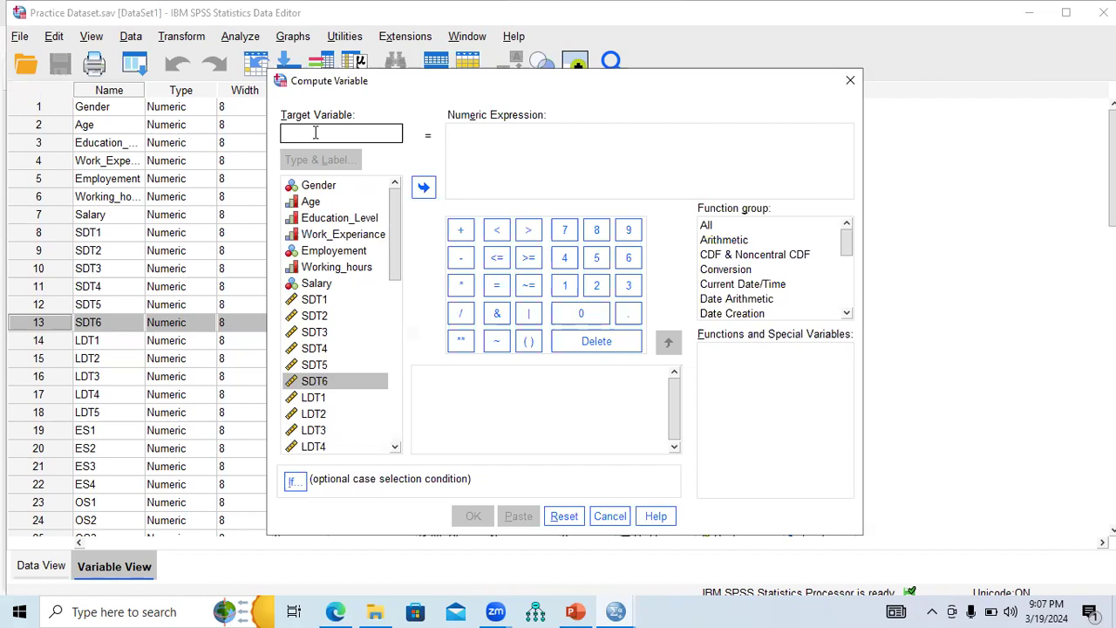
{"action": "type", "text": "SDT"}
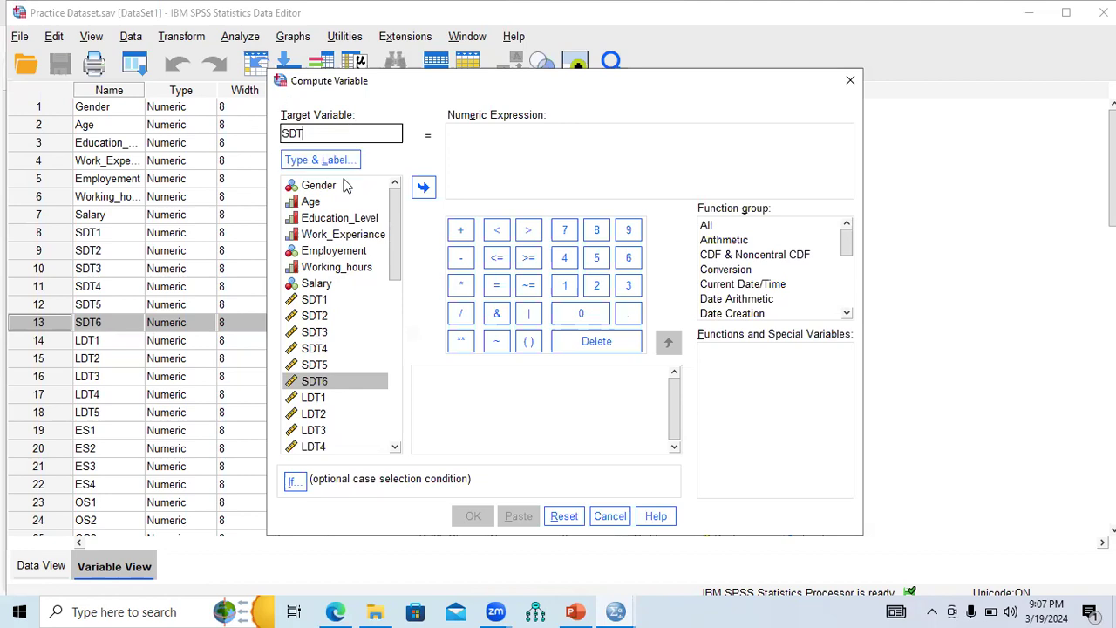
Insert the Mean function from the Statistical group into the numeric expression and clear its placeholder arguments.
{"action": "left_click", "coordinate": [481, 137]}
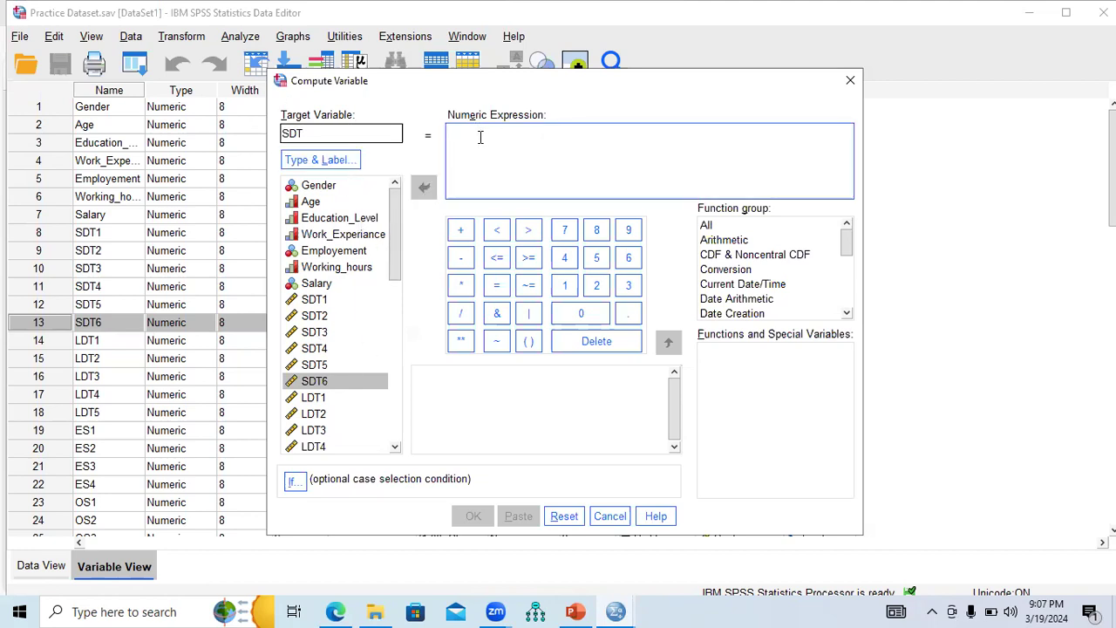
{"action": "left_click_drag", "start_coordinate": [846, 248], "coordinate": [845, 293]}
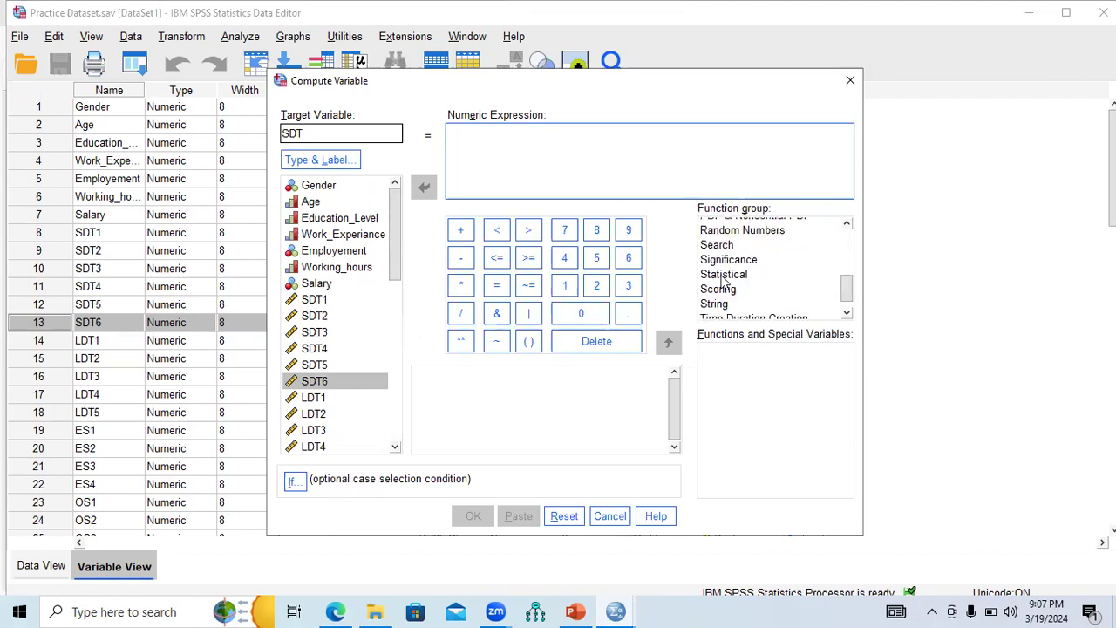
{"action": "left_click", "coordinate": [723, 275]}
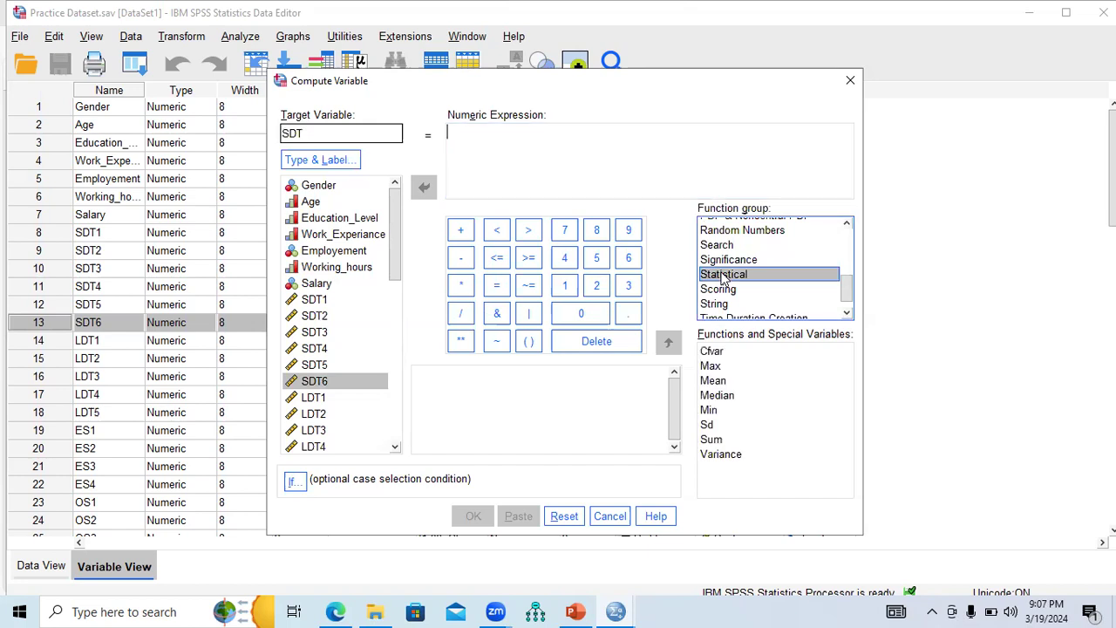
{"action": "double_click", "coordinate": [713, 383]}
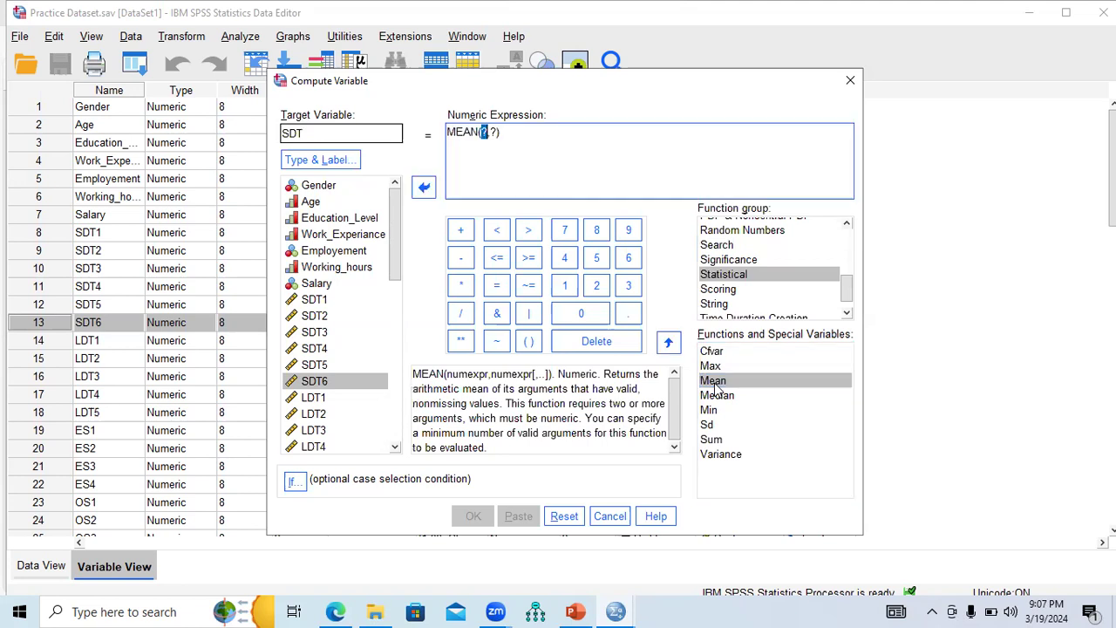
{"action": "left_click", "coordinate": [493, 131]}
{"action": "left_click_drag", "start_coordinate": [493, 132], "coordinate": [482, 132]}
{"action": "key", "text": "BackSpace"}
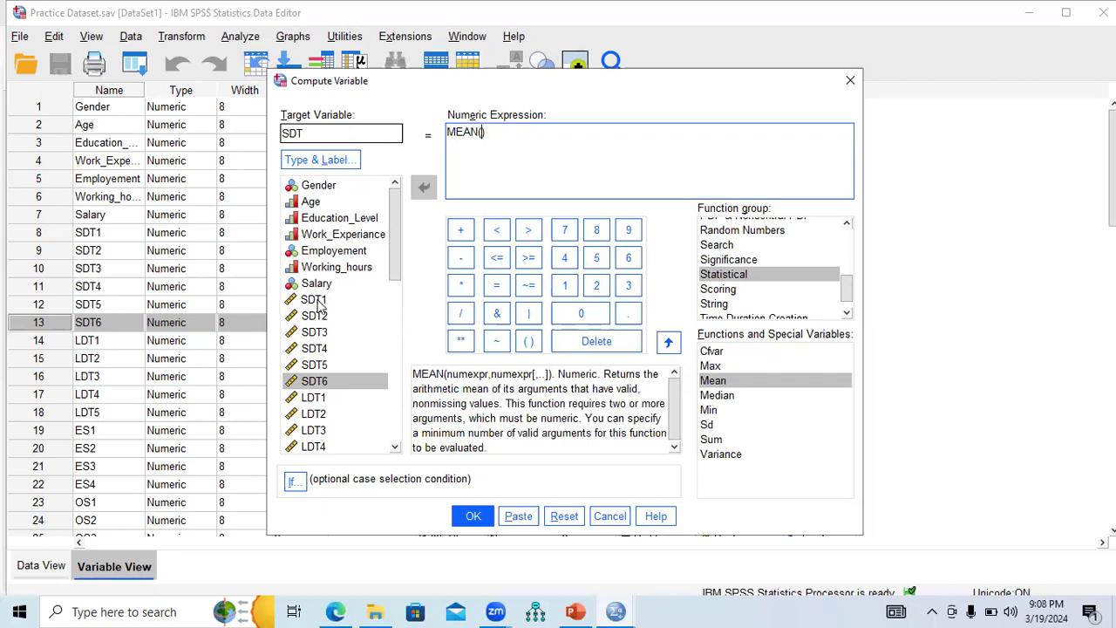
Fill the MEAN function with SDT1, SDT2, SDT3, SDT4, SDT5 and SDT6, separated by commas, and run the computation.
{"action": "double_click", "coordinate": [316, 300]}
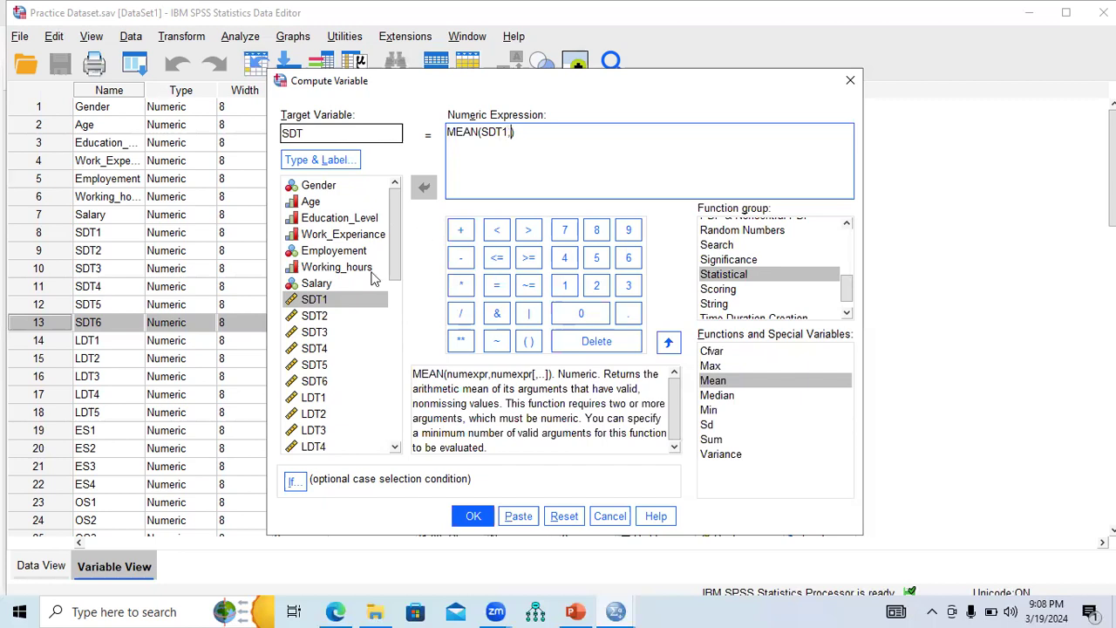
{"action": "double_click", "coordinate": [317, 319]}
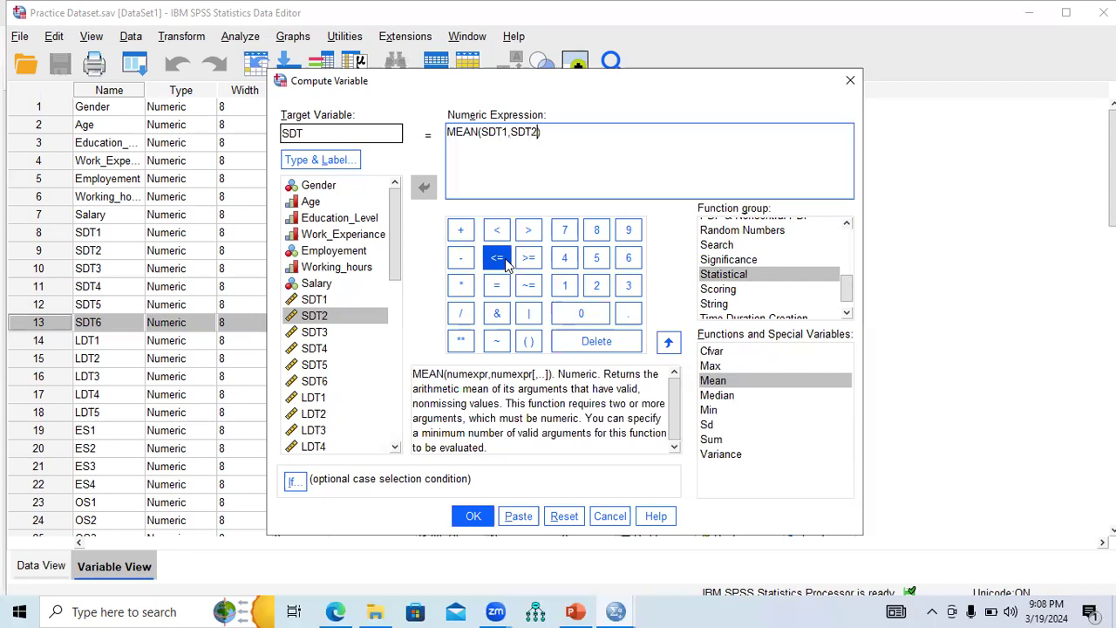
{"action": "left_click", "coordinate": [323, 335]}
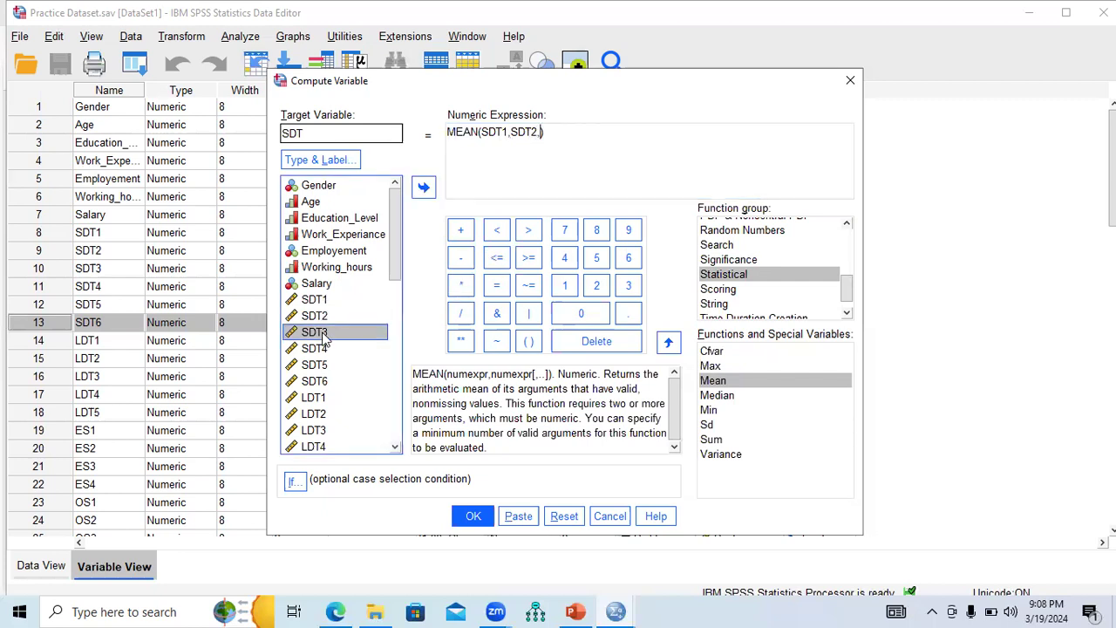
{"action": "double_click", "coordinate": [323, 334]}
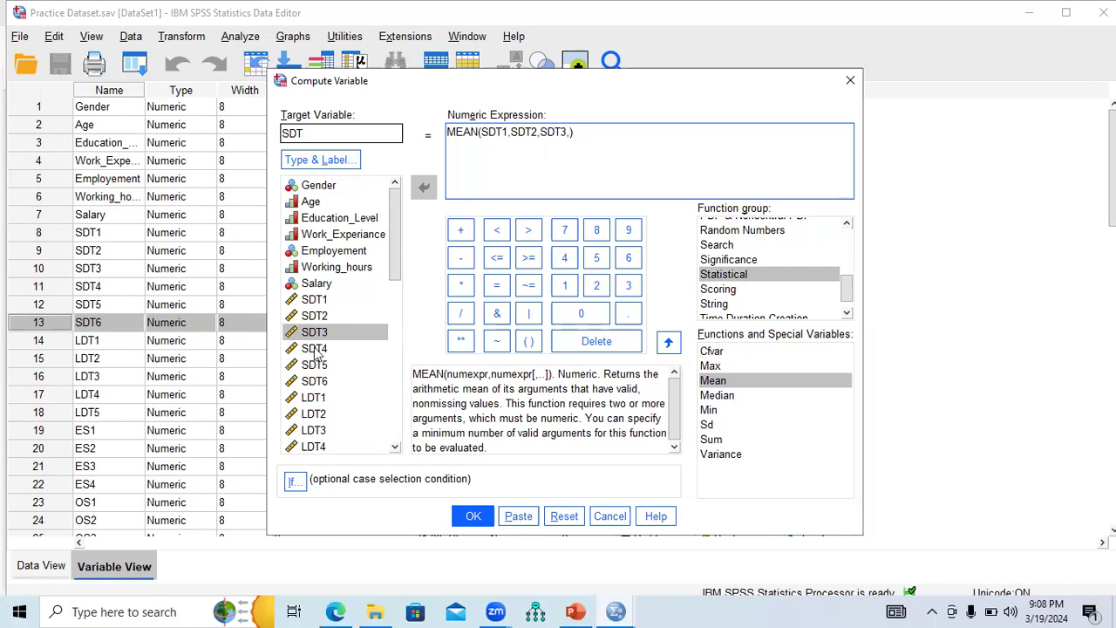
{"action": "double_click", "coordinate": [314, 349]}
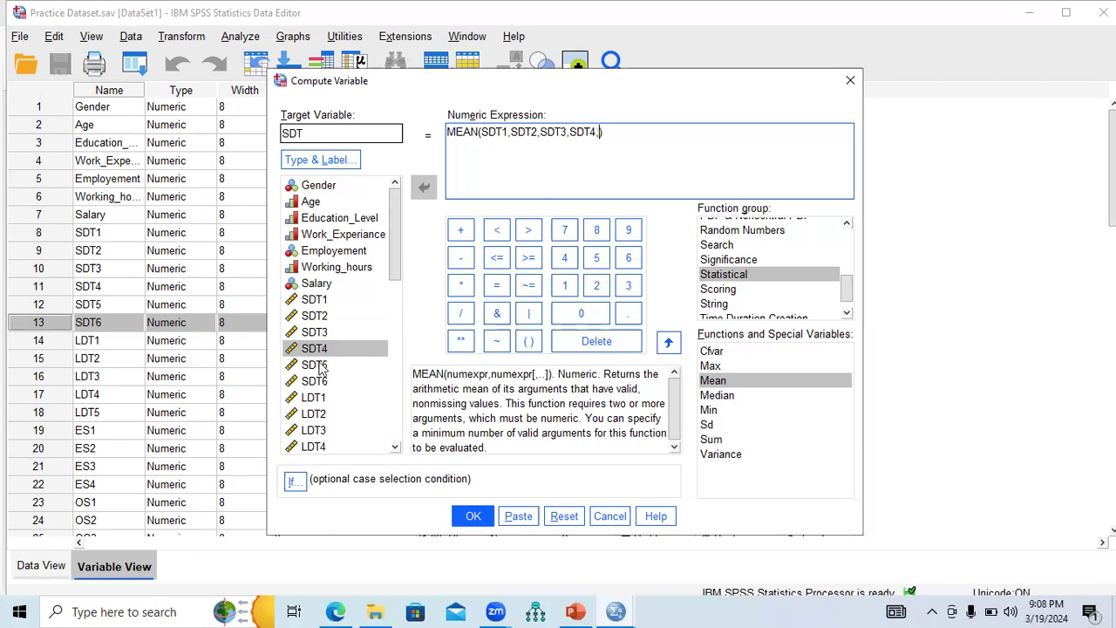
{"action": "double_click", "coordinate": [314, 364]}
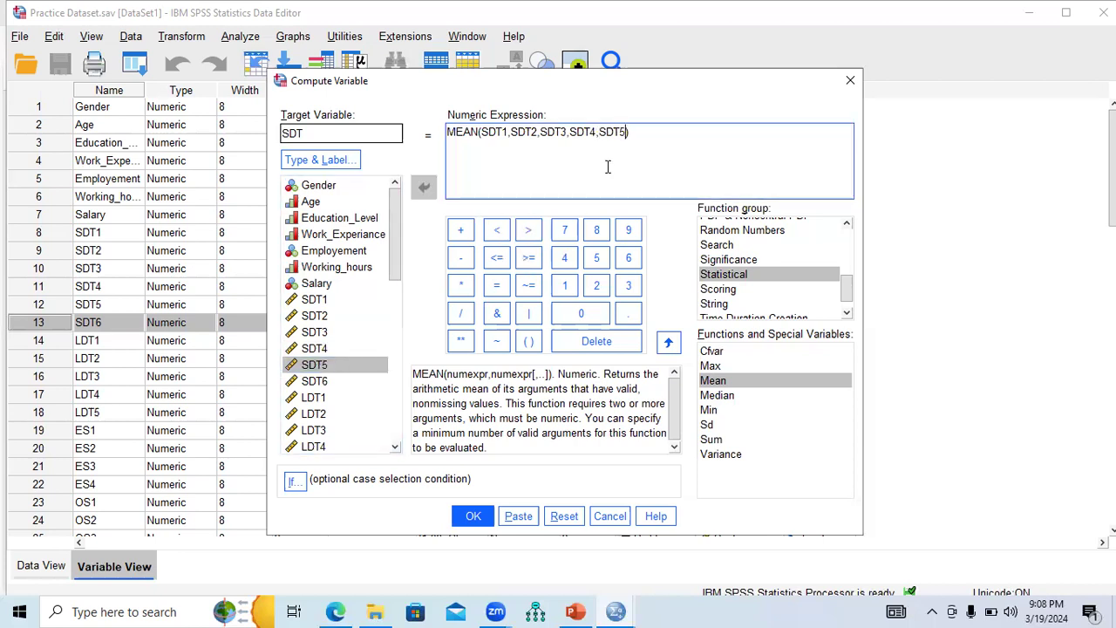
{"action": "double_click", "coordinate": [334, 382]}
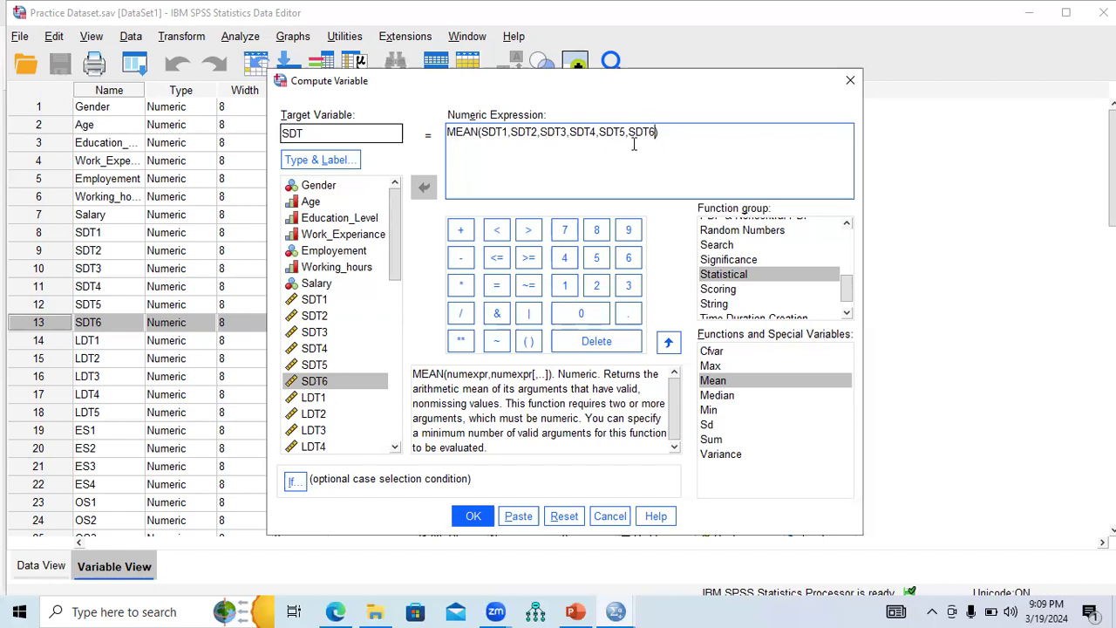
{"action": "left_click", "coordinate": [472, 516]}
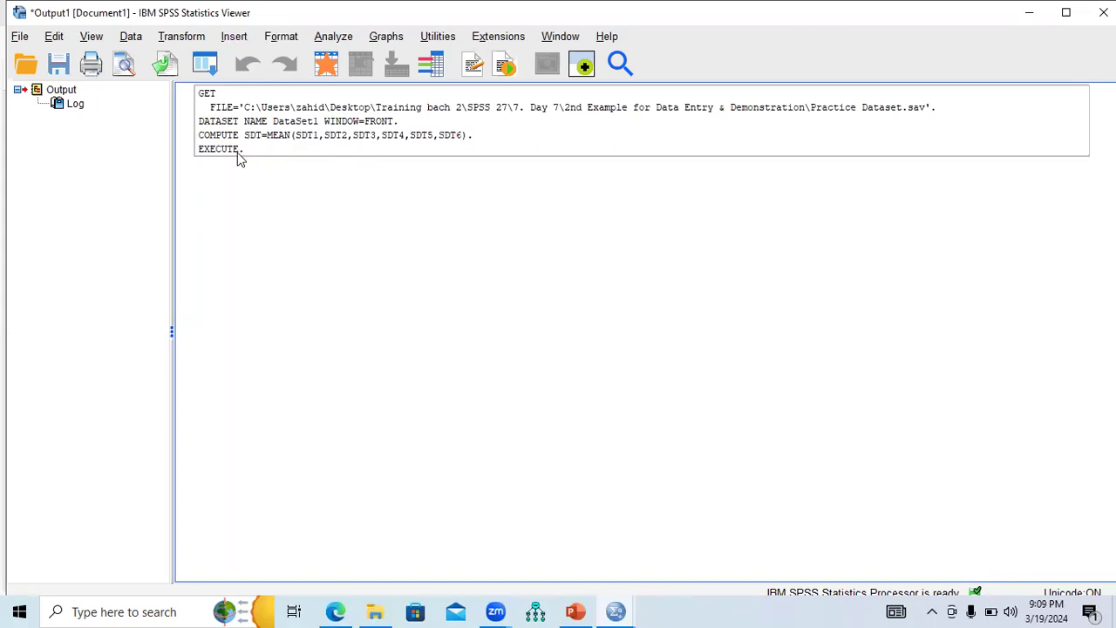
Return to the Practice Dataset and examine the computed SDT column at the end of the data across the cases.
{"action": "left_click", "coordinate": [270, 180]}
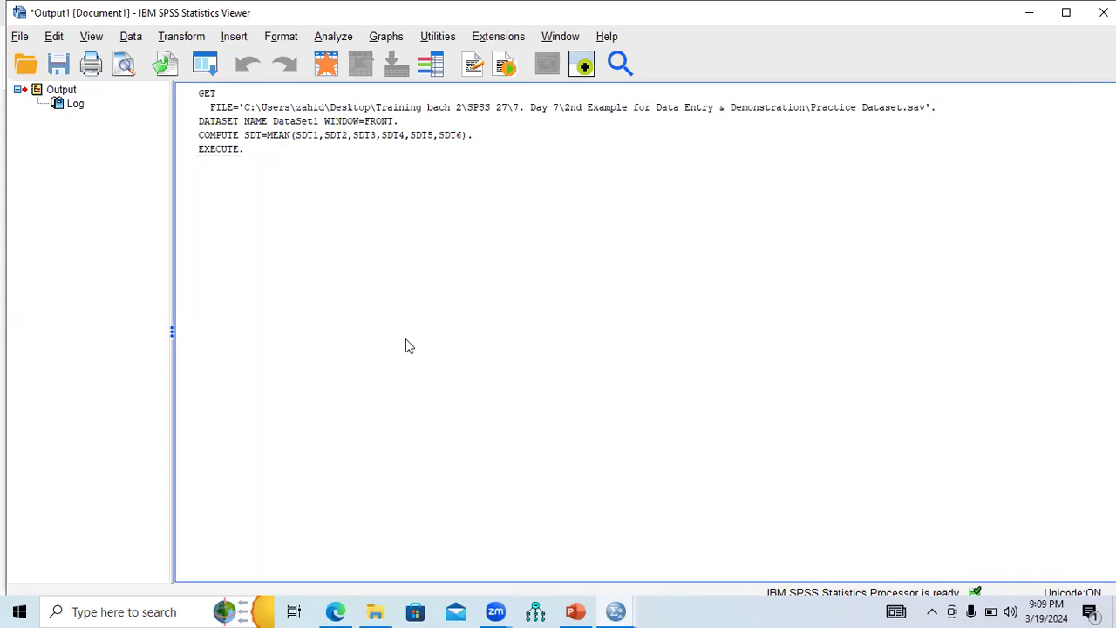
{"action": "mouse_move", "coordinate": [615, 611]}
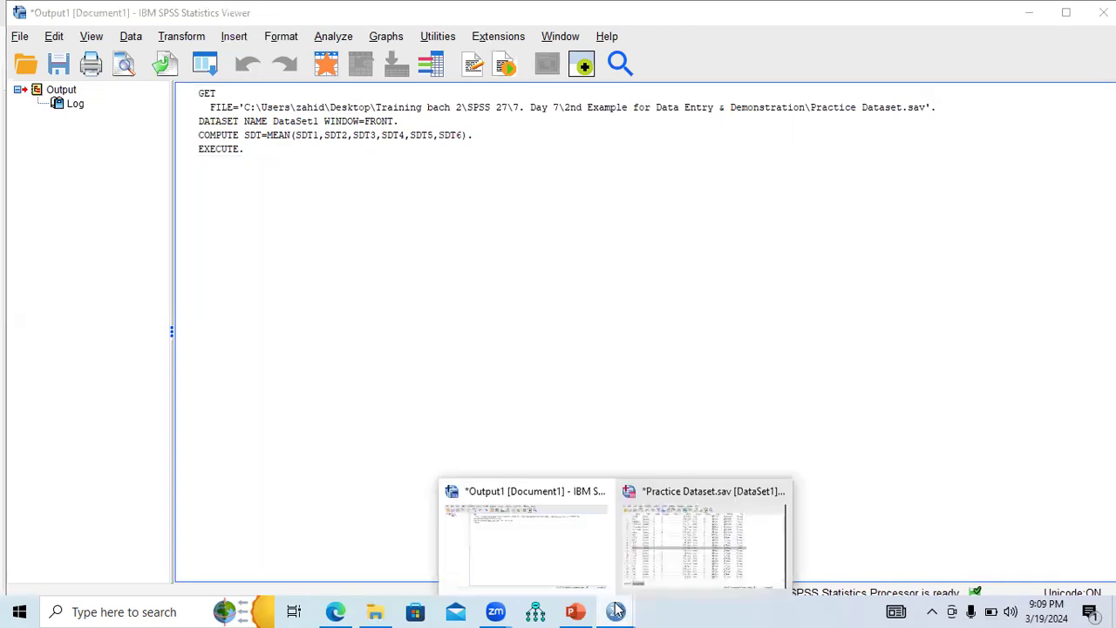
{"action": "left_click", "coordinate": [678, 577]}
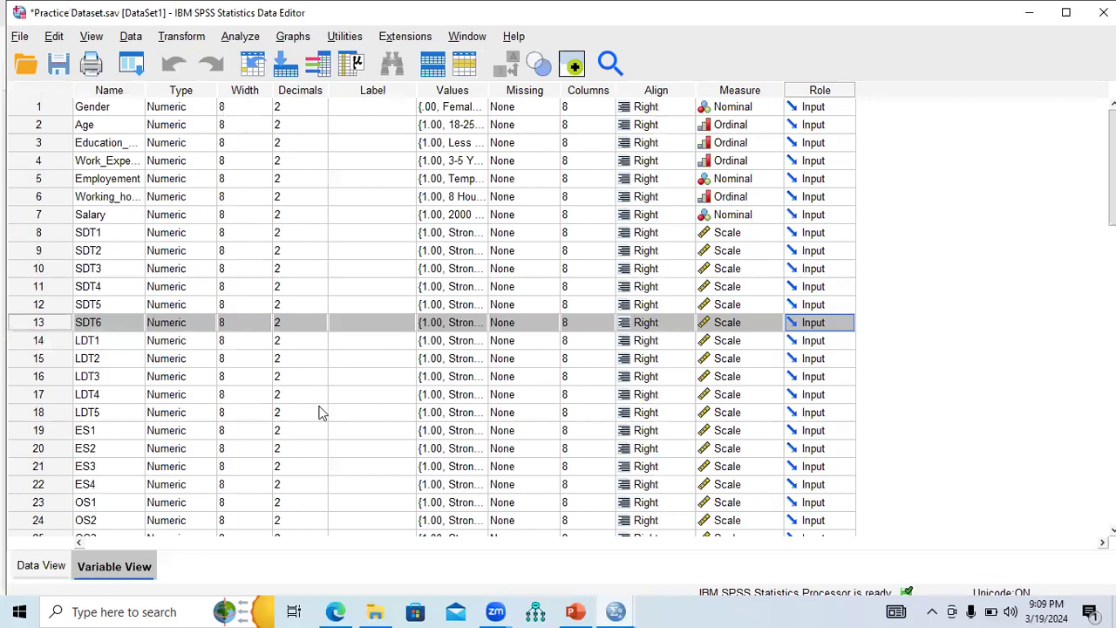
{"action": "left_click", "coordinate": [43, 567]}
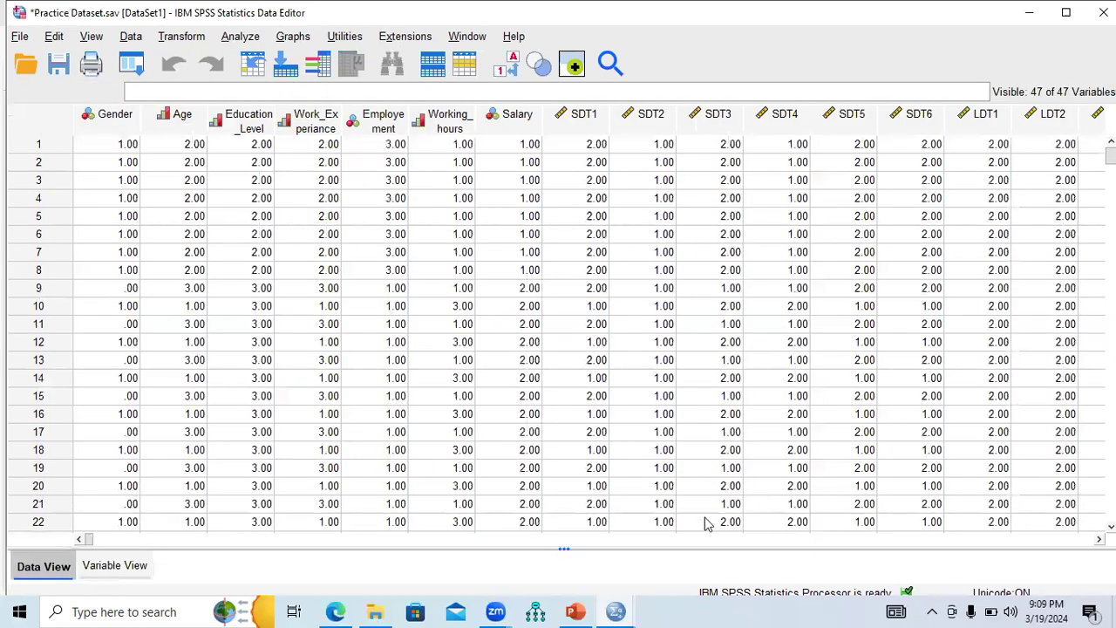
{"action": "left_click_drag", "start_coordinate": [89, 540], "coordinate": [959, 573]}
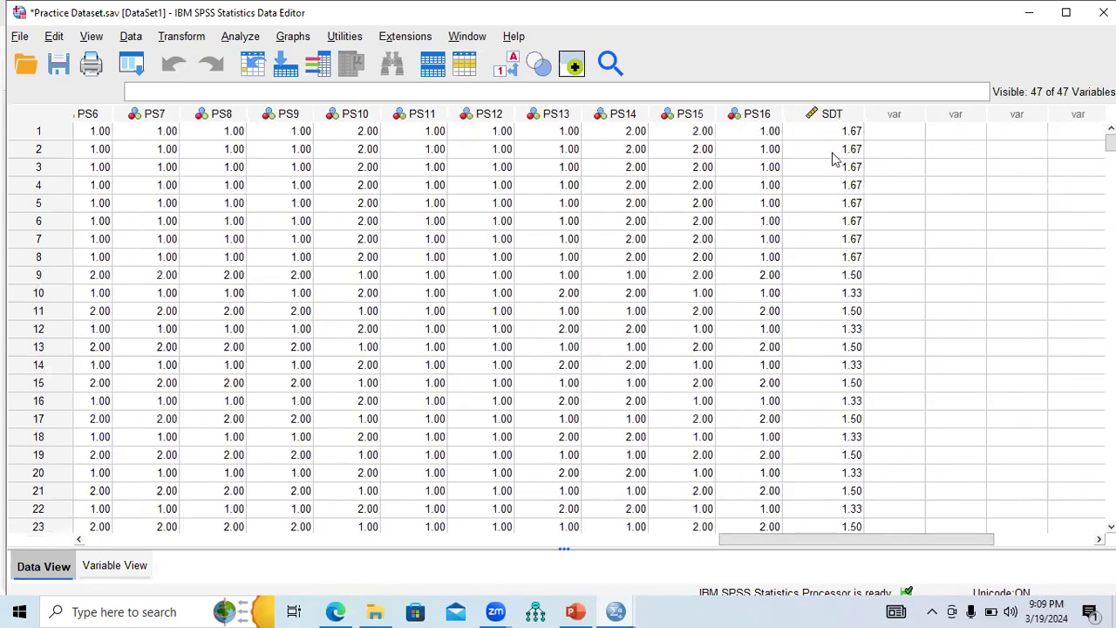
{"action": "left_click", "coordinate": [845, 116]}
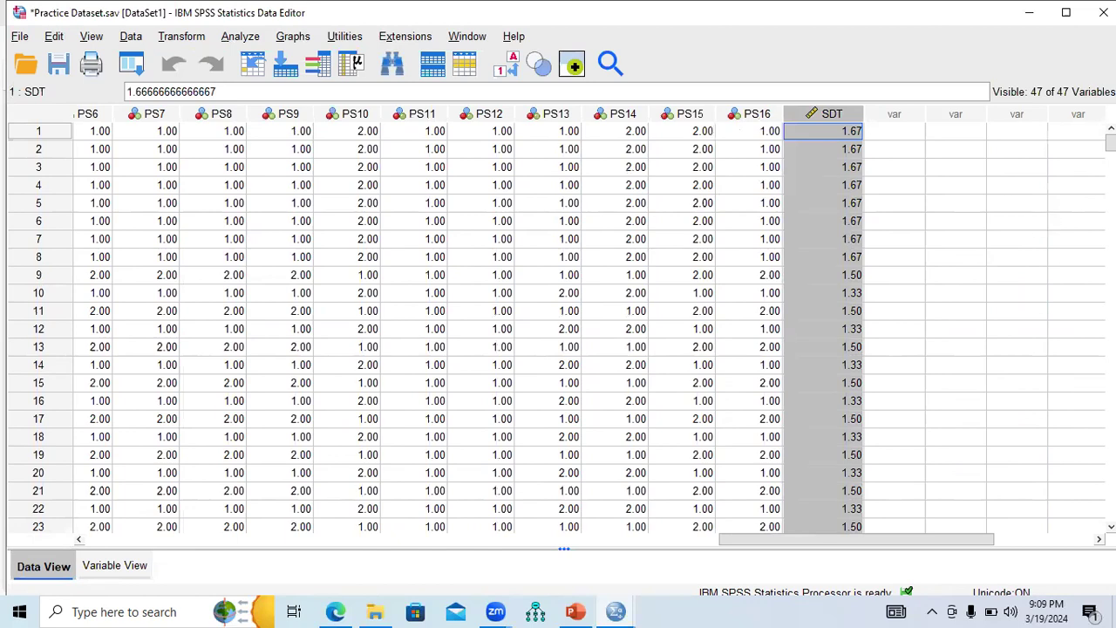
{"action": "scroll", "coordinate": [558, 328], "scroll_direction": "down", "scroll_amount": 20}
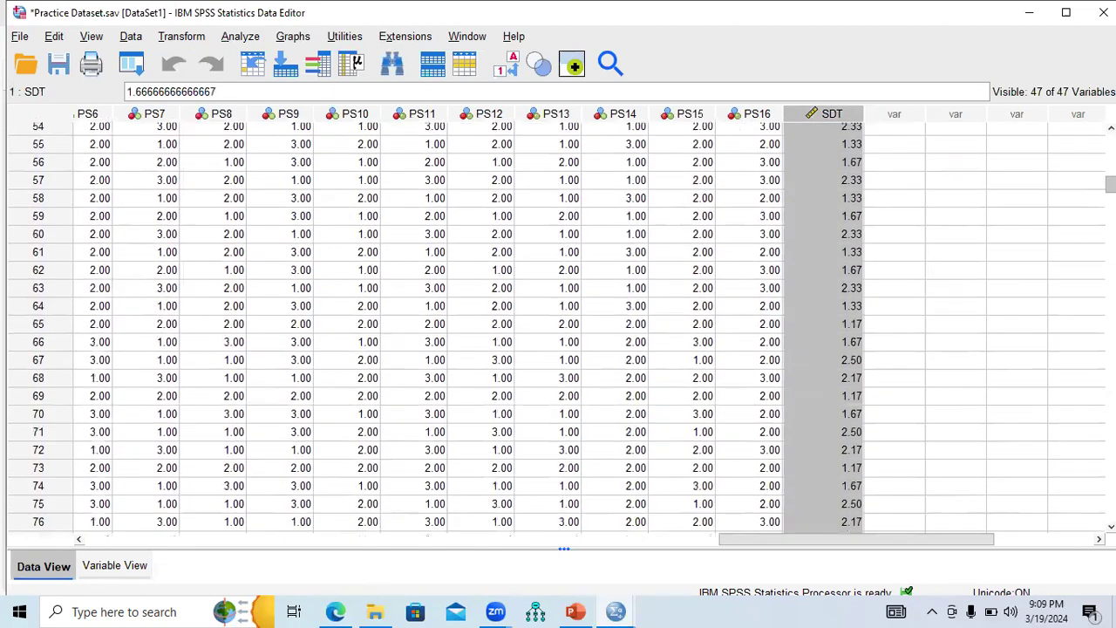
{"action": "scroll", "coordinate": [558, 328], "scroll_direction": "down", "scroll_amount": 20}
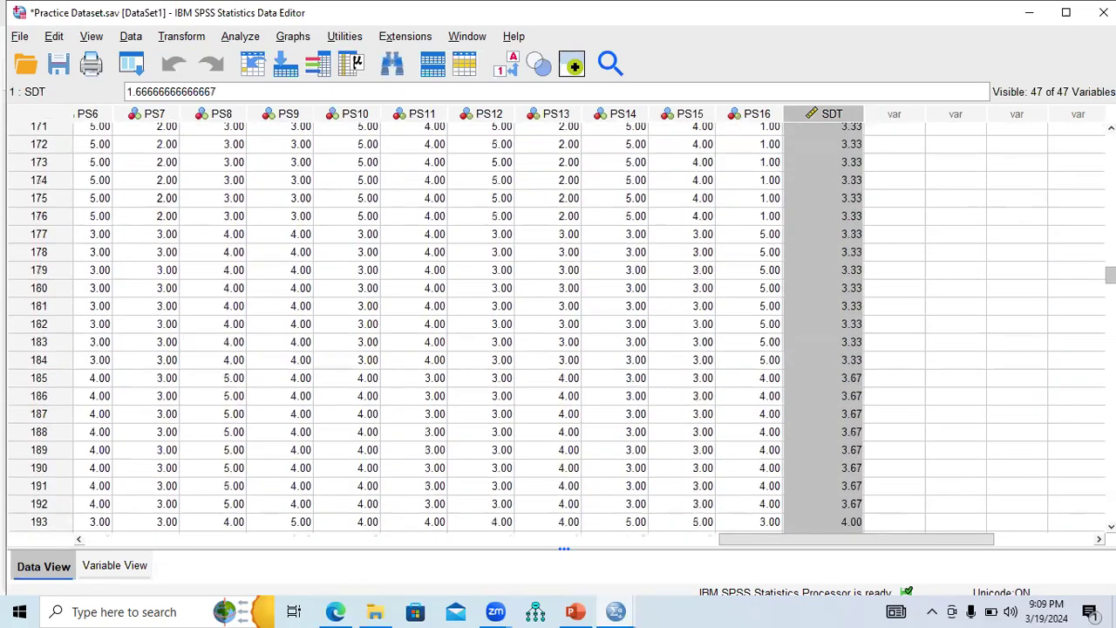
{"action": "scroll", "coordinate": [558, 328], "scroll_direction": "down", "scroll_amount": 20}
{"action": "scroll", "coordinate": [558, 328], "scroll_direction": "up", "scroll_amount": 20}
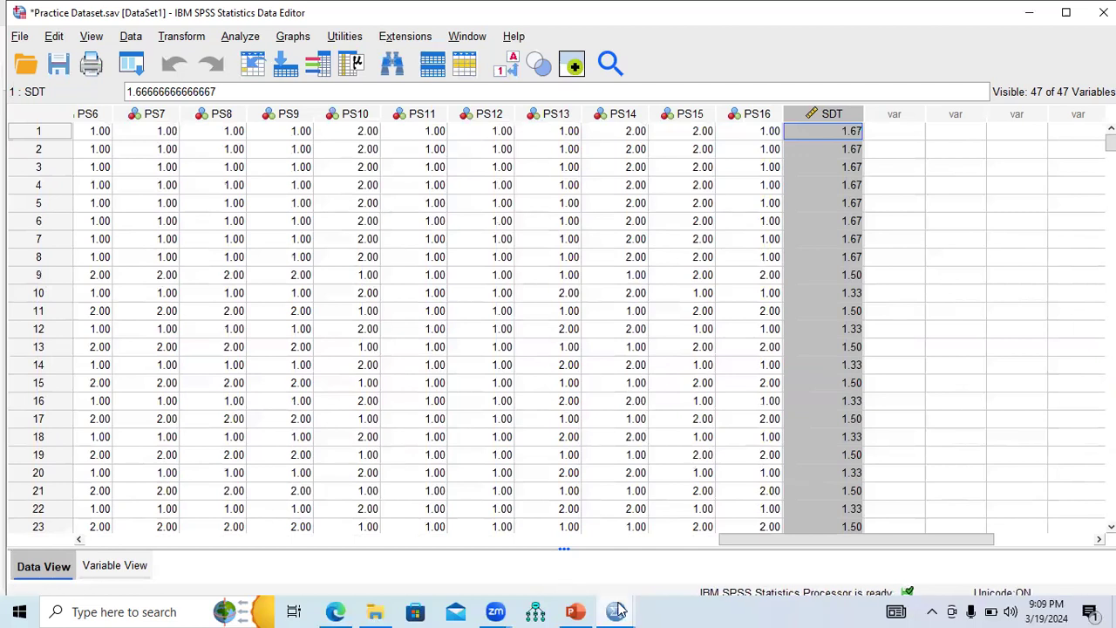
Switch to the output window and reopen Compute Variable with the SDT expression still in place.
{"action": "mouse_move", "coordinate": [581, 593]}
{"action": "left_click", "coordinate": [543, 558]}
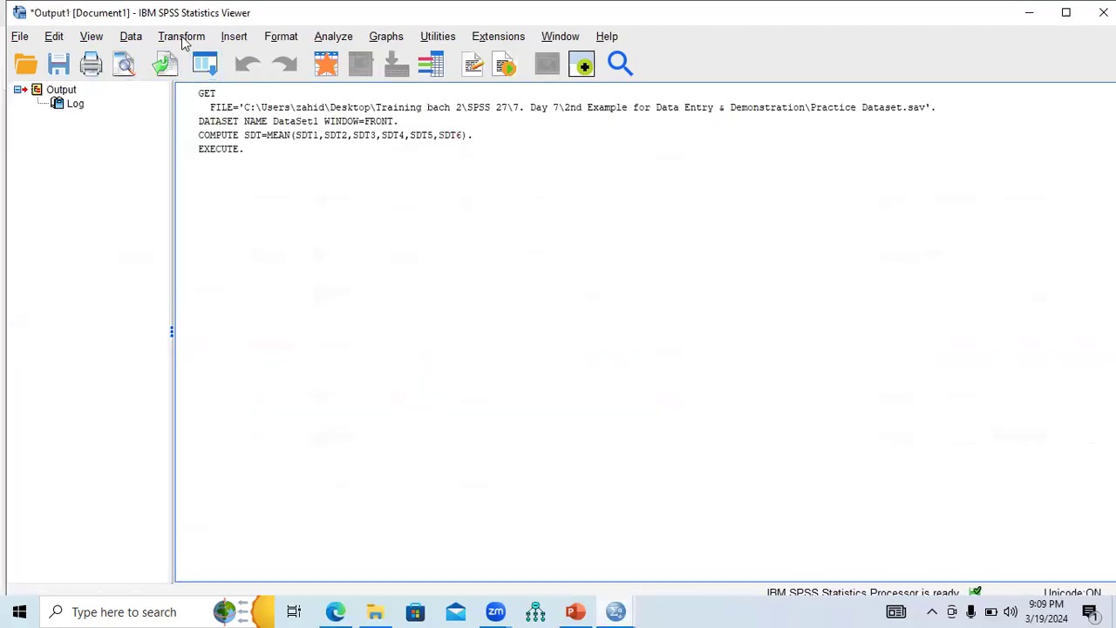
{"action": "left_click", "coordinate": [184, 40]}
{"action": "left_click", "coordinate": [187, 59]}
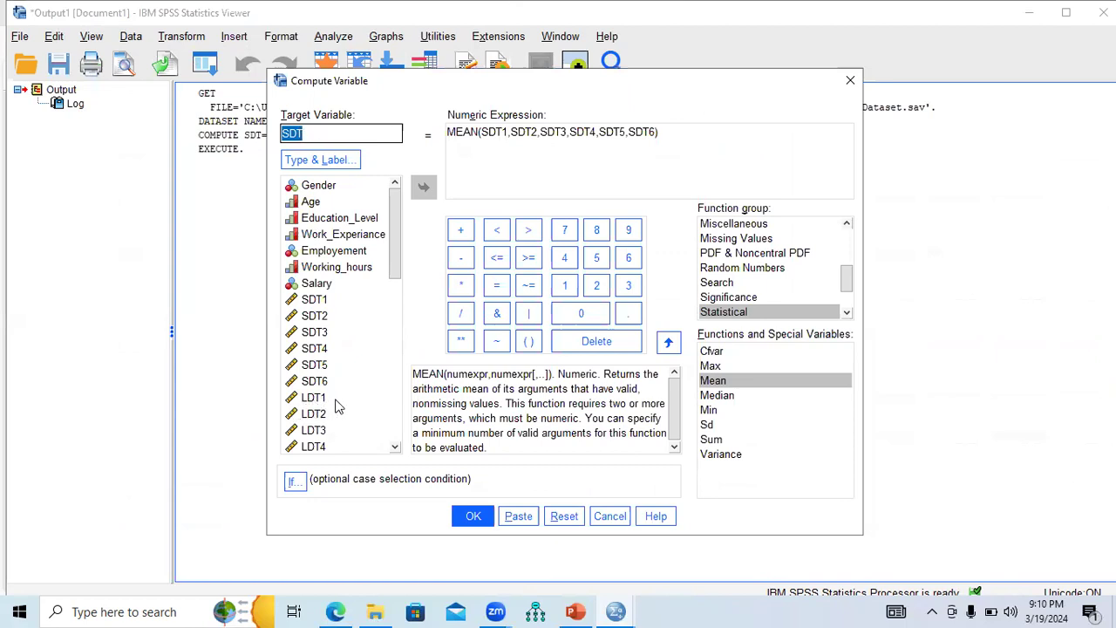
Switch to the questionnaire PDF in Edge and examine the Long Duration Training and Project Success section with its statements 1 to 5.
{"action": "left_click", "coordinate": [337, 611]}
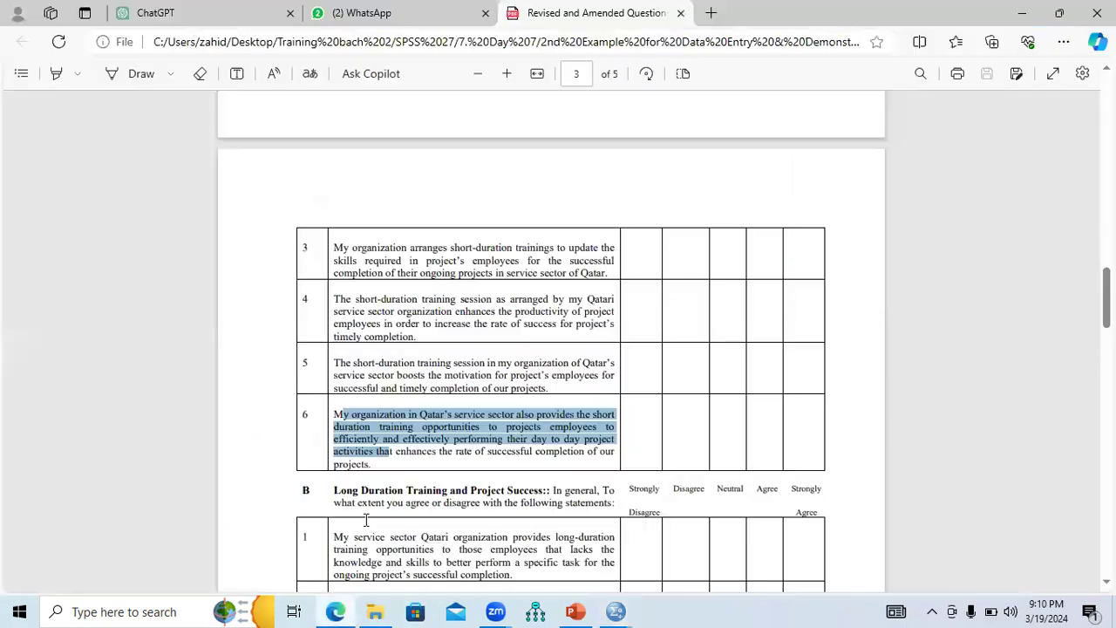
{"action": "scroll", "coordinate": [517, 204], "scroll_direction": "down", "scroll_amount": 4}
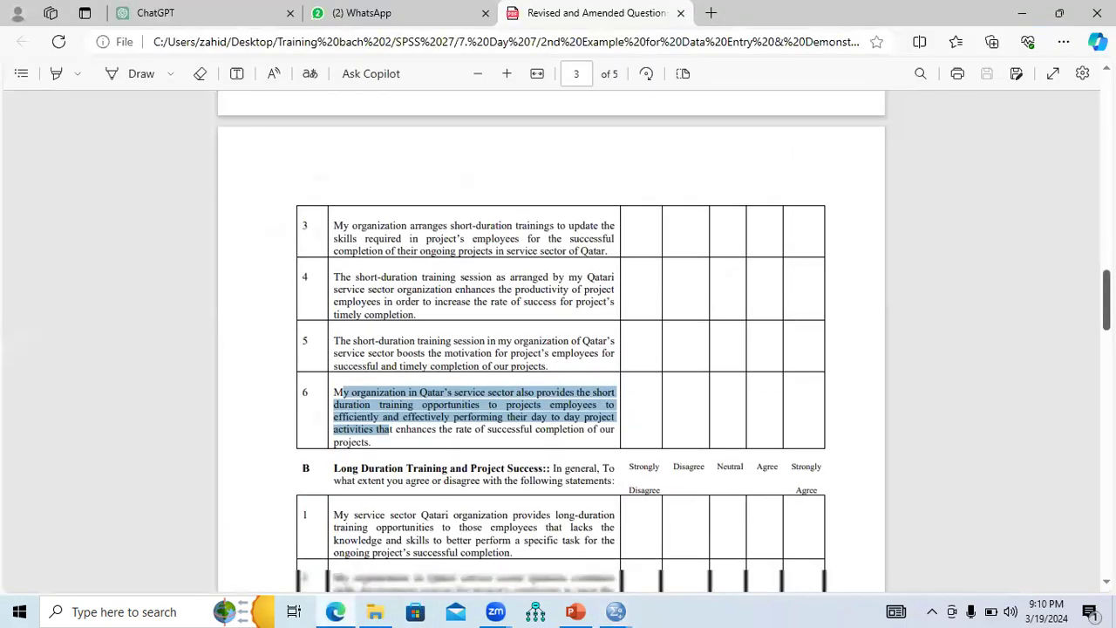
{"action": "left_click_drag", "start_coordinate": [334, 193], "coordinate": [452, 197]}
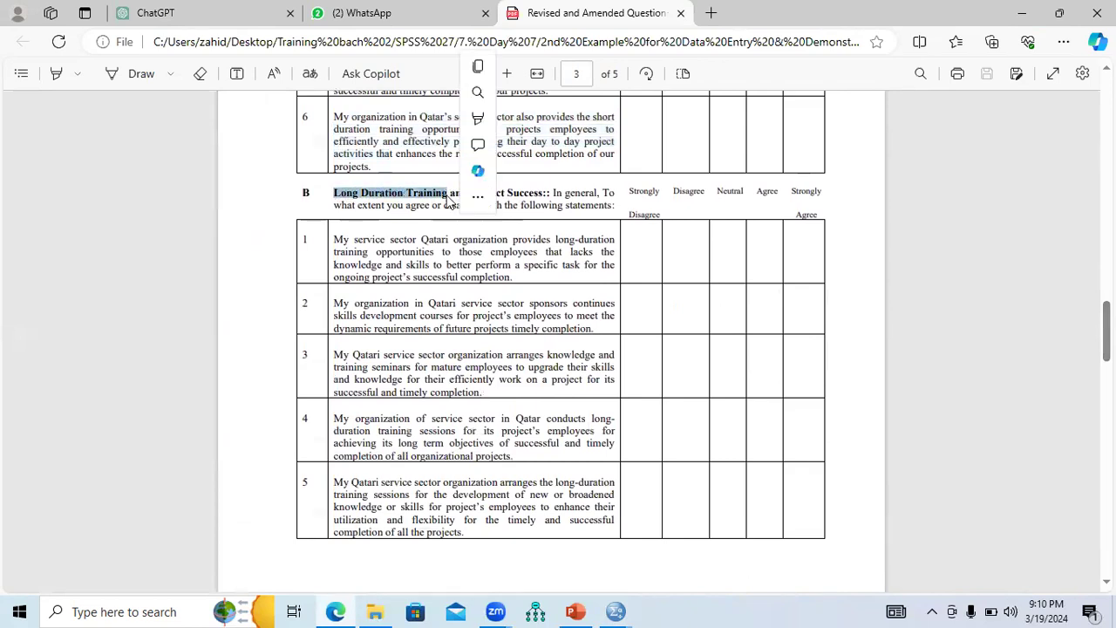
{"action": "left_click_drag", "start_coordinate": [316, 244], "coordinate": [510, 520]}
{"action": "left_click_drag", "start_coordinate": [334, 192], "coordinate": [446, 201]}
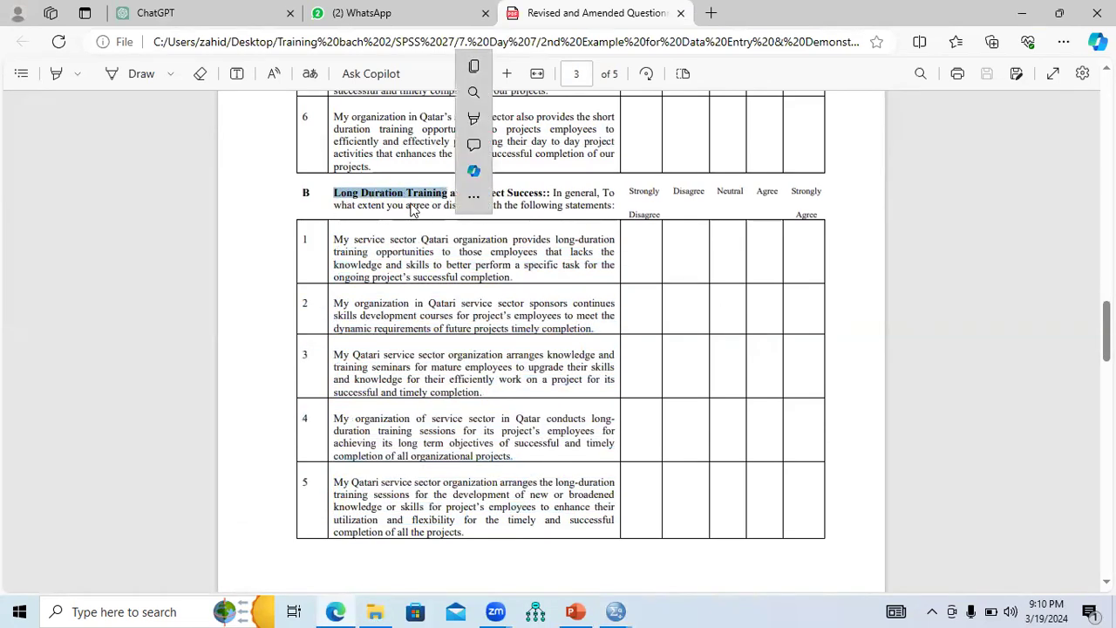
Return to Compute Variable in SPSS, set the target variable to LDT and clear the SDT items from the MEAN function.
{"action": "left_click", "coordinate": [615, 611]}
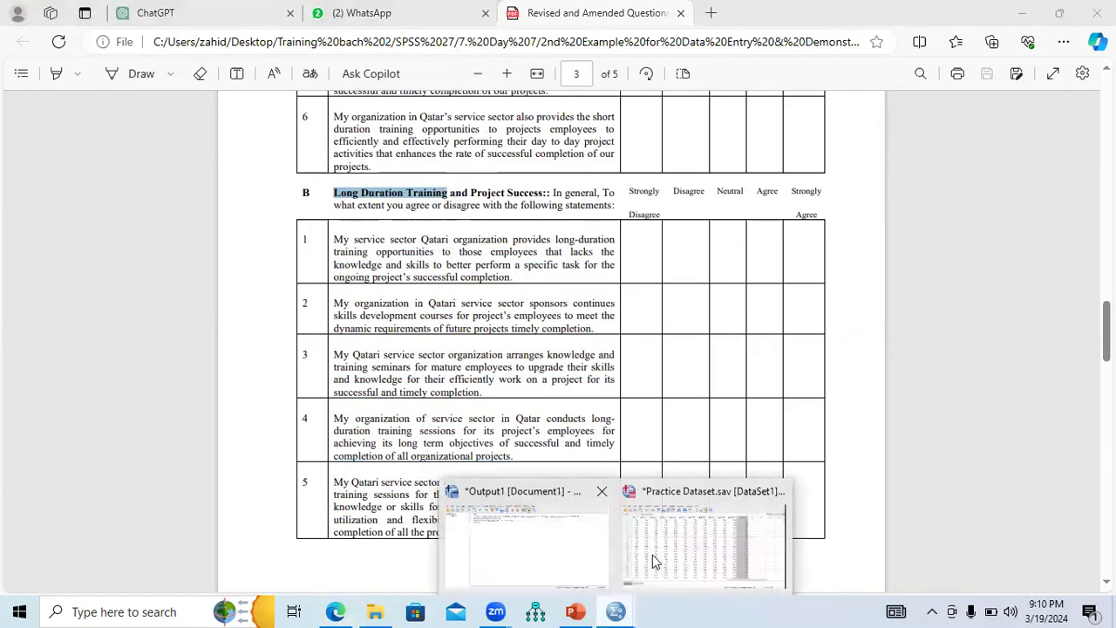
{"action": "left_click", "coordinate": [652, 554]}
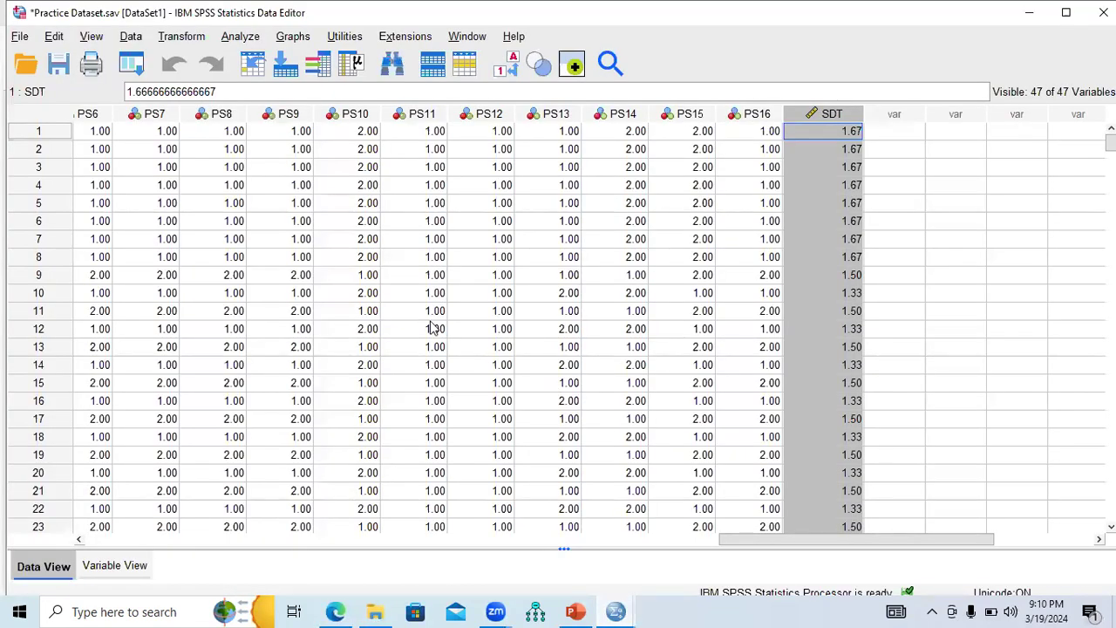
{"action": "mouse_move", "coordinate": [619, 610]}
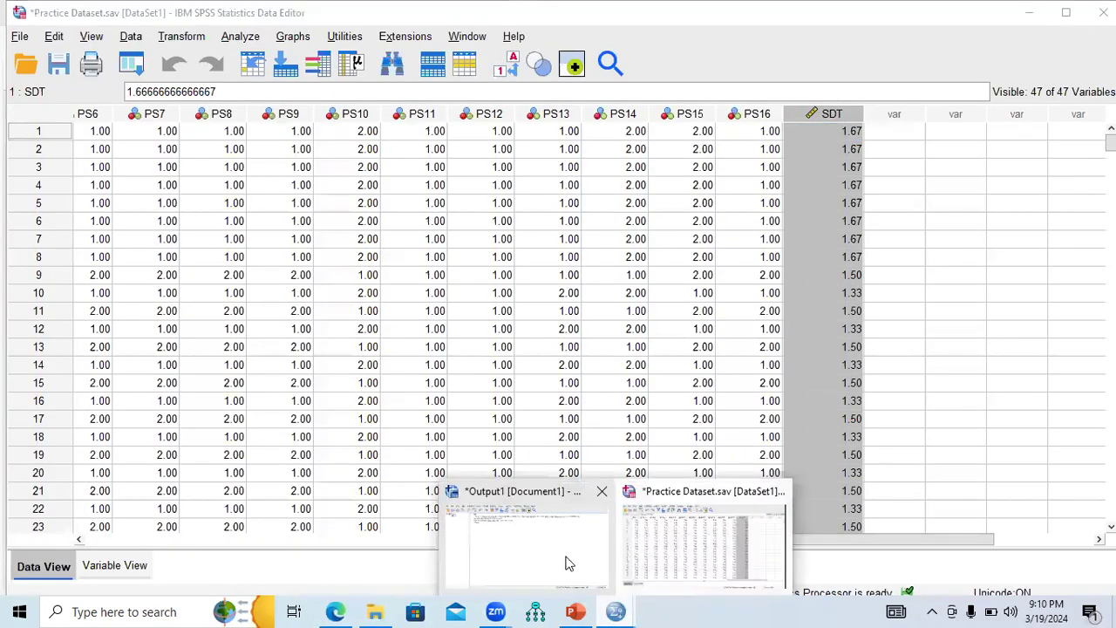
{"action": "left_click", "coordinate": [568, 561]}
{"action": "left_click_drag", "start_coordinate": [309, 133], "coordinate": [277, 133]}
{"action": "type", "text": "LDT"}
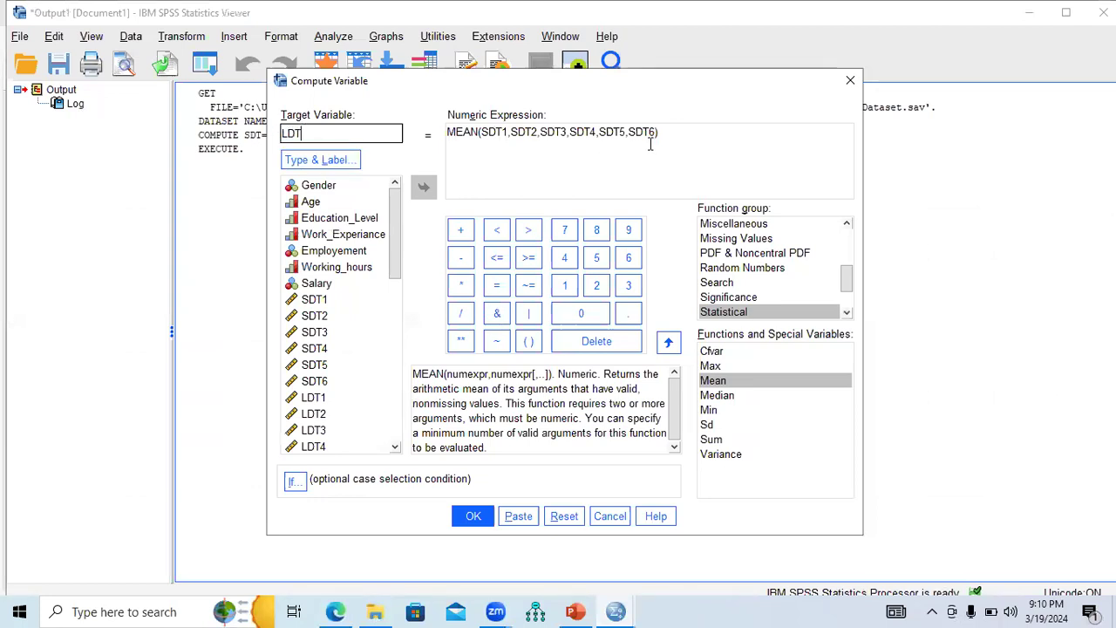
{"action": "left_click", "coordinate": [653, 136]}
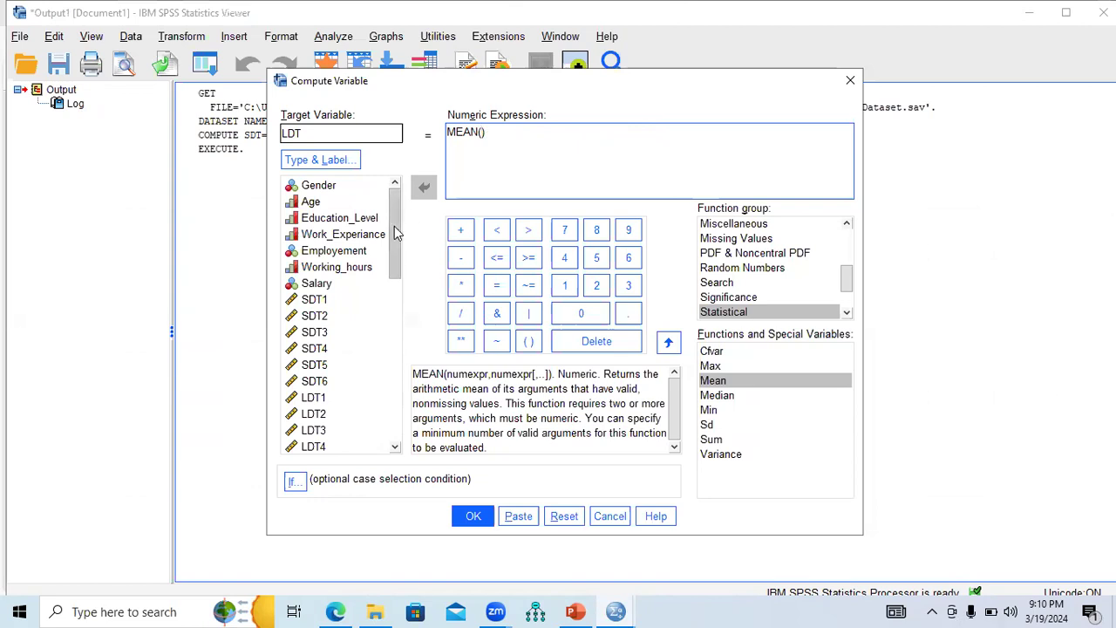
Fill the MEAN function with LDT1, LDT2, LDT3, LDT4 and LDT5, separated by commas, and run the computation.
{"action": "left_click_drag", "start_coordinate": [397, 239], "coordinate": [398, 285]}
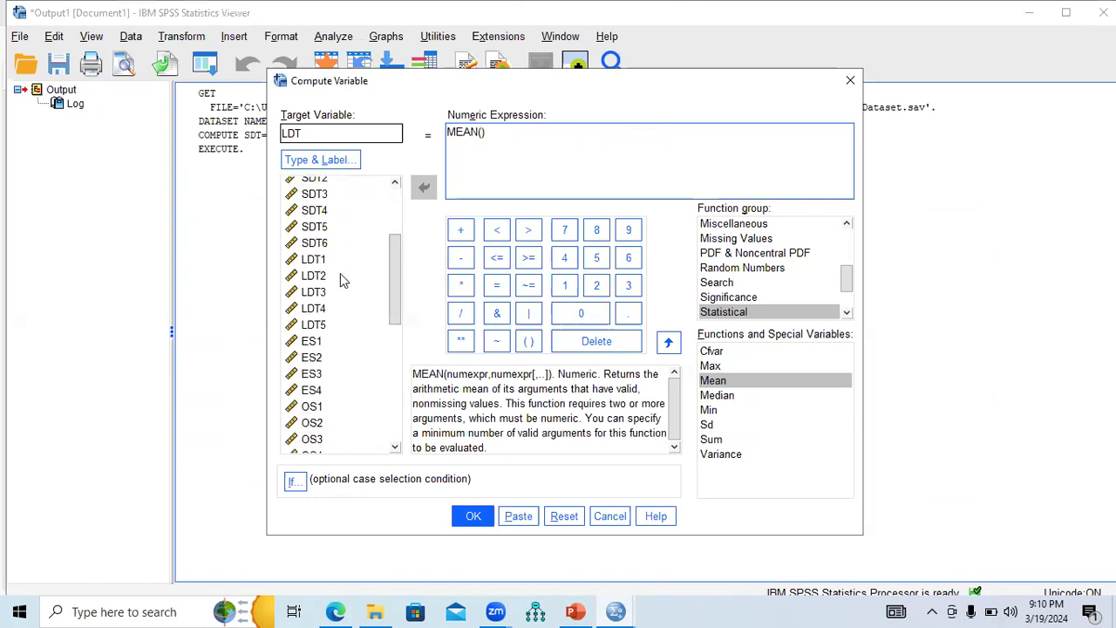
{"action": "left_click", "coordinate": [313, 259]}
{"action": "double_click", "coordinate": [312, 261]}
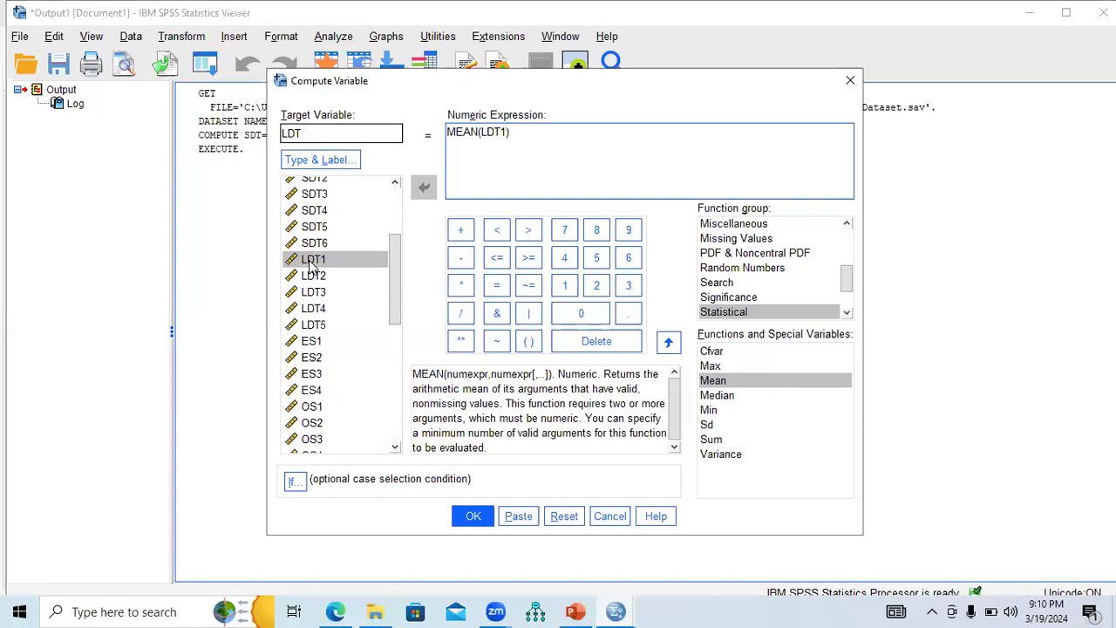
{"action": "type", "text": ","}
{"action": "double_click", "coordinate": [314, 279]}
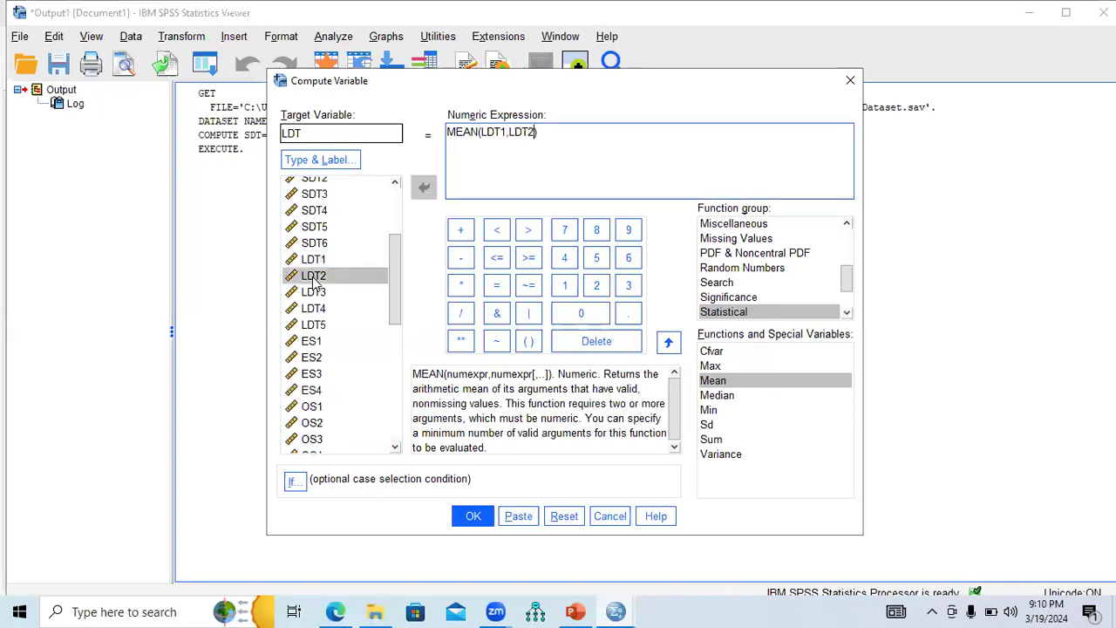
{"action": "type", "text": ","}
{"action": "double_click", "coordinate": [314, 293]}
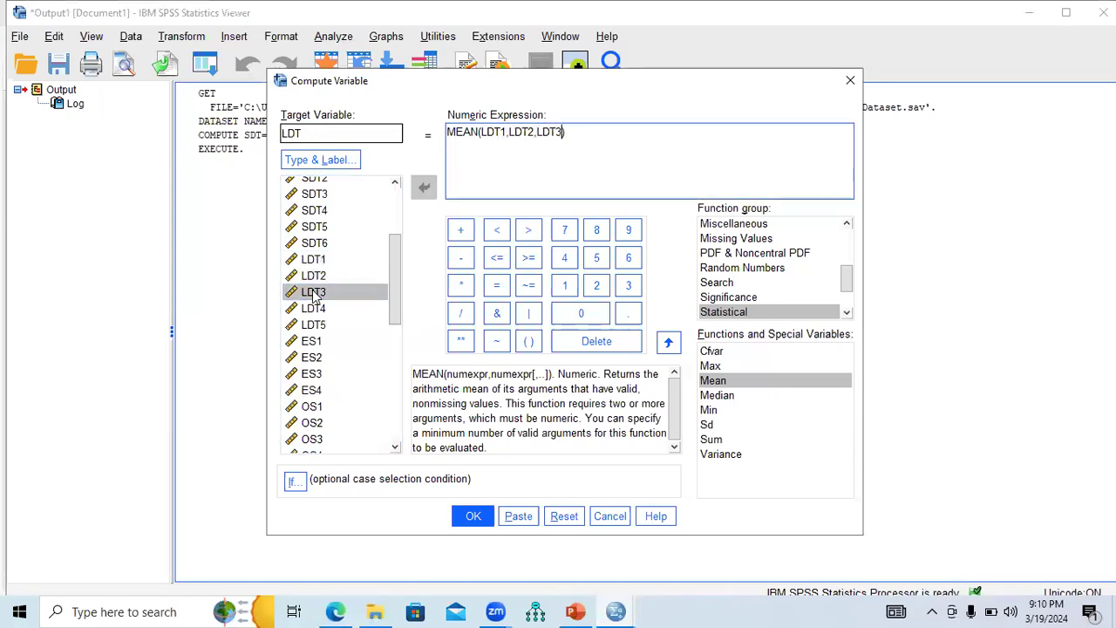
{"action": "type", "text": ","}
{"action": "double_click", "coordinate": [315, 309]}
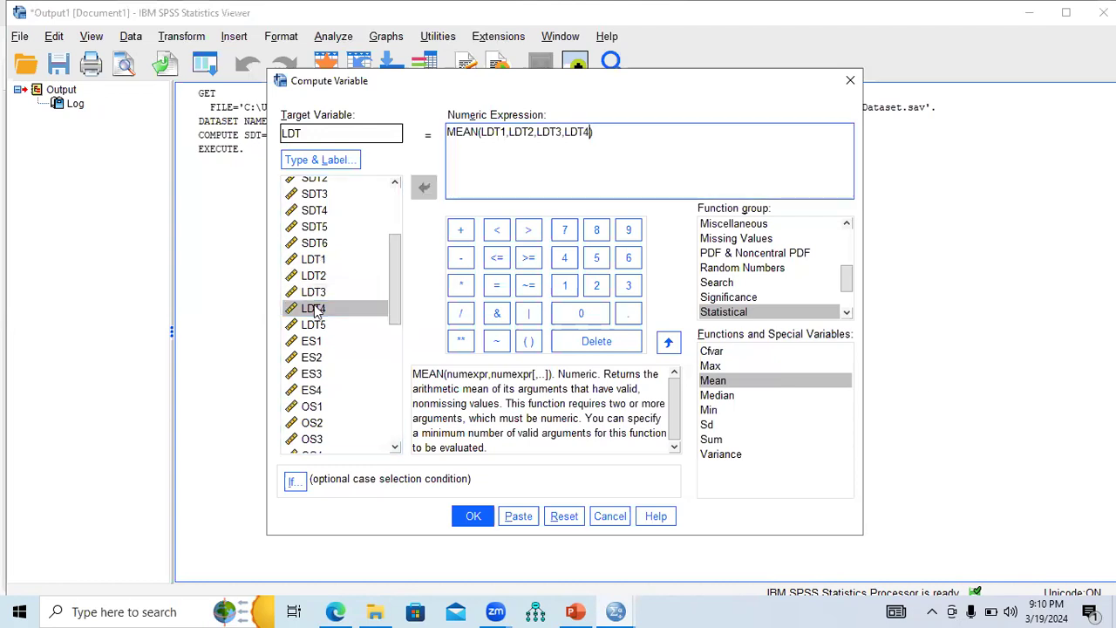
{"action": "type", "text": ","}
{"action": "double_click", "coordinate": [314, 325]}
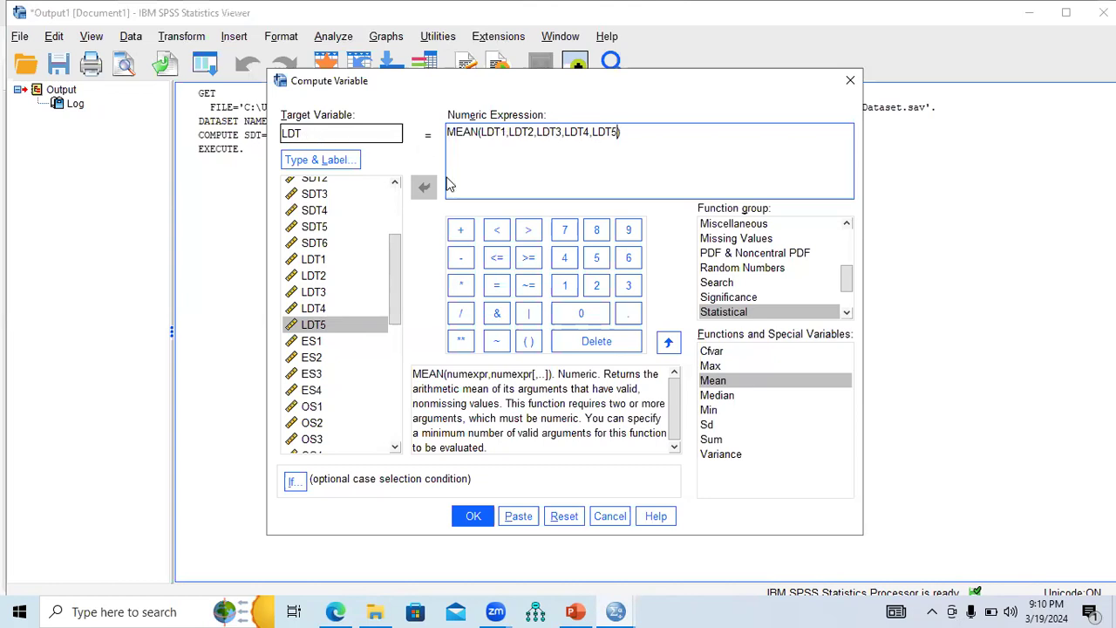
{"action": "left_click", "coordinate": [473, 516]}
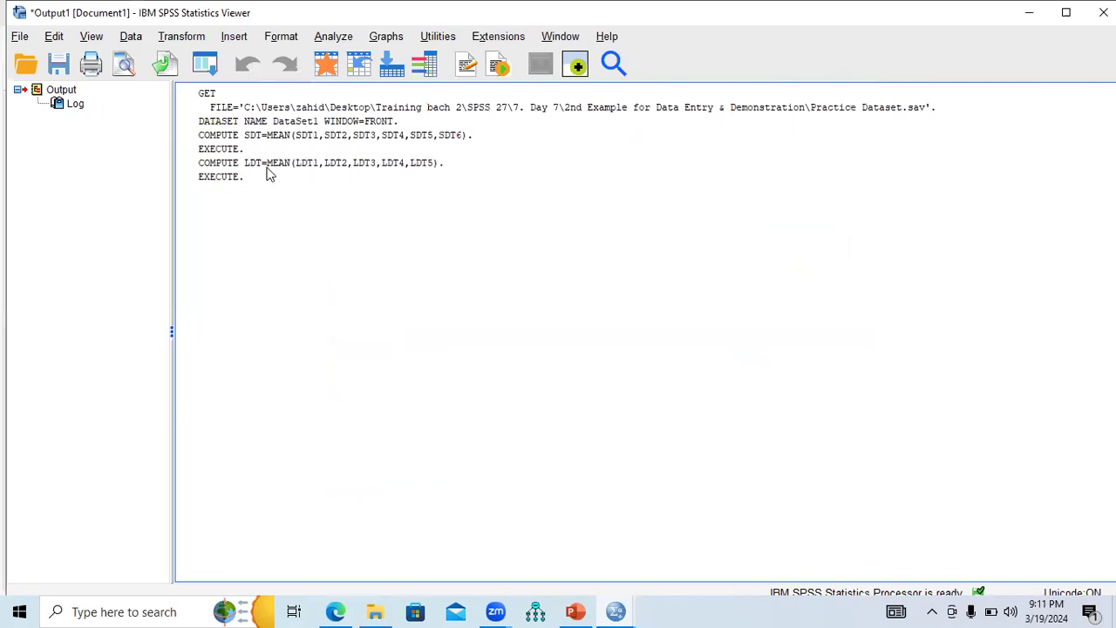
Review the LDT computation in the output log and examine the LDT column at the end of the Practice Dataset.
{"action": "left_click", "coordinate": [272, 182]}
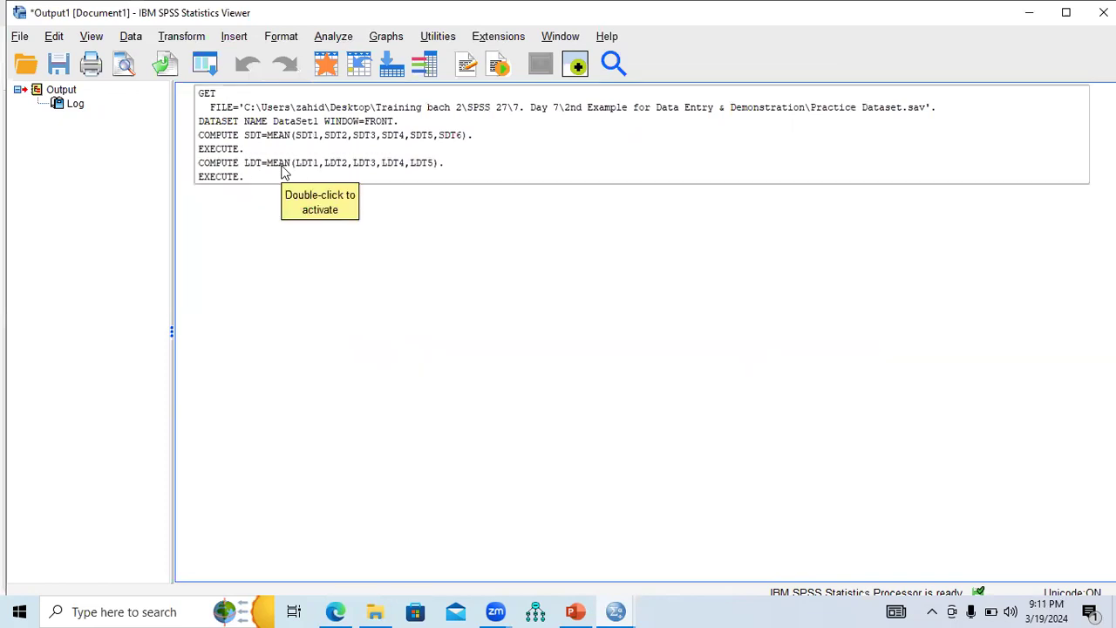
{"action": "left_click", "coordinate": [615, 611]}
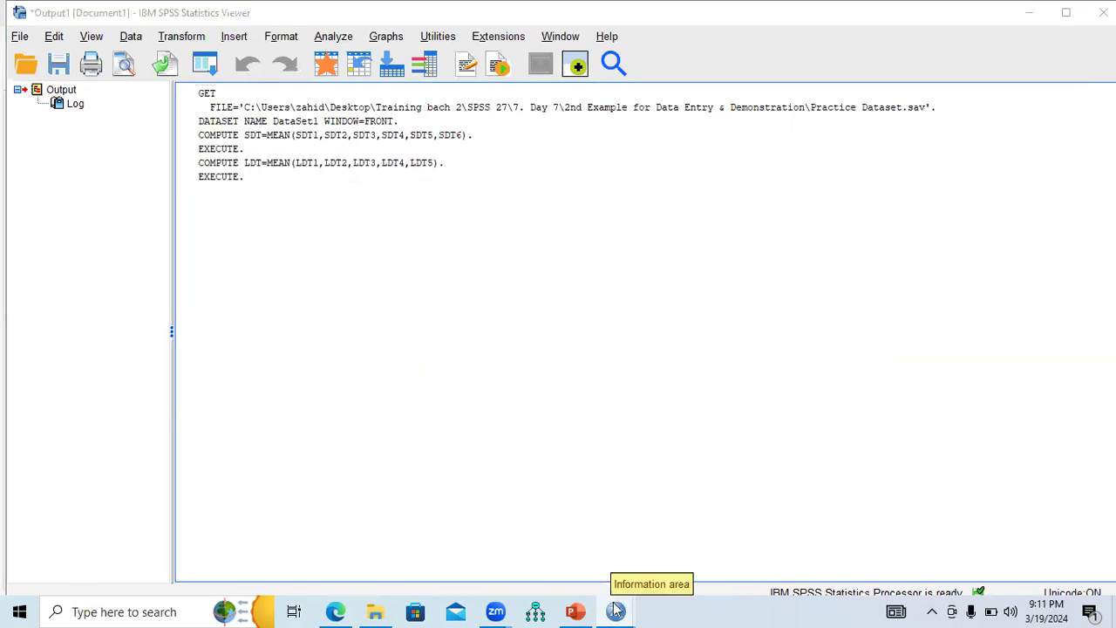
{"action": "left_click", "coordinate": [660, 568]}
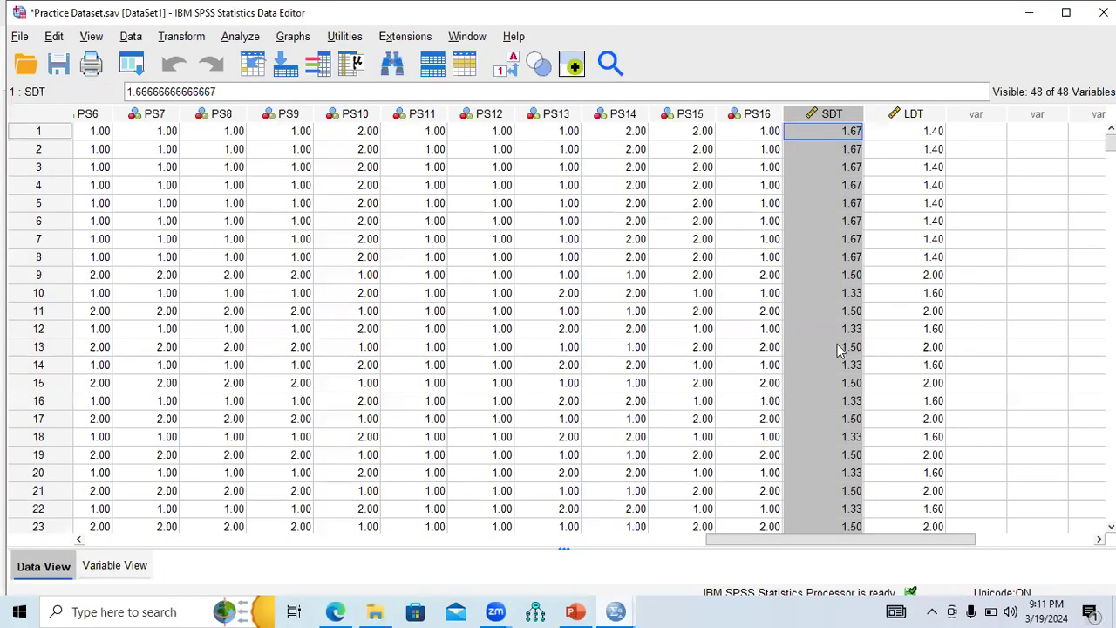
{"action": "left_click", "coordinate": [920, 116]}
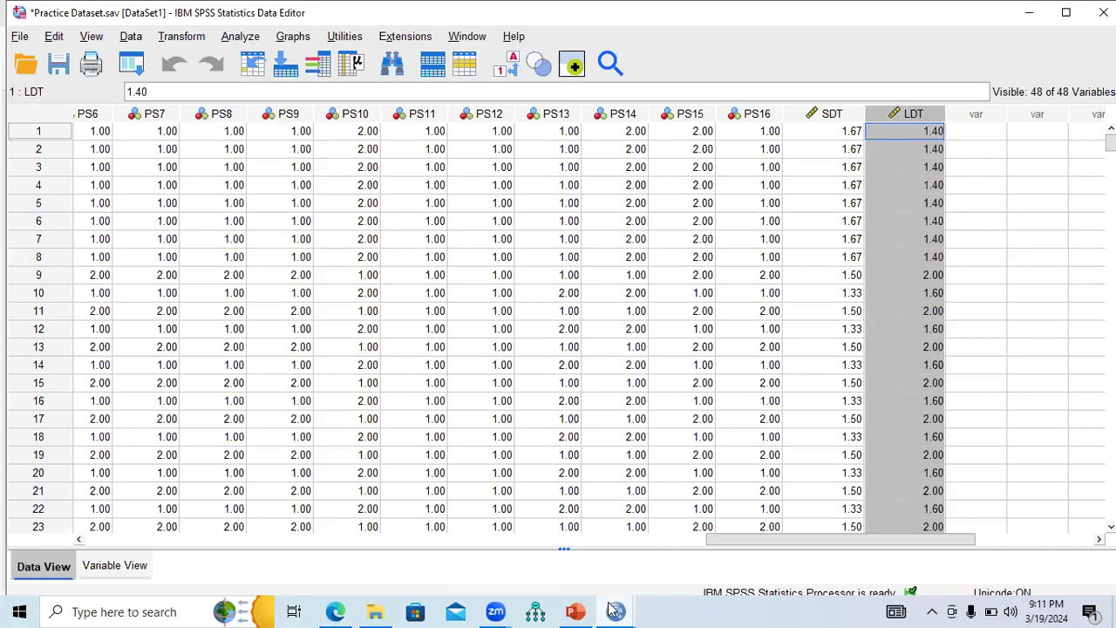
{"action": "mouse_move", "coordinate": [610, 610]}
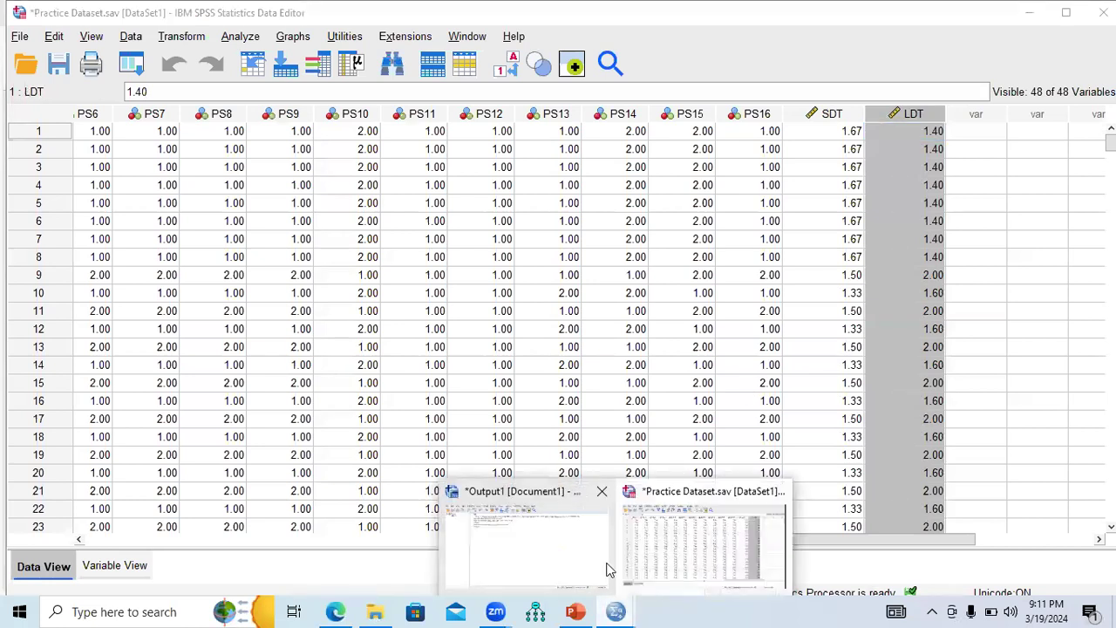
{"action": "left_click", "coordinate": [645, 558]}
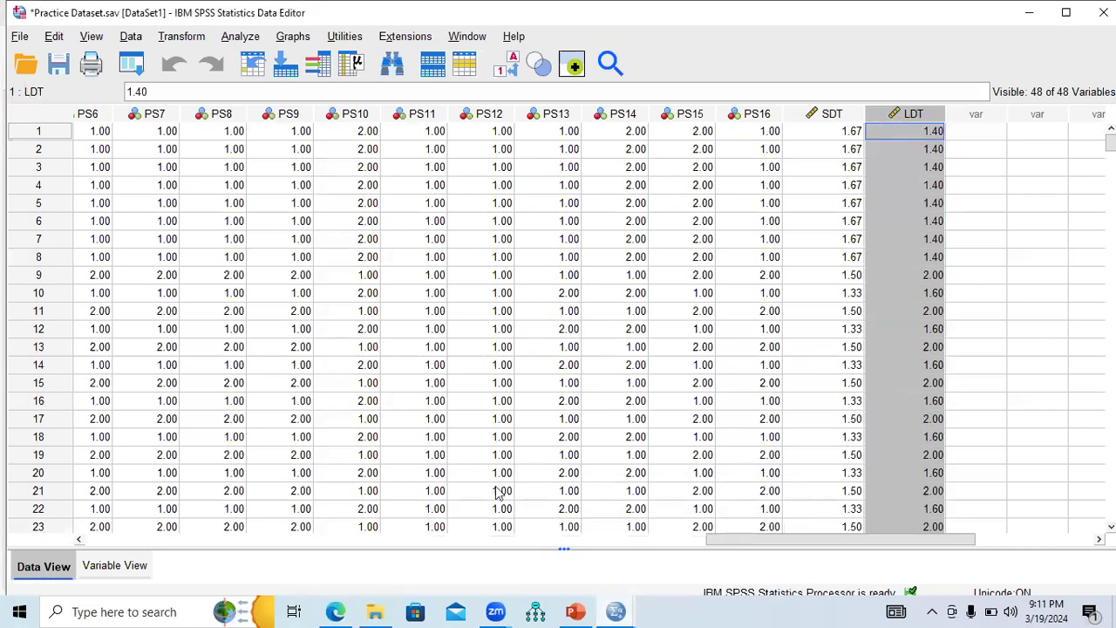
Reopen Compute Variable from the Practice Dataset and select ES1 in the list of source variables.
{"action": "left_click", "coordinate": [179, 37]}
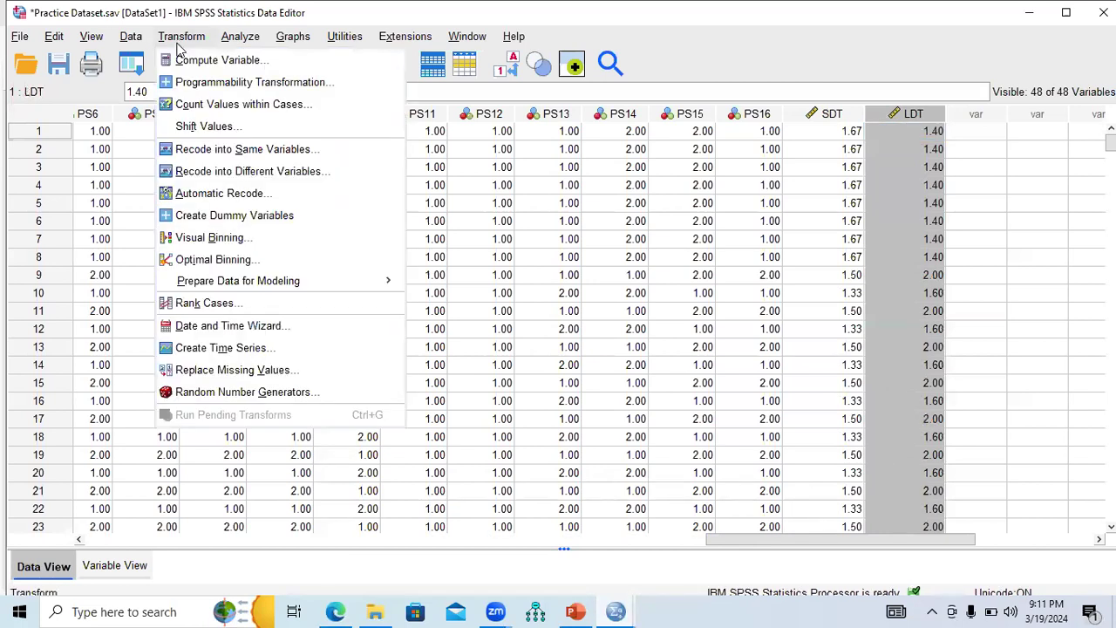
{"action": "left_click", "coordinate": [186, 58]}
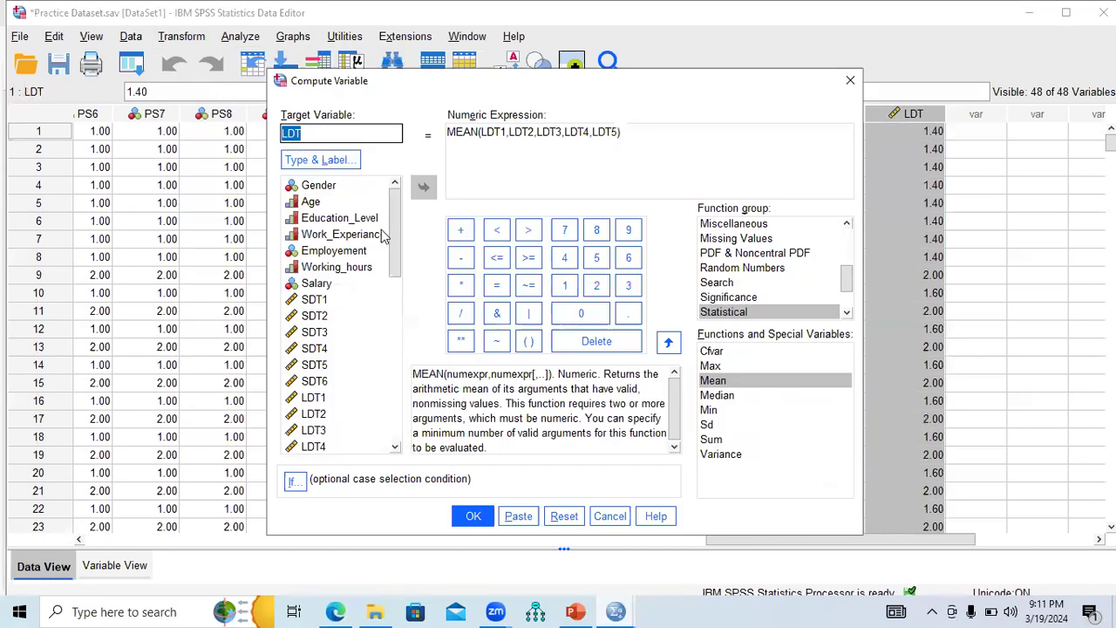
{"action": "left_click_drag", "start_coordinate": [394, 253], "coordinate": [392, 287]}
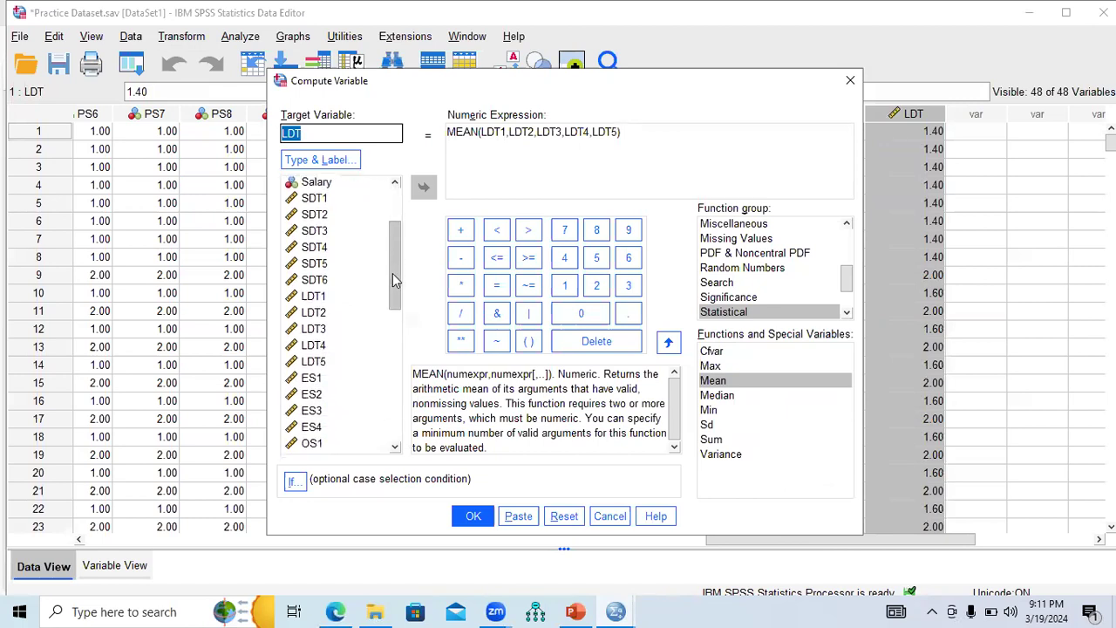
{"action": "left_click", "coordinate": [312, 384]}
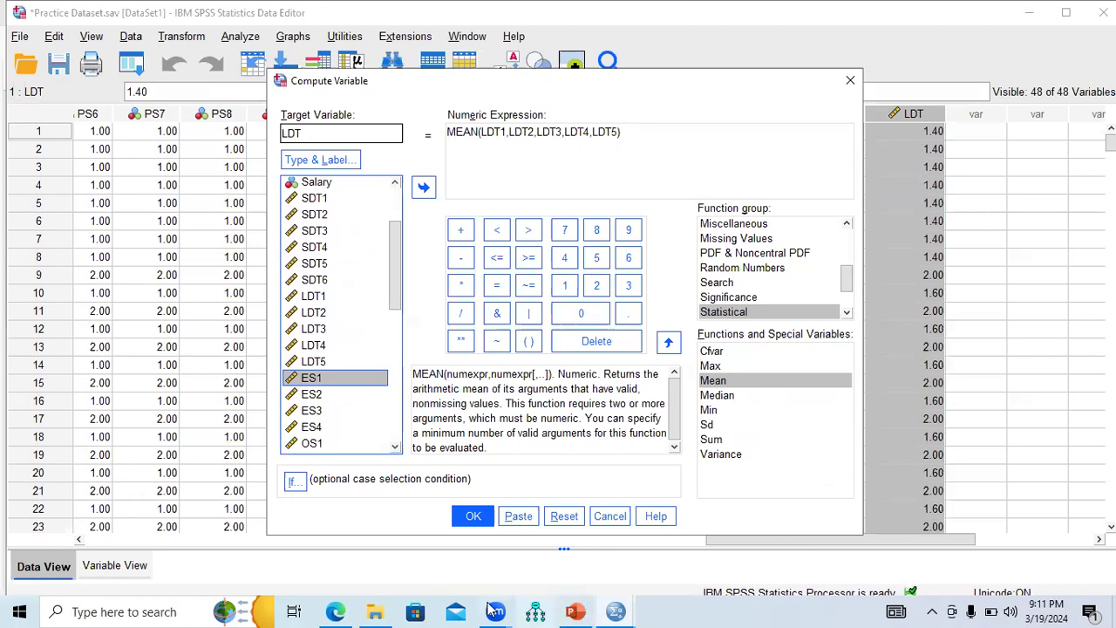
Switch to the questionnaire PDF in Edge and examine the Effective Scheduling section of Section 4 with its statements 1 to 4.
{"action": "left_click", "coordinate": [340, 611]}
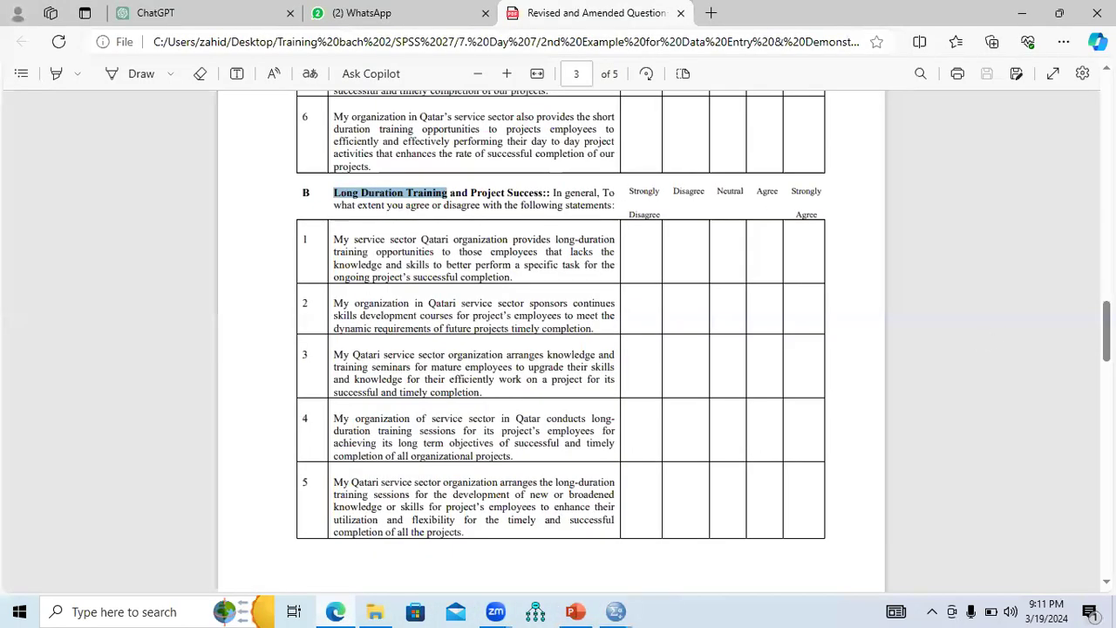
{"action": "scroll", "coordinate": [763, 433], "scroll_direction": "down", "scroll_amount": 6}
{"action": "scroll", "coordinate": [964, 346], "scroll_direction": "down", "scroll_amount": 2}
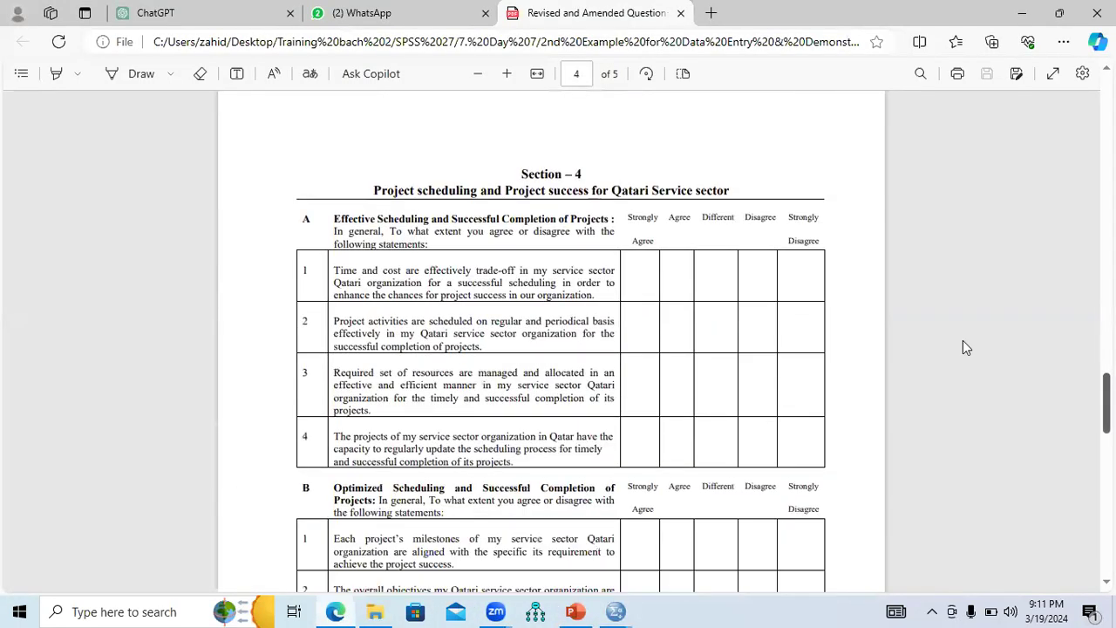
{"action": "left_click_drag", "start_coordinate": [333, 220], "coordinate": [430, 224]}
{"action": "left_click_drag", "start_coordinate": [336, 272], "coordinate": [523, 465]}
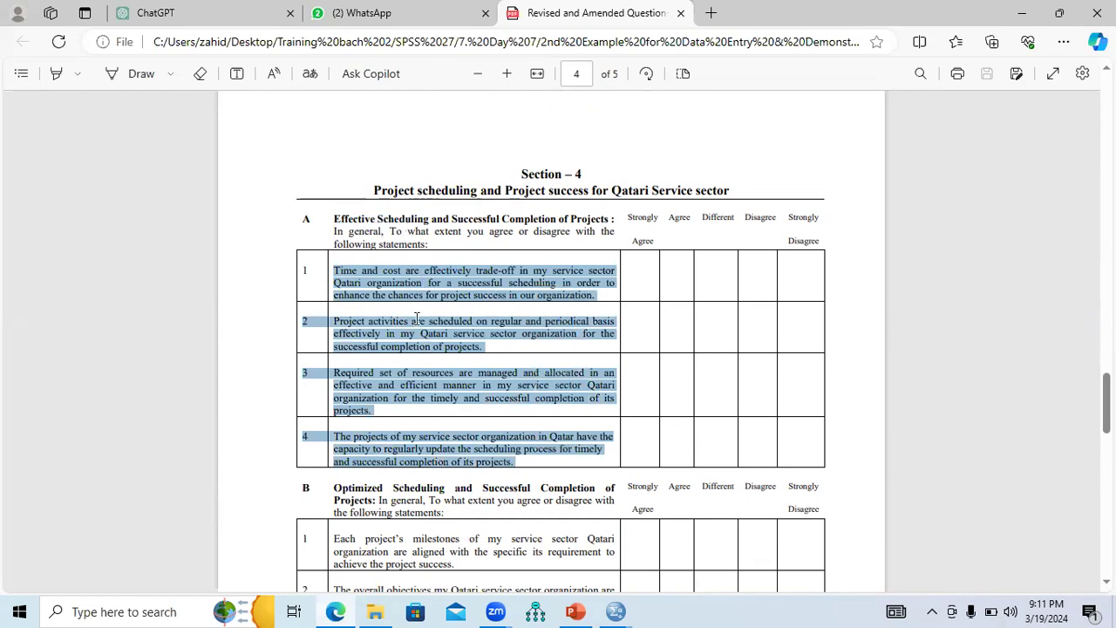
{"action": "left_click_drag", "start_coordinate": [335, 220], "coordinate": [429, 223]}
Return to Compute Variable in SPSS and set the target variable to ES.
{"action": "mouse_move", "coordinate": [615, 611]}
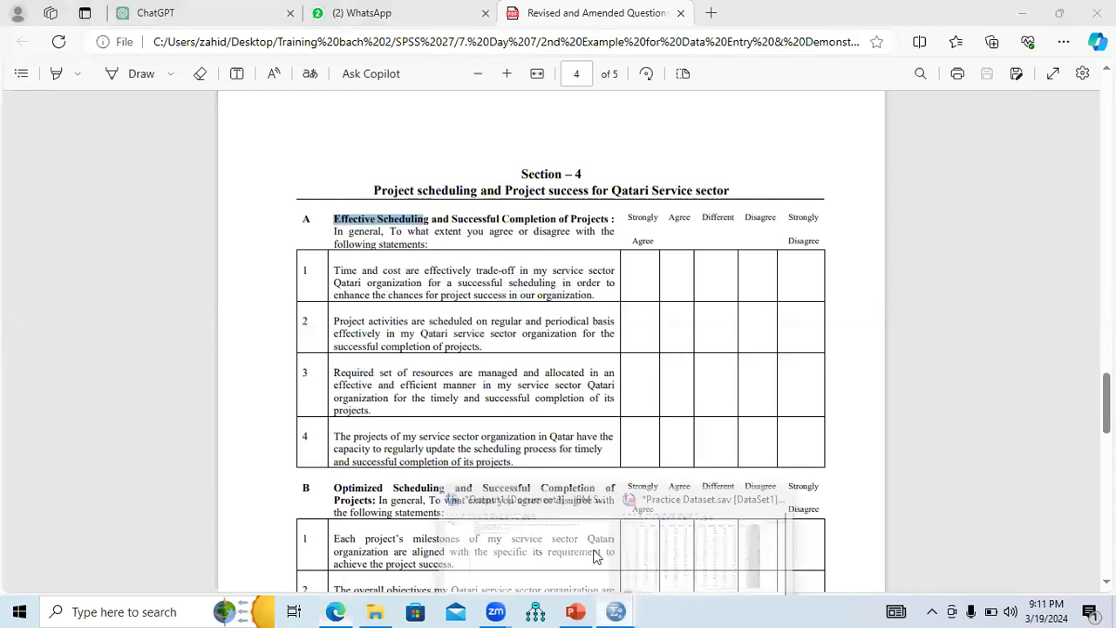
{"action": "left_click", "coordinate": [549, 552]}
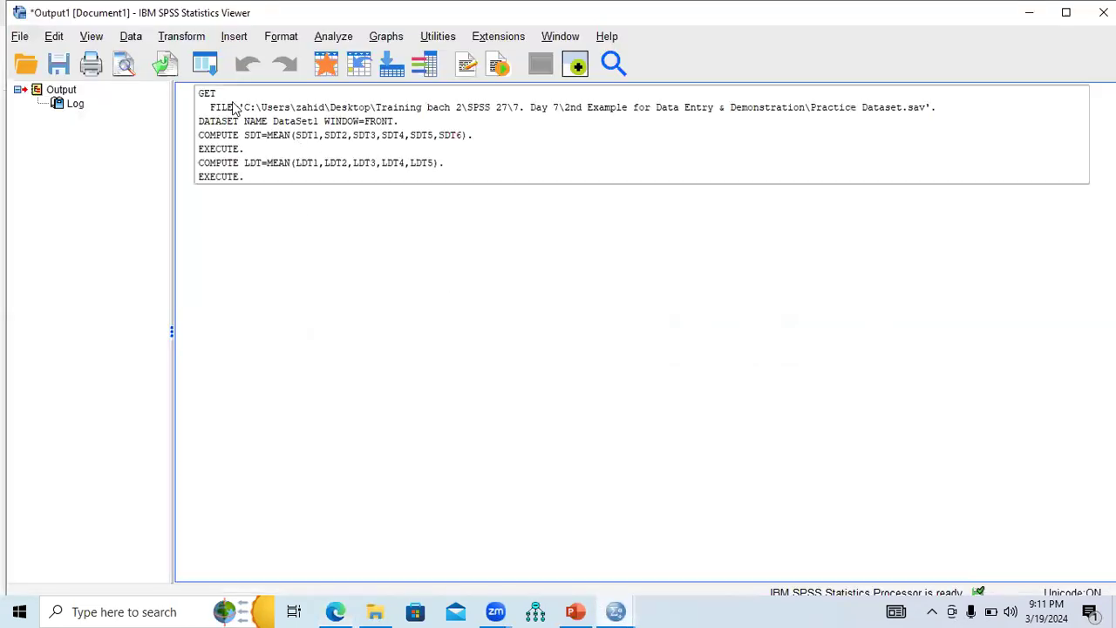
{"action": "left_click", "coordinate": [183, 38]}
{"action": "left_click", "coordinate": [193, 59]}
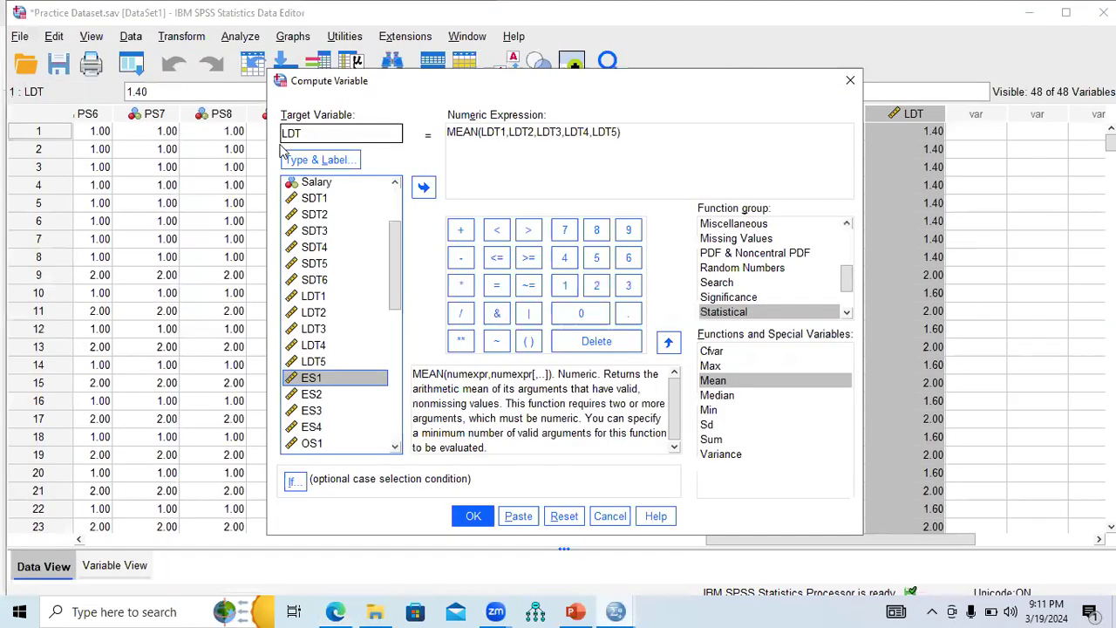
{"action": "left_click", "coordinate": [316, 132]}
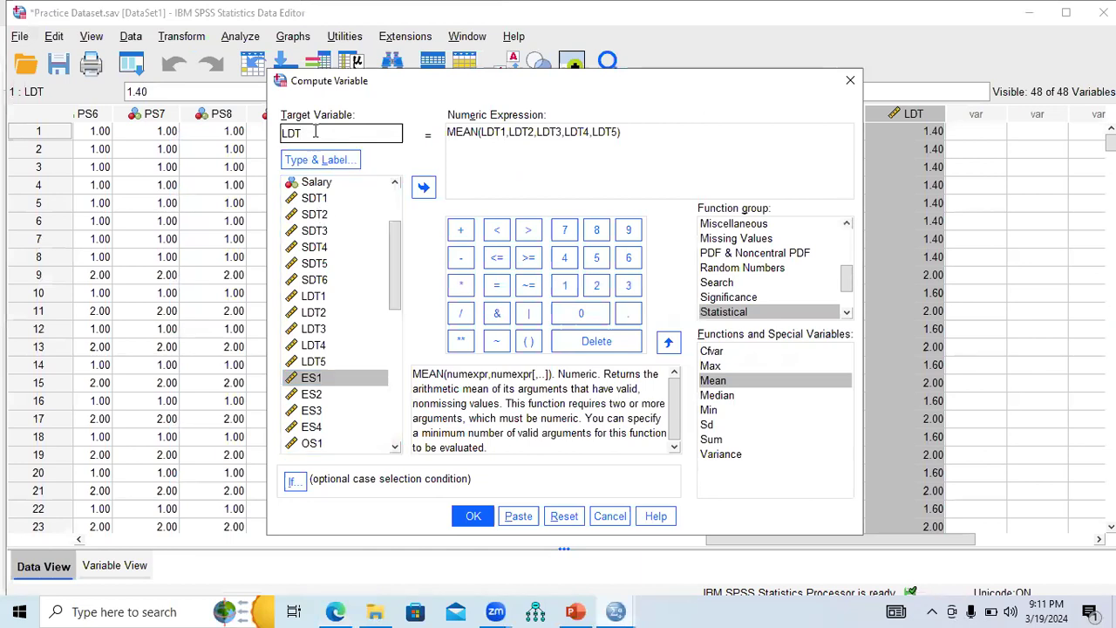
{"action": "key", "text": "BackSpace"}
{"action": "key", "text": "BackSpace"}
{"action": "key", "text": "BackSpace"}
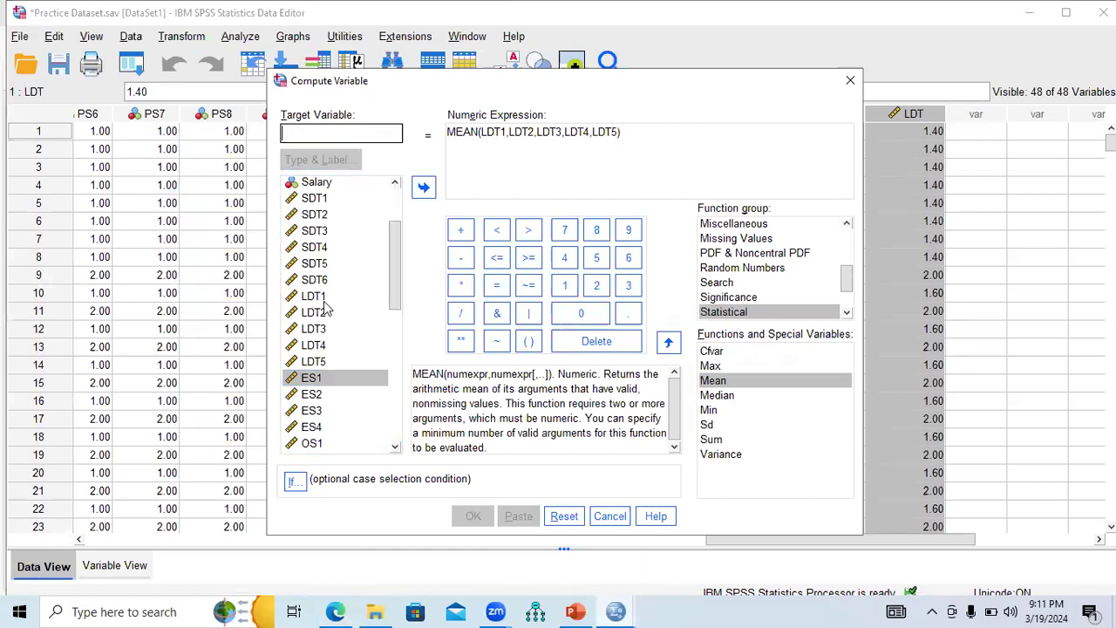
{"action": "type", "text": "ES"}
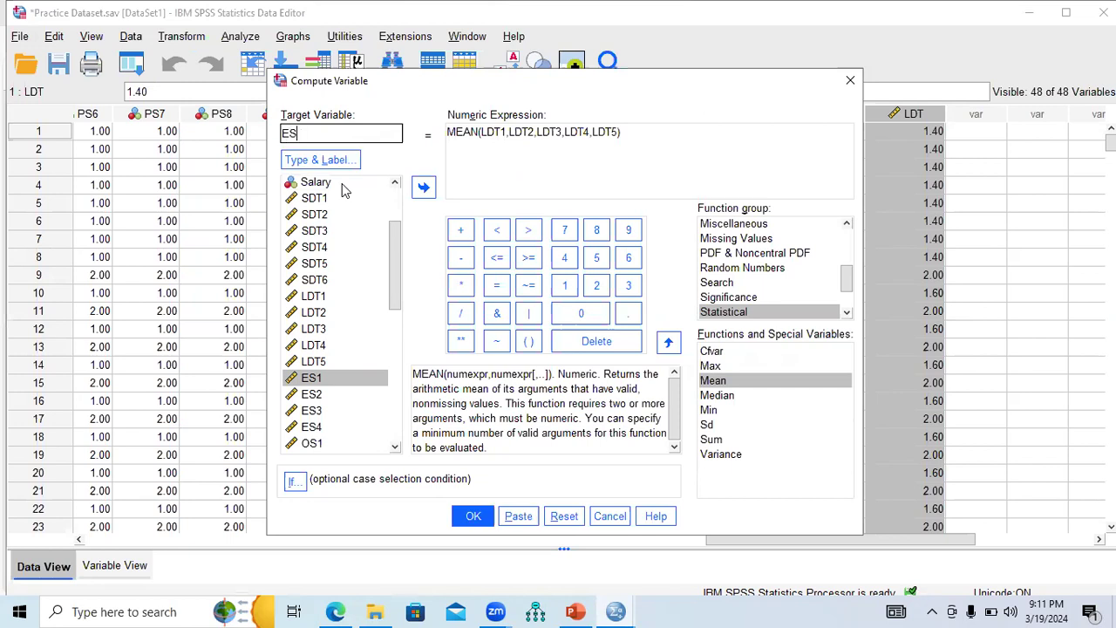
Clear the LDT1 to LDT5 arguments from the MEAN expression, leaving its parentheses empty.
{"action": "left_click", "coordinate": [617, 132]}
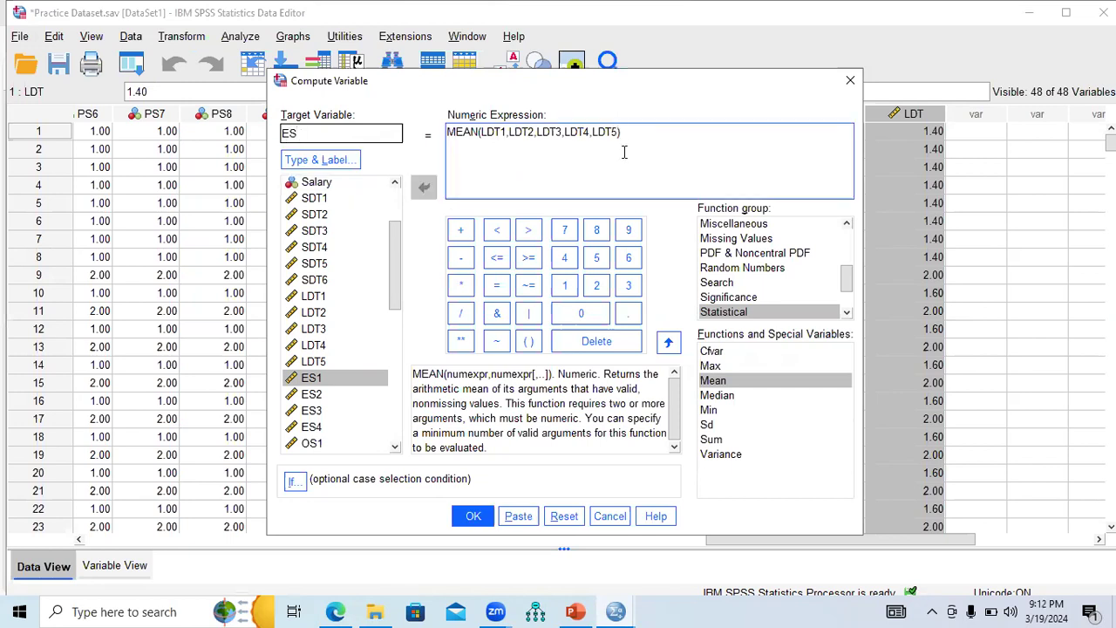
{"action": "key", "text": "BackSpace"}
{"action": "key", "text": "BackSpace"}
{"action": "key", "text": "BackSpace"}
{"action": "key", "text": "BackSpace"}
{"action": "key", "text": "BackSpace"}
{"action": "key", "text": "BackSpace"}
{"action": "key", "text": "BackSpace"}
{"action": "key", "text": "BackSpace"}
{"action": "key", "text": "BackSpace"}
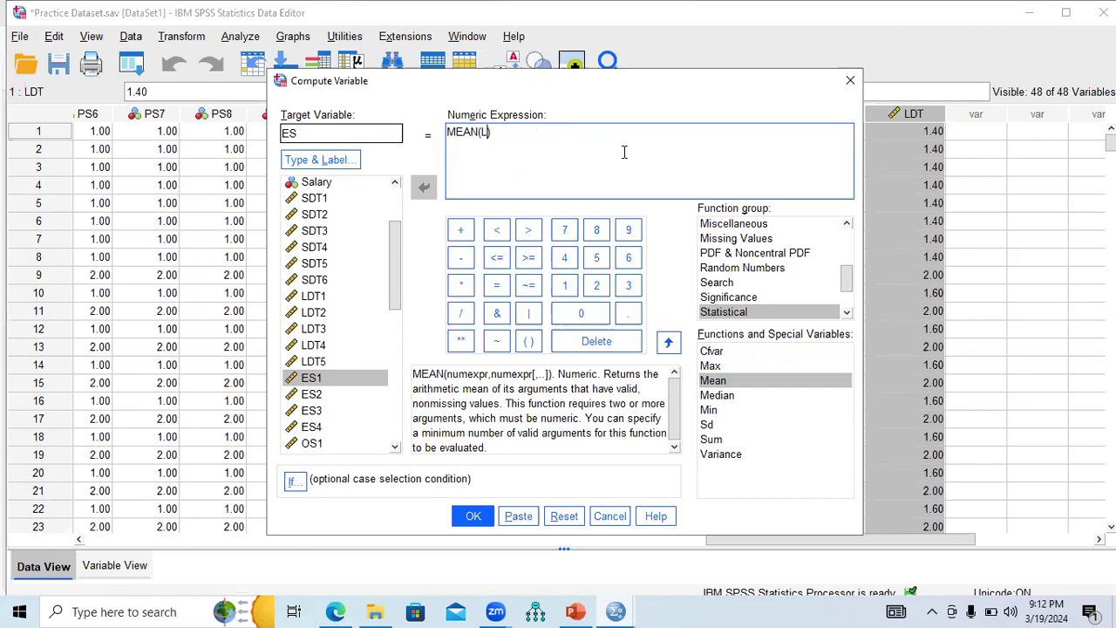
Fill the MEAN expression with ES1,ES2,ES3,ES4 and run the computation of ES.
{"action": "scroll", "coordinate": [402, 317], "scroll_direction": "down", "scroll_amount": 1}
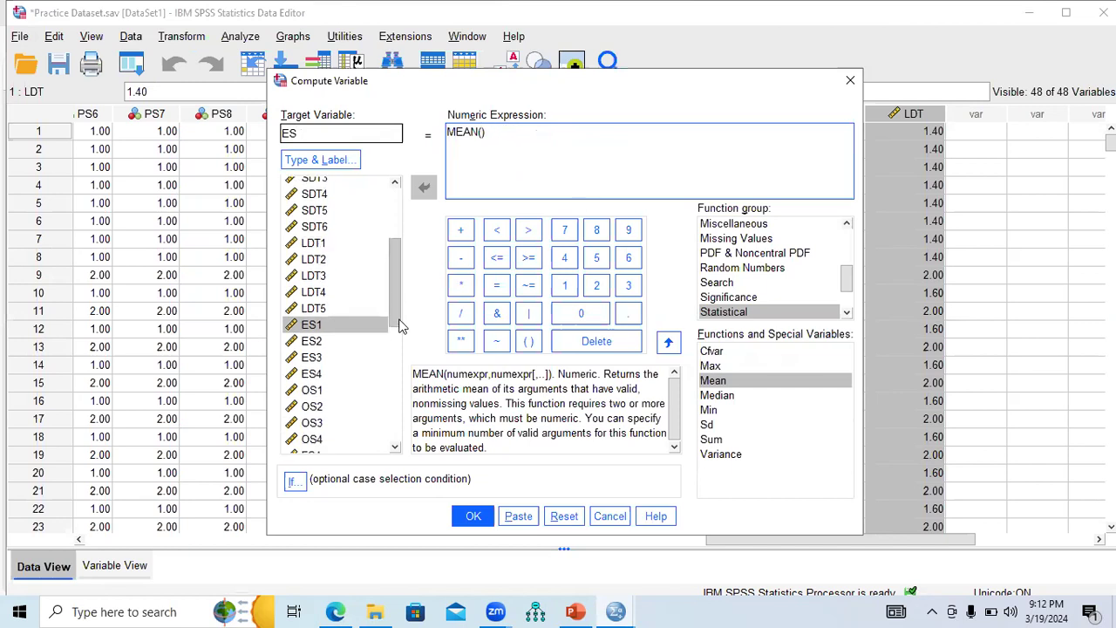
{"action": "double_click", "coordinate": [328, 327]}
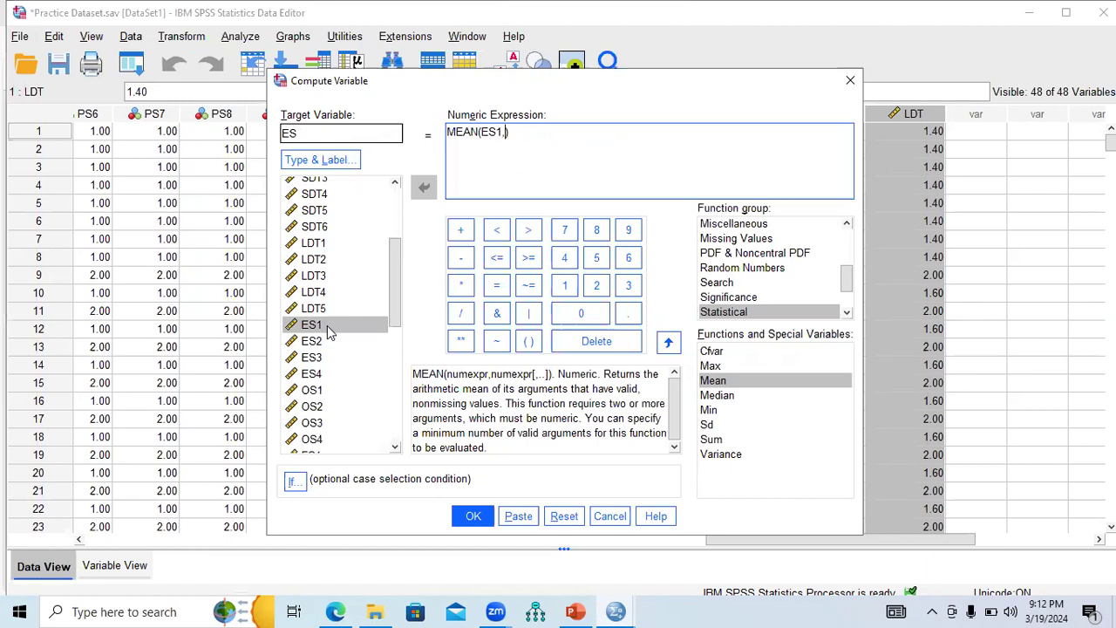
{"action": "double_click", "coordinate": [323, 345]}
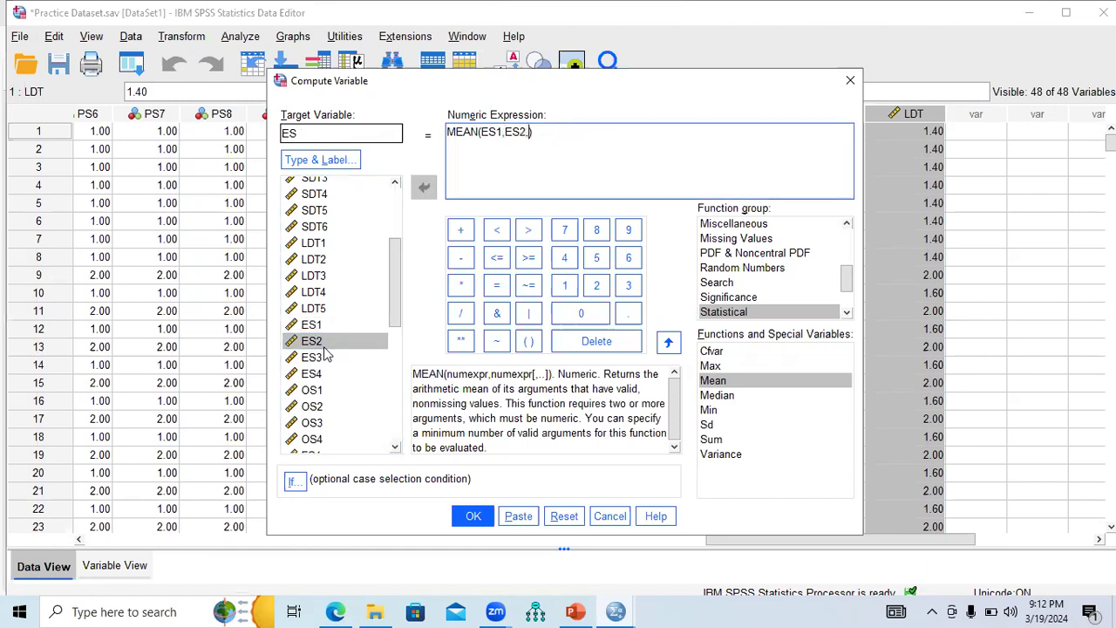
{"action": "double_click", "coordinate": [320, 360]}
{"action": "type", "text": ","}
{"action": "double_click", "coordinate": [320, 372]}
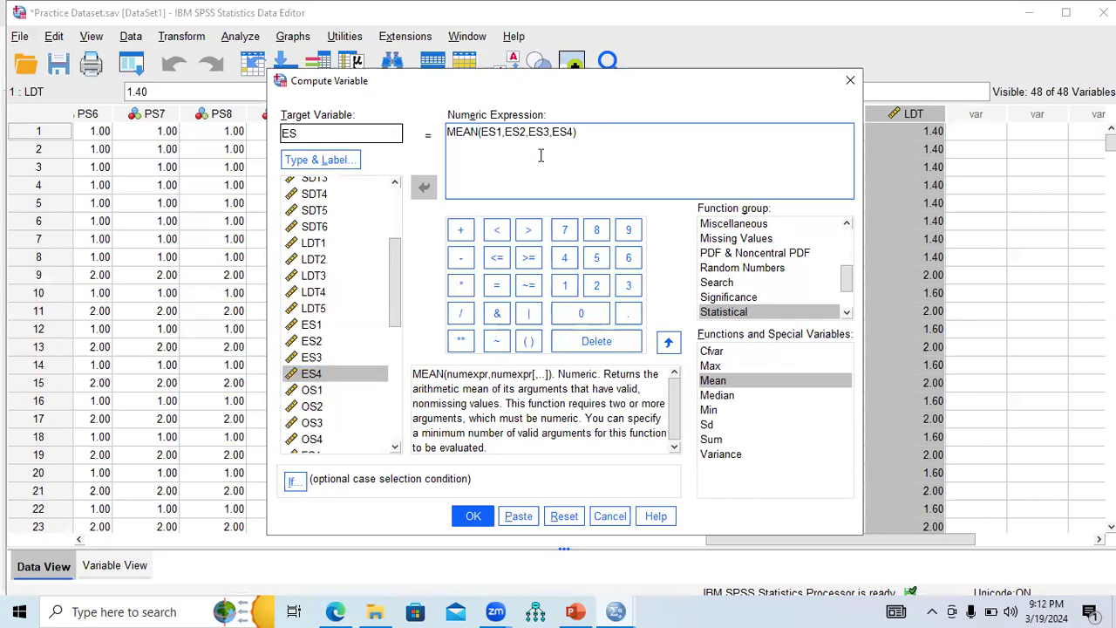
{"action": "left_click", "coordinate": [473, 516]}
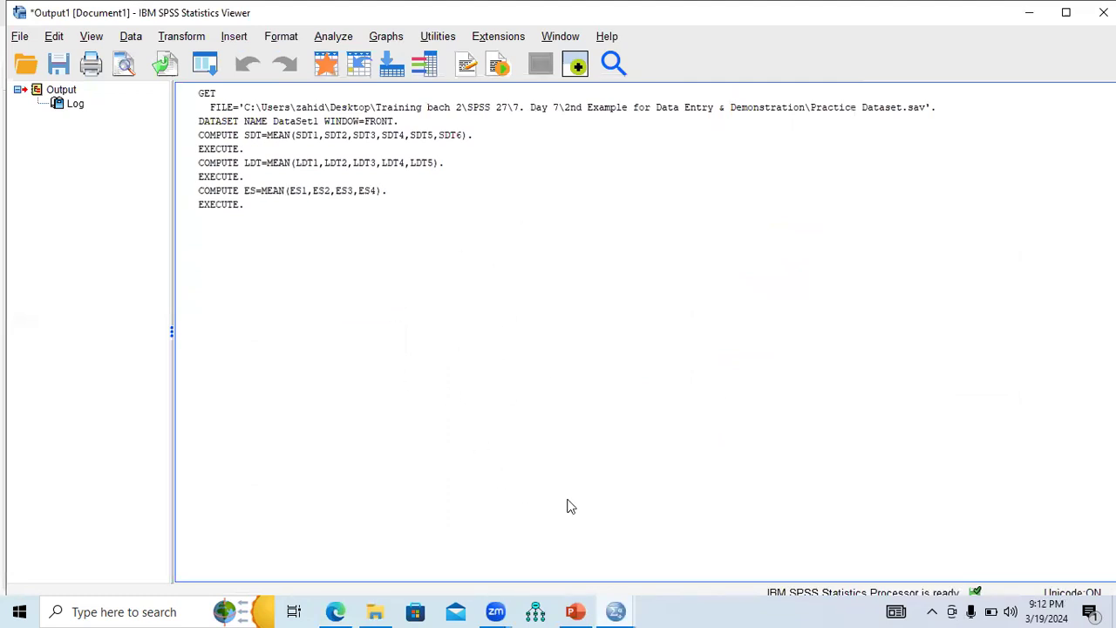
Examine the ES column at the end of the Practice Dataset, then return to the output log.
{"action": "mouse_move", "coordinate": [615, 610]}
{"action": "left_click", "coordinate": [698, 563]}
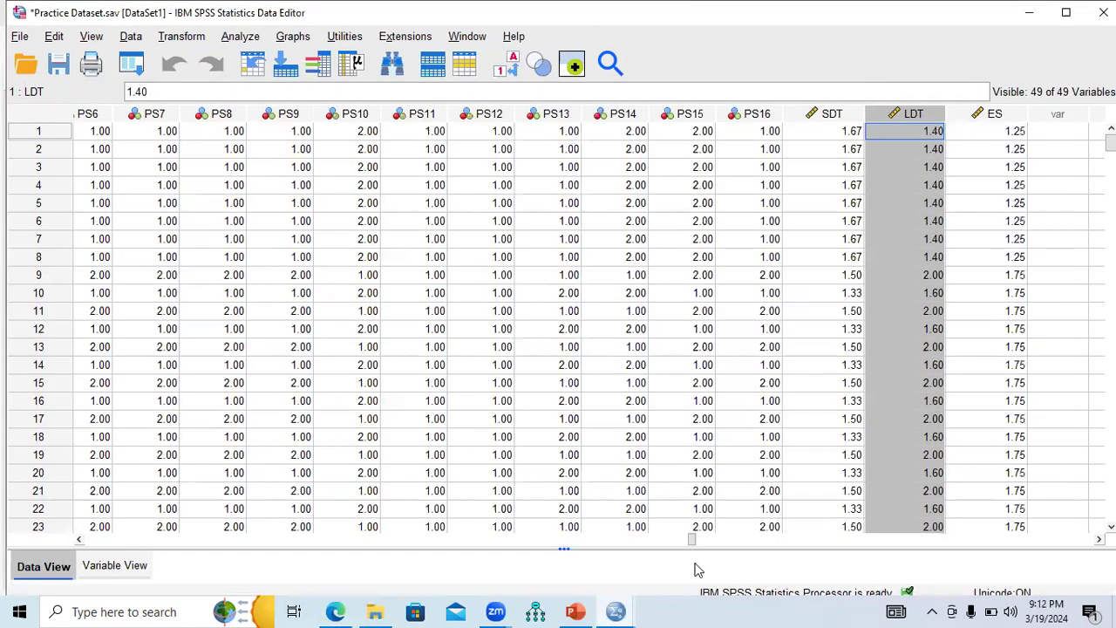
{"action": "left_click", "coordinate": [985, 114]}
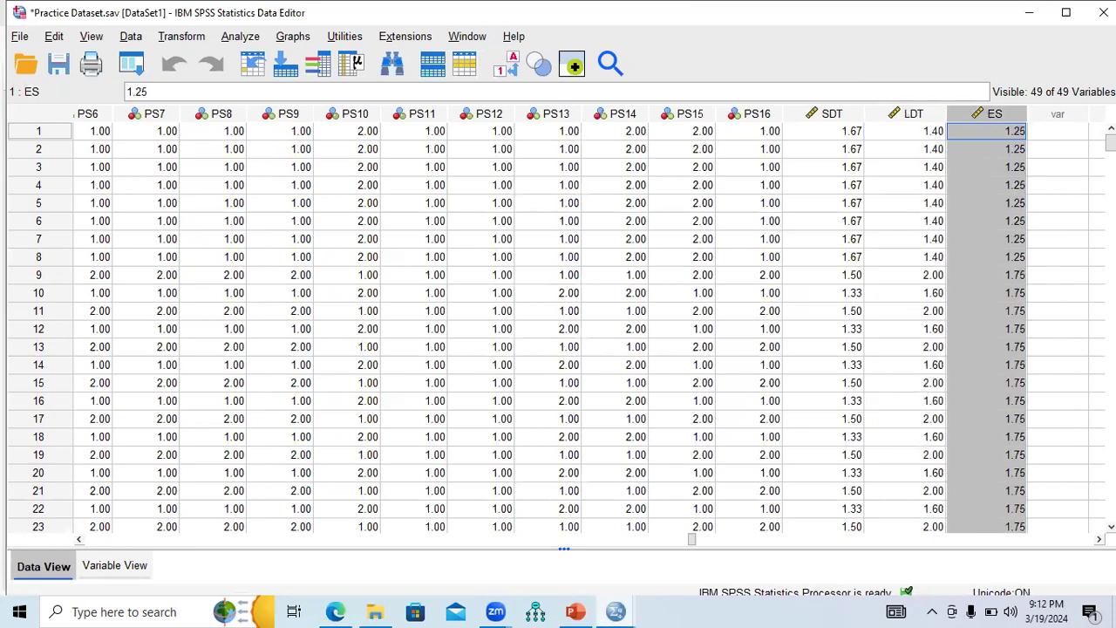
{"action": "scroll", "coordinate": [737, 157], "scroll_direction": "right", "scroll_amount": 4}
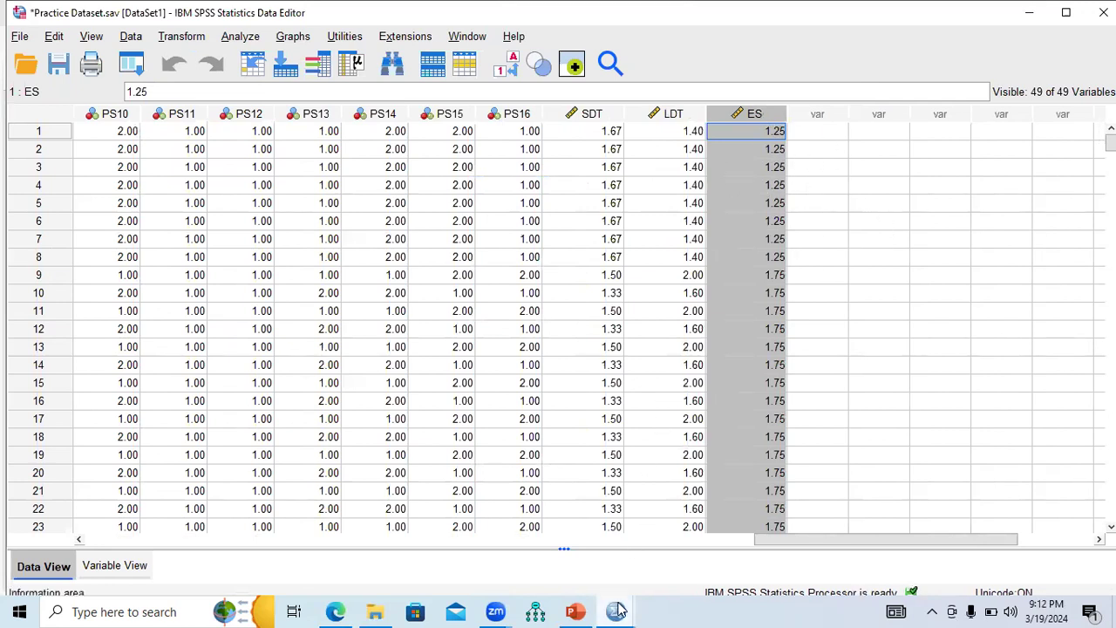
{"action": "mouse_move", "coordinate": [614, 610]}
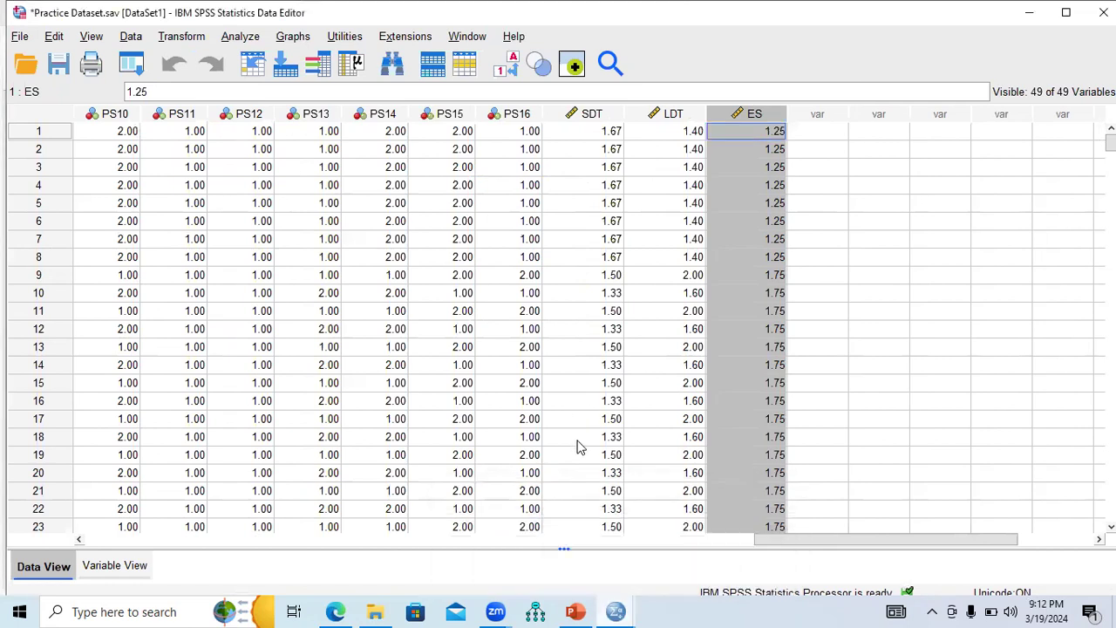
{"action": "left_click", "coordinate": [576, 558]}
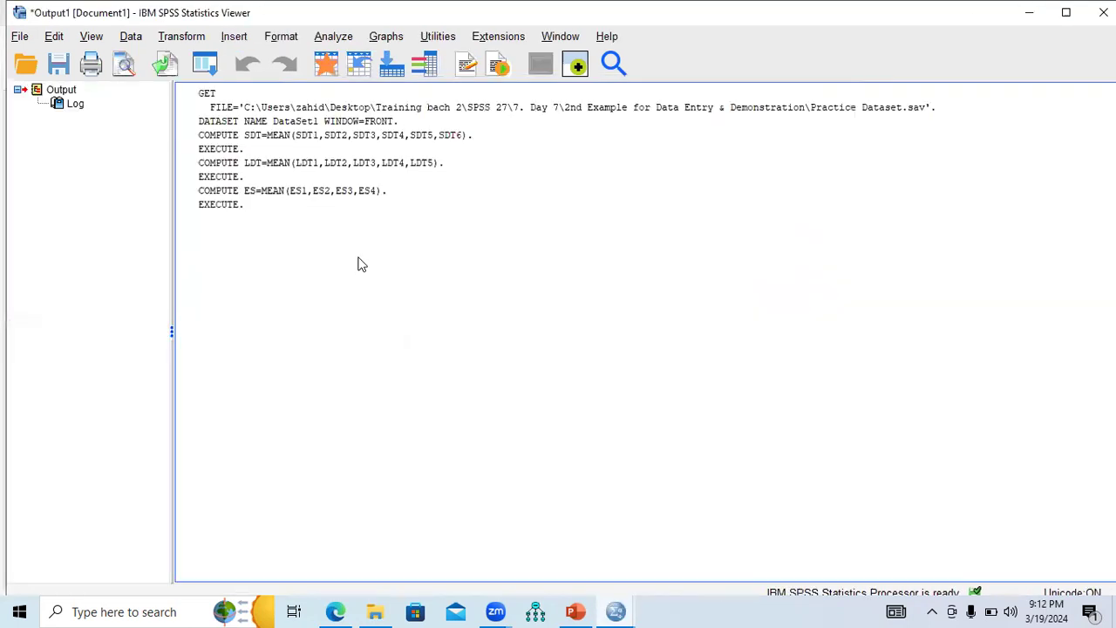
Reopen Compute Variable from the output window and select OS1 in the list of source variables.
{"action": "left_click", "coordinate": [169, 39]}
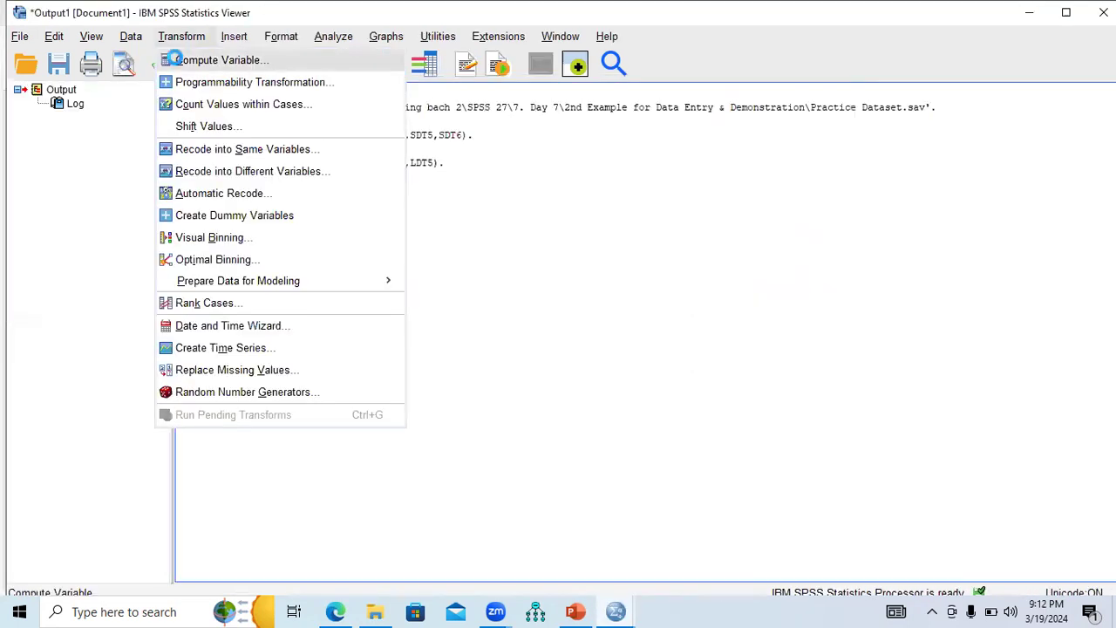
{"action": "left_click", "coordinate": [194, 59]}
{"action": "left_click_drag", "start_coordinate": [394, 266], "coordinate": [394, 340]}
{"action": "left_click", "coordinate": [316, 337]}
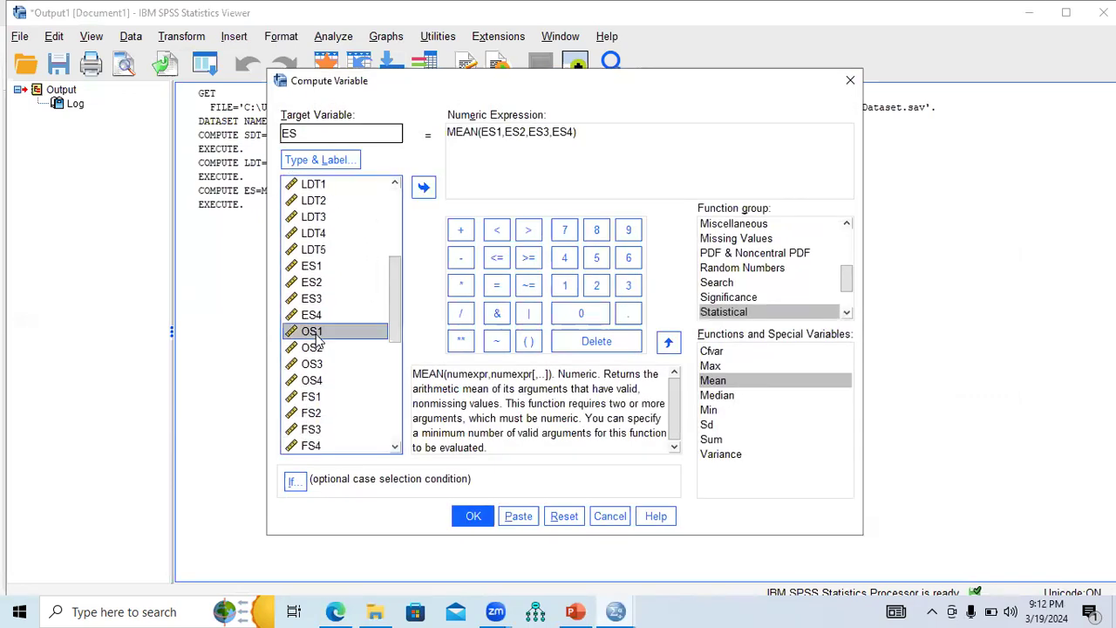
Switch to the questionnaire PDF in Edge and highlight the words Optimized Scheduling in the heading of section B.
{"action": "left_click", "coordinate": [334, 611]}
{"action": "scroll", "coordinate": [529, 245], "scroll_direction": "down", "scroll_amount": 3}
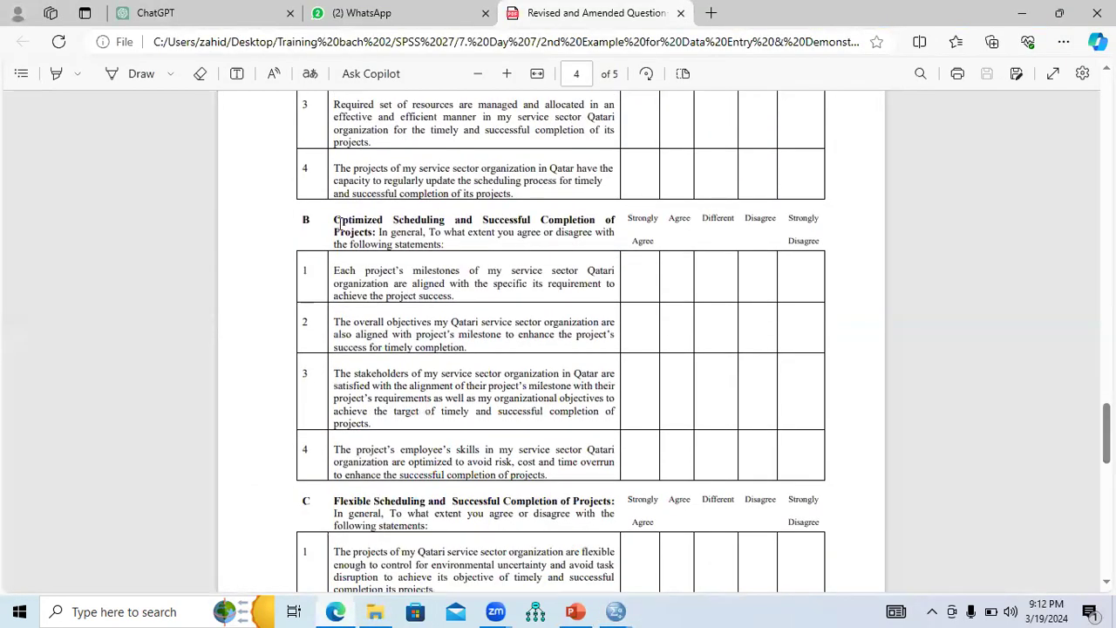
{"action": "left_click_drag", "start_coordinate": [334, 220], "coordinate": [445, 221]}
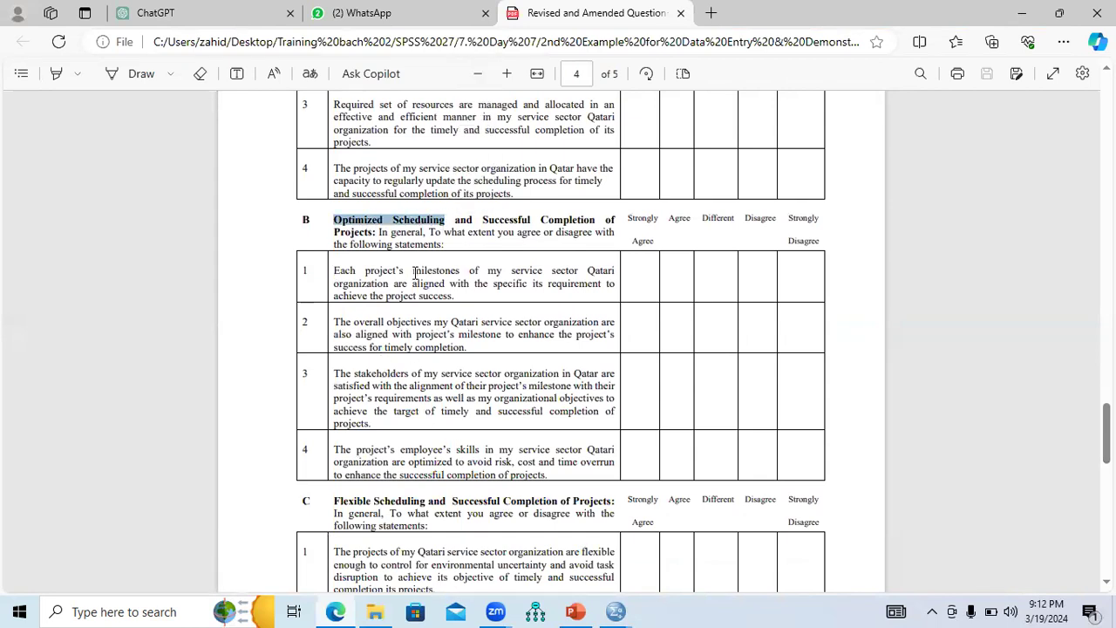
Return to Compute Variable in SPSS and set the target variable to OS.
{"action": "left_click", "coordinate": [612, 609]}
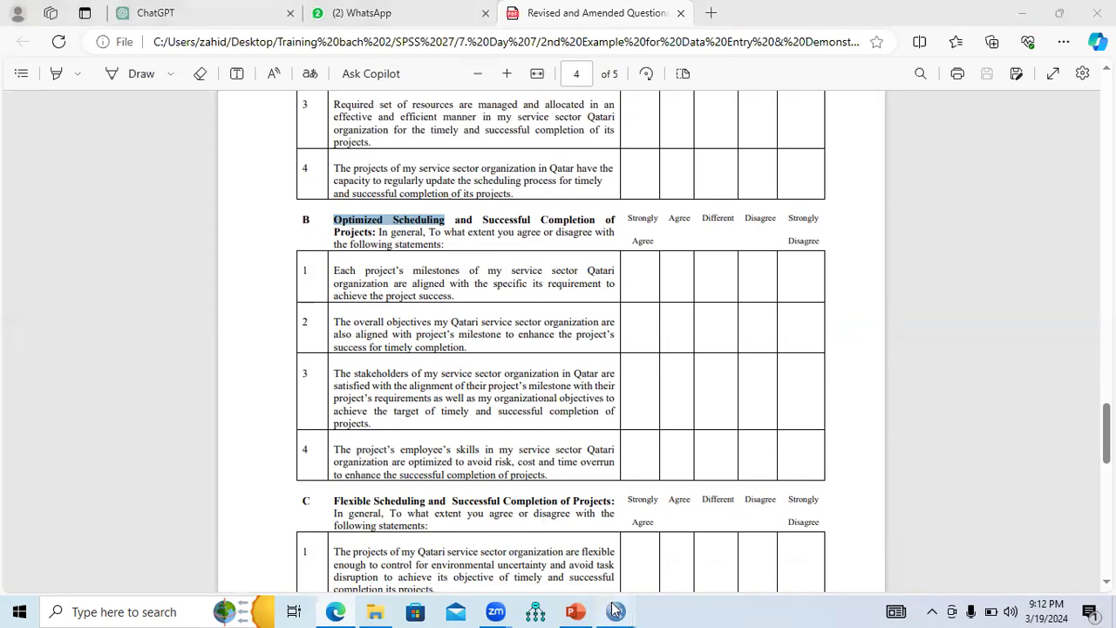
{"action": "left_click", "coordinate": [652, 574]}
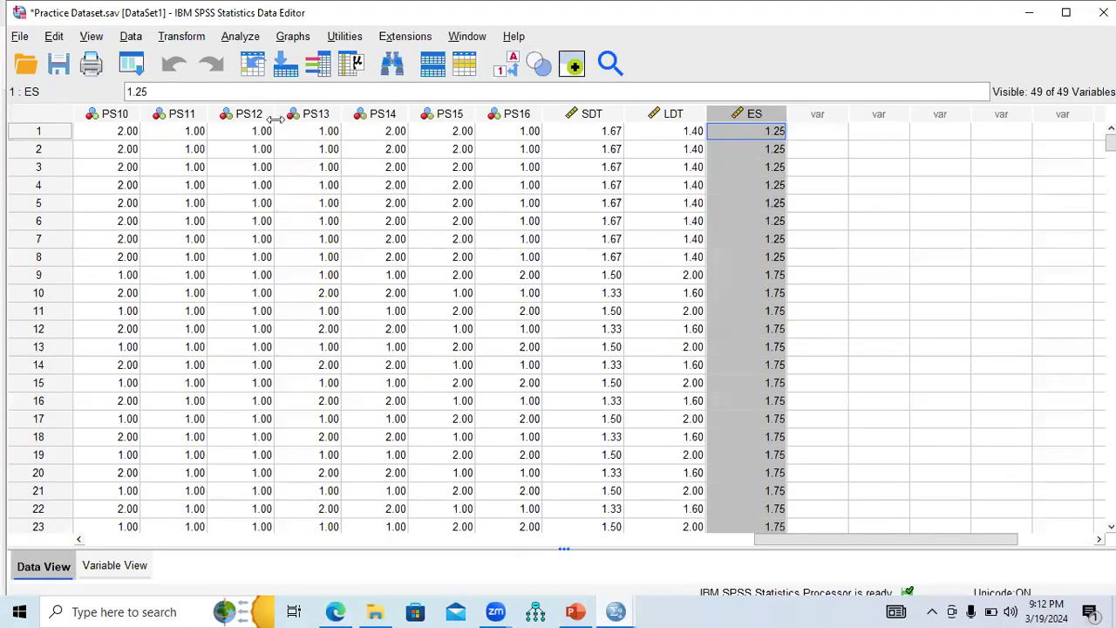
{"action": "left_click", "coordinate": [181, 36]}
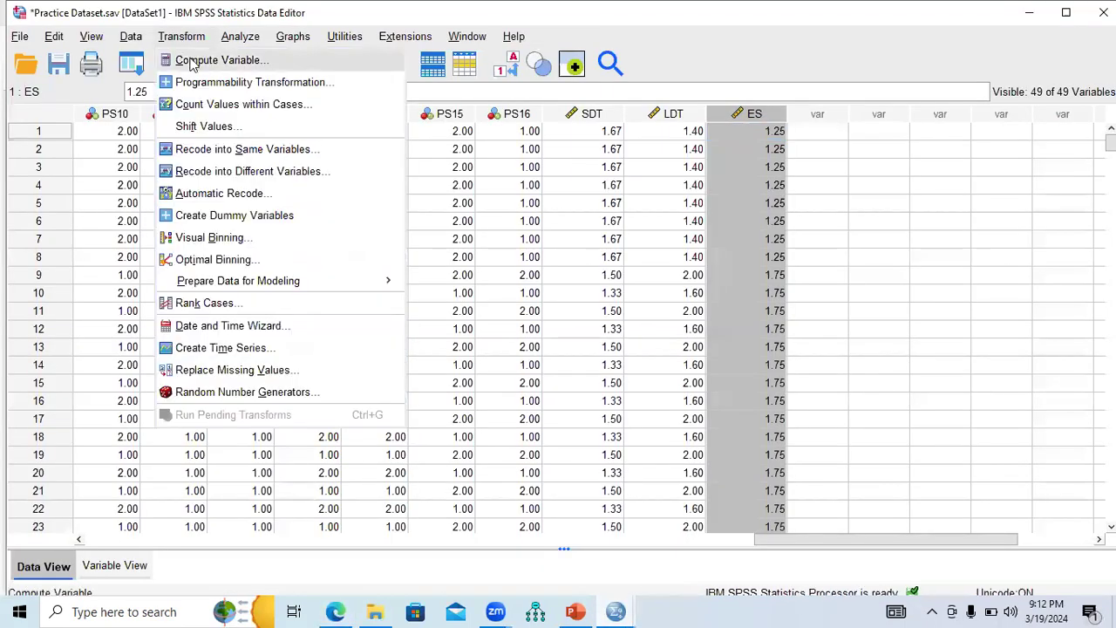
{"action": "left_click", "coordinate": [192, 56]}
{"action": "left_click", "coordinate": [301, 132]}
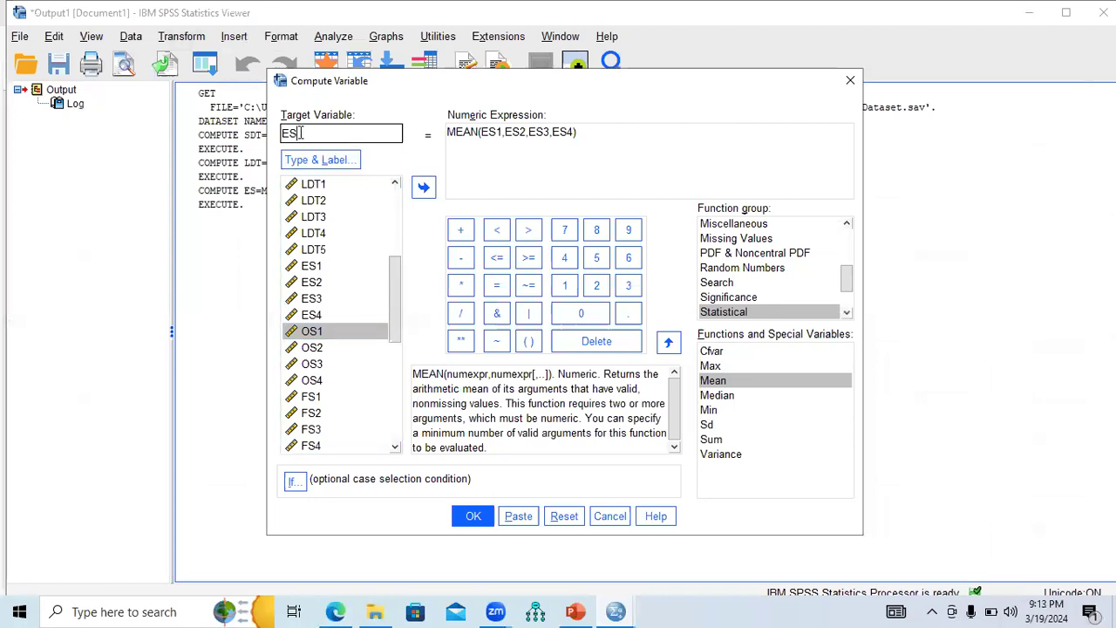
{"action": "key", "text": "BackSpace"}
{"action": "key", "text": "BackSpace"}
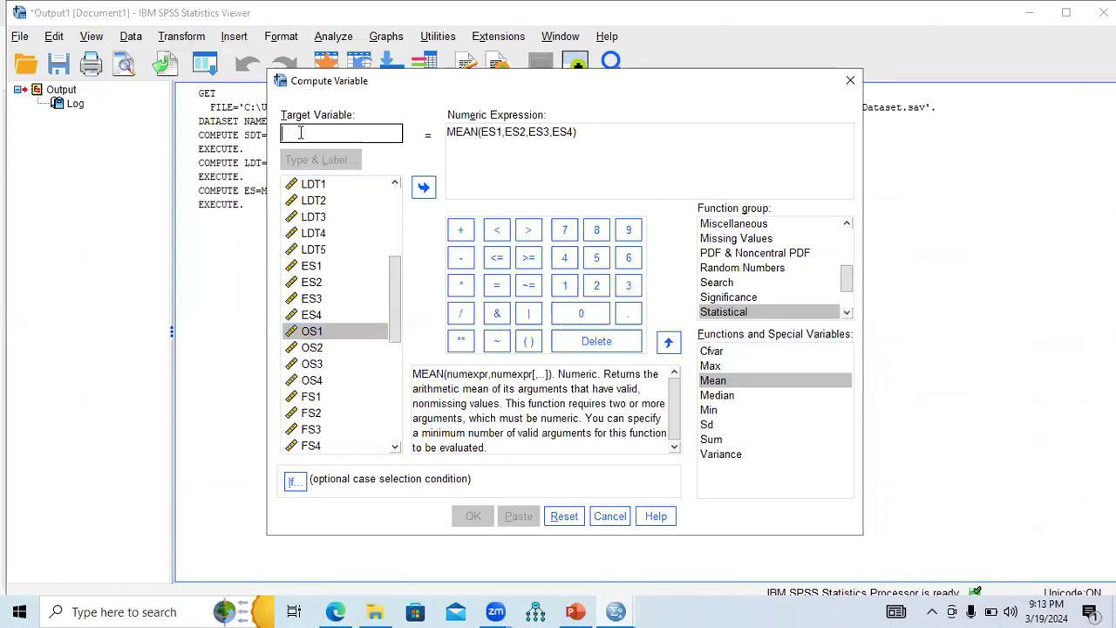
{"action": "type", "text": "OS"}
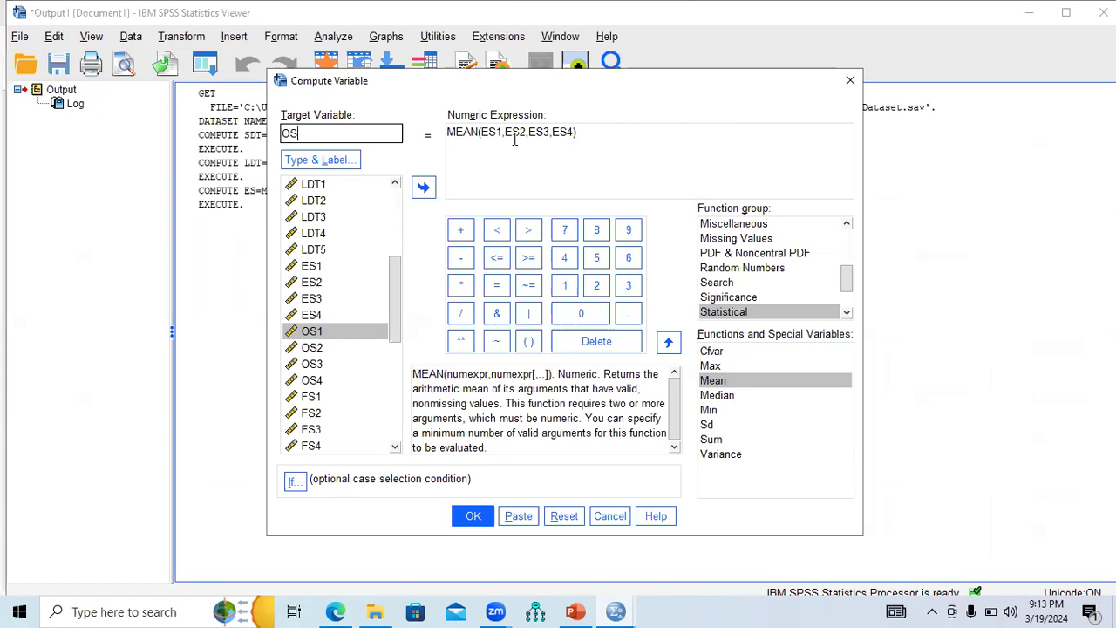
Replace the MEAN arguments with OS1,OS2,OS3,OS4 and run the computation of OS.
{"action": "left_click", "coordinate": [573, 135]}
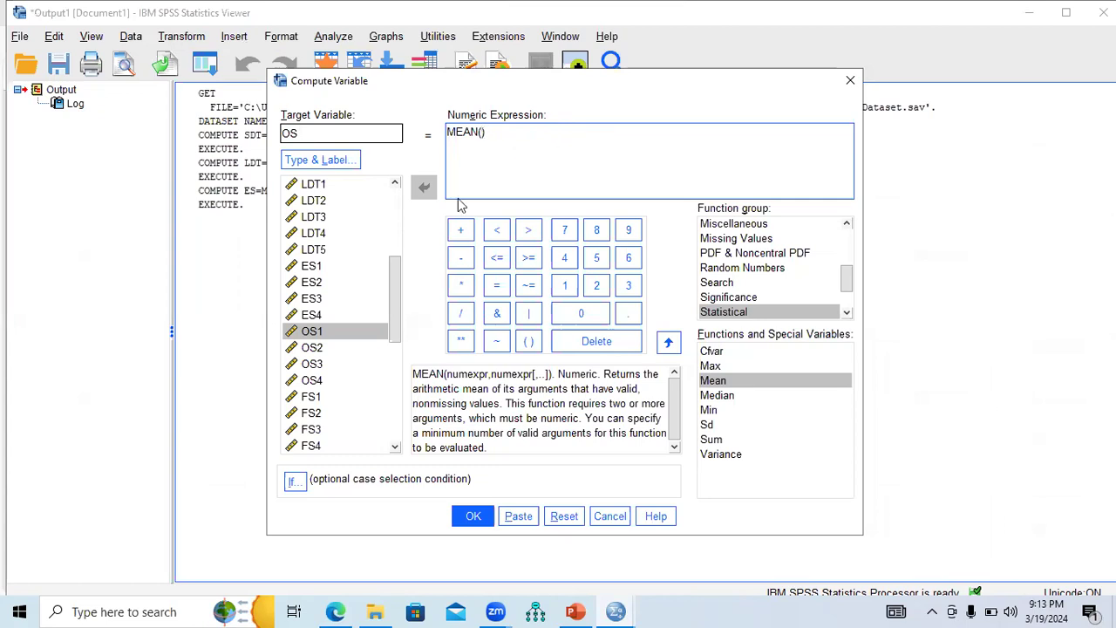
{"action": "double_click", "coordinate": [325, 338]}
{"action": "type", "text": ","}
{"action": "double_click", "coordinate": [325, 349]}
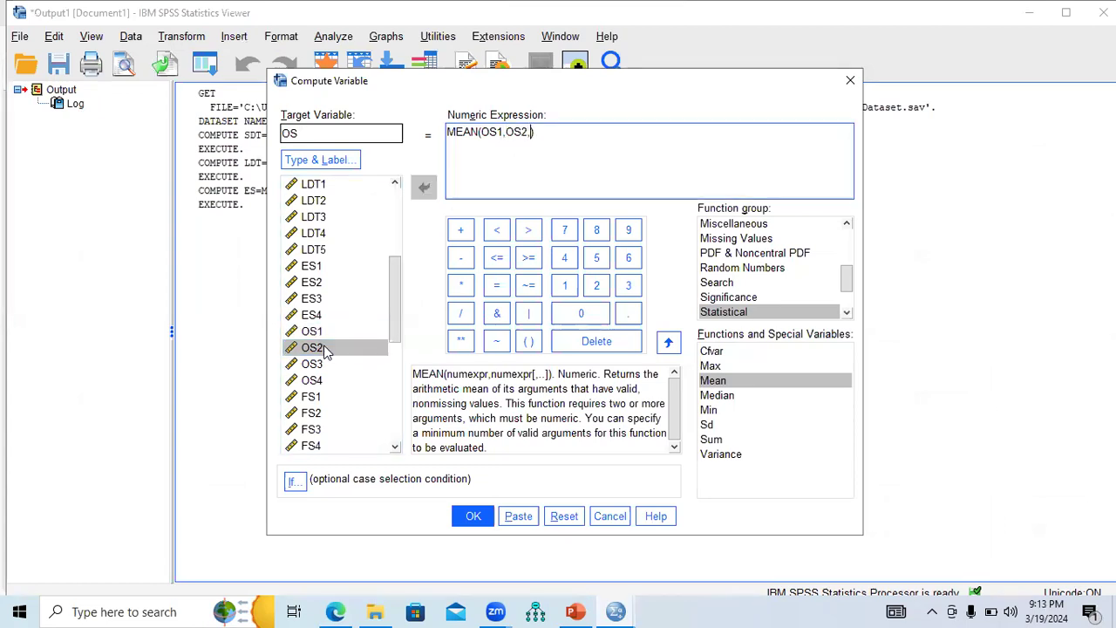
{"action": "type", "text": ","}
{"action": "double_click", "coordinate": [319, 366]}
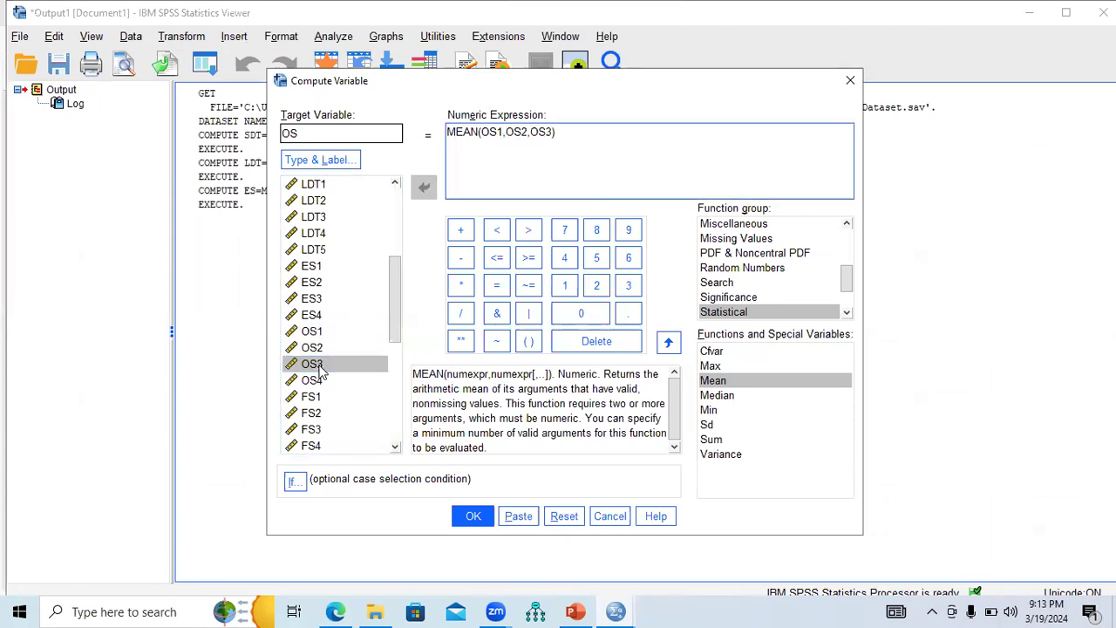
{"action": "double_click", "coordinate": [312, 380]}
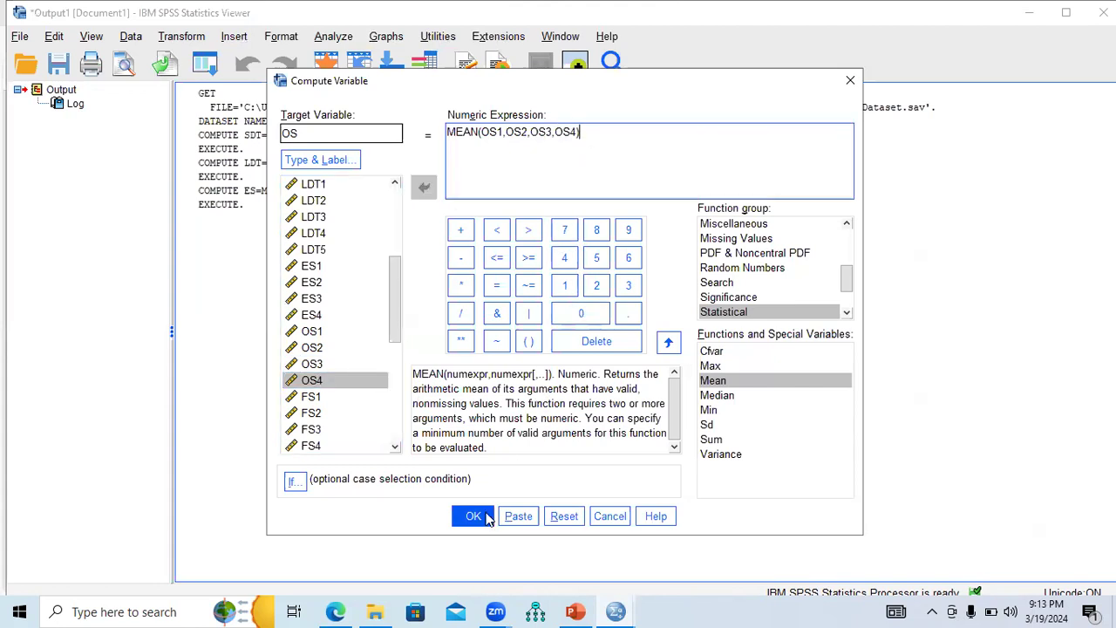
{"action": "left_click", "coordinate": [481, 516]}
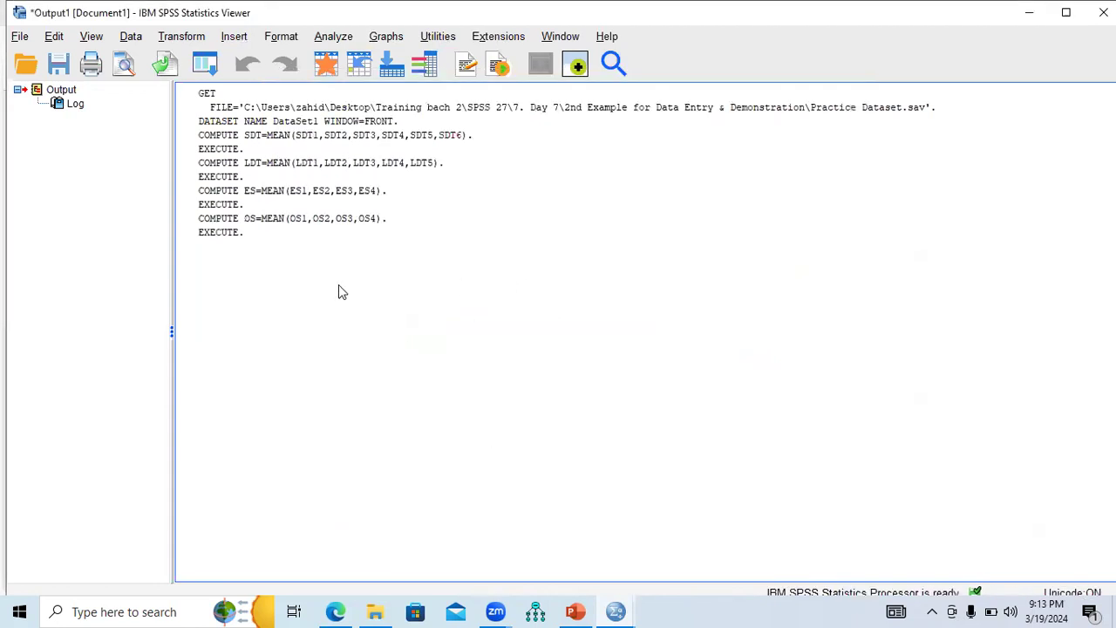
Examine the OS column in the Practice Dataset, along with the computed SDT, LDT and ES columns.
{"action": "left_click", "coordinate": [615, 611]}
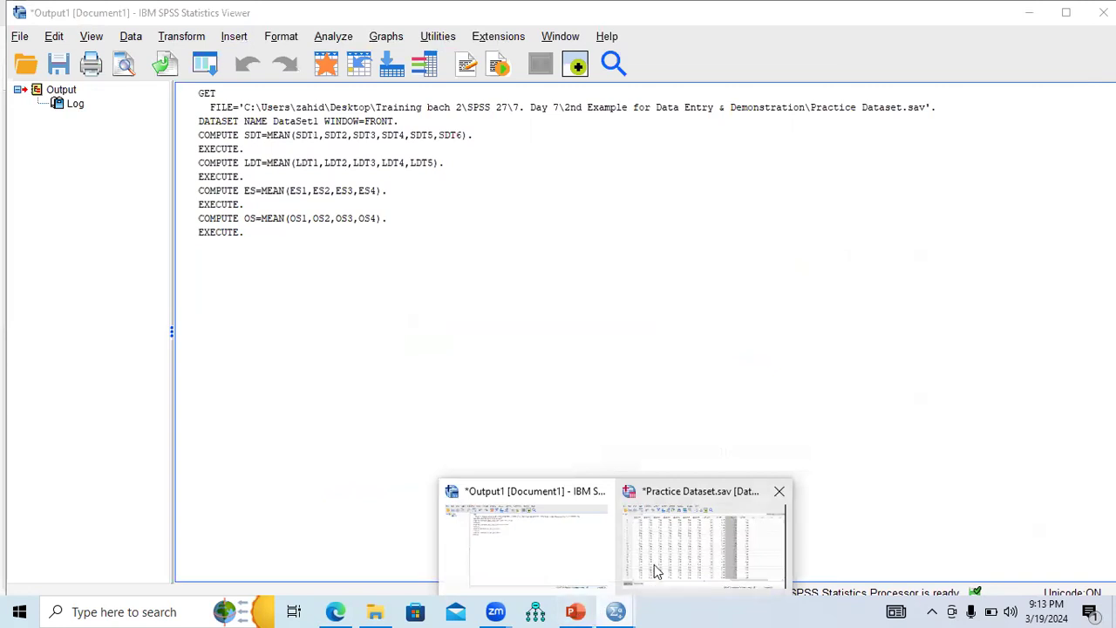
{"action": "left_click", "coordinate": [660, 559]}
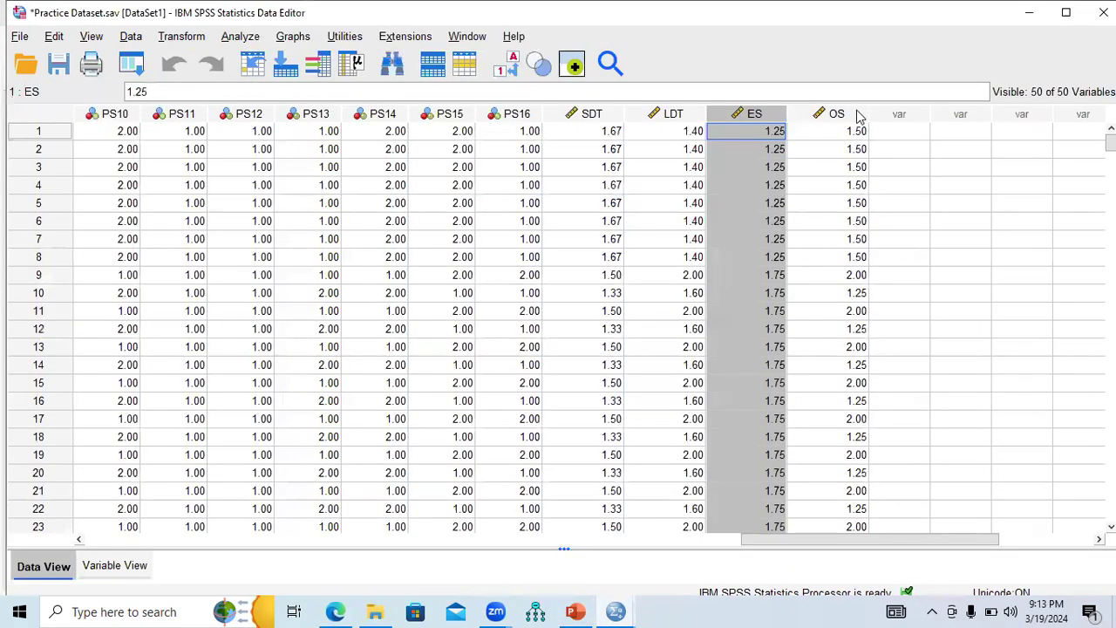
{"action": "left_click", "coordinate": [857, 116]}
{"action": "left_click", "coordinate": [595, 115]}
{"action": "left_click", "coordinate": [668, 114]}
{"action": "left_click", "coordinate": [752, 114]}
{"action": "left_click", "coordinate": [819, 121]}
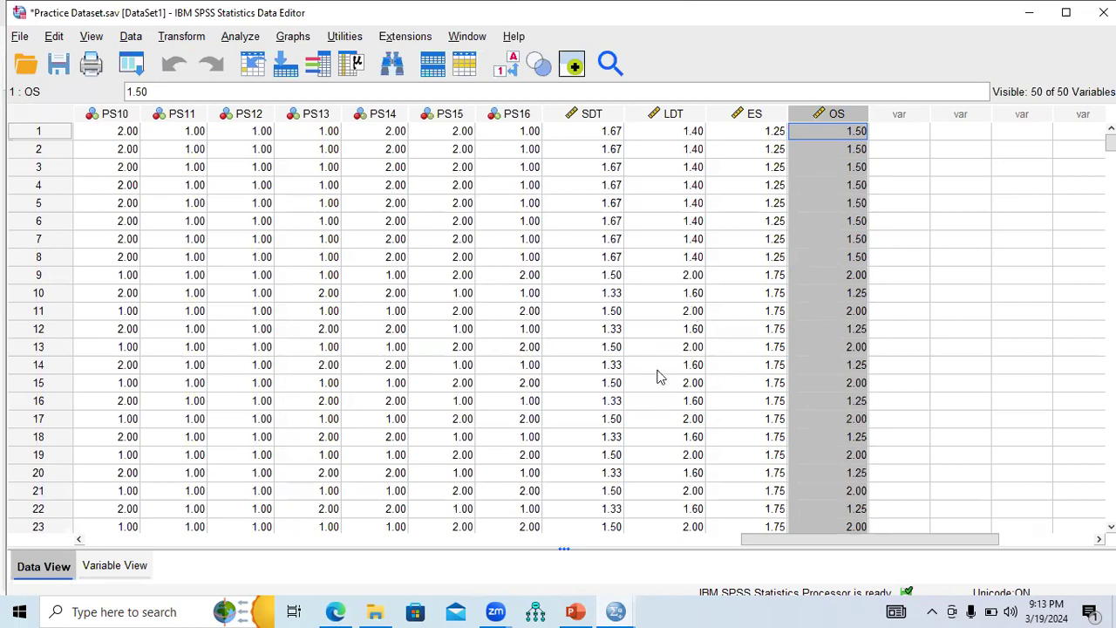
{"action": "mouse_move", "coordinate": [576, 610]}
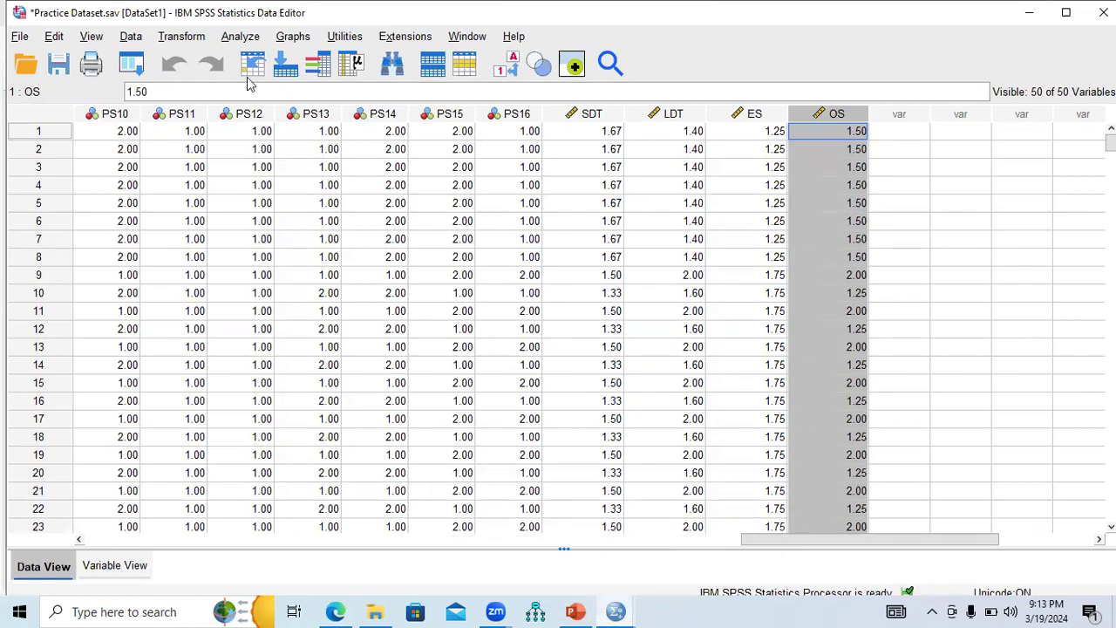
Reopen Compute Variable, select FS1 as the source variable, set the target variable to FS and empty the MEAN arguments.
{"action": "left_click", "coordinate": [183, 37]}
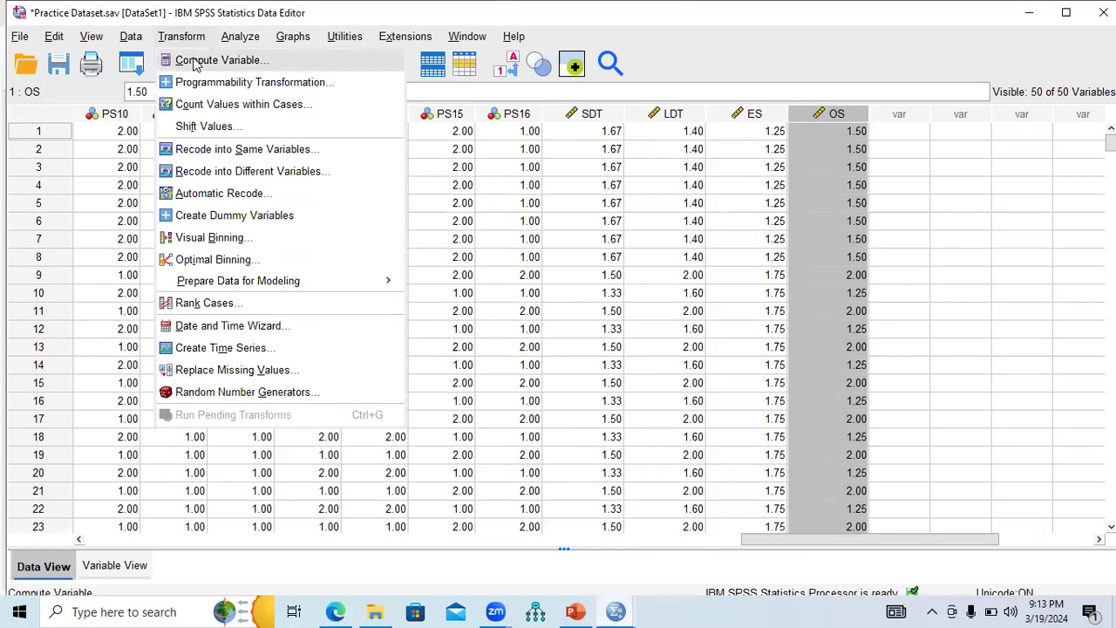
{"action": "left_click", "coordinate": [195, 60]}
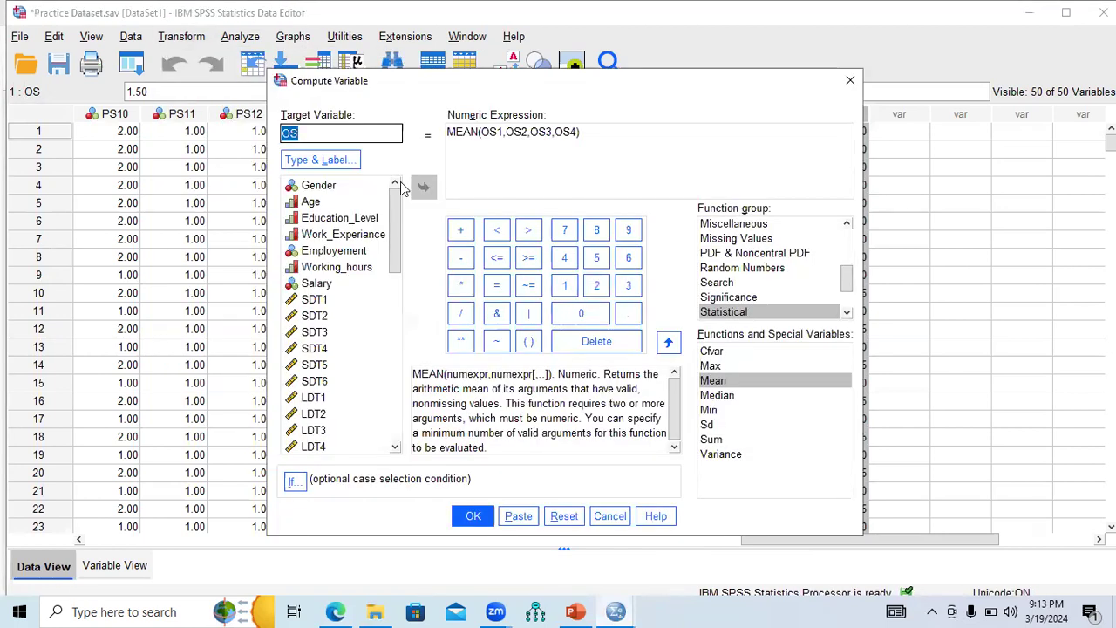
{"action": "left_click_drag", "start_coordinate": [397, 266], "coordinate": [401, 373]}
{"action": "left_click", "coordinate": [318, 295]}
{"action": "left_click", "coordinate": [300, 131]}
{"action": "double_click", "coordinate": [272, 132]}
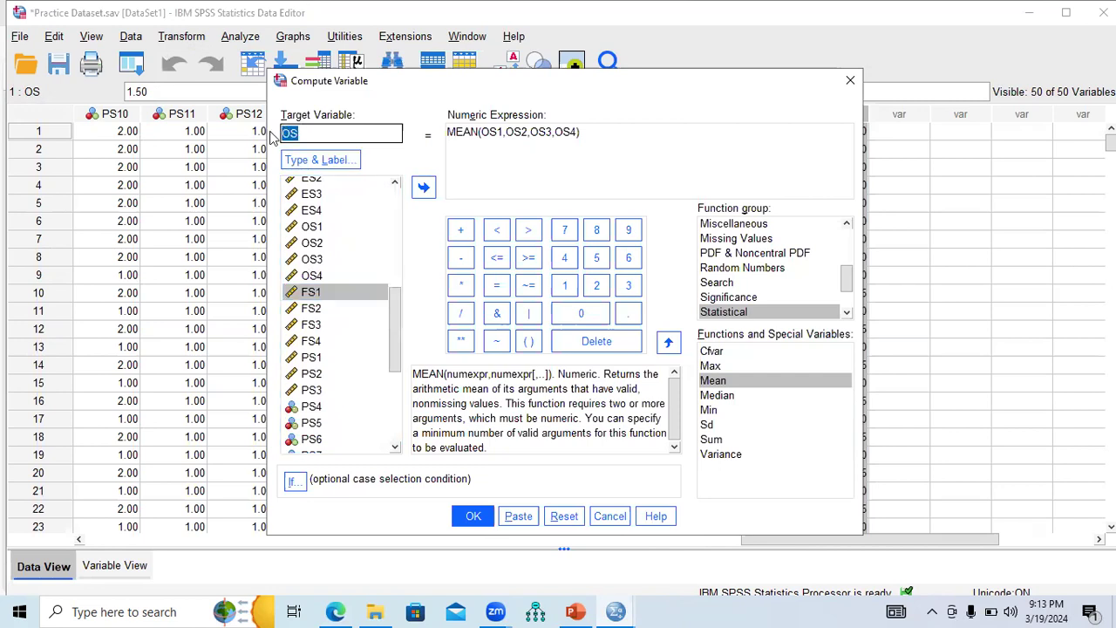
{"action": "type", "text": "FS"}
{"action": "left_click", "coordinate": [576, 133]}
{"action": "key", "text": "BackSpace"}
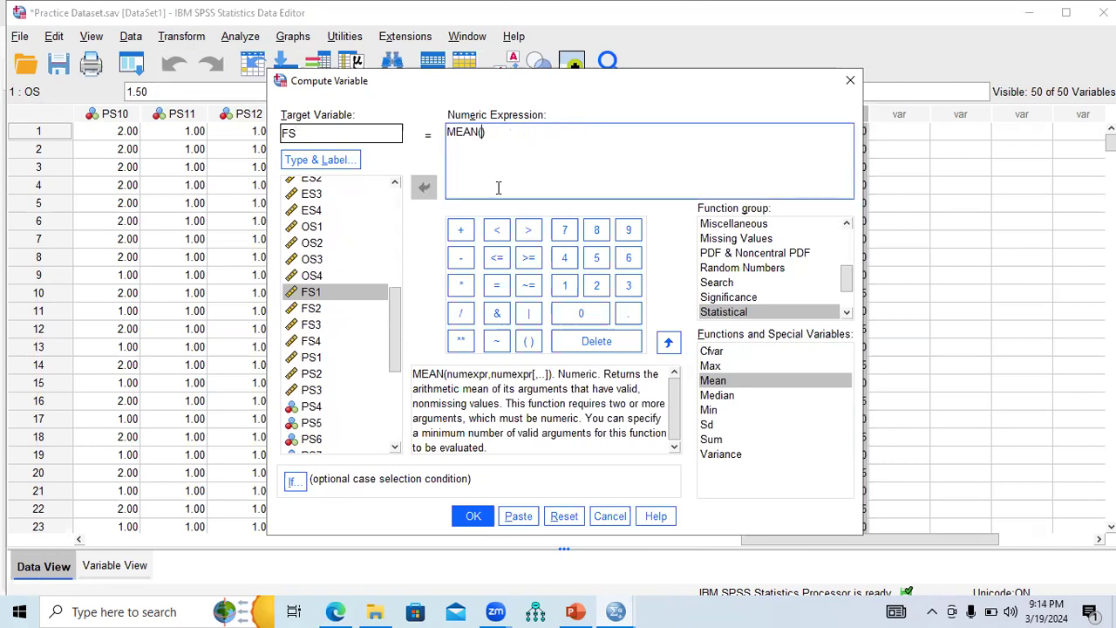
Enter FS1,FS2,FS3,FS4 as the MEAN arguments and run the computation of FS.
{"action": "double_click", "coordinate": [315, 298]}
{"action": "left_click", "coordinate": [316, 316]}
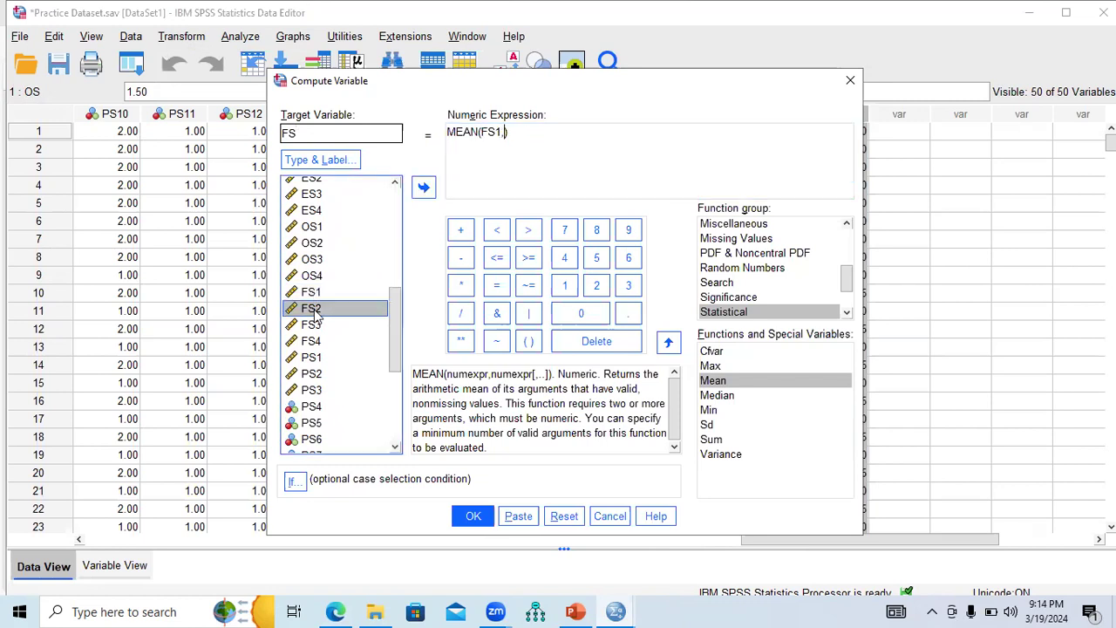
{"action": "double_click", "coordinate": [316, 316]}
{"action": "type", "text": ","}
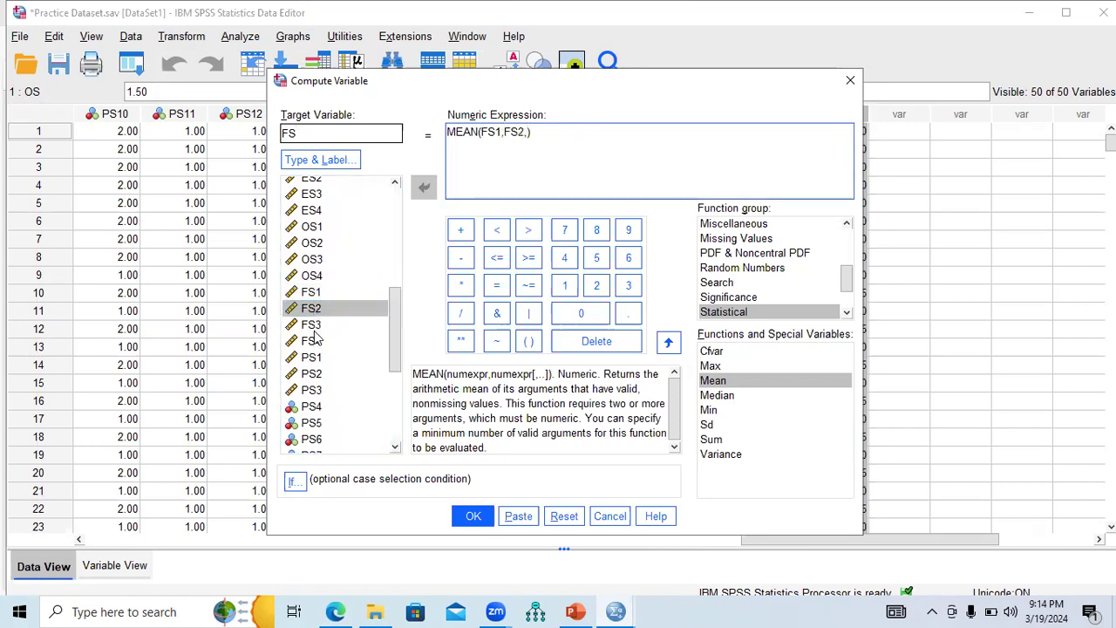
{"action": "left_click", "coordinate": [316, 324]}
{"action": "double_click", "coordinate": [316, 324]}
{"action": "type", "text": ","}
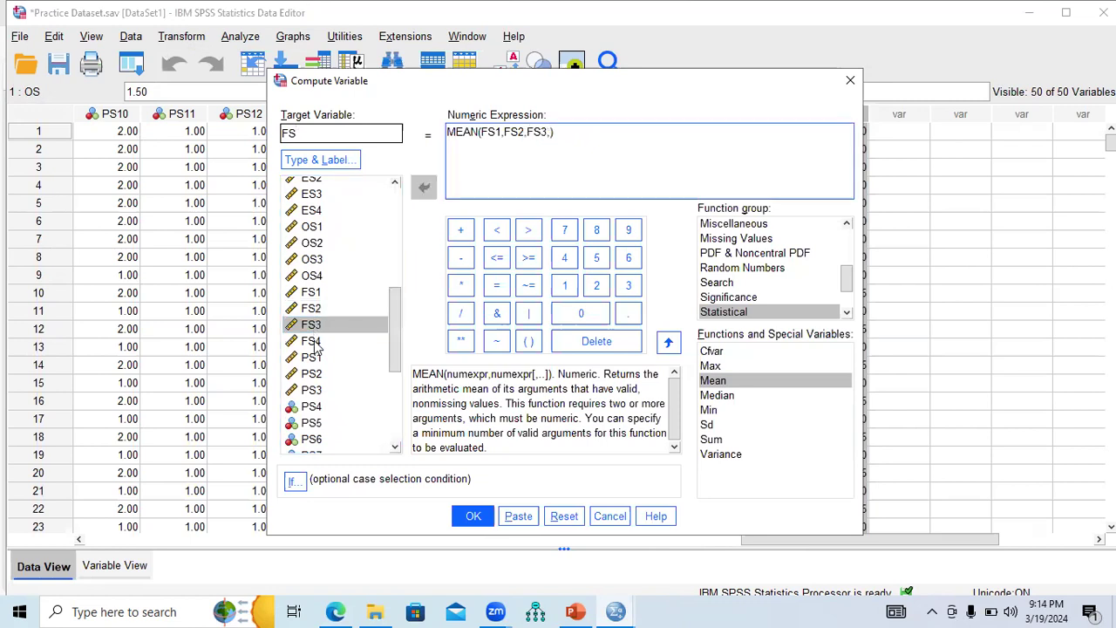
{"action": "left_click", "coordinate": [316, 341]}
{"action": "double_click", "coordinate": [316, 341]}
{"action": "type", "text": ","}
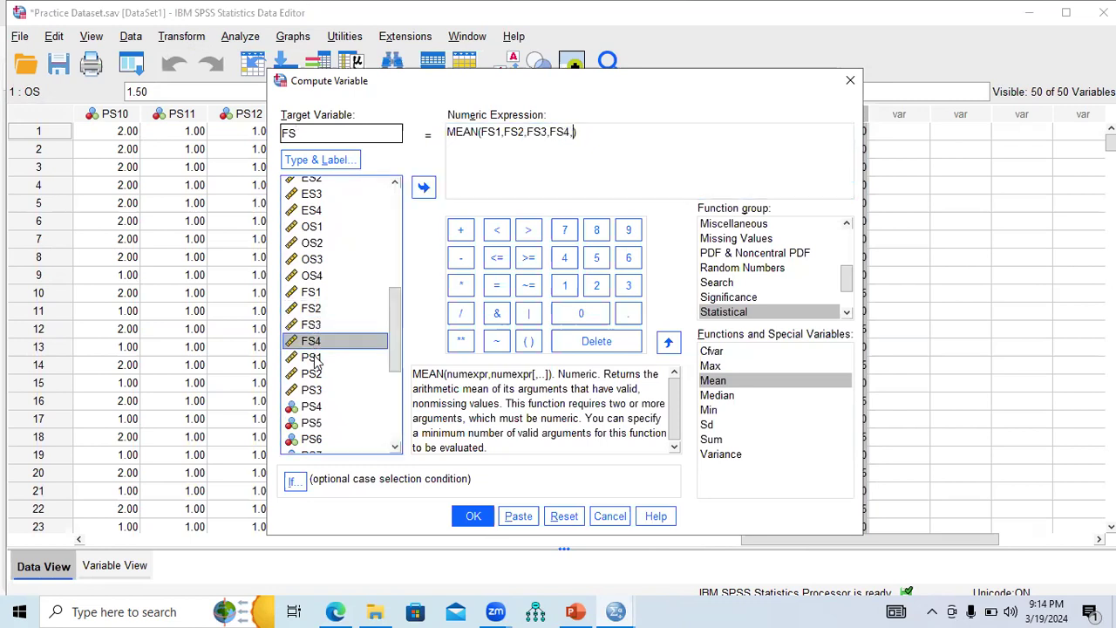
{"action": "double_click", "coordinate": [317, 358]}
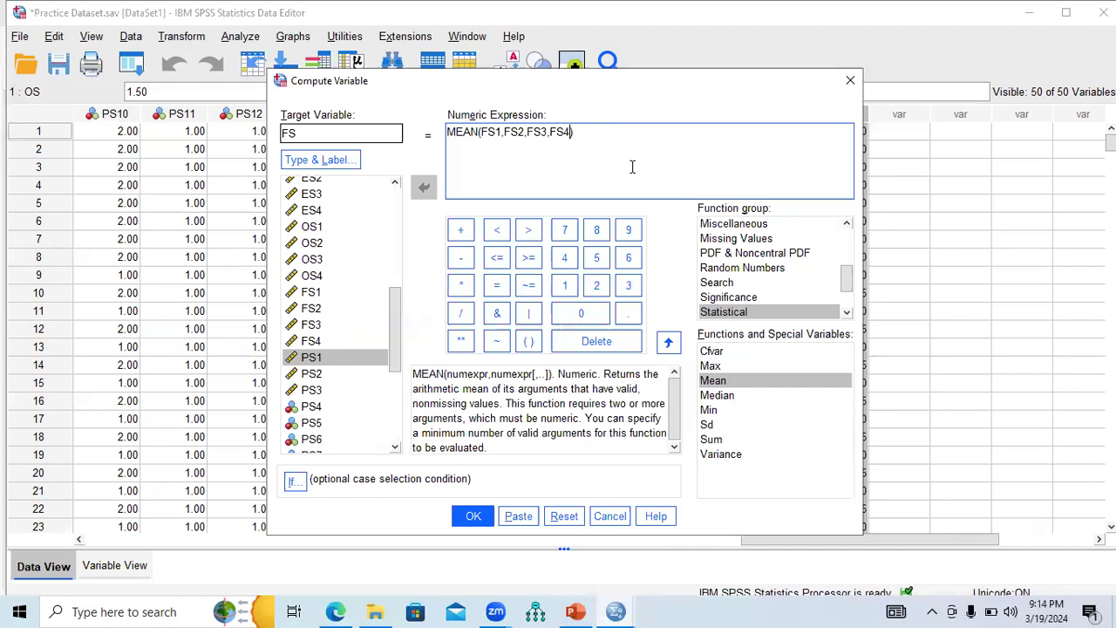
{"action": "left_click", "coordinate": [472, 517]}
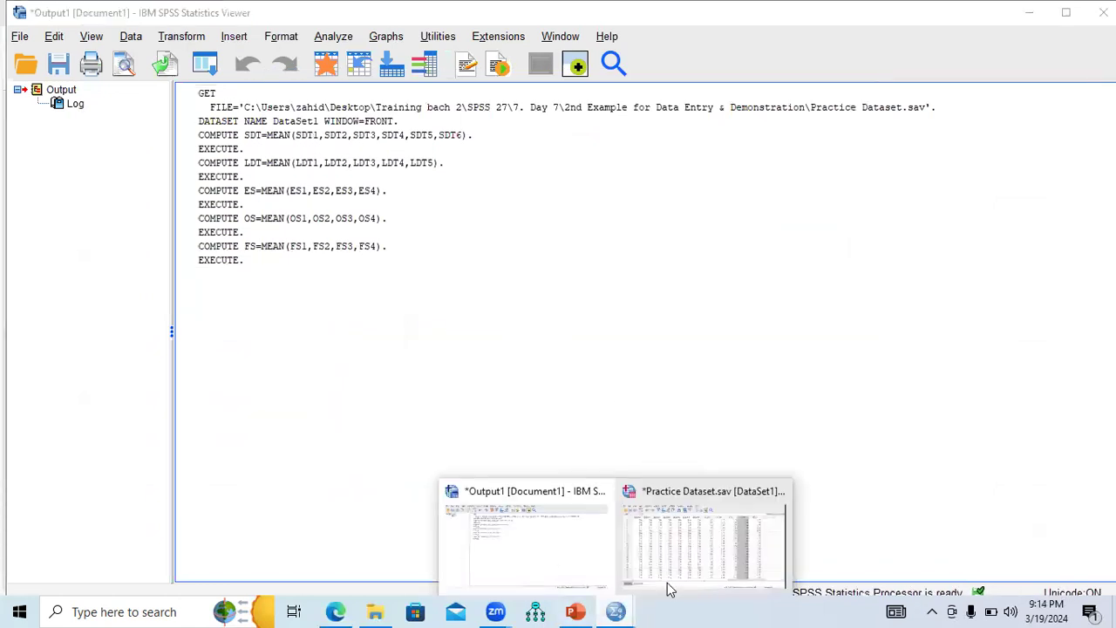
Return to the Practice Dataset and examine the computed FS column.
{"action": "left_click", "coordinate": [668, 587]}
{"action": "left_click", "coordinate": [911, 113]}
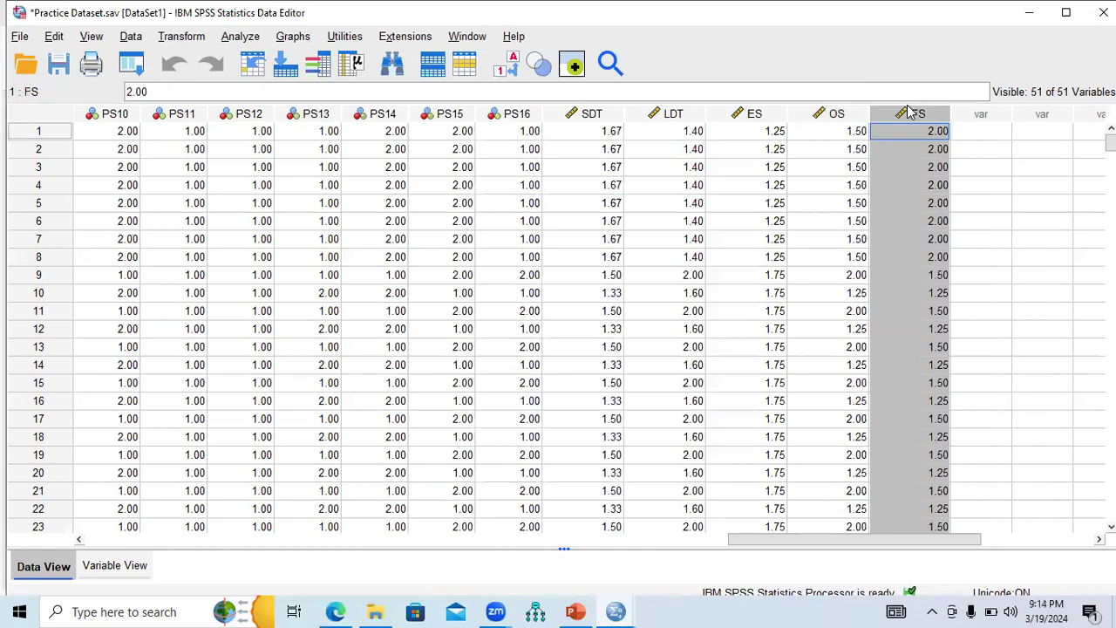
{"action": "mouse_move", "coordinate": [612, 608]}
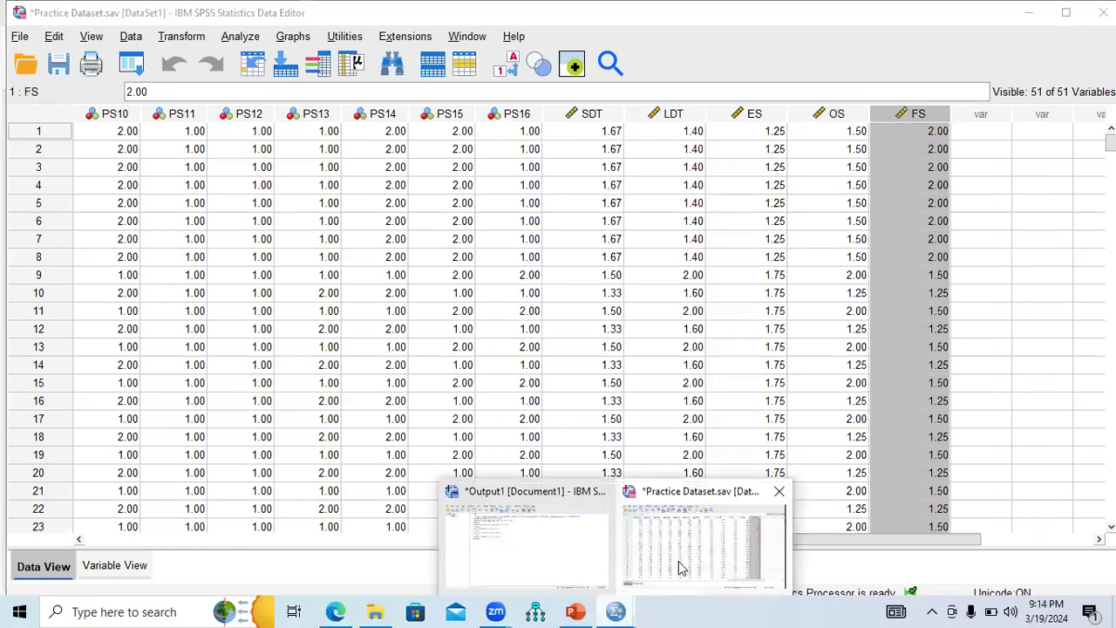
{"action": "left_click", "coordinate": [682, 580]}
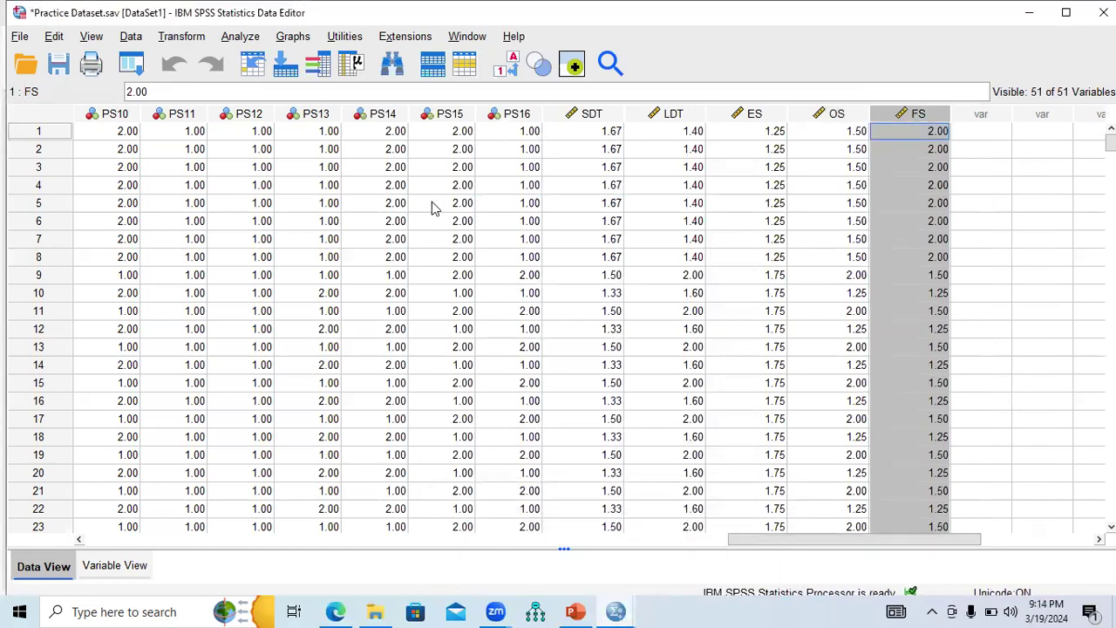
Examine the questionnaire item columns PS1 to PS6 in the Practice Dataset.
{"action": "left_click_drag", "start_coordinate": [831, 549], "coordinate": [667, 549]}
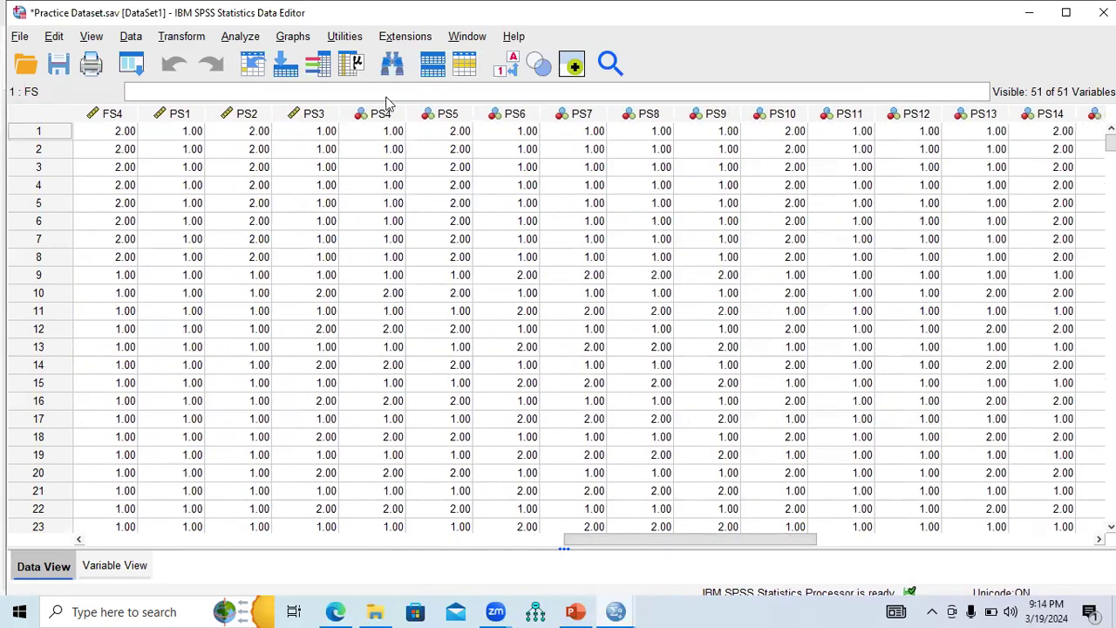
{"action": "left_click", "coordinate": [179, 120]}
{"action": "left_click", "coordinate": [244, 116]}
{"action": "left_click", "coordinate": [307, 121]}
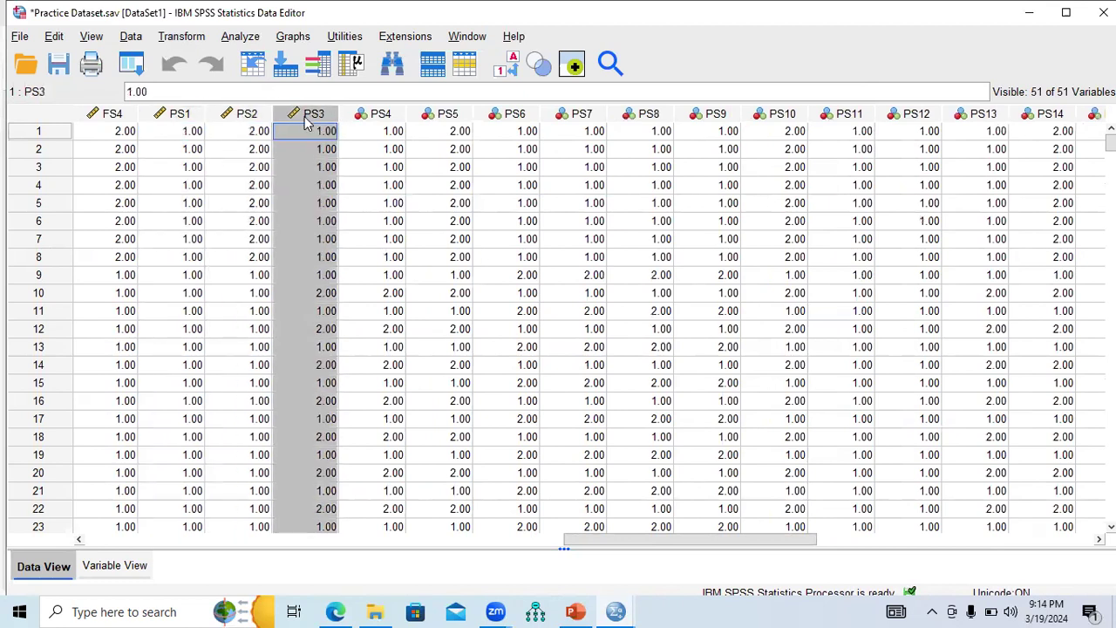
{"action": "left_click", "coordinate": [246, 120]}
{"action": "left_click", "coordinate": [200, 122]}
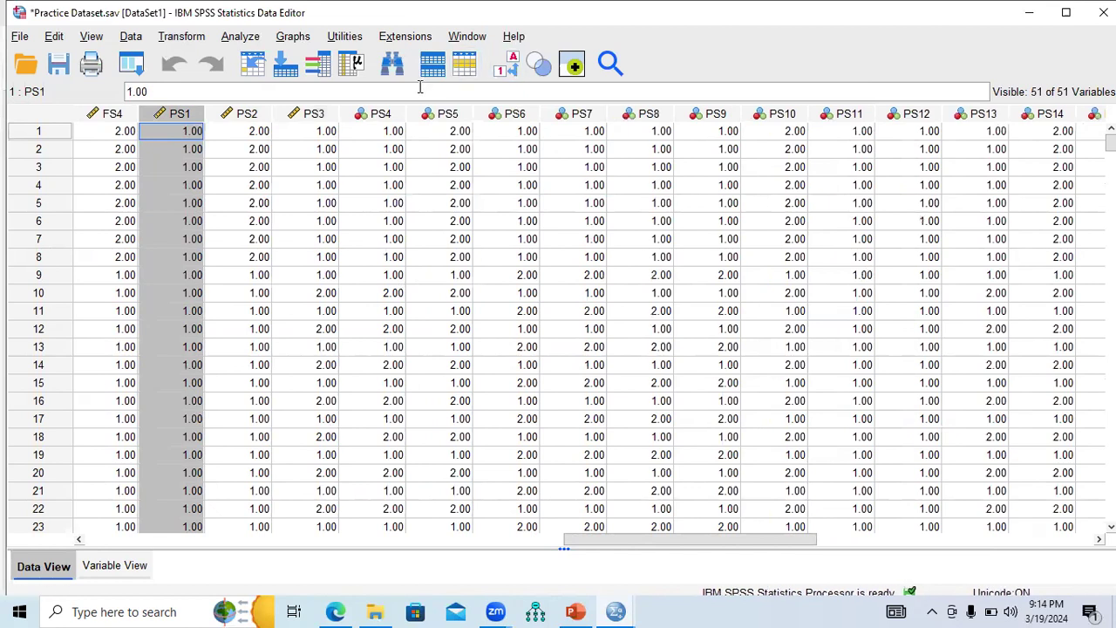
{"action": "left_click", "coordinate": [390, 117]}
{"action": "left_click", "coordinate": [447, 117]}
{"action": "left_click", "coordinate": [393, 119]}
{"action": "left_click", "coordinate": [446, 118]}
{"action": "left_click", "coordinate": [512, 118]}
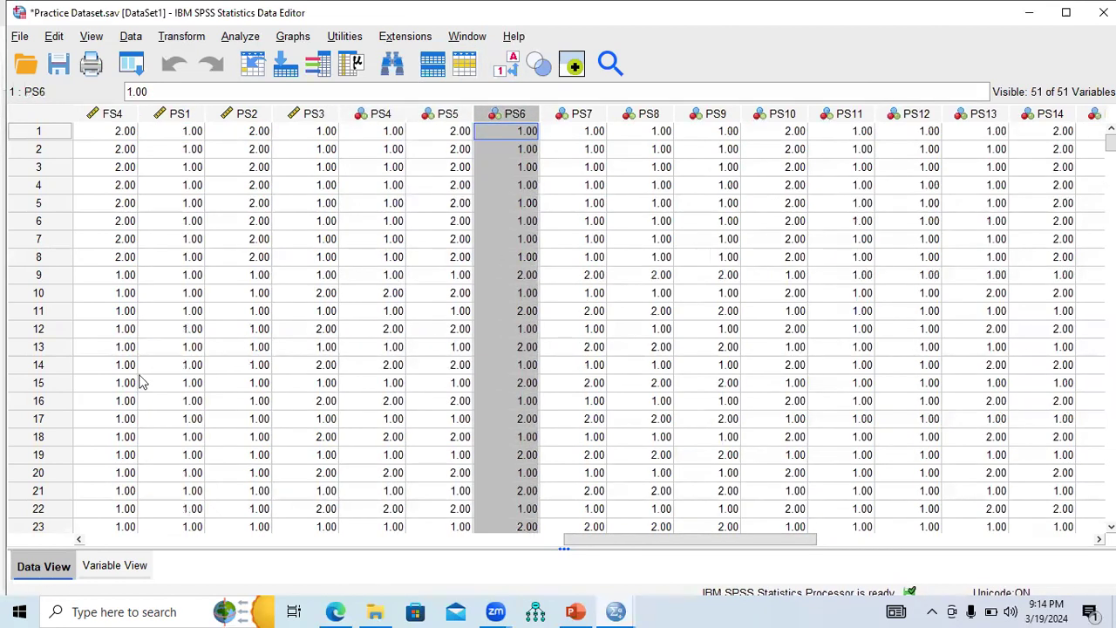
Show the variable definitions and set the measurement level of PS4 to Scale.
{"action": "left_click", "coordinate": [99, 567]}
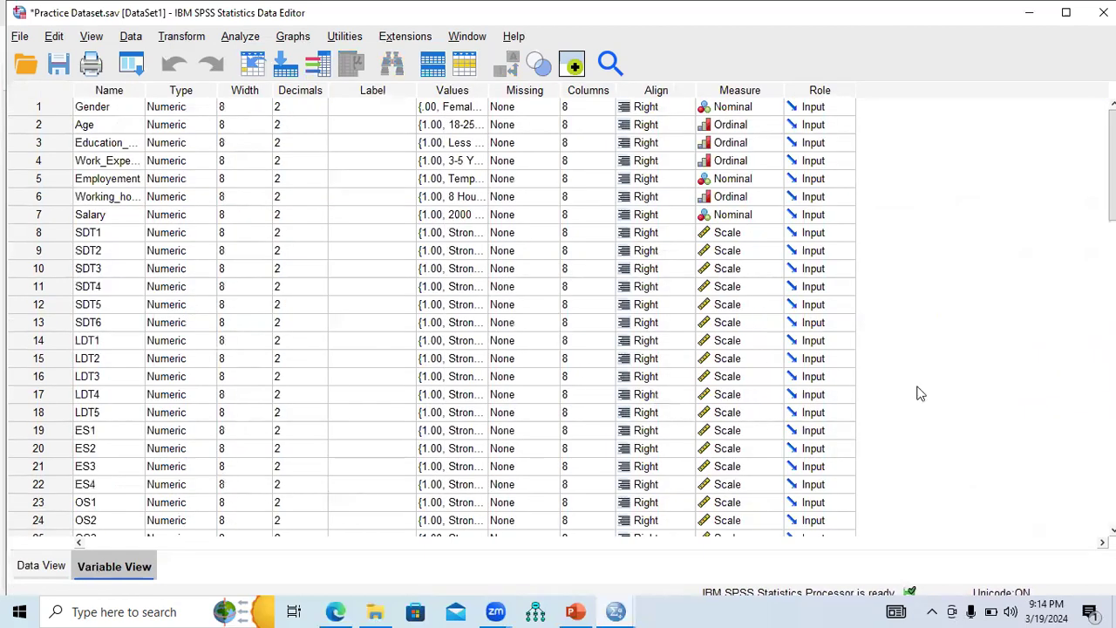
{"action": "scroll", "coordinate": [432, 317], "scroll_direction": "down", "scroll_amount": 9}
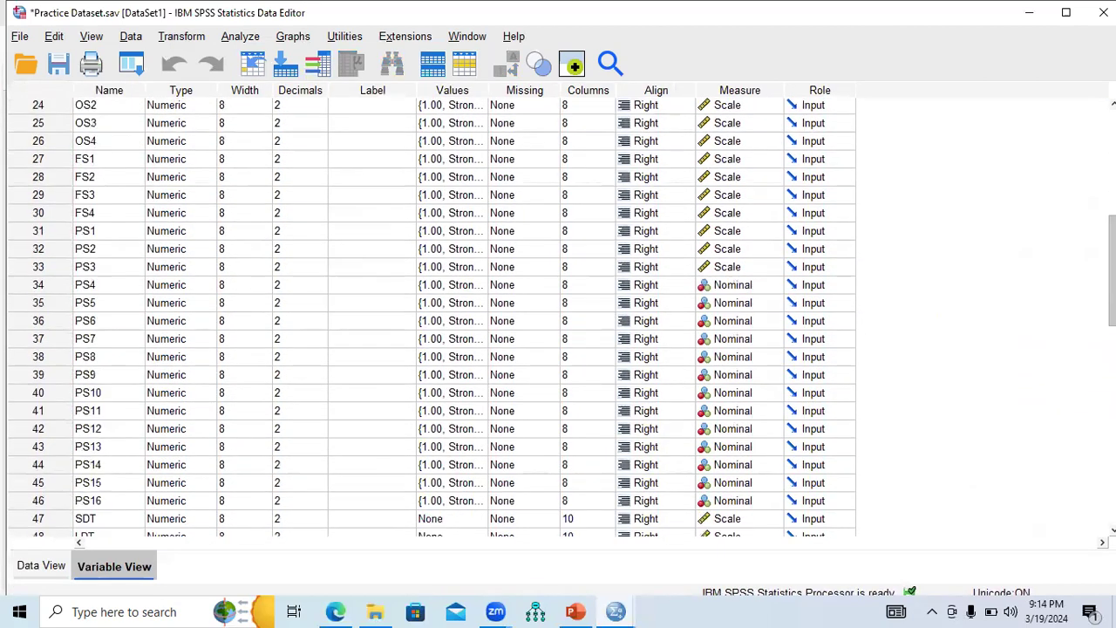
{"action": "scroll", "coordinate": [771, 314], "scroll_direction": "down", "scroll_amount": 1}
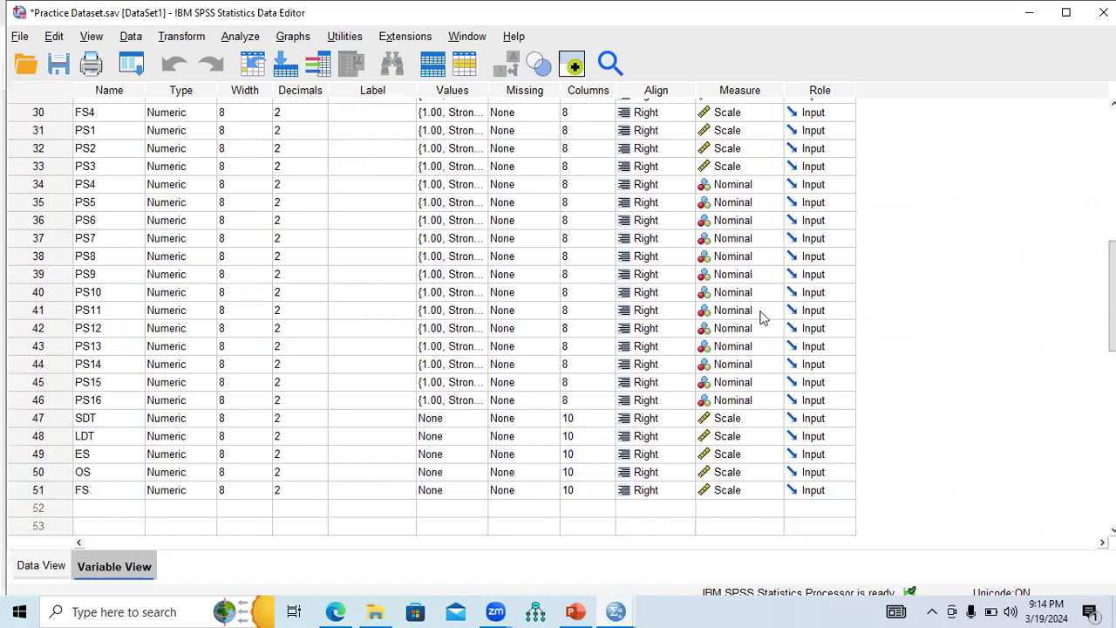
{"action": "left_click", "coordinate": [775, 186]}
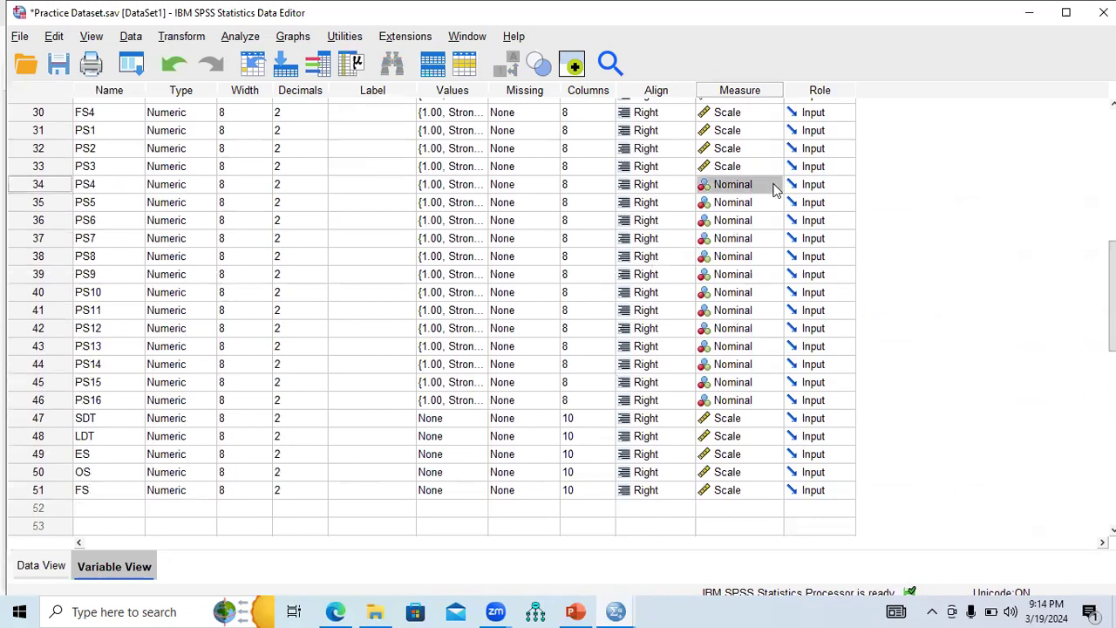
{"action": "left_click", "coordinate": [773, 185]}
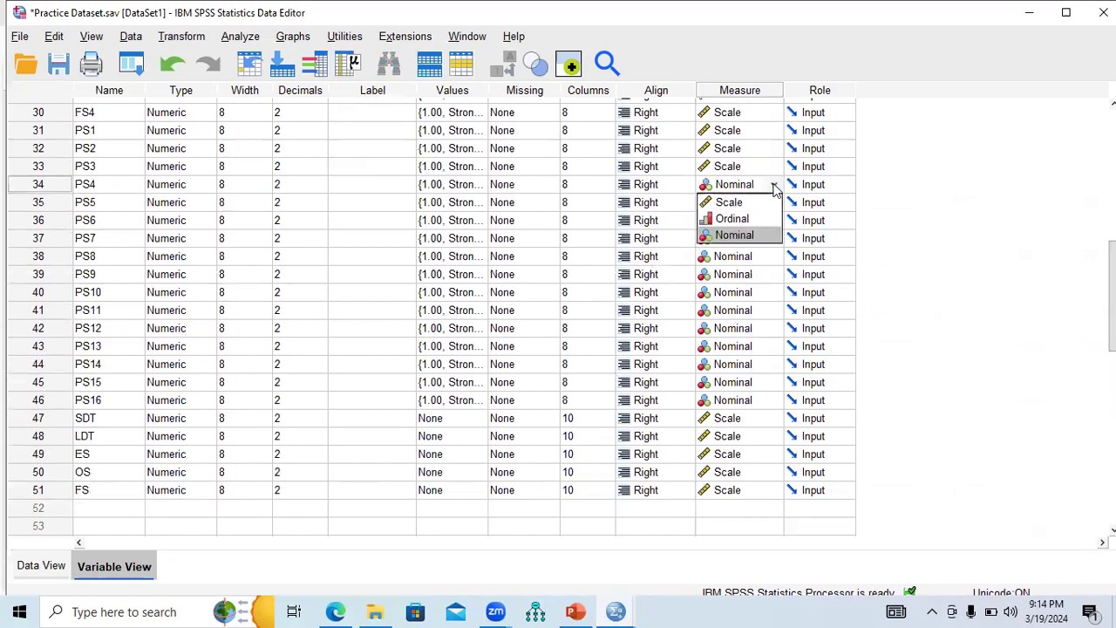
{"action": "left_click", "coordinate": [751, 203]}
Set the measurement level of PS5, PS6 and PS7 to Scale.
{"action": "left_click", "coordinate": [773, 203]}
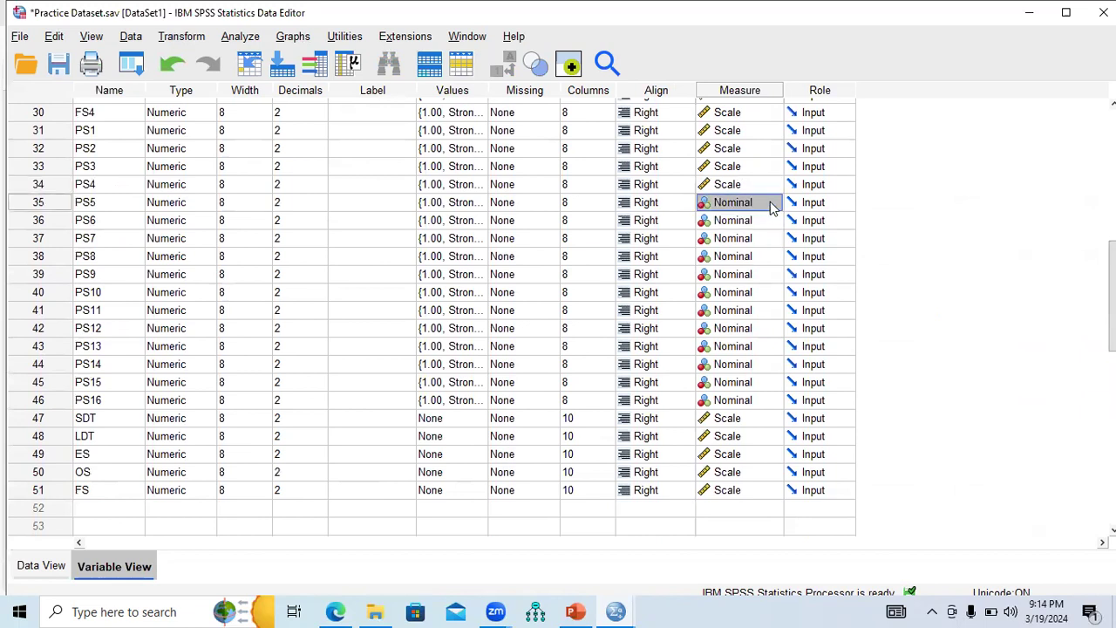
{"action": "left_click", "coordinate": [774, 203]}
{"action": "left_click", "coordinate": [769, 221]}
{"action": "left_click", "coordinate": [774, 221]}
{"action": "left_click", "coordinate": [776, 223]}
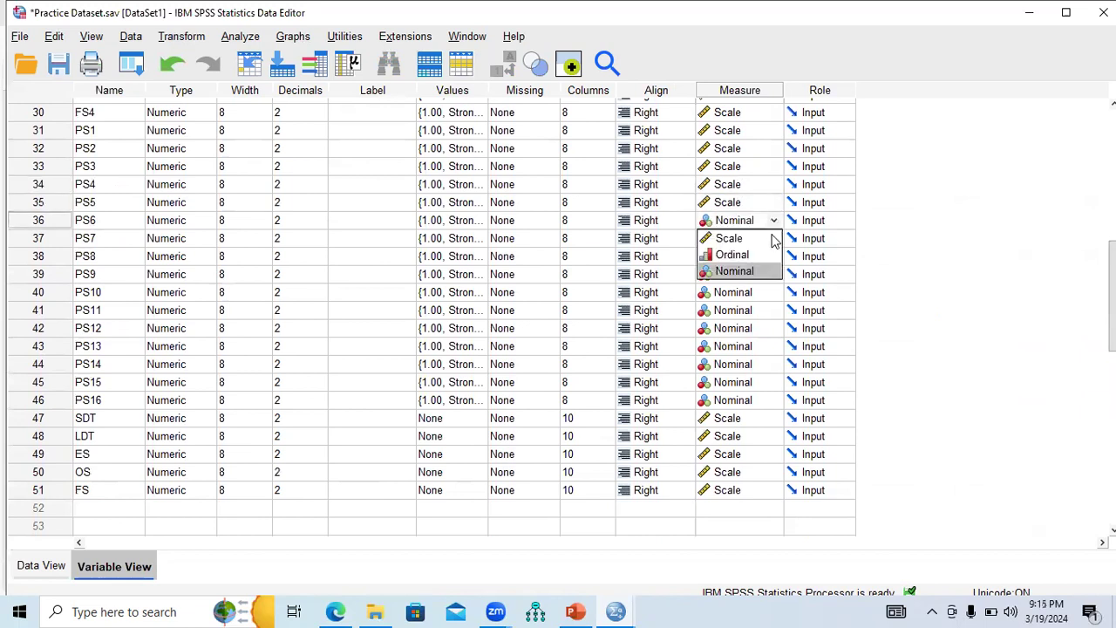
{"action": "left_click", "coordinate": [779, 238]}
{"action": "left_click", "coordinate": [776, 238]}
{"action": "left_click", "coordinate": [774, 238]}
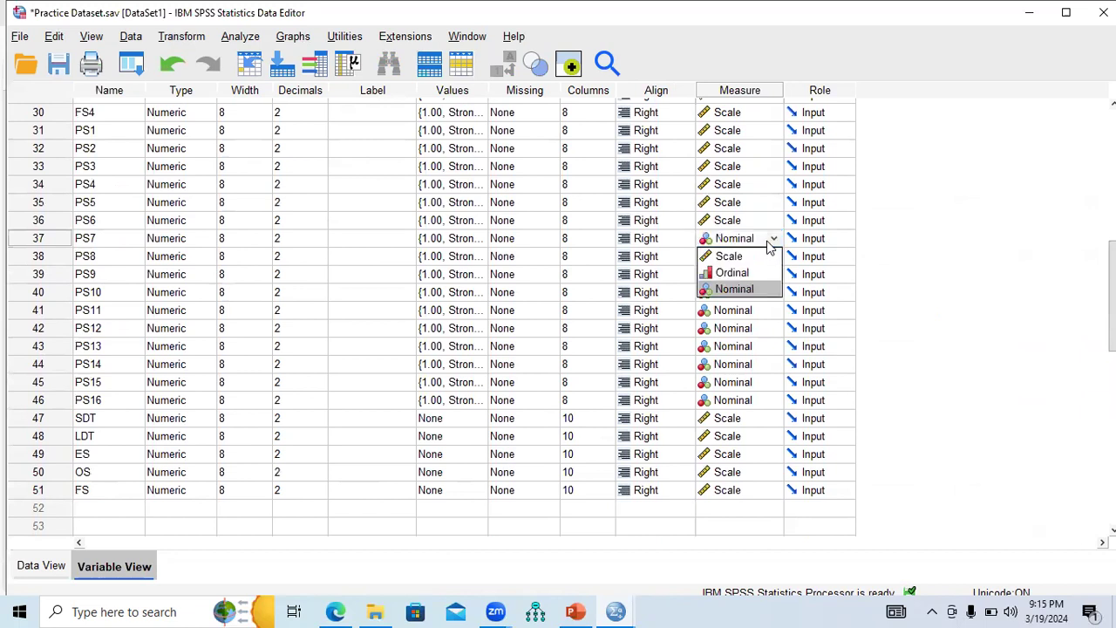
{"action": "left_click", "coordinate": [776, 253]}
Set the measurement level of PS8, PS9 and PS10 to Scale.
{"action": "left_click", "coordinate": [774, 256]}
{"action": "left_click", "coordinate": [773, 276]}
{"action": "left_click", "coordinate": [772, 279]}
{"action": "left_click", "coordinate": [774, 275]}
{"action": "left_click", "coordinate": [774, 275]}
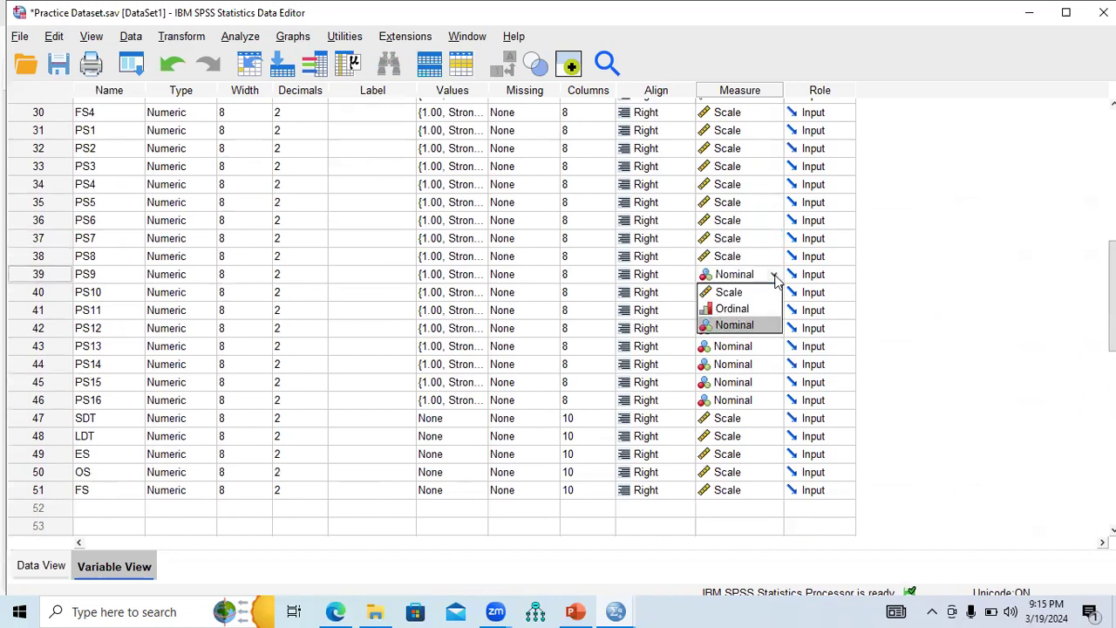
{"action": "left_click", "coordinate": [767, 293]}
{"action": "left_click", "coordinate": [777, 294]}
{"action": "left_click", "coordinate": [777, 294]}
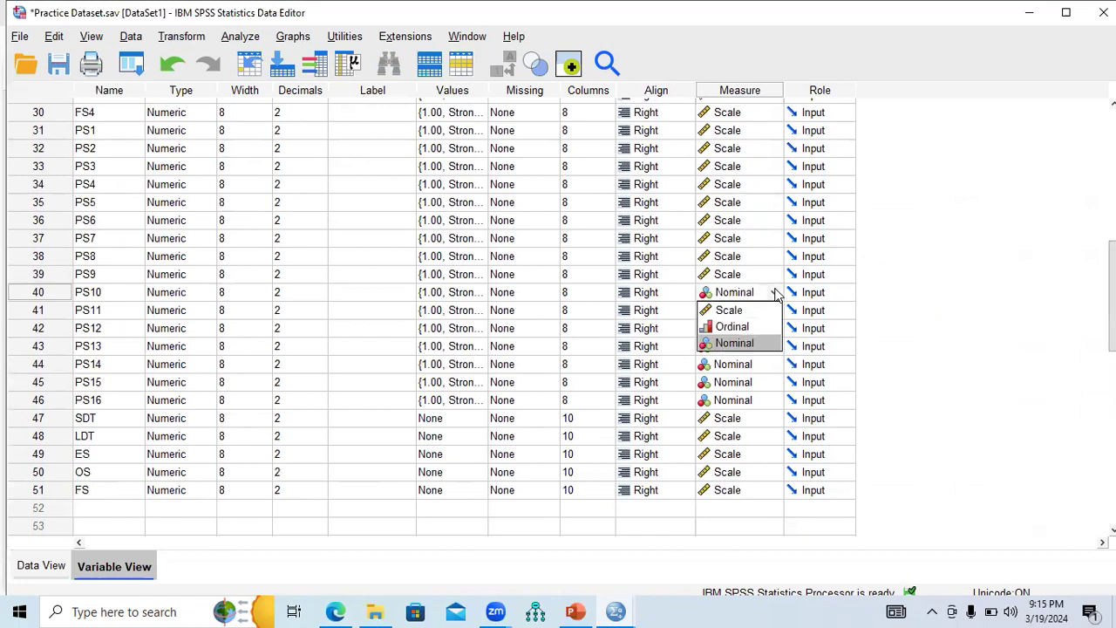
{"action": "left_click", "coordinate": [766, 311]}
Set the measurement level of PS11, PS12 and PS13 to Scale.
{"action": "left_click", "coordinate": [774, 311]}
{"action": "left_click", "coordinate": [774, 312]}
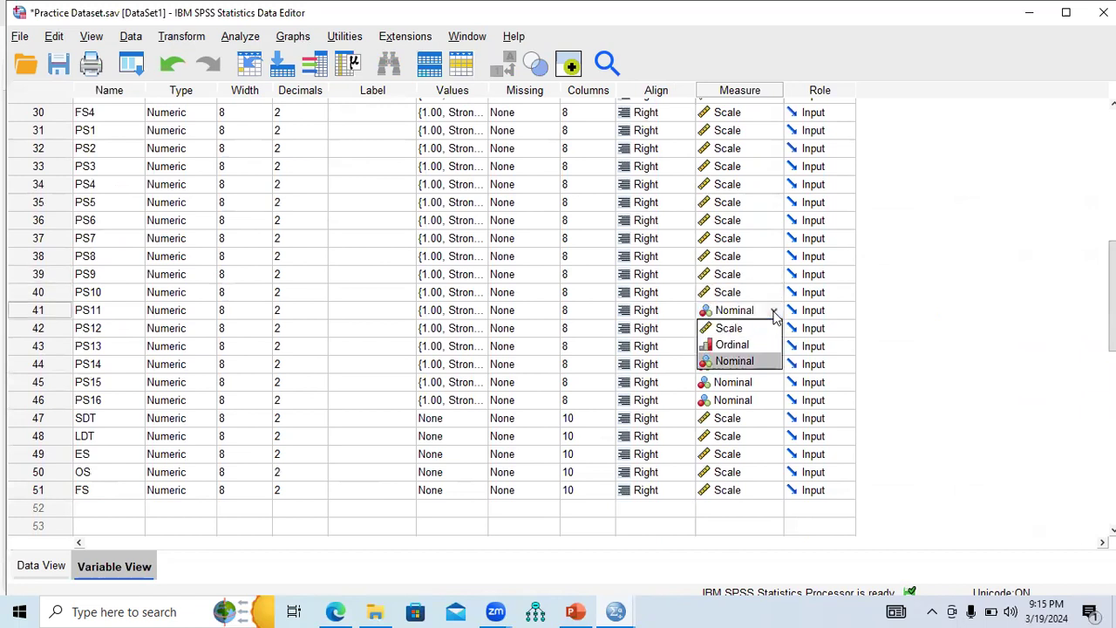
{"action": "left_click", "coordinate": [760, 329]}
{"action": "left_click", "coordinate": [777, 329]}
{"action": "left_click", "coordinate": [777, 329]}
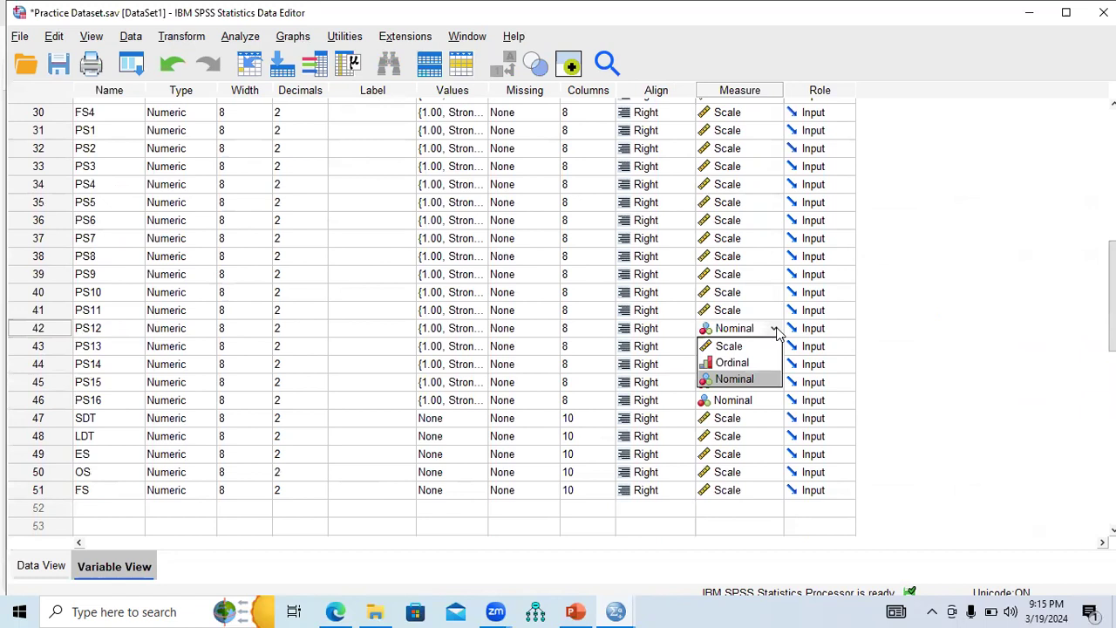
{"action": "left_click", "coordinate": [775, 348]}
{"action": "left_click", "coordinate": [775, 348]}
{"action": "left_click", "coordinate": [775, 348]}
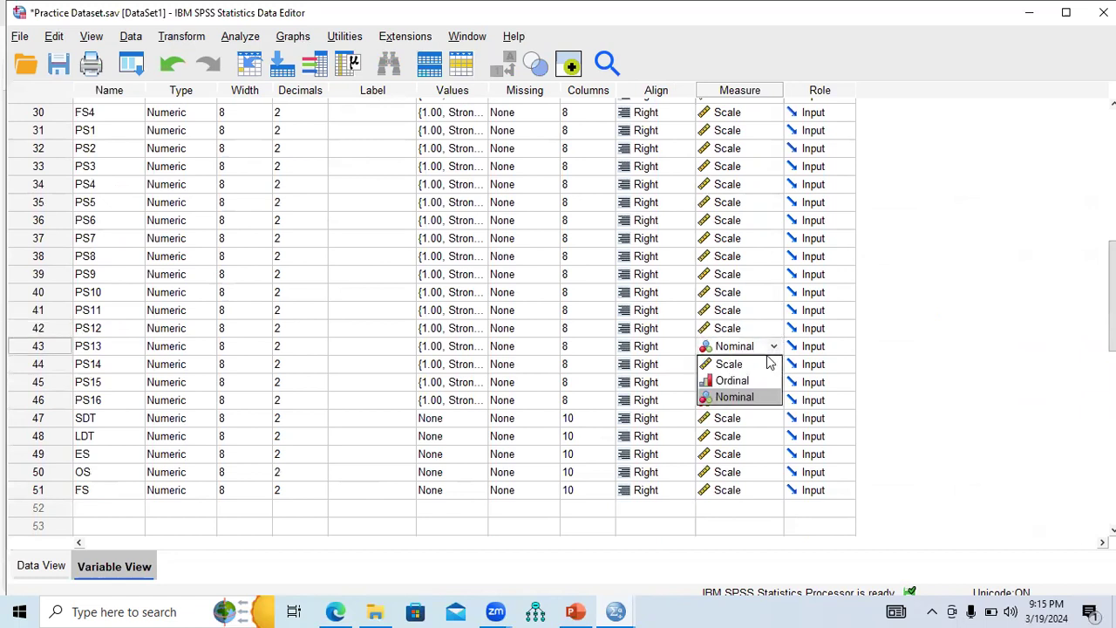
{"action": "left_click", "coordinate": [772, 366]}
Set the measurement level of PS14, PS15 and PS16 to Scale.
{"action": "left_click", "coordinate": [775, 367]}
{"action": "left_click", "coordinate": [775, 367]}
{"action": "left_click", "coordinate": [772, 383]}
{"action": "left_click", "coordinate": [774, 384]}
{"action": "left_click", "coordinate": [774, 385]}
{"action": "left_click", "coordinate": [759, 403]}
{"action": "left_click", "coordinate": [774, 400]}
{"action": "left_click", "coordinate": [773, 400]}
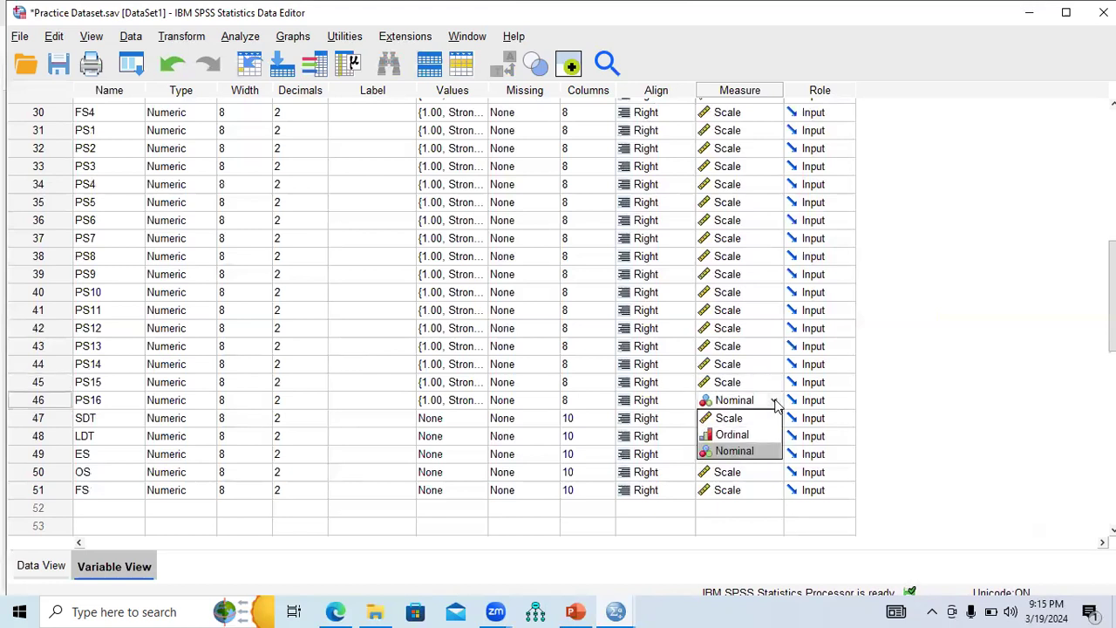
{"action": "left_click", "coordinate": [758, 420]}
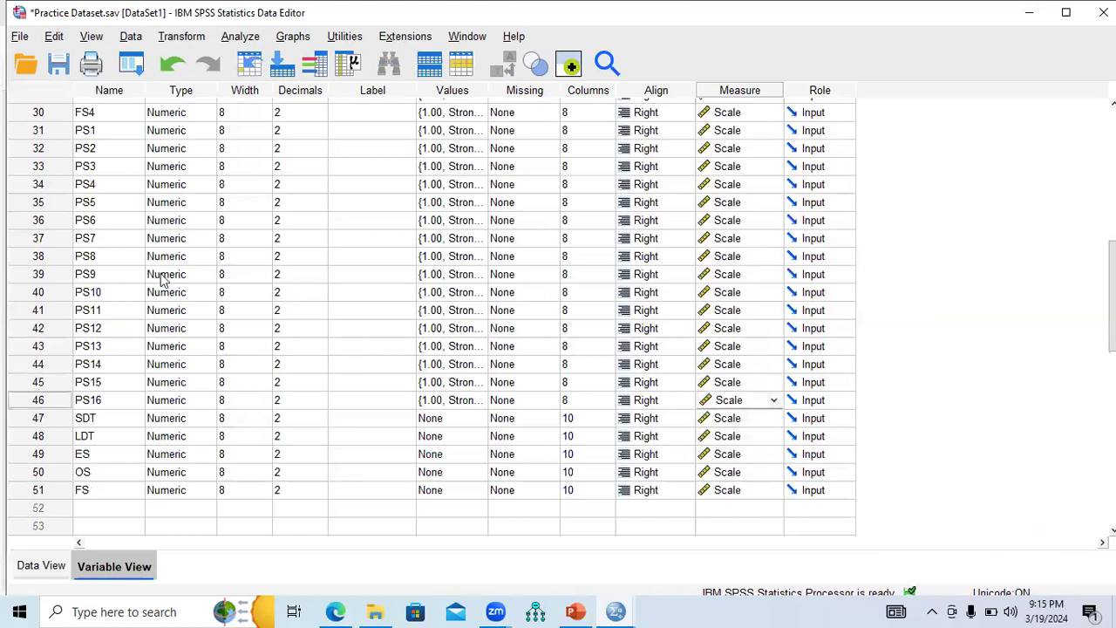
Check the definition rows of PS9 to PS16 and PS1, and save the dataset.
{"action": "left_click", "coordinate": [56, 276]}
{"action": "left_click", "coordinate": [54, 293]}
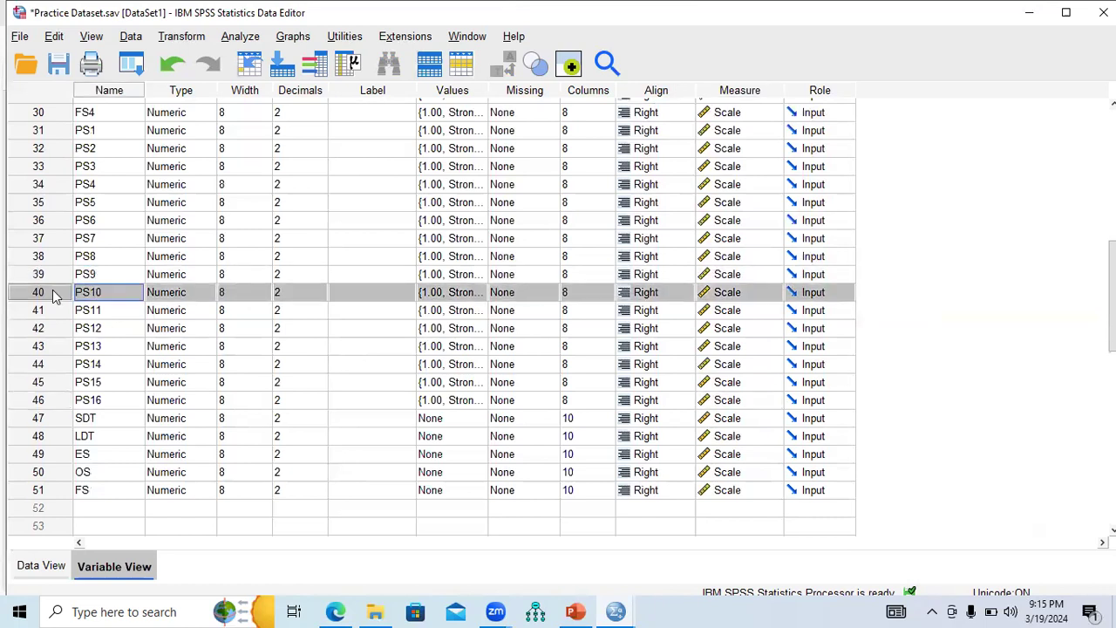
{"action": "left_click", "coordinate": [52, 311]}
{"action": "left_click", "coordinate": [48, 331]}
{"action": "left_click", "coordinate": [46, 347]}
{"action": "left_click", "coordinate": [47, 365]}
{"action": "left_click", "coordinate": [47, 383]}
{"action": "left_click", "coordinate": [45, 403]}
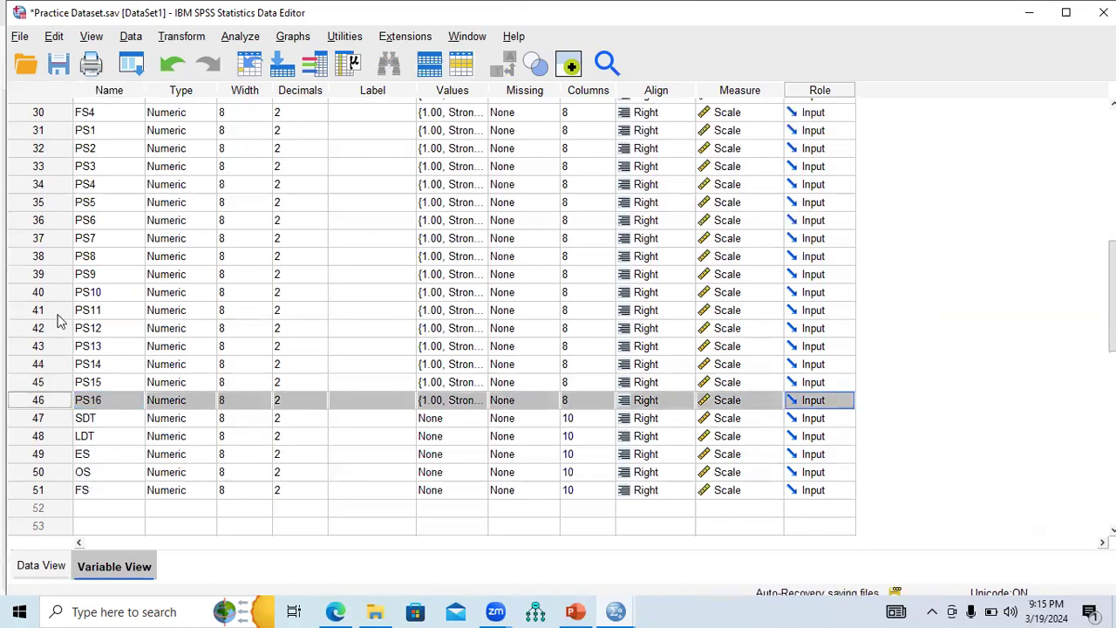
{"action": "left_click", "coordinate": [39, 131]}
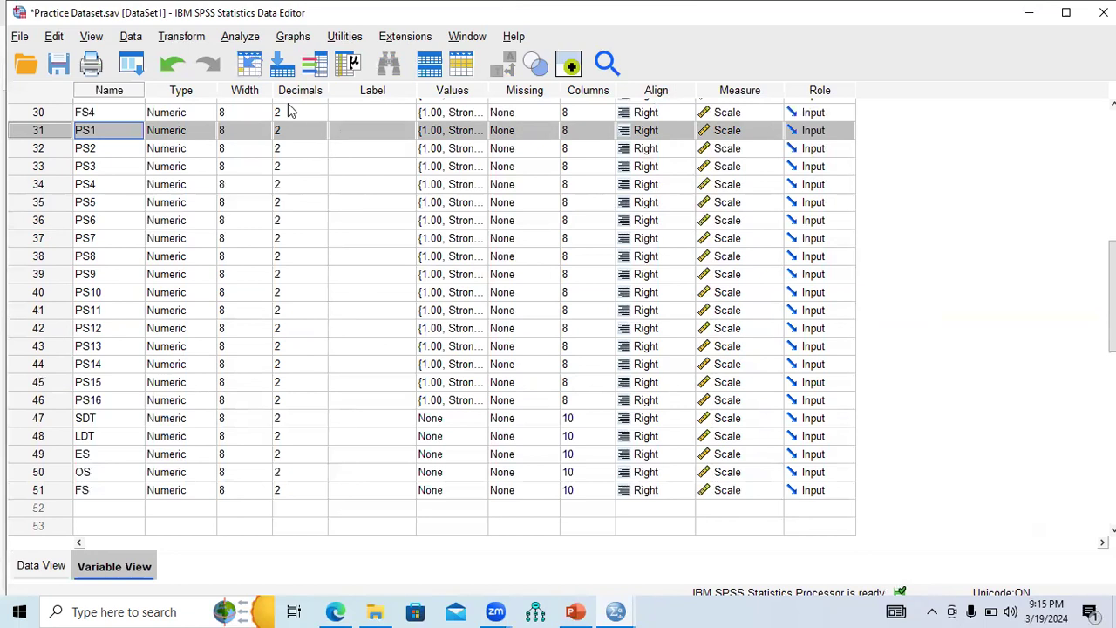
{"action": "key", "text": "ctrl+s"}
Reopen Compute Variable, set the target variable to PS and empty the MEAN arguments.
{"action": "left_click", "coordinate": [180, 39]}
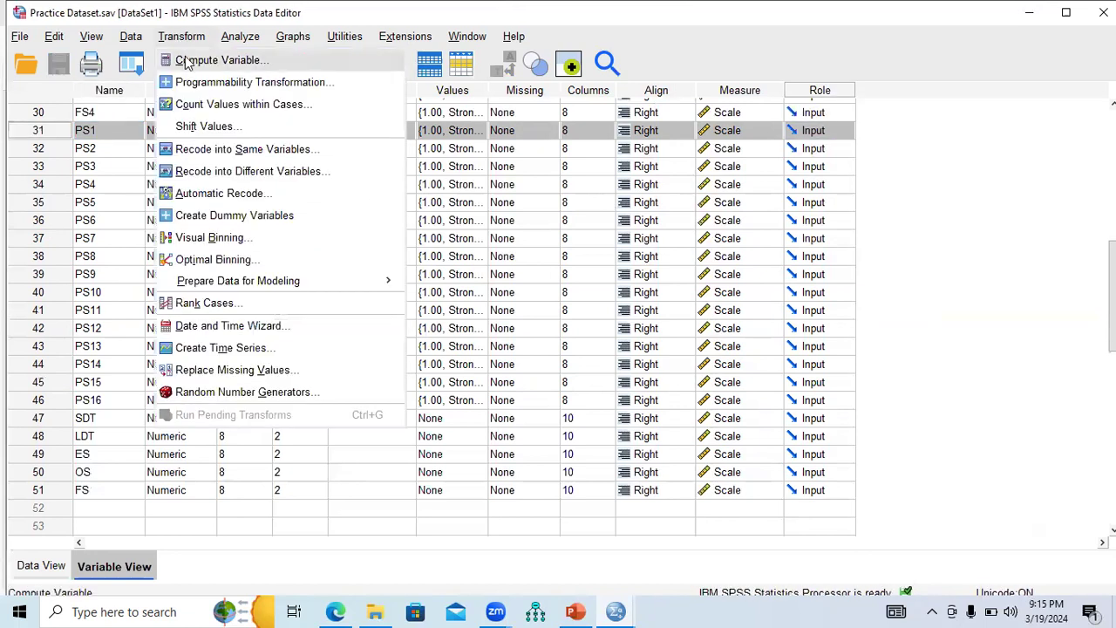
{"action": "left_click", "coordinate": [214, 59]}
{"action": "left_click", "coordinate": [306, 135]}
{"action": "type", "text": "FS"}
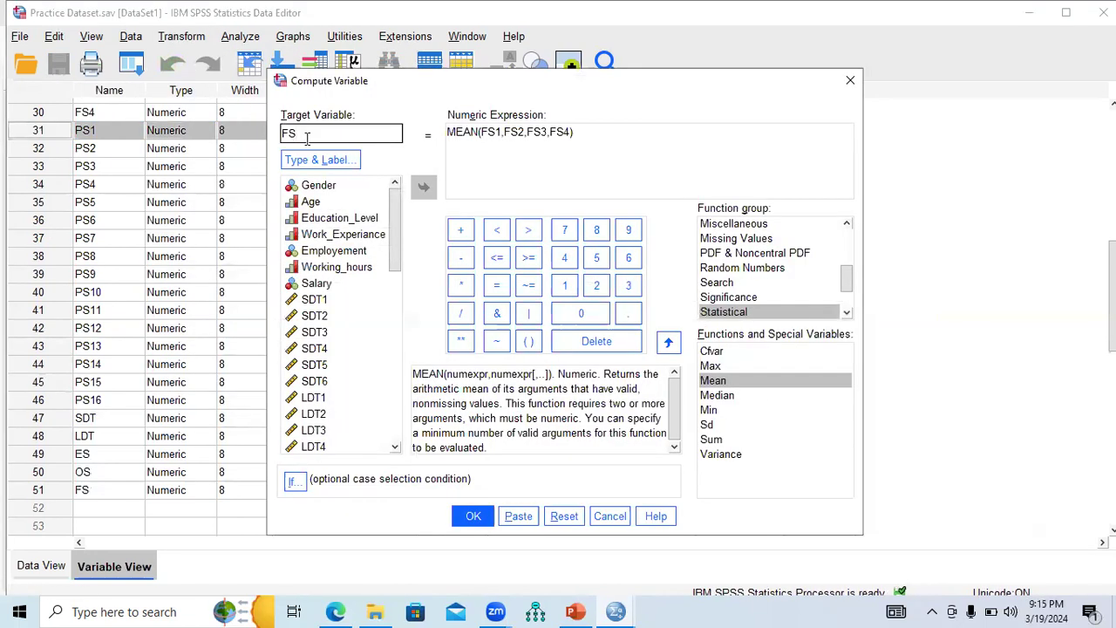
{"action": "key", "text": "BackSpace"}
{"action": "type", "text": "P"}
{"action": "left_click", "coordinate": [567, 132]}
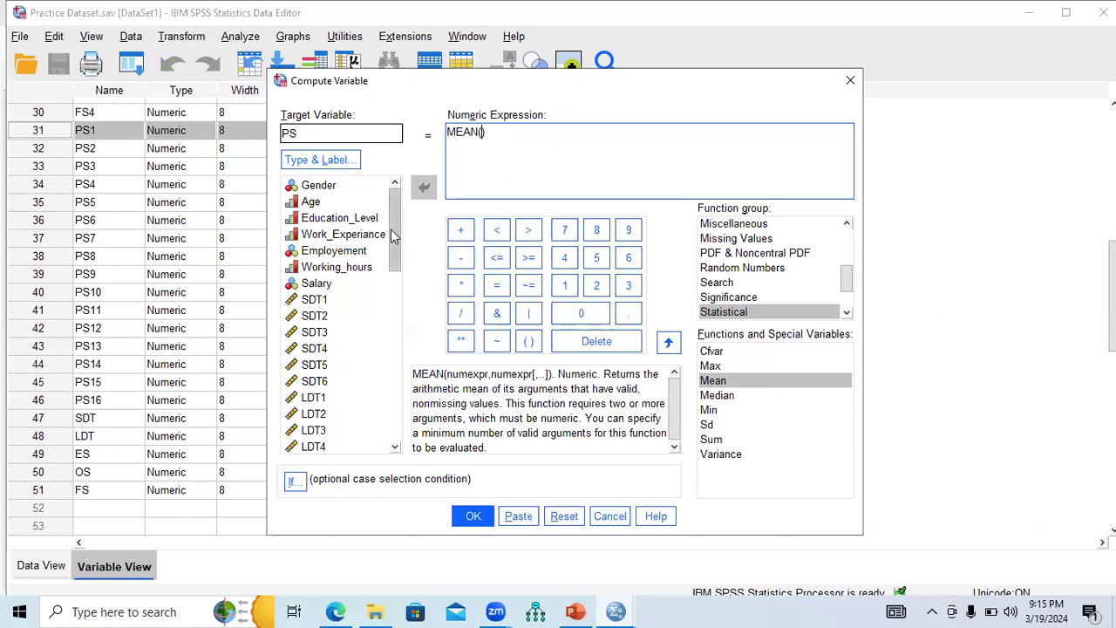
{"action": "left_click_drag", "start_coordinate": [397, 251], "coordinate": [393, 377]}
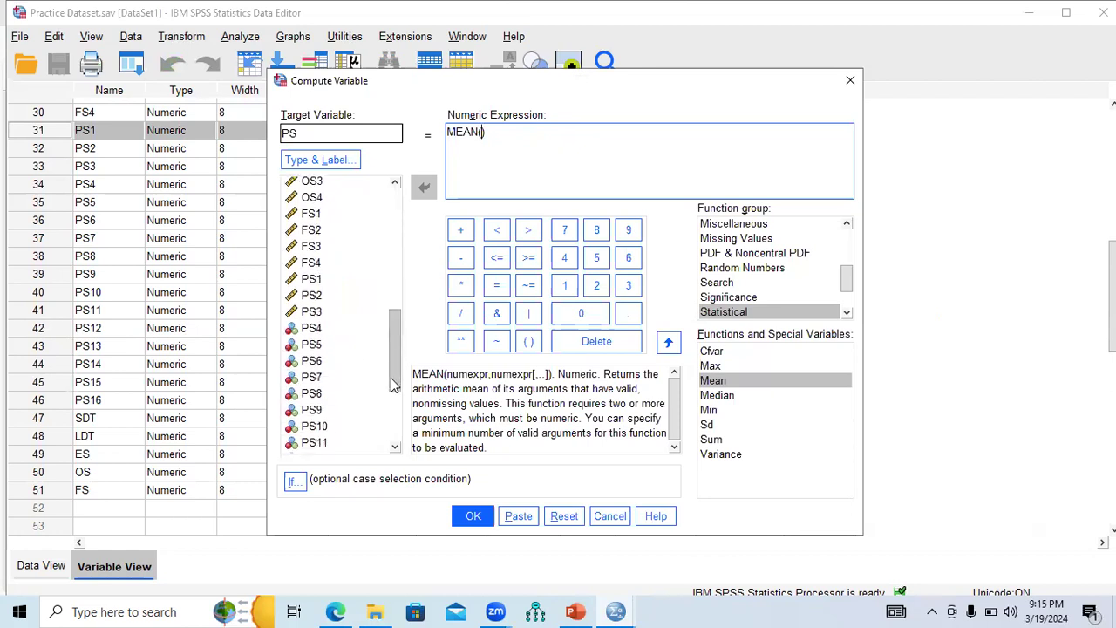
Add PS1, PS2, PS3, PS4 and PS5 as comma-separated arguments of the MEAN function.
{"action": "double_click", "coordinate": [312, 279]}
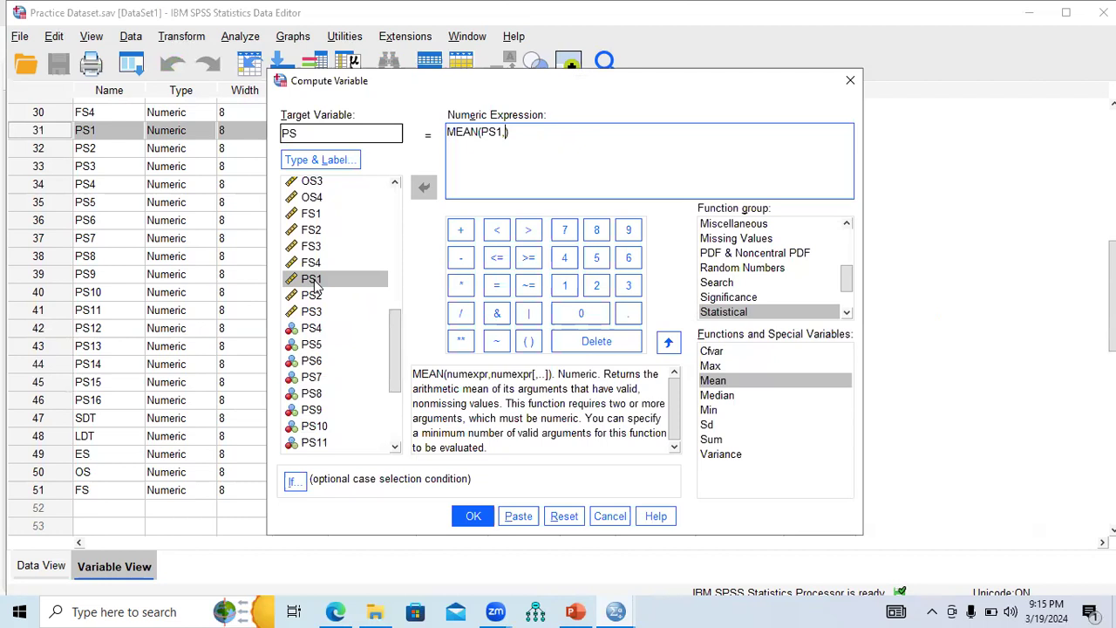
{"action": "double_click", "coordinate": [312, 295]}
{"action": "type", "text": ","}
{"action": "double_click", "coordinate": [312, 311]}
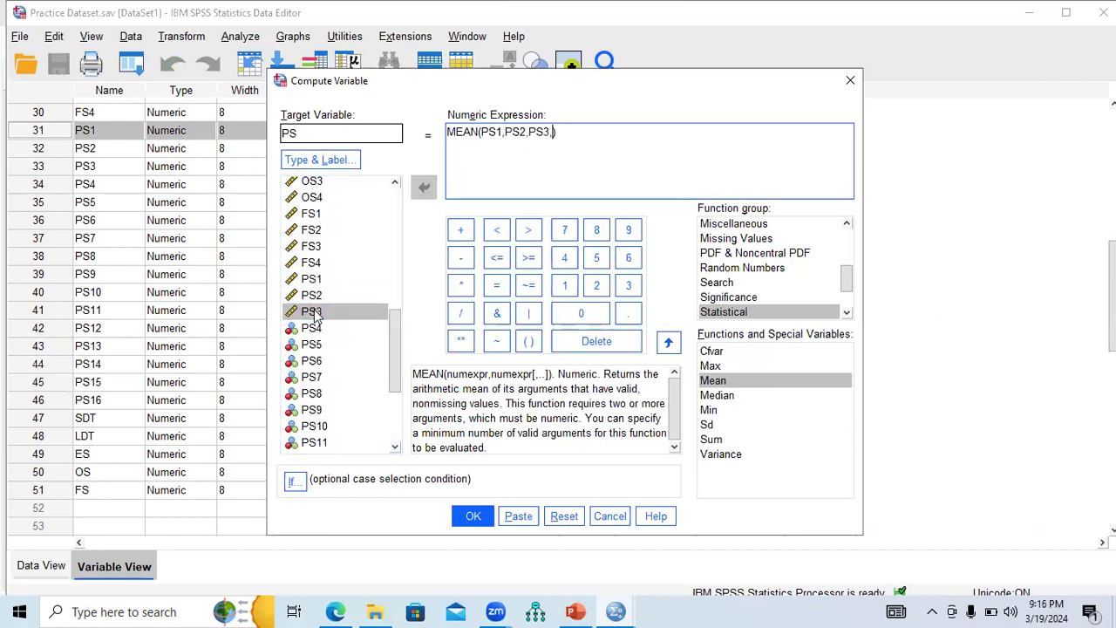
{"action": "double_click", "coordinate": [314, 328]}
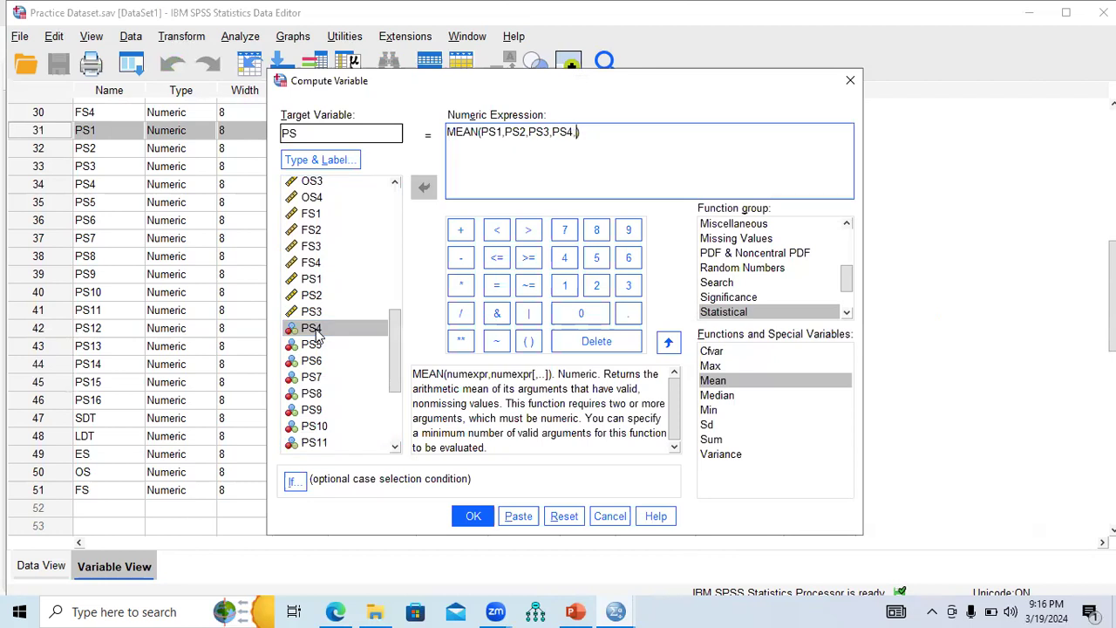
{"action": "double_click", "coordinate": [316, 345]}
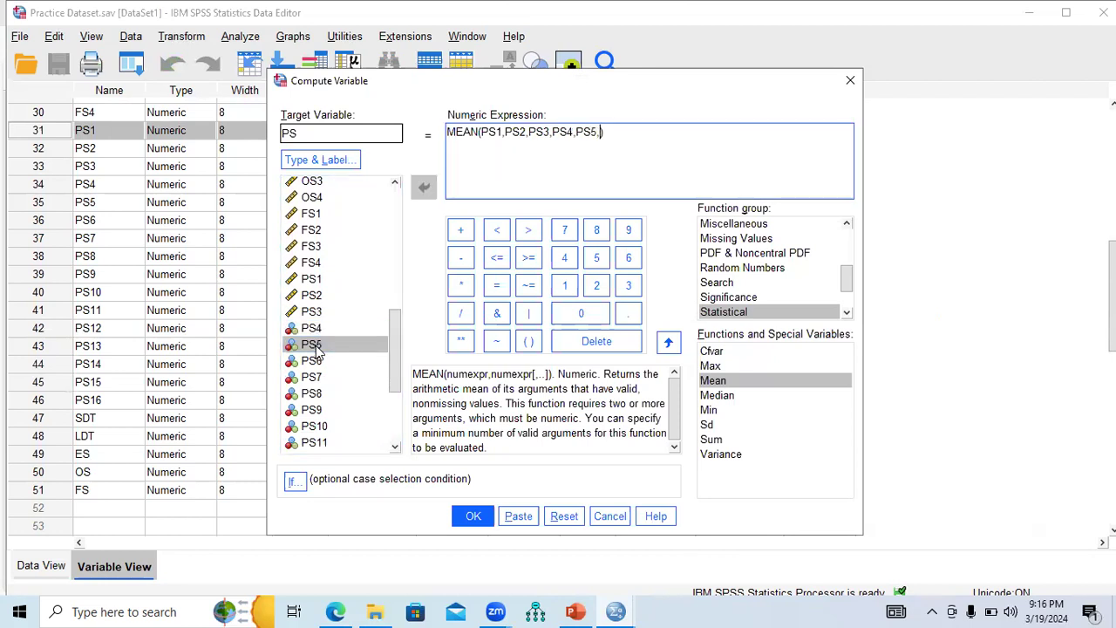
Extend the MEAN arguments with PS6, PS7, PS8, PS9, PS10 and PS11, separated by commas.
{"action": "double_click", "coordinate": [315, 362]}
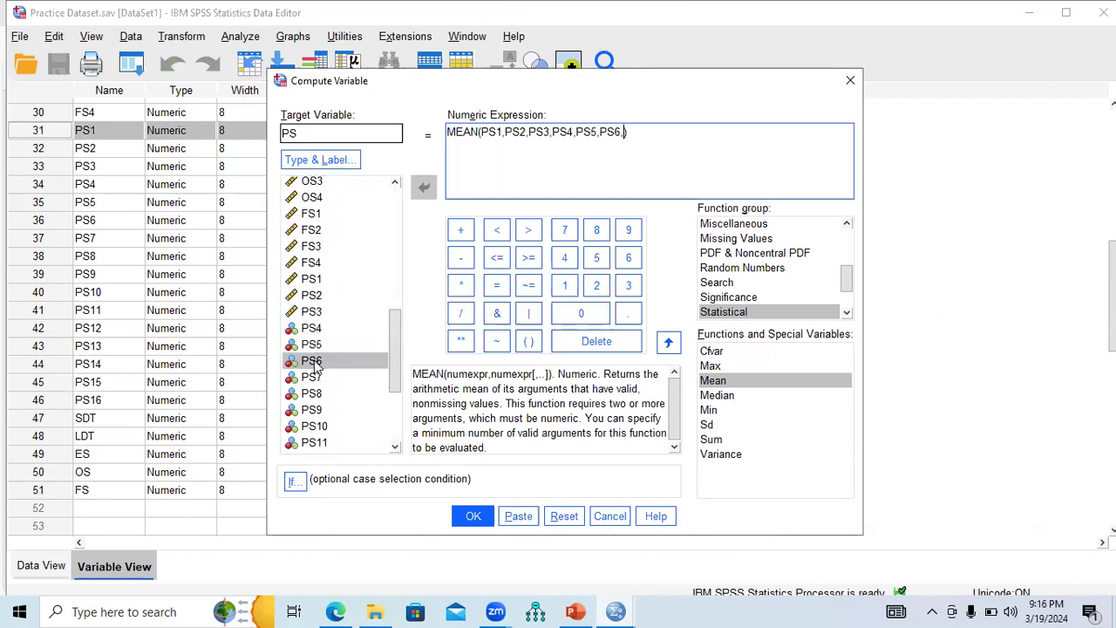
{"action": "double_click", "coordinate": [312, 378]}
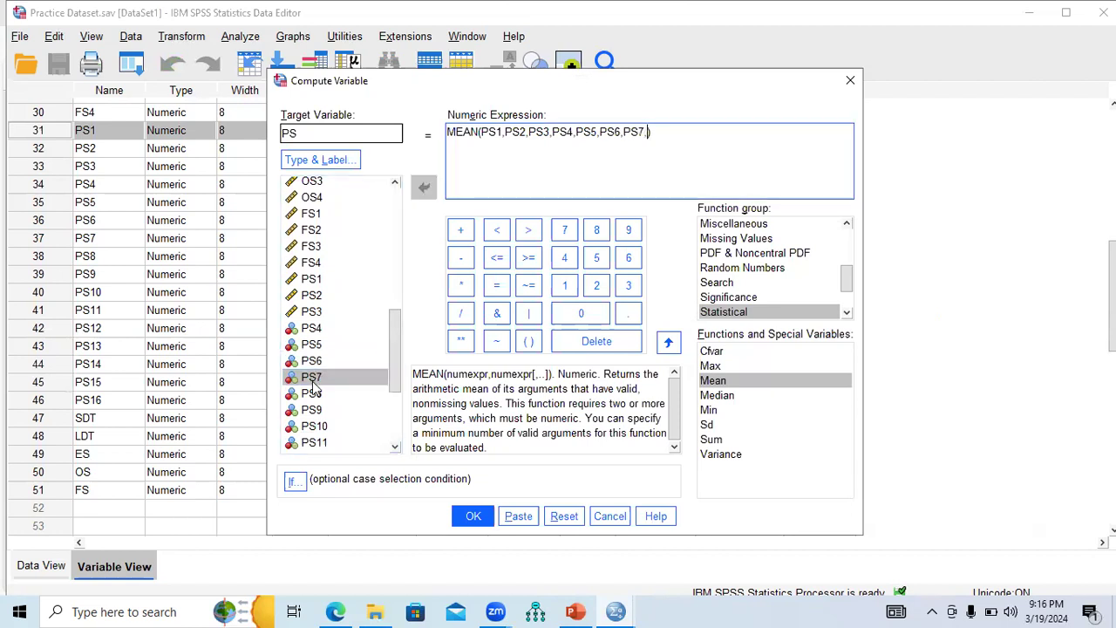
{"action": "double_click", "coordinate": [313, 394]}
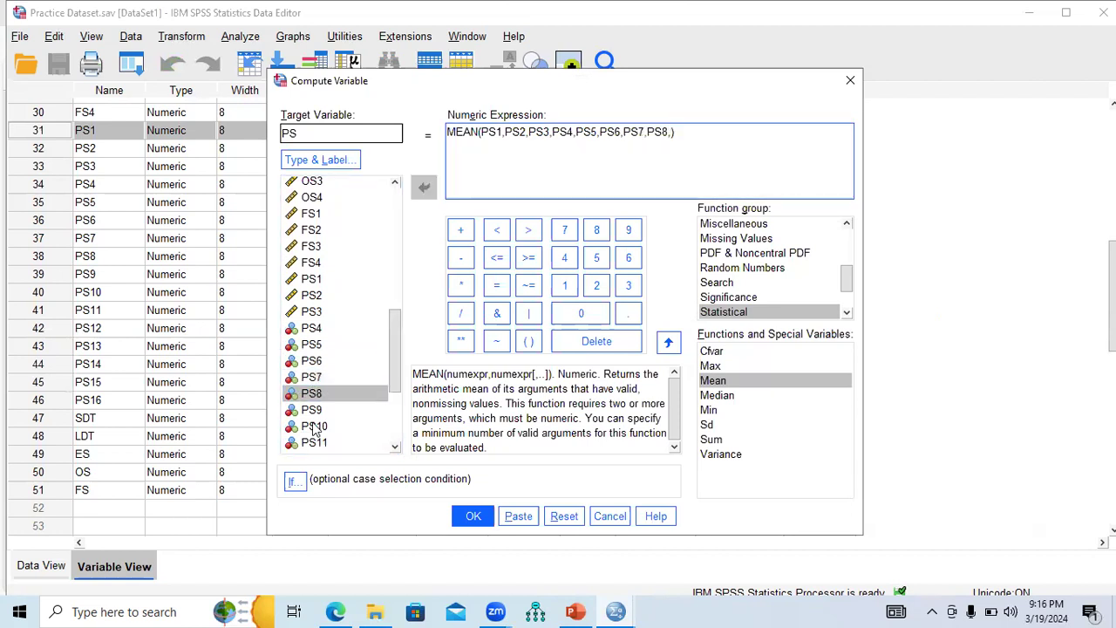
{"action": "double_click", "coordinate": [314, 413]}
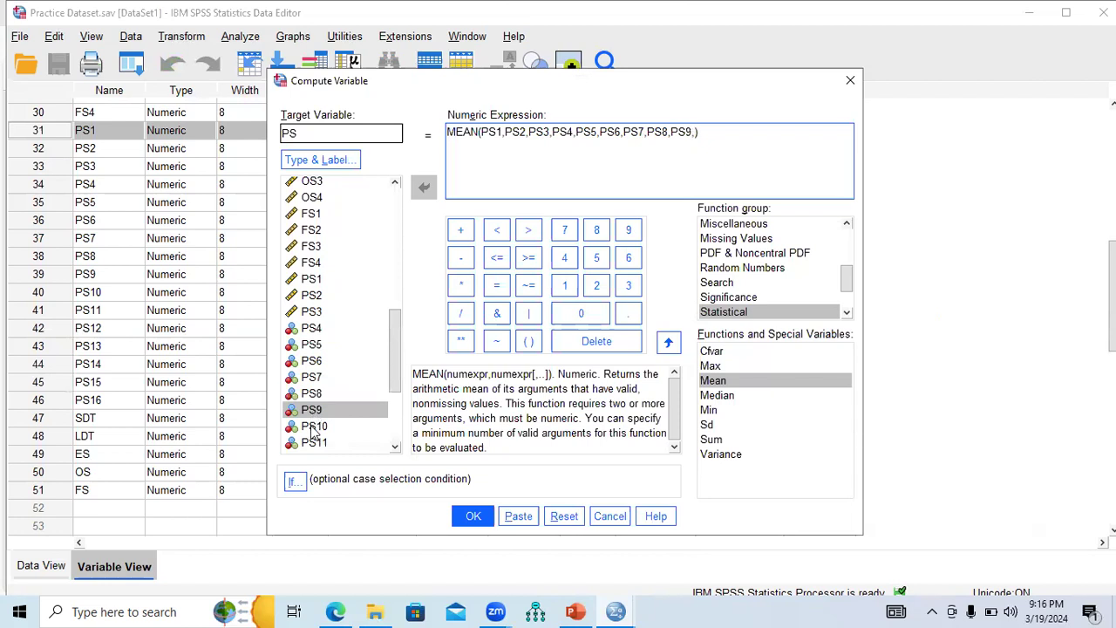
{"action": "double_click", "coordinate": [314, 427]}
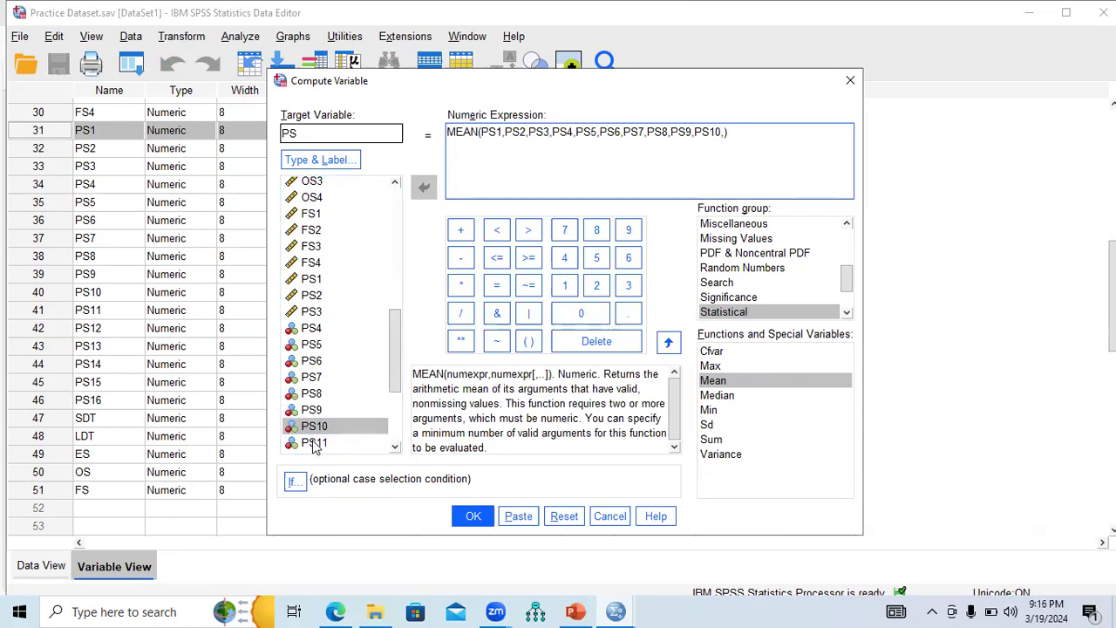
{"action": "double_click", "coordinate": [314, 442]}
Complete the MEAN arguments with PS12, PS13, PS14, PS15 and PS16, and compute the PS variable.
{"action": "scroll", "coordinate": [397, 388], "scroll_direction": "down", "scroll_amount": 4}
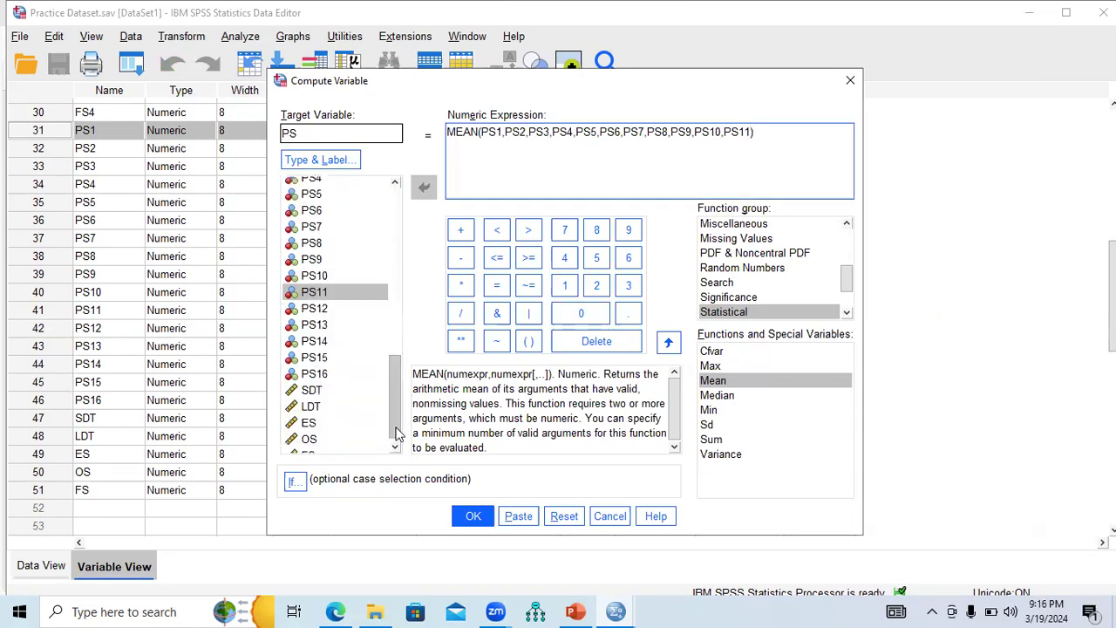
{"action": "double_click", "coordinate": [316, 308]}
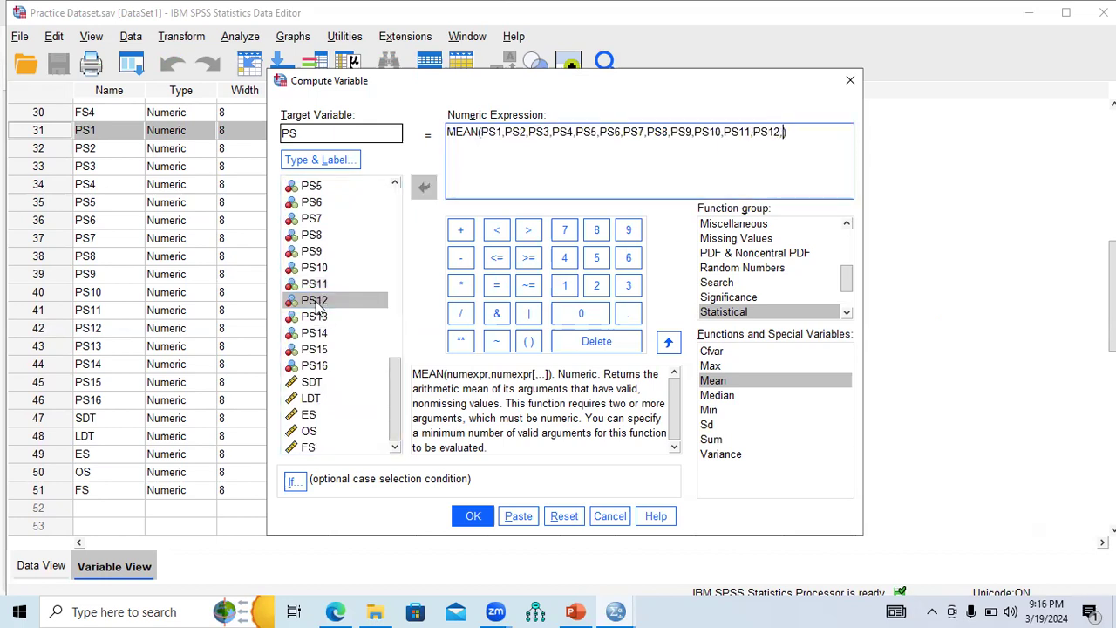
{"action": "double_click", "coordinate": [319, 318]}
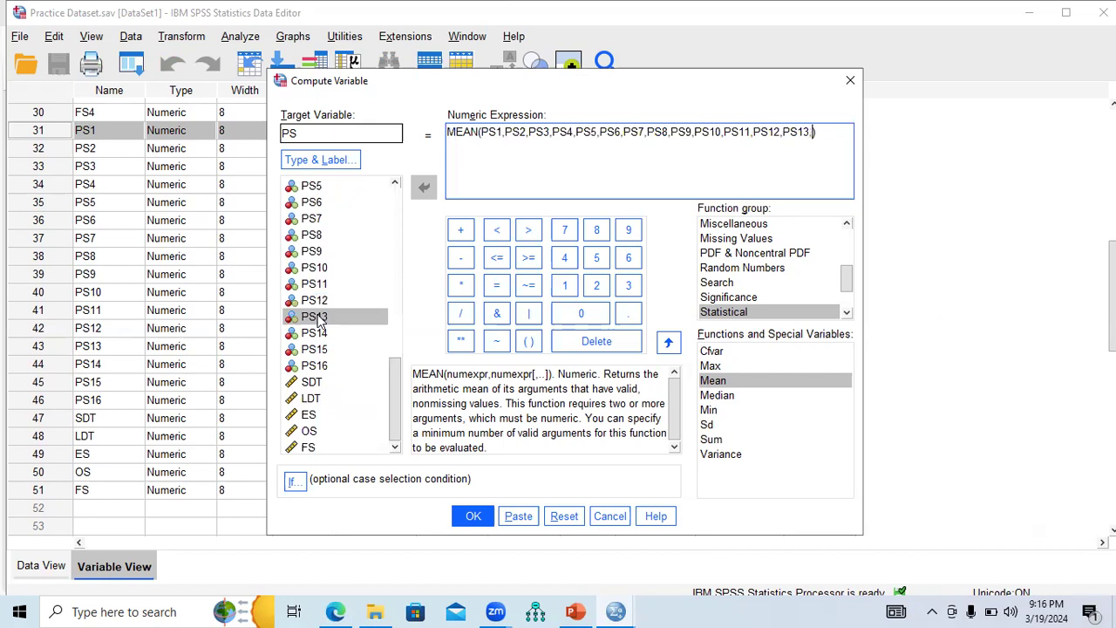
{"action": "double_click", "coordinate": [317, 334]}
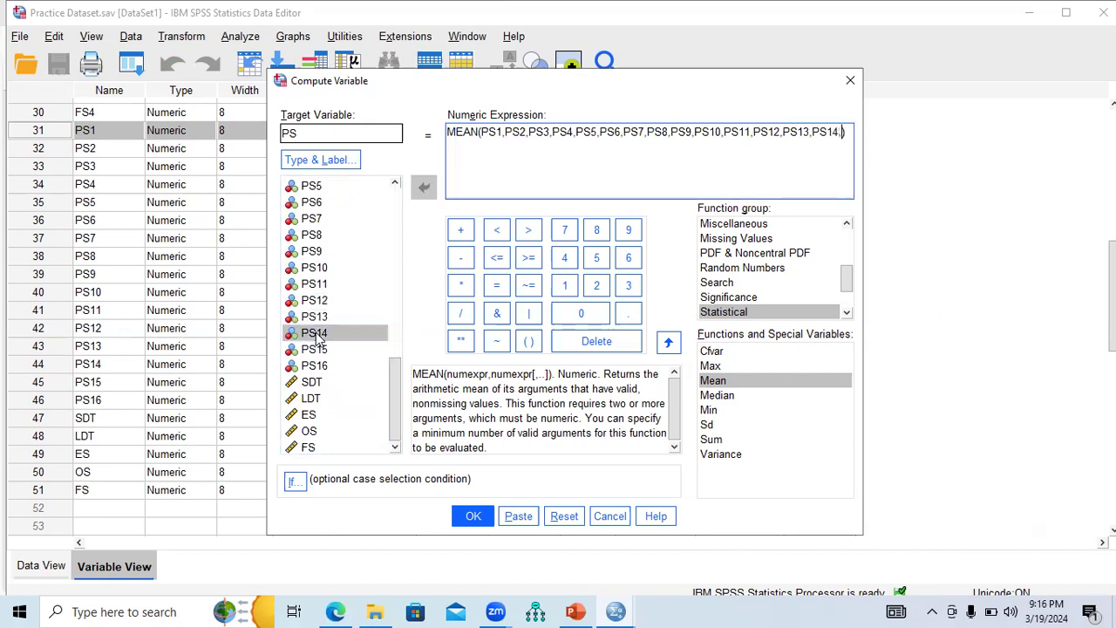
{"action": "double_click", "coordinate": [317, 349]}
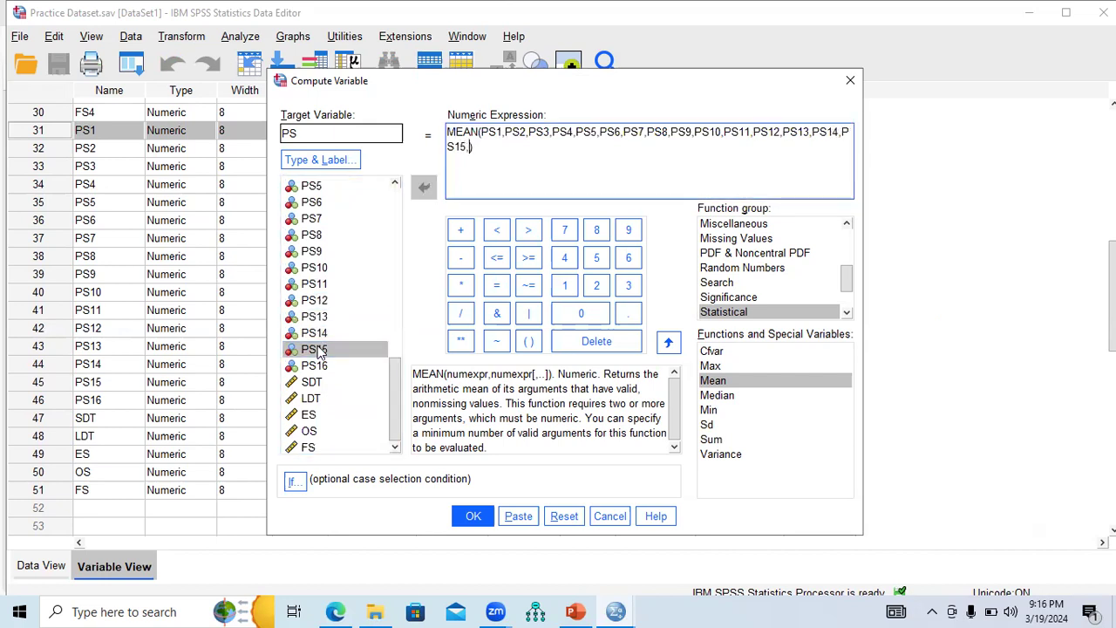
{"action": "double_click", "coordinate": [319, 367]}
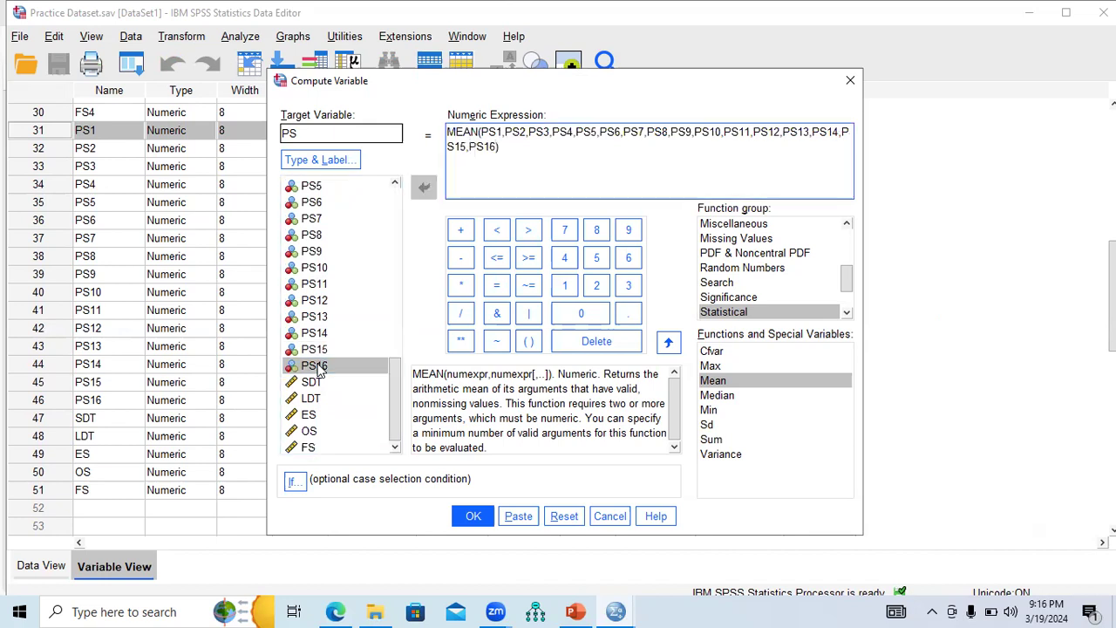
{"action": "left_click", "coordinate": [475, 516]}
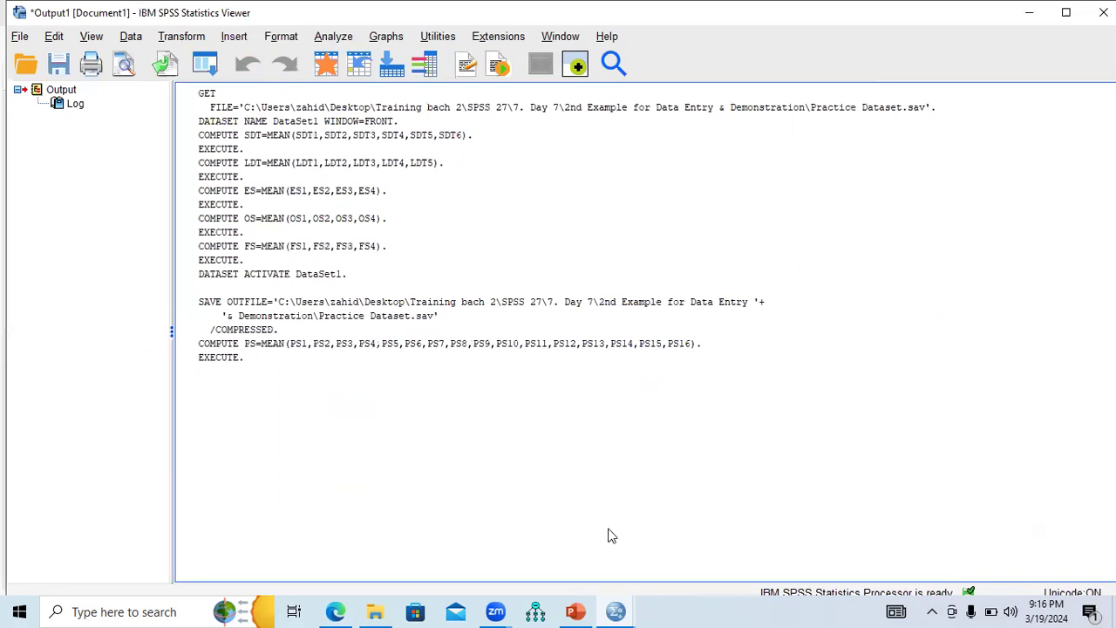
Return to the Practice Dataset window and check the definition rows of the computed variables SDT, LDT, ES, OS, FS and PS.
{"action": "mouse_move", "coordinate": [616, 610]}
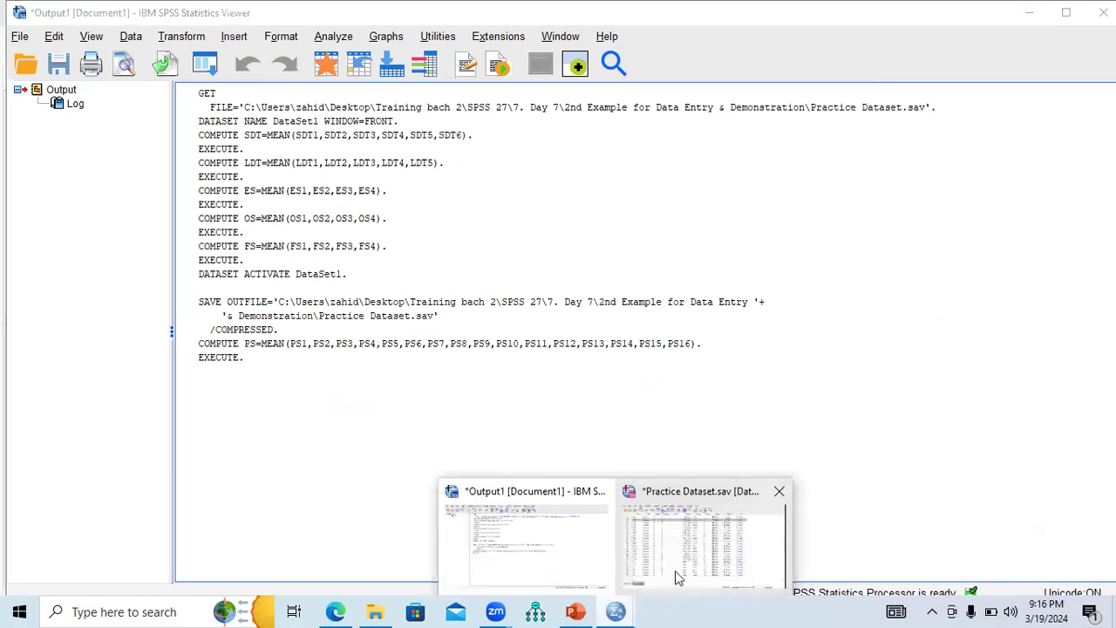
{"action": "left_click", "coordinate": [674, 570]}
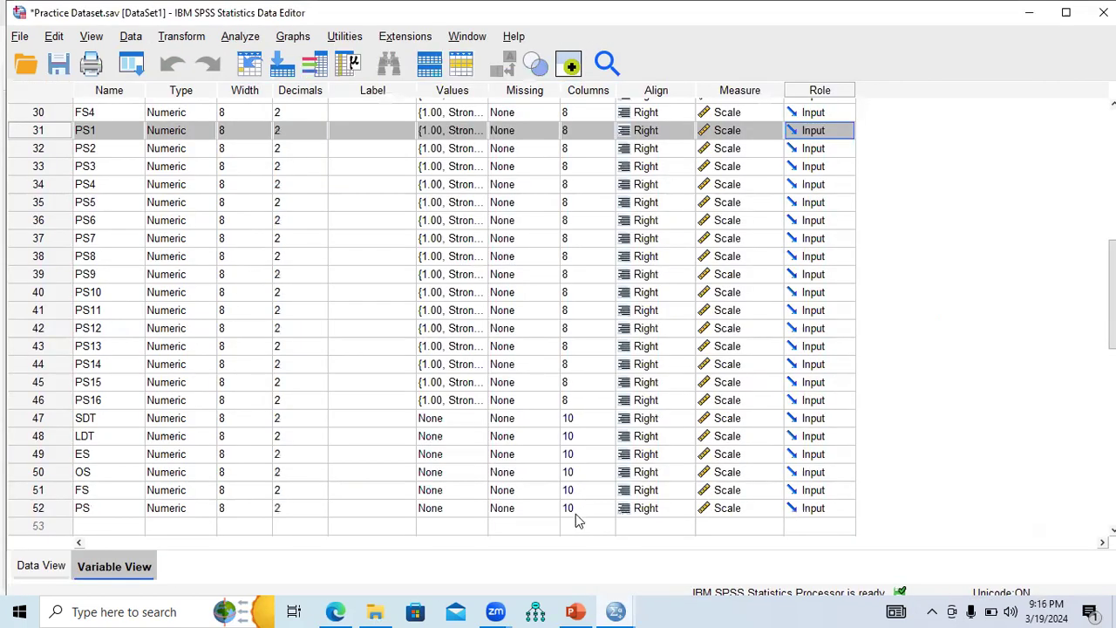
{"action": "left_click", "coordinate": [108, 509]}
{"action": "left_click", "coordinate": [55, 419]}
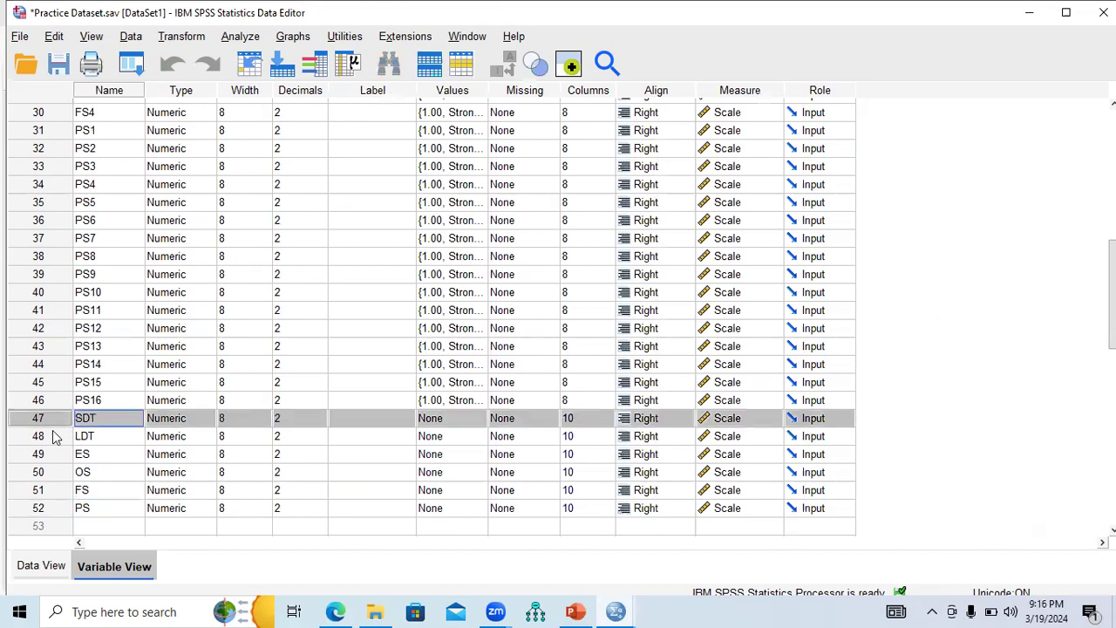
{"action": "left_click", "coordinate": [52, 437]}
{"action": "left_click", "coordinate": [50, 453]}
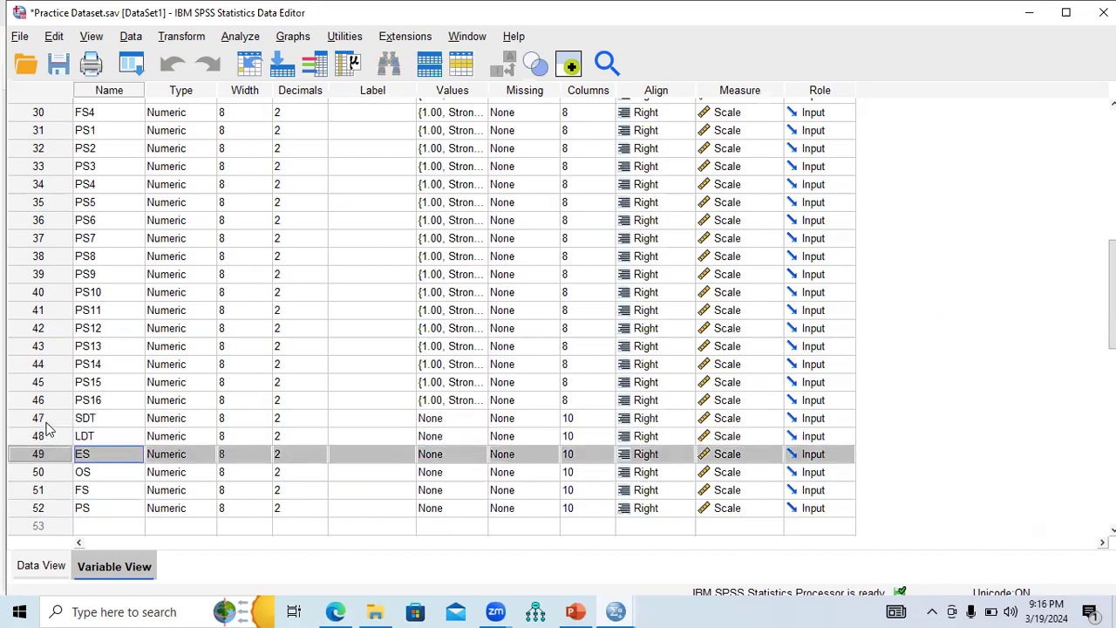
{"action": "left_click", "coordinate": [49, 423]}
{"action": "left_click", "coordinate": [48, 439]}
{"action": "left_click", "coordinate": [49, 456]}
{"action": "left_click", "coordinate": [48, 474]}
{"action": "left_click", "coordinate": [49, 490]}
{"action": "left_click", "coordinate": [49, 509]}
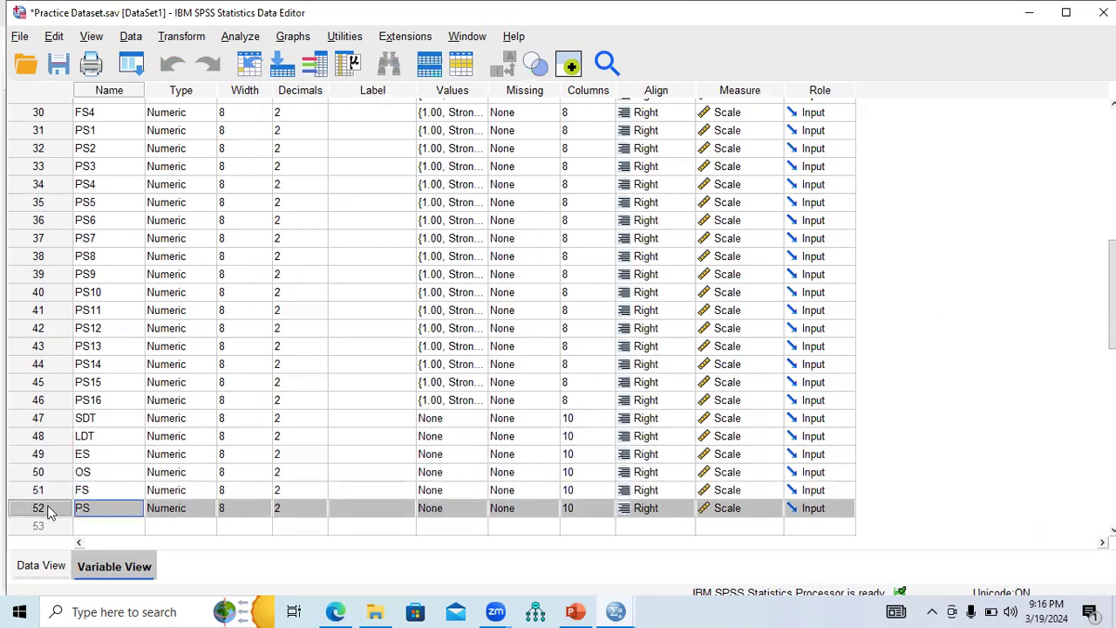
Switch to PowerPoint and review the three bullet points on the Today's Topics slide.
{"action": "left_click", "coordinate": [575, 611]}
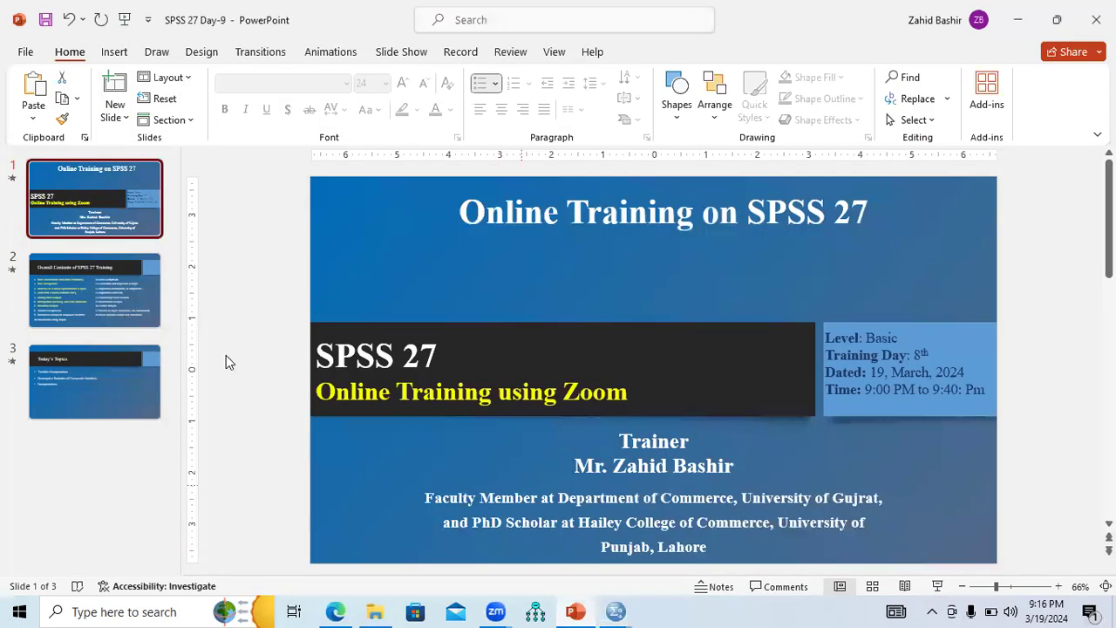
{"action": "left_click", "coordinate": [94, 373]}
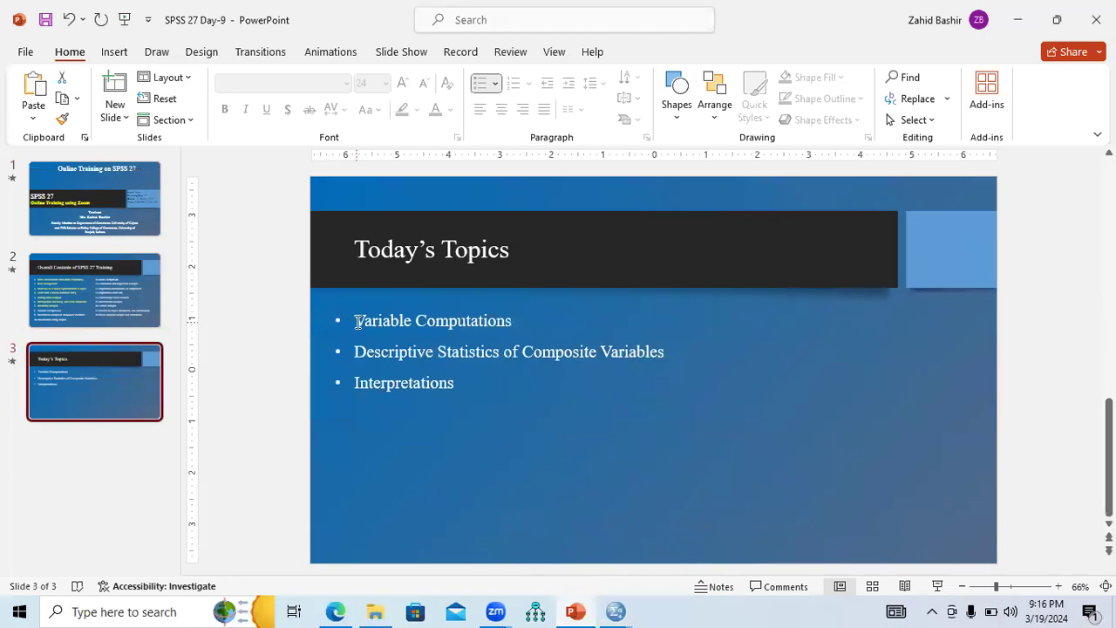
{"action": "left_click", "coordinate": [423, 320]}
{"action": "left_click_drag", "start_coordinate": [354, 321], "coordinate": [497, 322]}
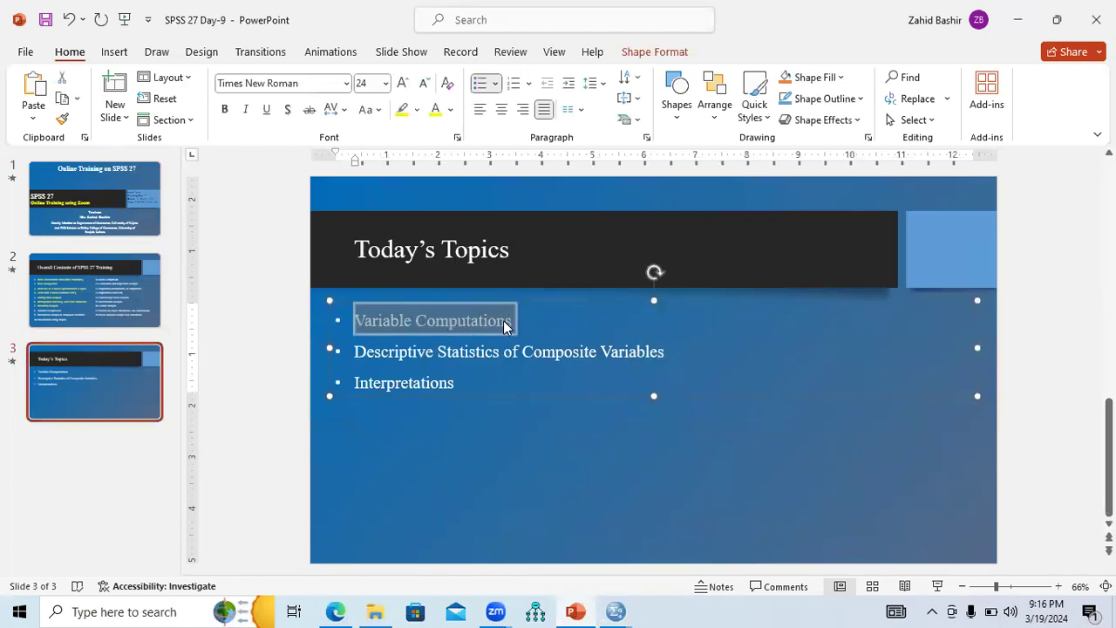
{"action": "left_click_drag", "start_coordinate": [353, 351], "coordinate": [664, 359]}
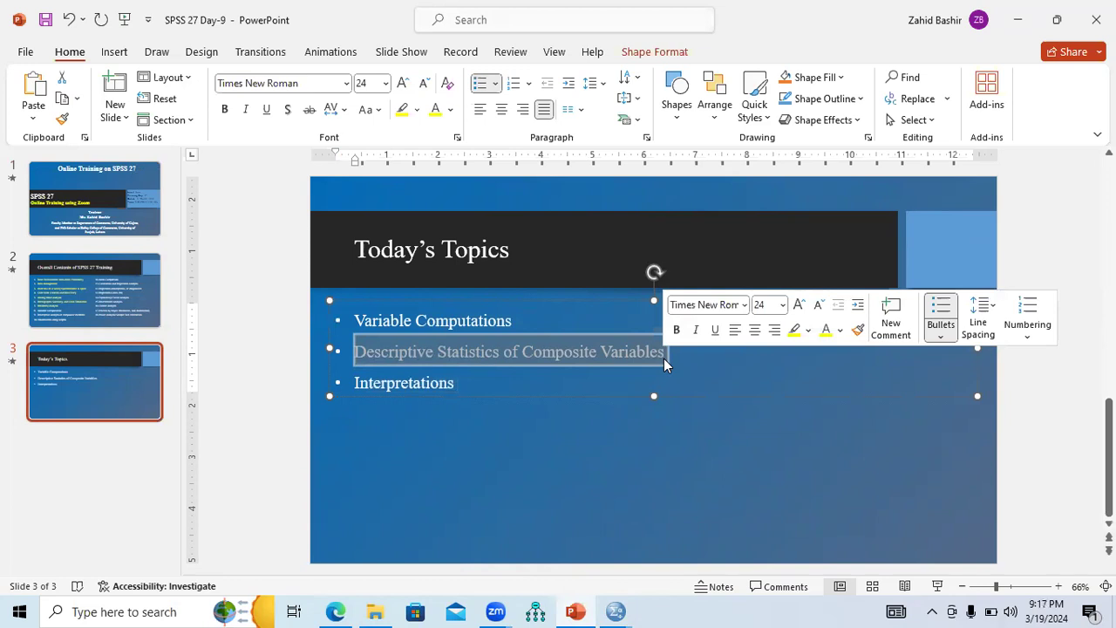
{"action": "left_click_drag", "start_coordinate": [455, 384], "coordinate": [383, 391]}
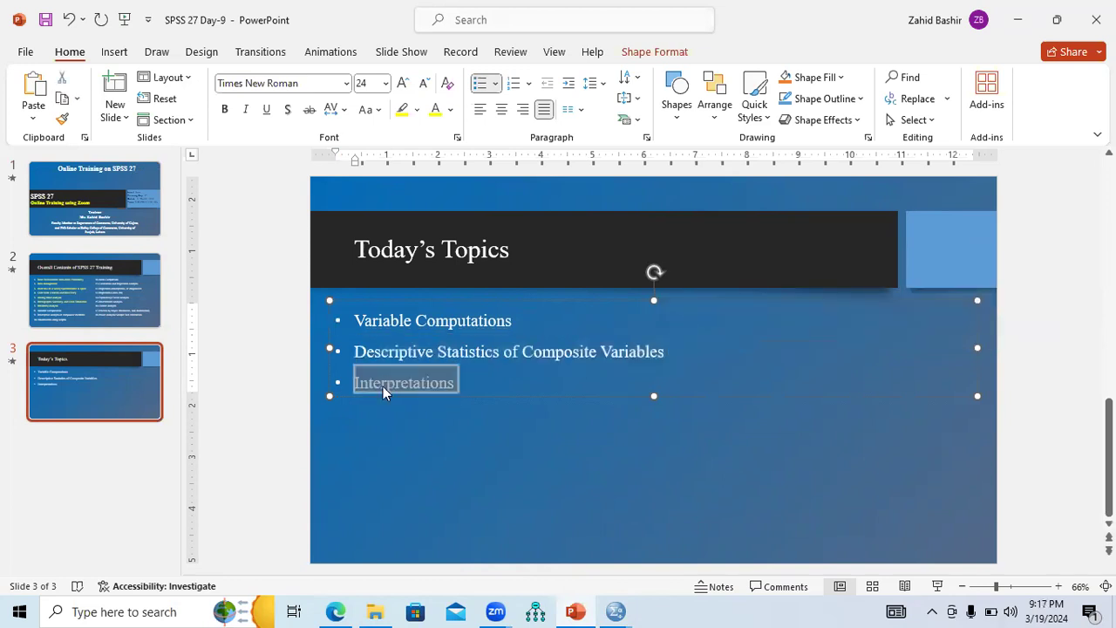
Switch to the SPSS output window and open the Descriptives analysis.
{"action": "left_click", "coordinate": [616, 611]}
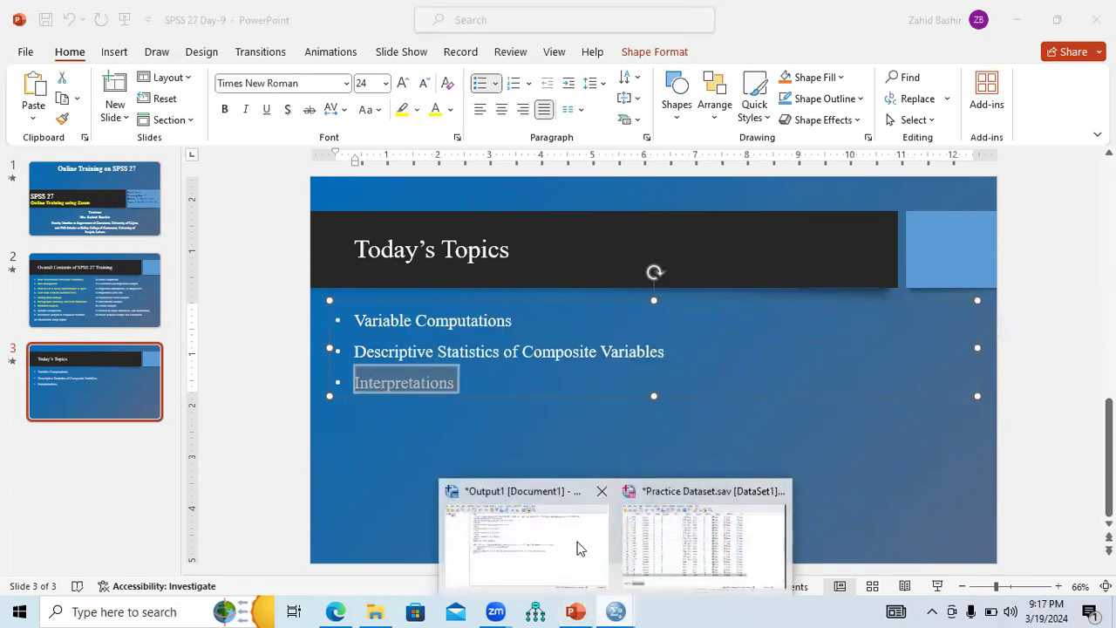
{"action": "left_click", "coordinate": [577, 546]}
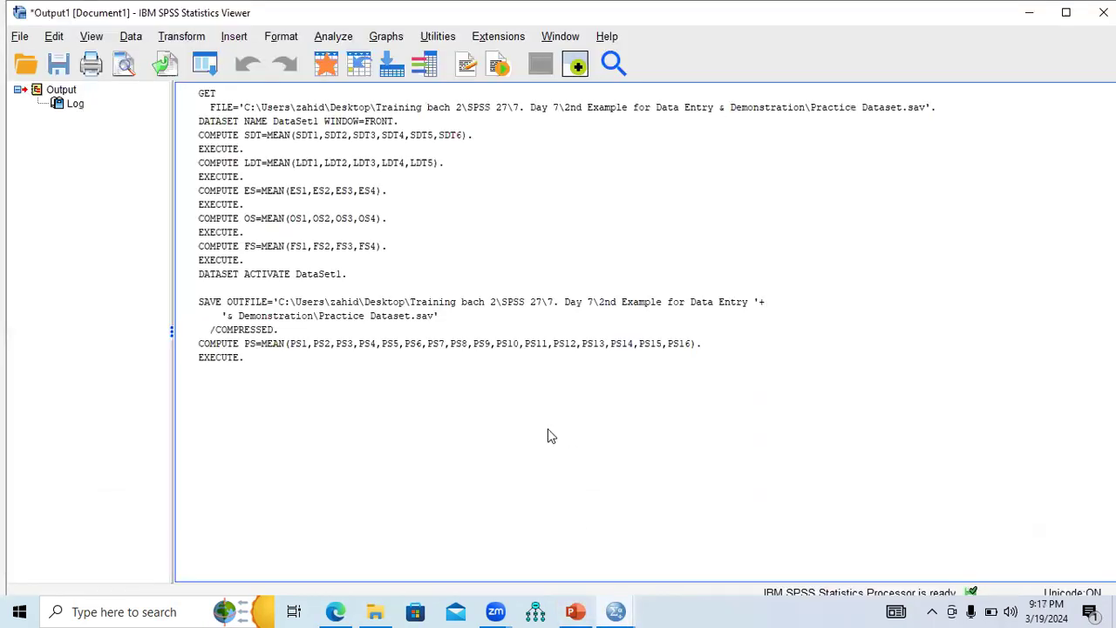
{"action": "left_click", "coordinate": [332, 42]}
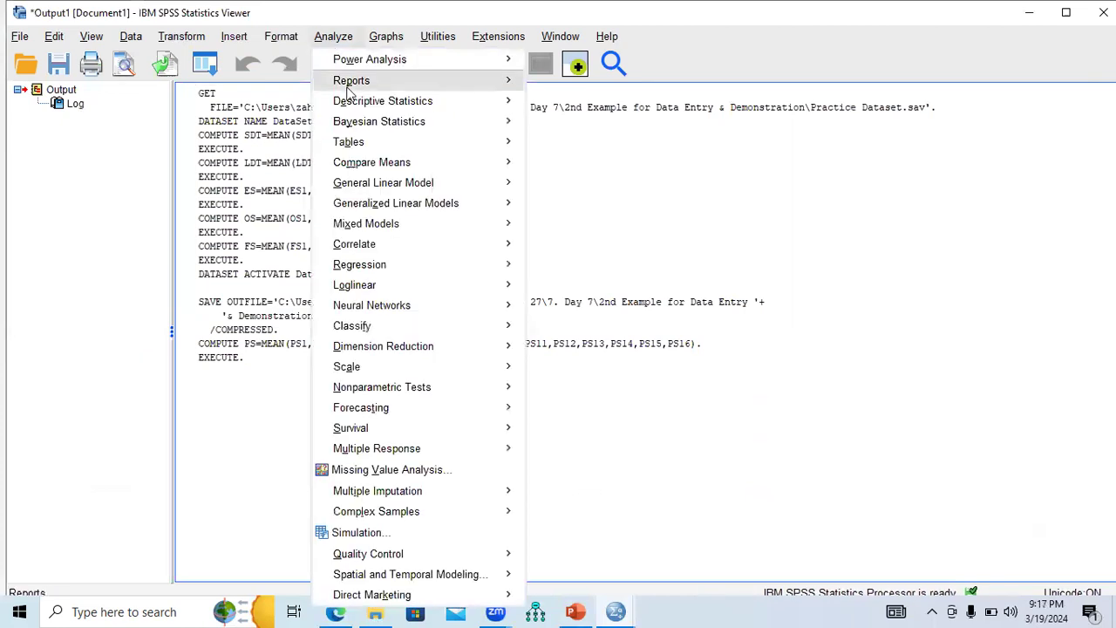
{"action": "mouse_move", "coordinate": [375, 103]}
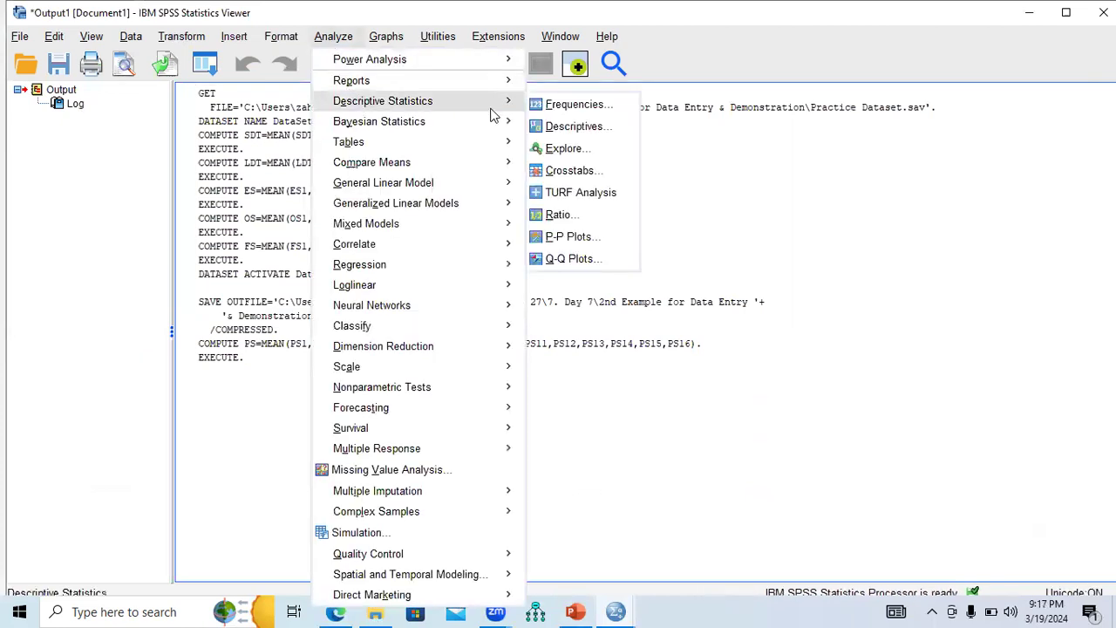
{"action": "left_click", "coordinate": [576, 130]}
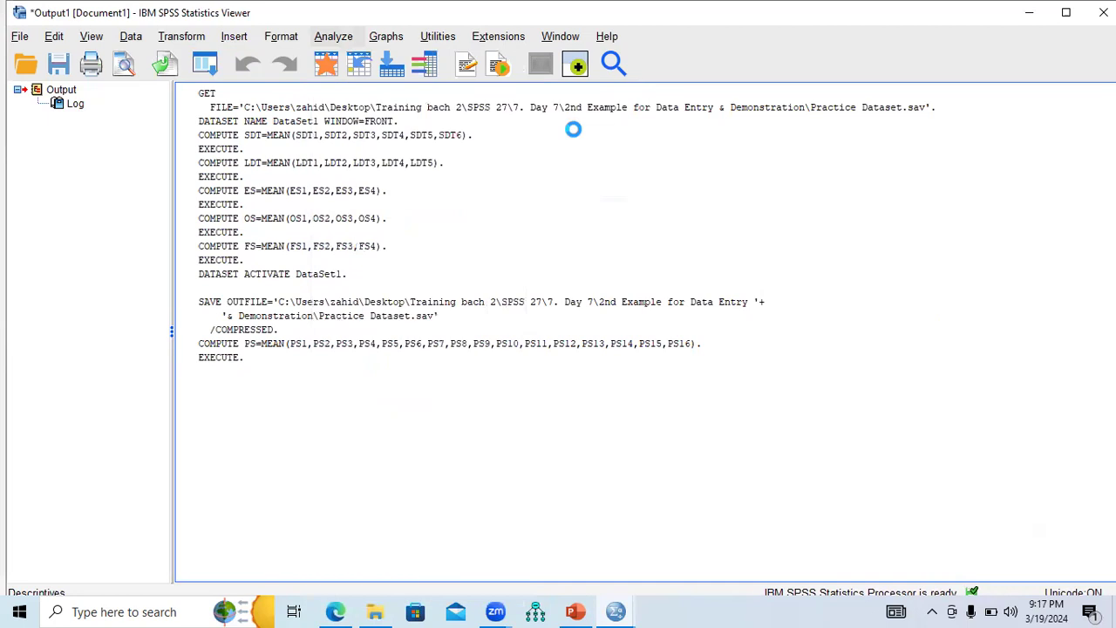
Add the composite variables SDT, LDT, ES, OS, FS and PS to the Descriptives analysis.
{"action": "left_click_drag", "start_coordinate": [496, 249], "coordinate": [500, 357]}
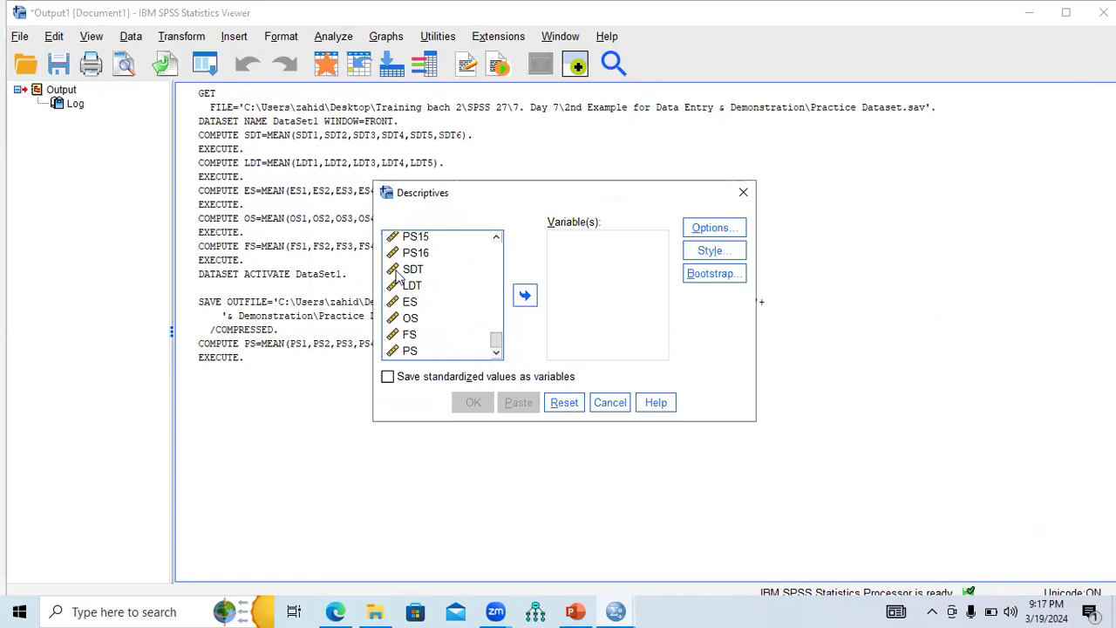
{"action": "left_click", "coordinate": [398, 272]}
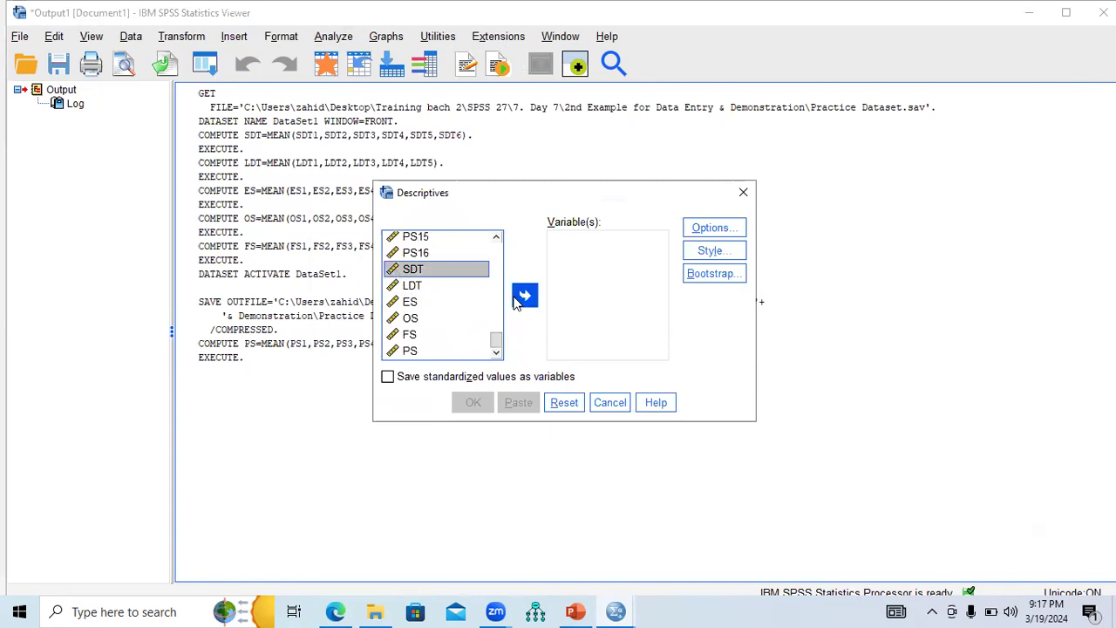
{"action": "left_click", "coordinate": [524, 294]}
{"action": "left_click", "coordinate": [429, 287]}
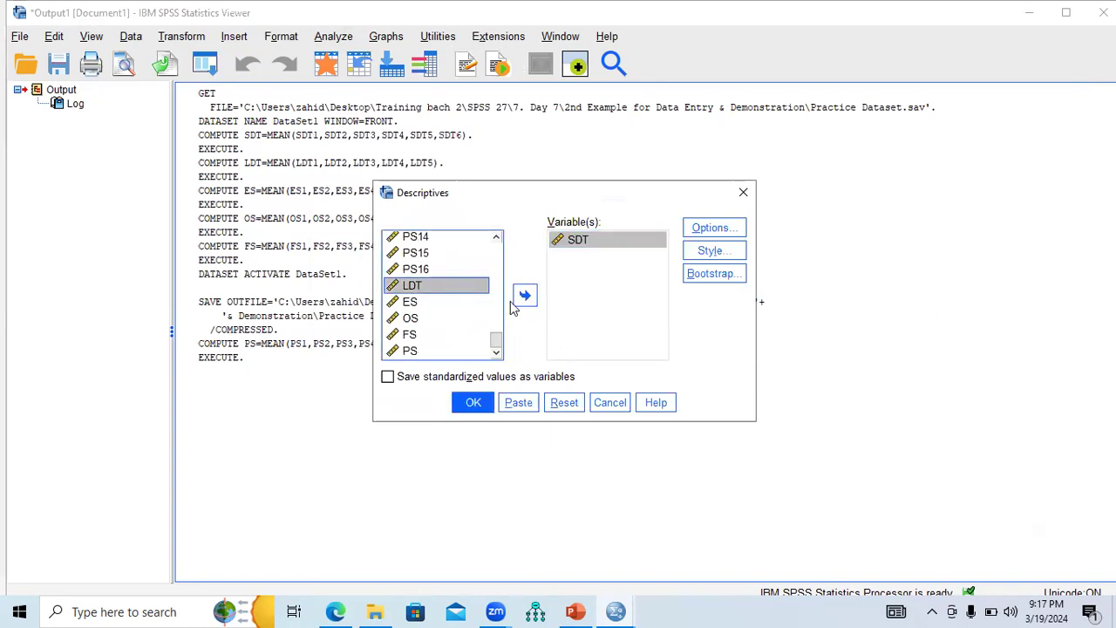
{"action": "left_click", "coordinate": [524, 295]}
{"action": "left_click", "coordinate": [417, 306]}
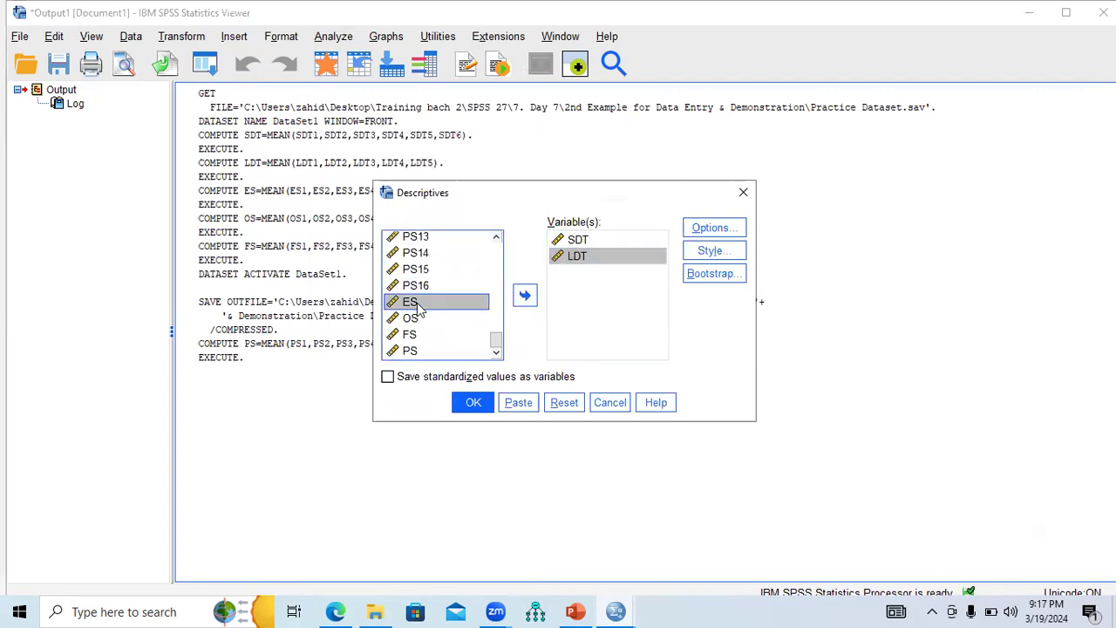
{"action": "left_click", "coordinate": [522, 298]}
{"action": "left_click", "coordinate": [412, 318]}
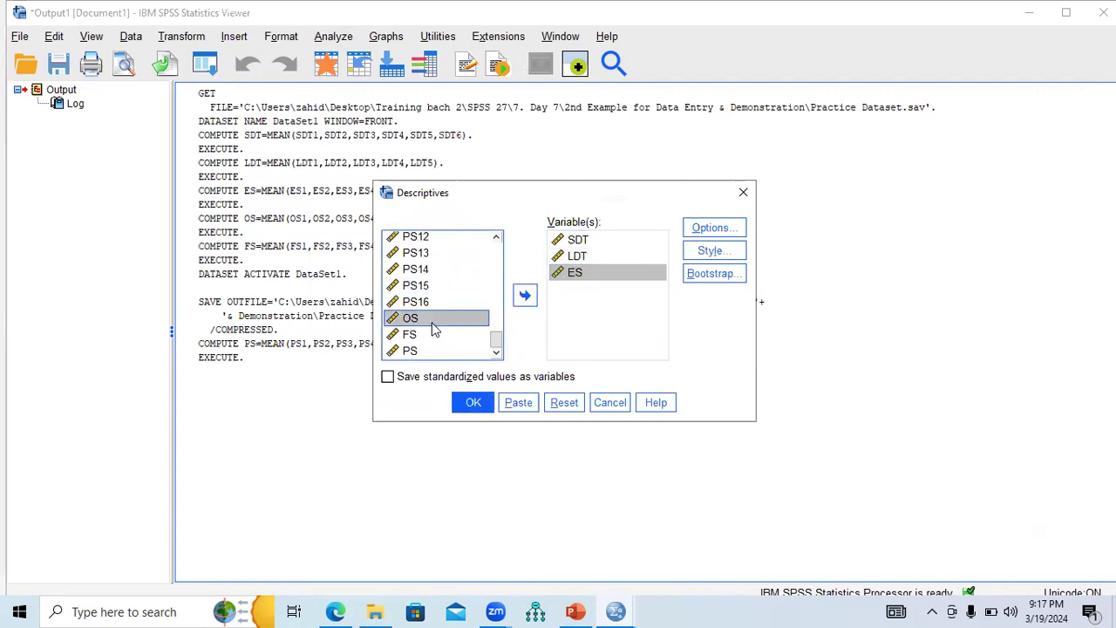
{"action": "left_click", "coordinate": [524, 294]}
{"action": "left_click", "coordinate": [410, 335]}
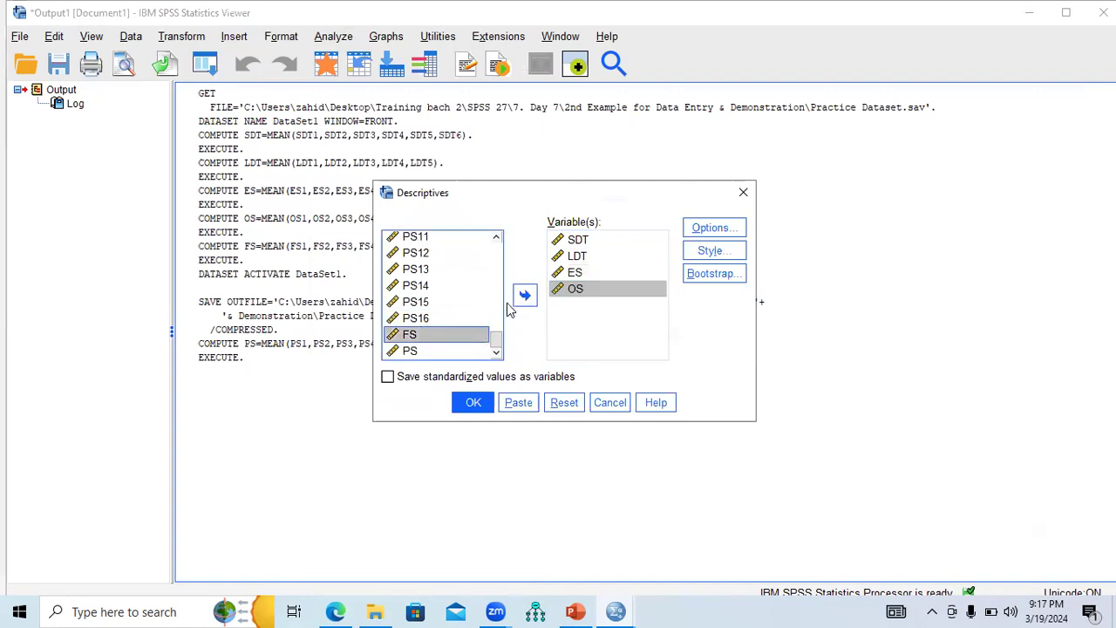
{"action": "left_click", "coordinate": [524, 295]}
{"action": "left_click", "coordinate": [410, 350]}
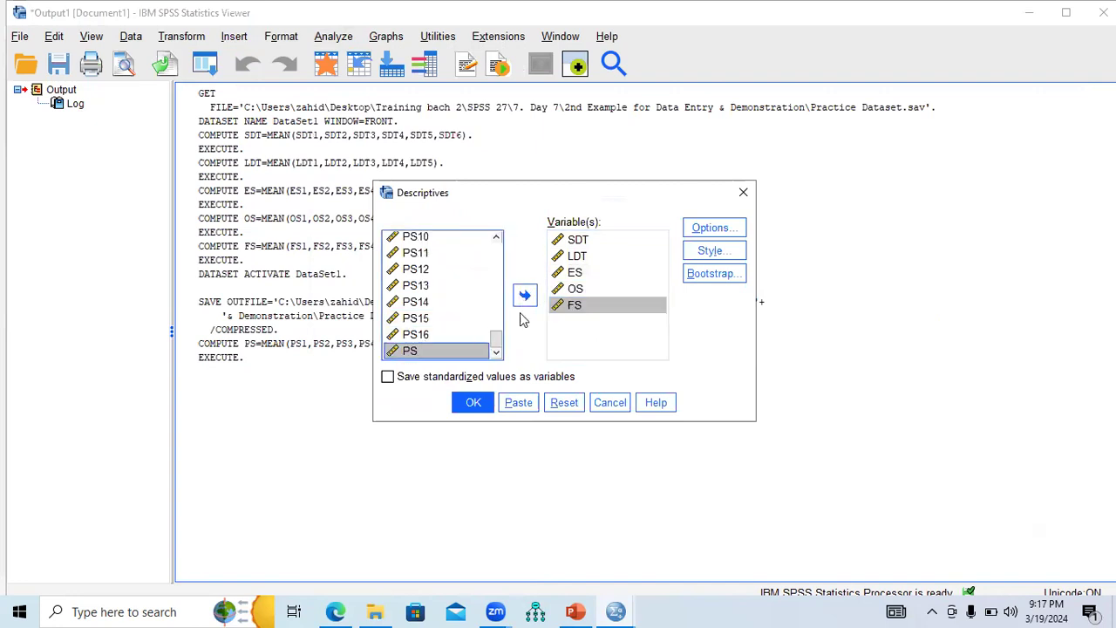
{"action": "left_click", "coordinate": [524, 296]}
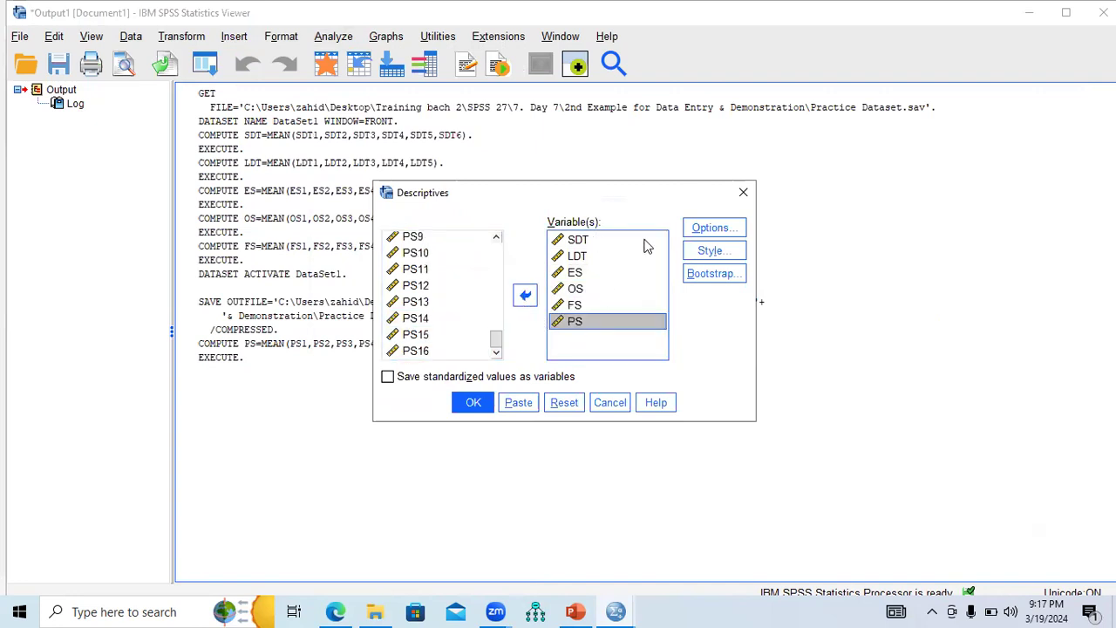
Include Kurtosis and Skewness among the statistics of the Descriptives analysis.
{"action": "left_click", "coordinate": [706, 228]}
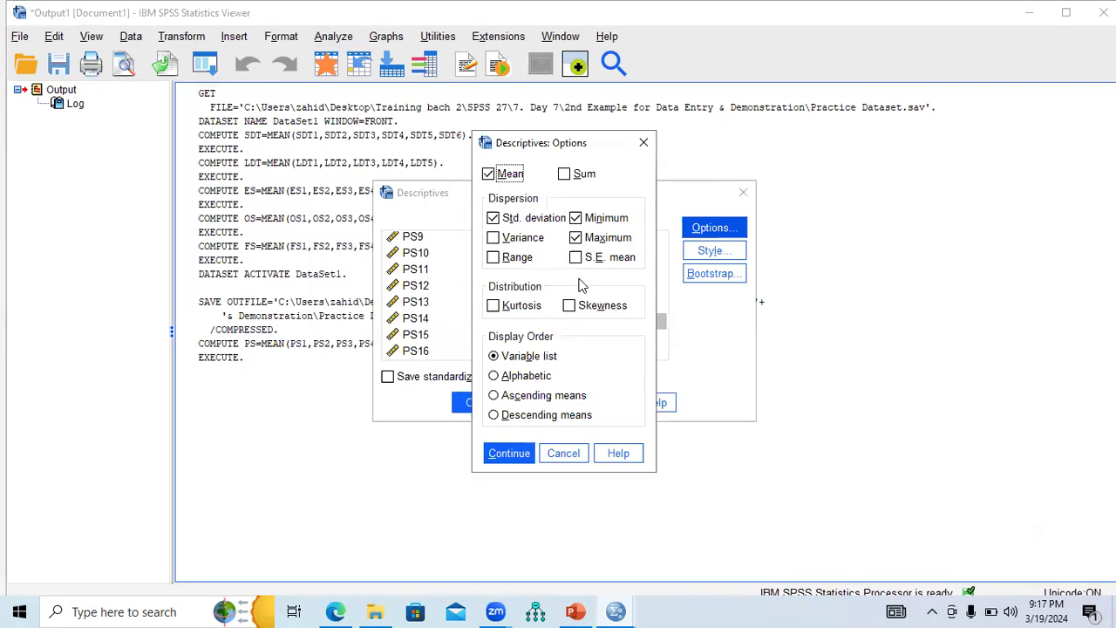
{"action": "left_click", "coordinate": [493, 307]}
{"action": "left_click", "coordinate": [569, 305]}
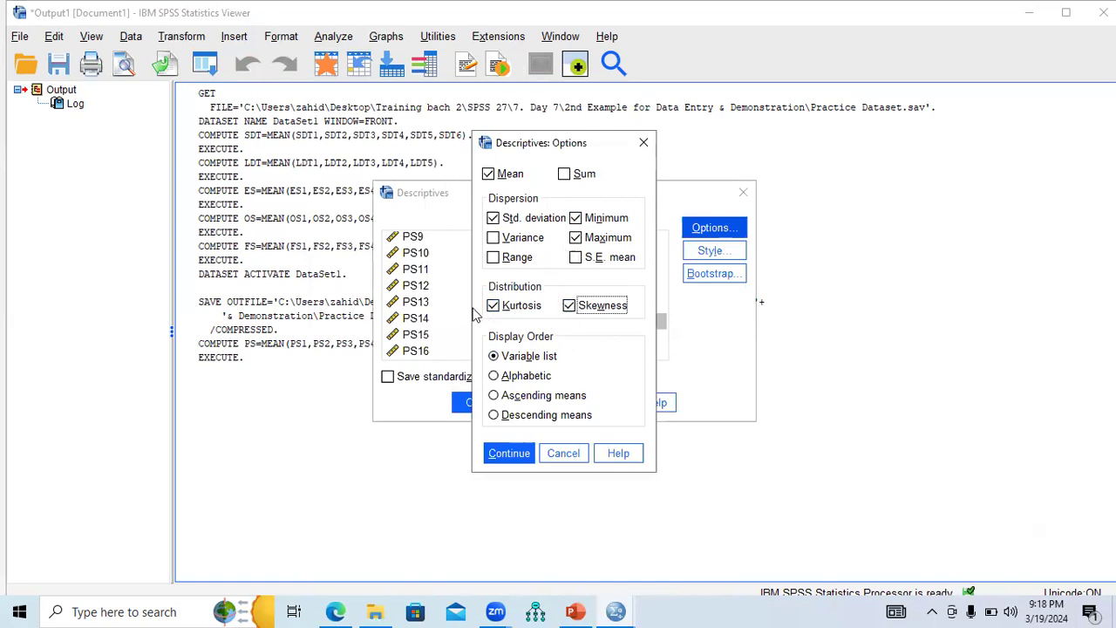
{"action": "left_click", "coordinate": [509, 452]}
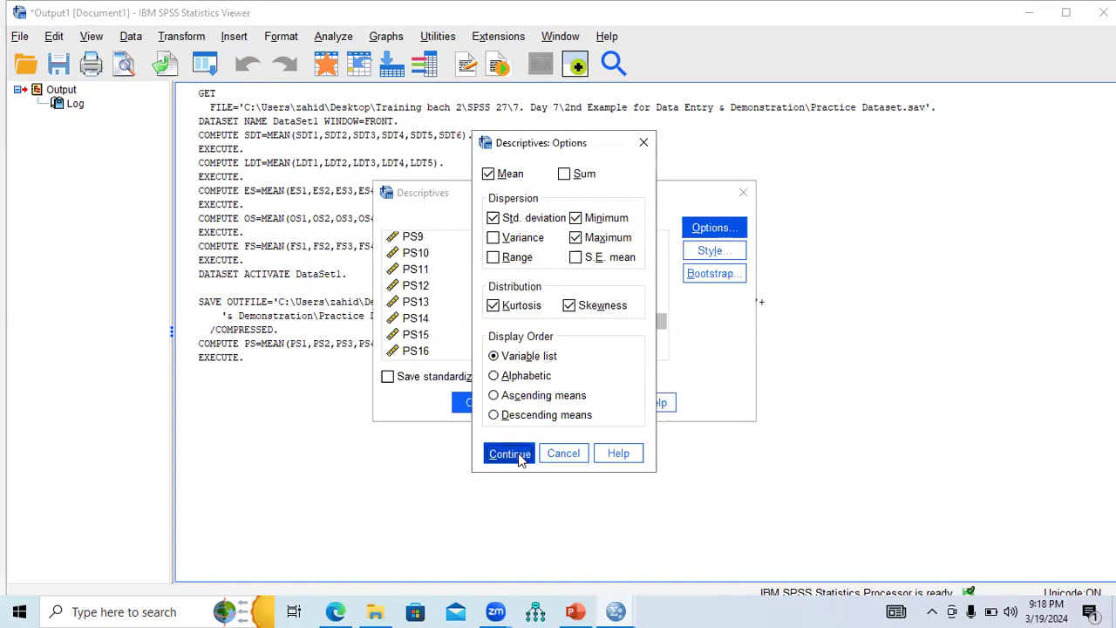
Check the table style, bootstrap and statistics options without changing them, and run the Descriptives analysis.
{"action": "left_click", "coordinate": [709, 252]}
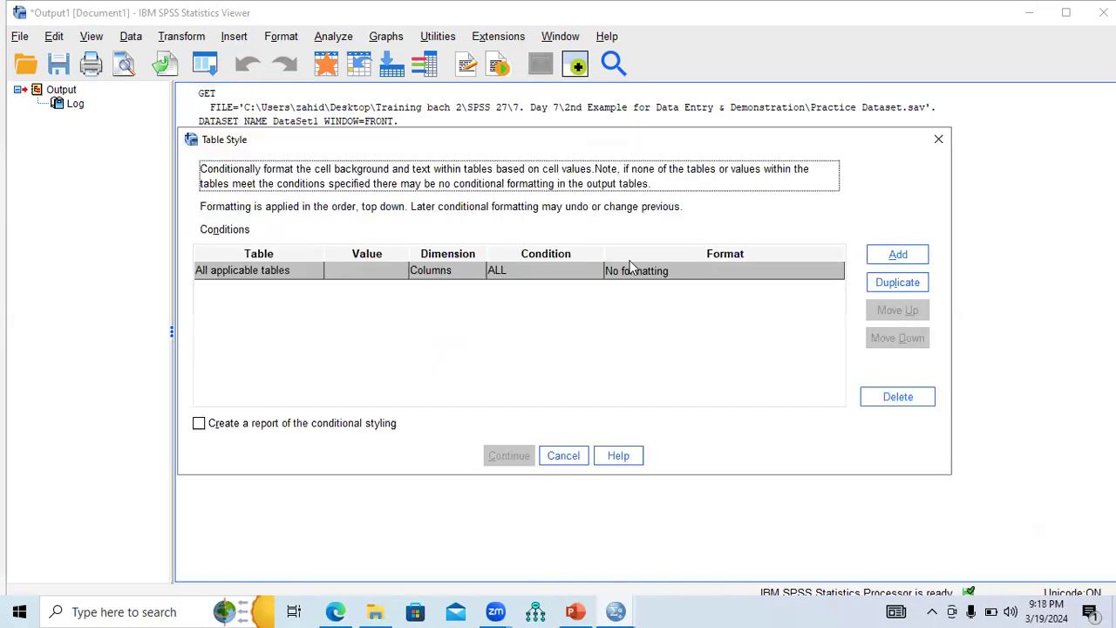
{"action": "left_click", "coordinate": [938, 140]}
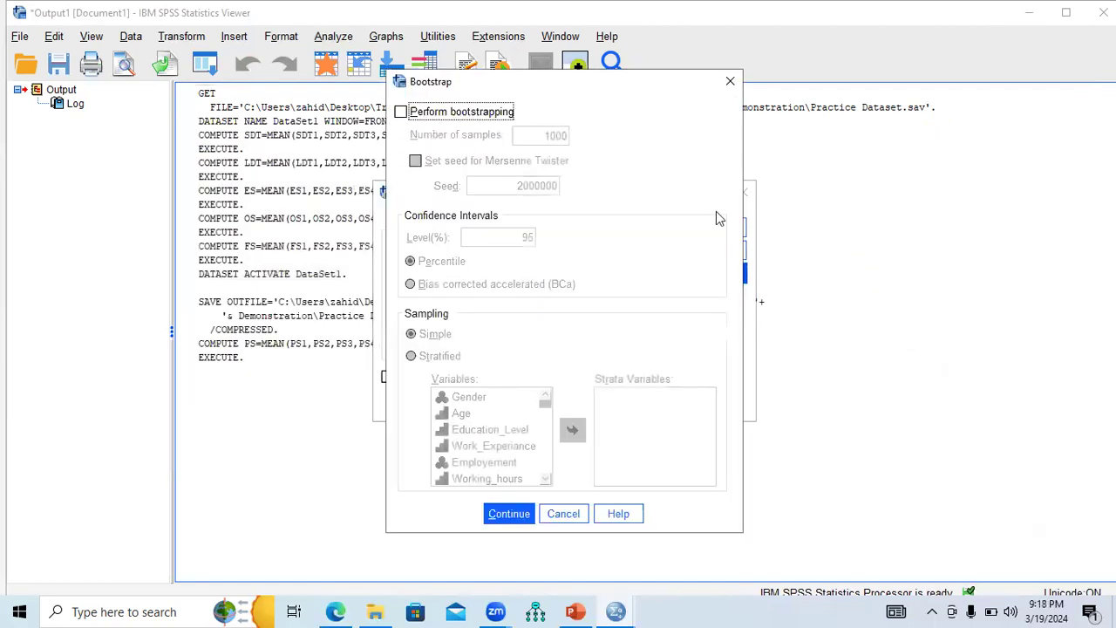
{"action": "left_click", "coordinate": [725, 88]}
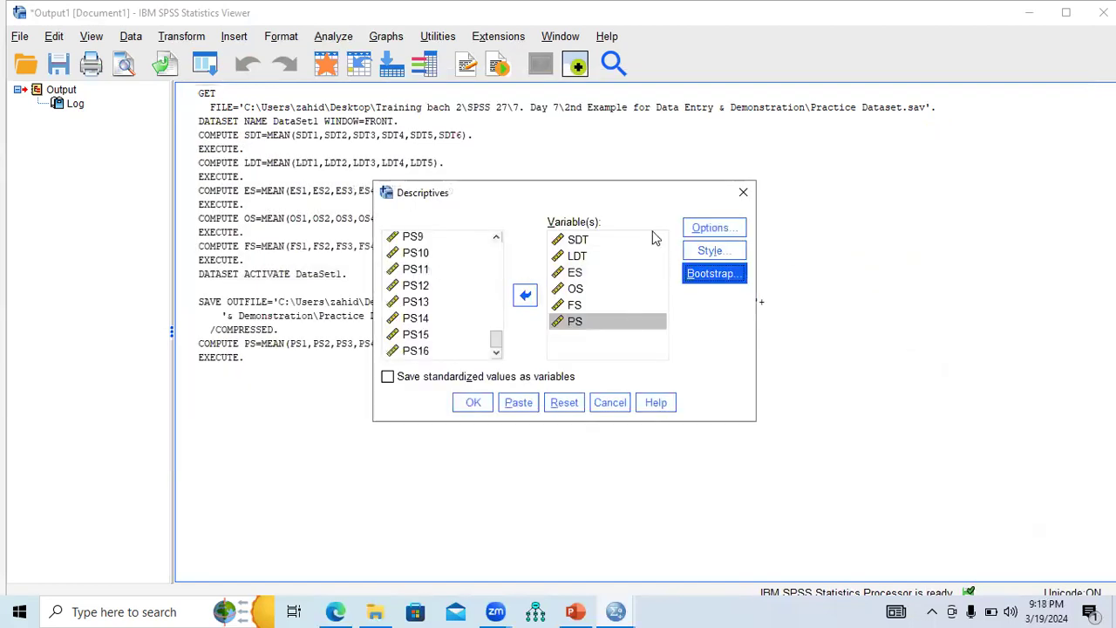
{"action": "left_click", "coordinate": [704, 227]}
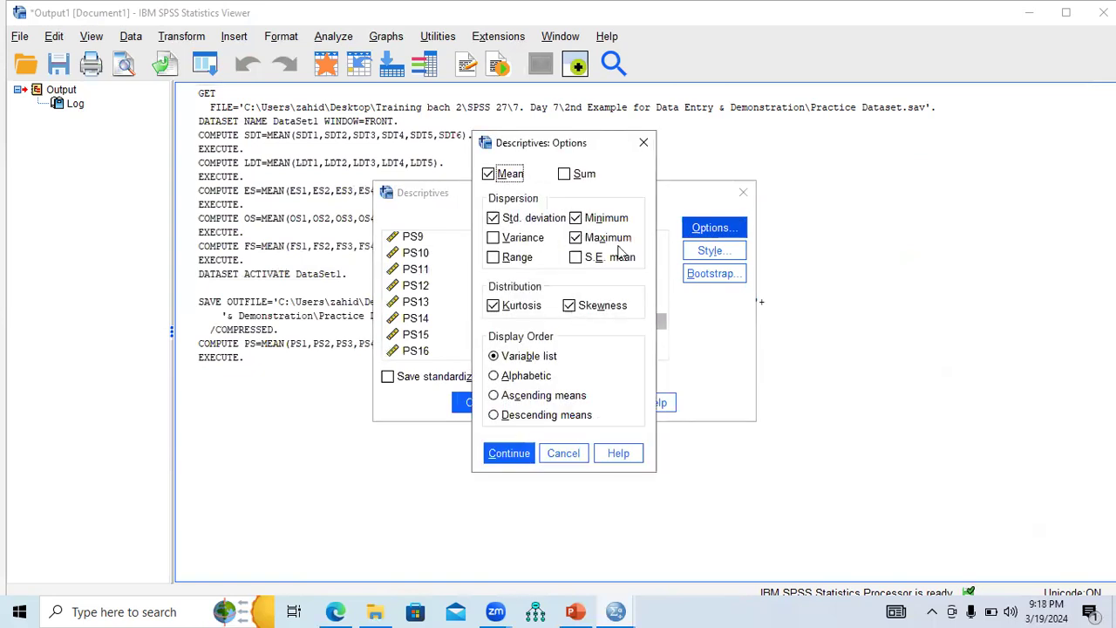
{"action": "left_click", "coordinate": [643, 144]}
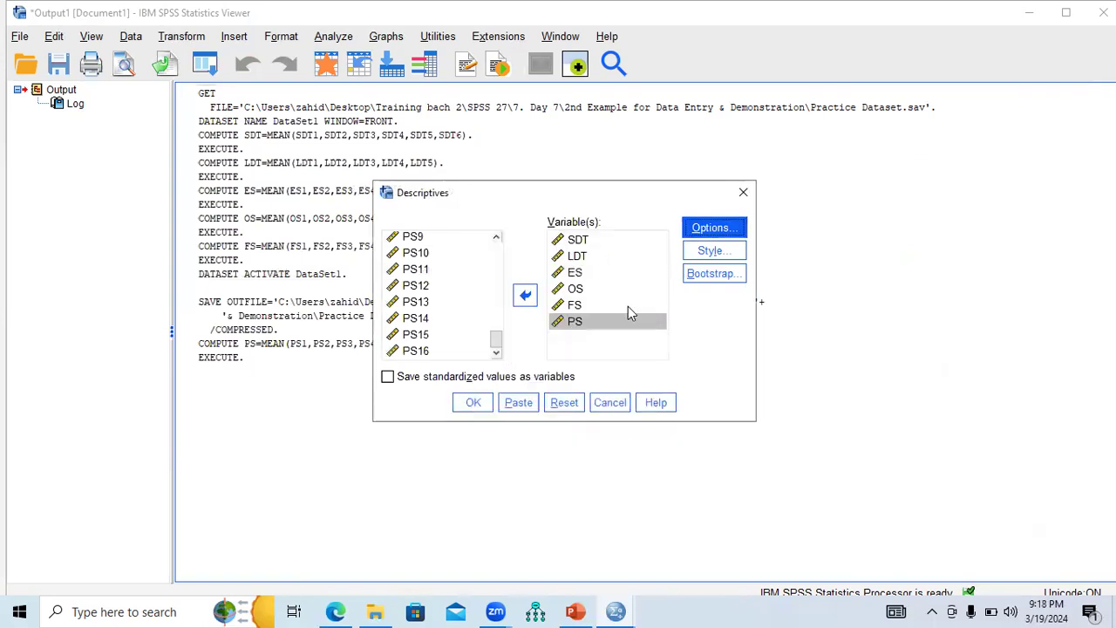
{"action": "left_click", "coordinate": [474, 403]}
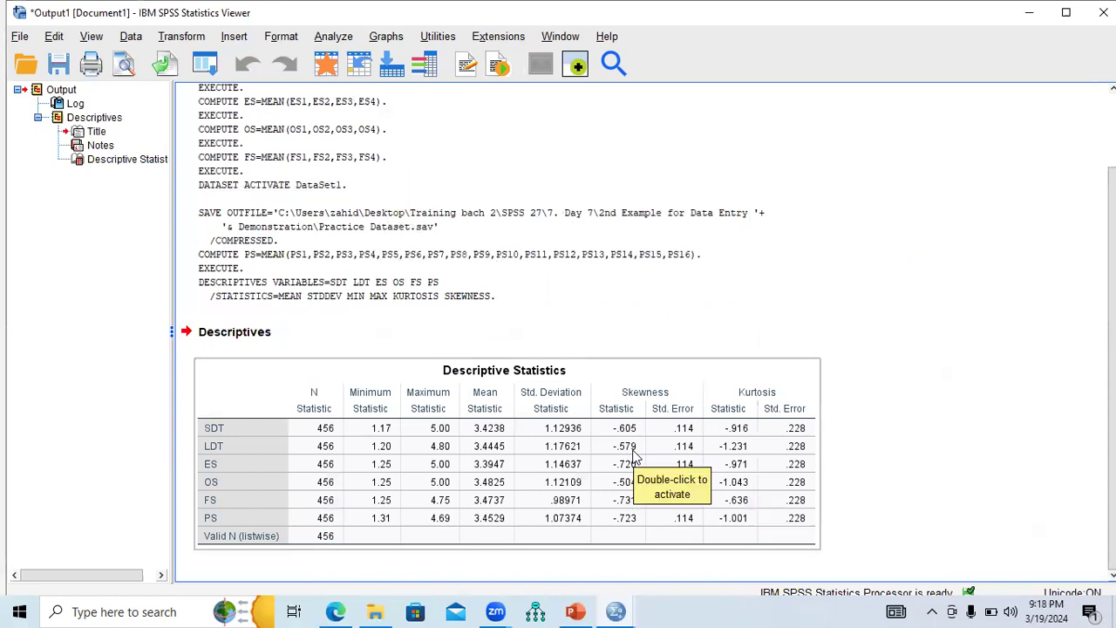
Switch to the Practice Dataset's data view and check the case rows from the first to the last.
{"action": "left_click", "coordinate": [624, 568]}
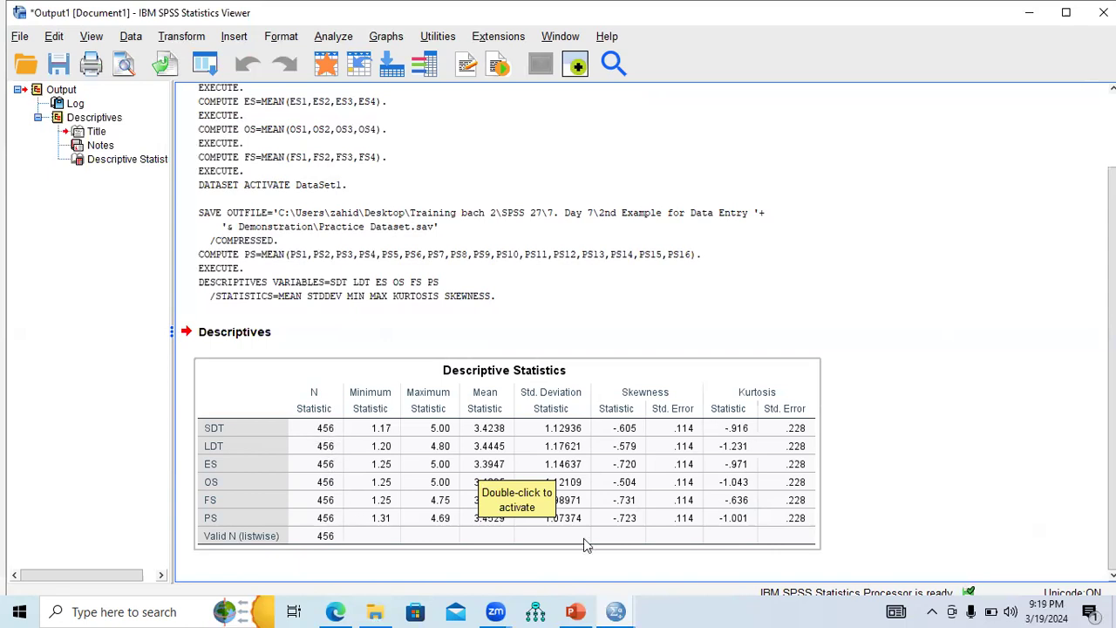
{"action": "mouse_move", "coordinate": [620, 598]}
{"action": "left_click", "coordinate": [656, 576]}
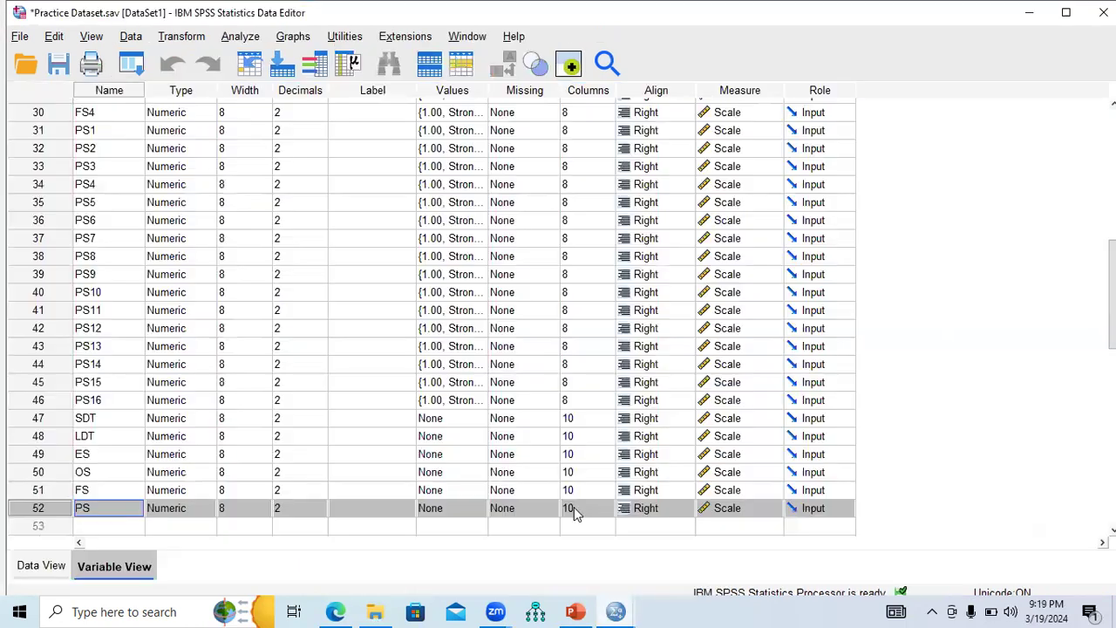
{"action": "left_click", "coordinate": [43, 566]}
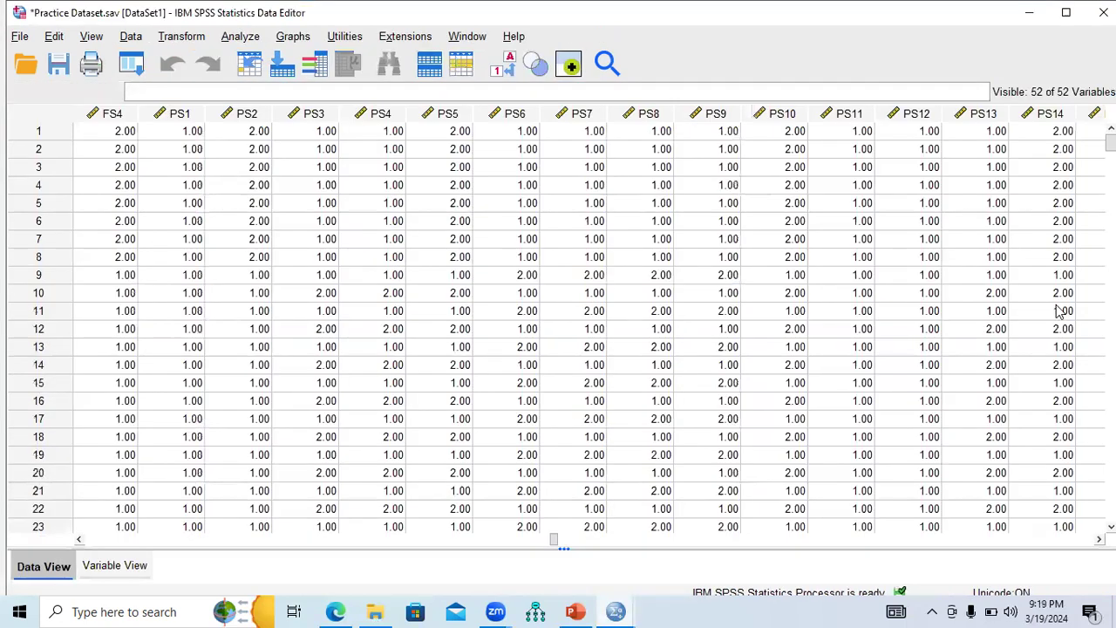
{"action": "left_click", "coordinate": [52, 133]}
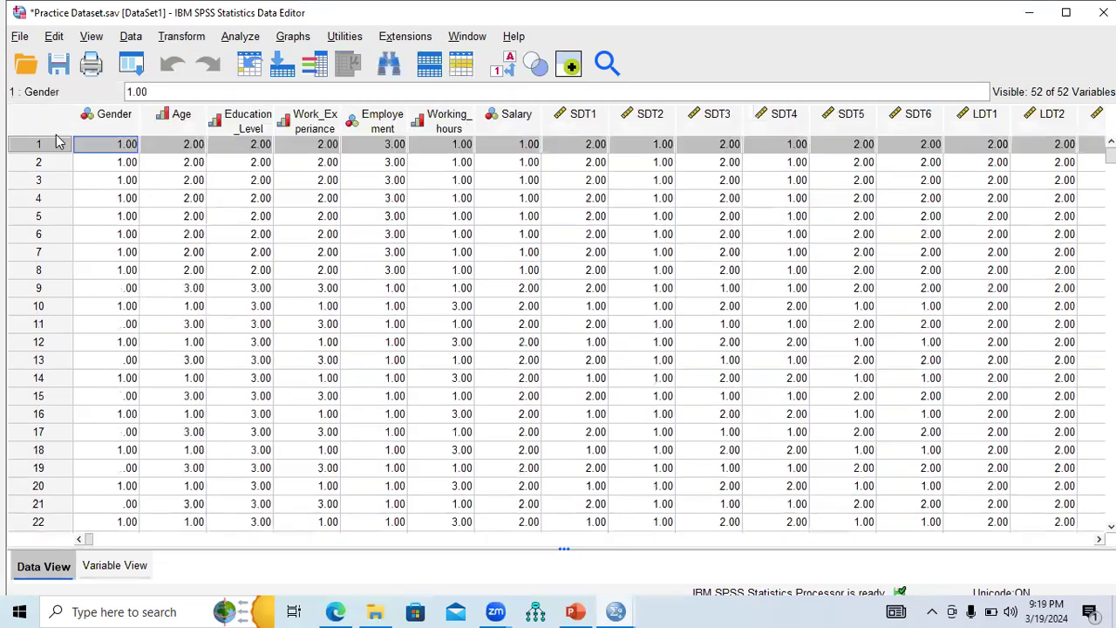
{"action": "left_click_drag", "start_coordinate": [40, 198], "coordinate": [40, 216]}
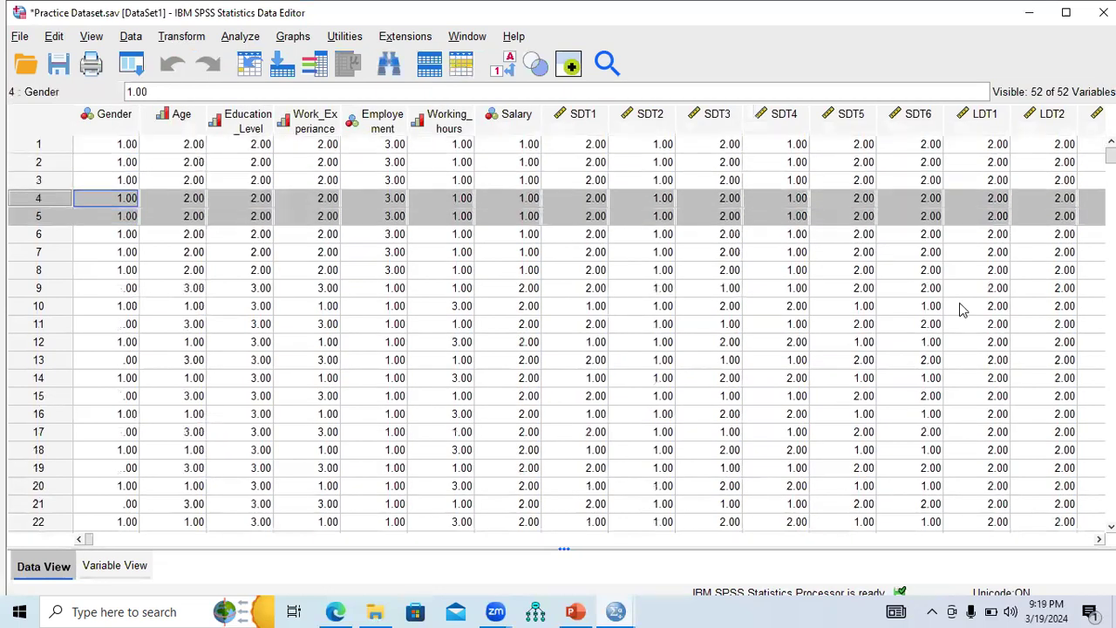
{"action": "scroll", "coordinate": [558, 334], "scroll_direction": "down", "scroll_amount": 20}
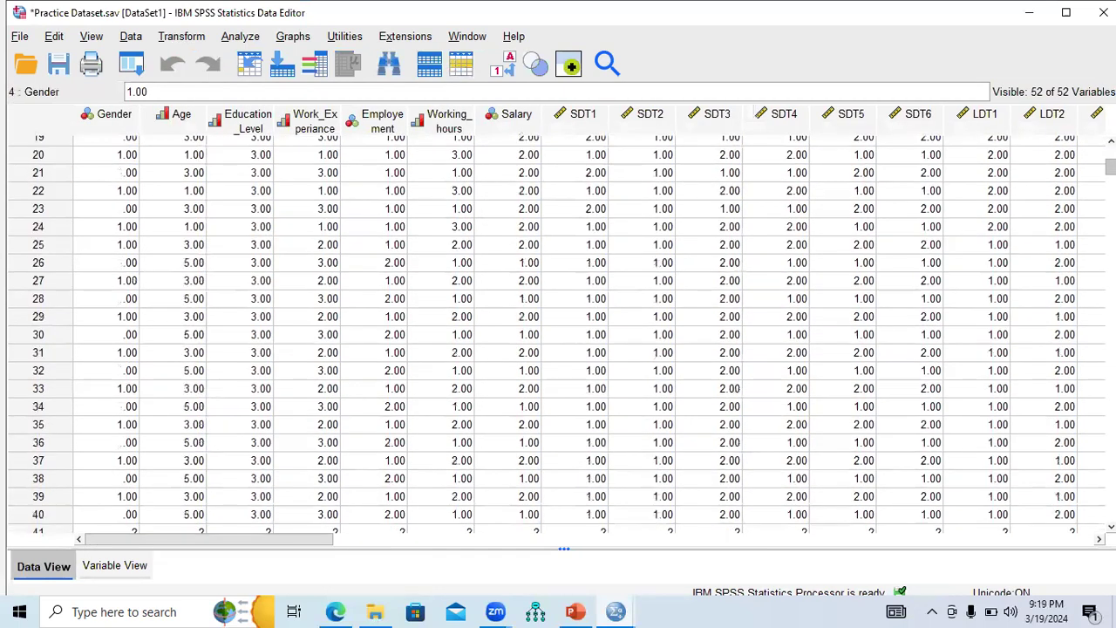
{"action": "scroll", "coordinate": [558, 335], "scroll_direction": "down", "scroll_amount": 20}
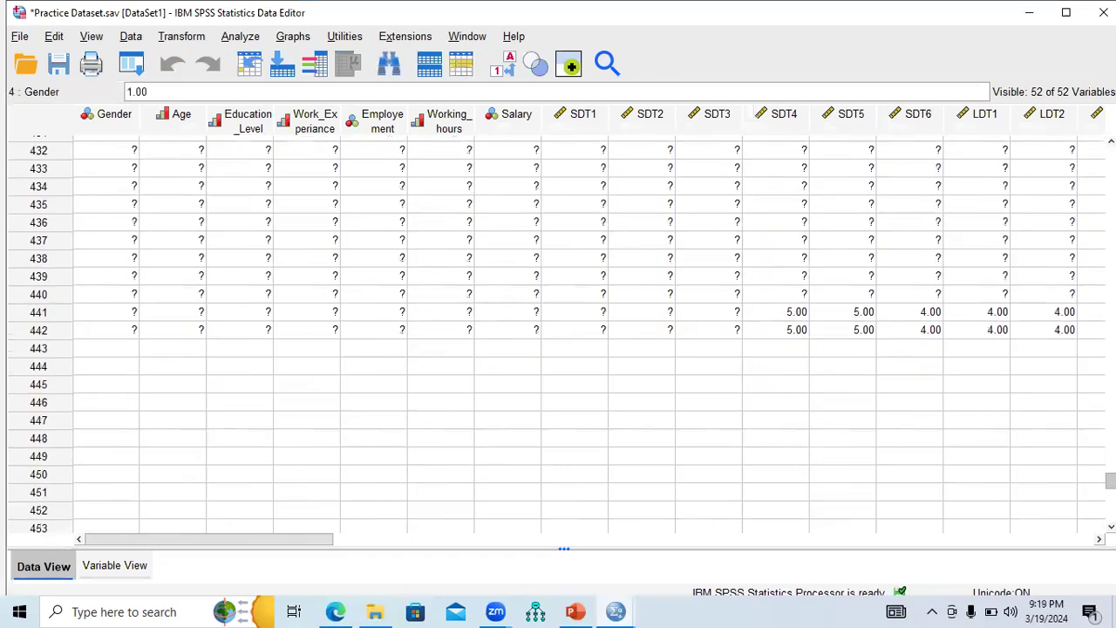
{"action": "scroll", "coordinate": [558, 335], "scroll_direction": "up", "scroll_amount": 12}
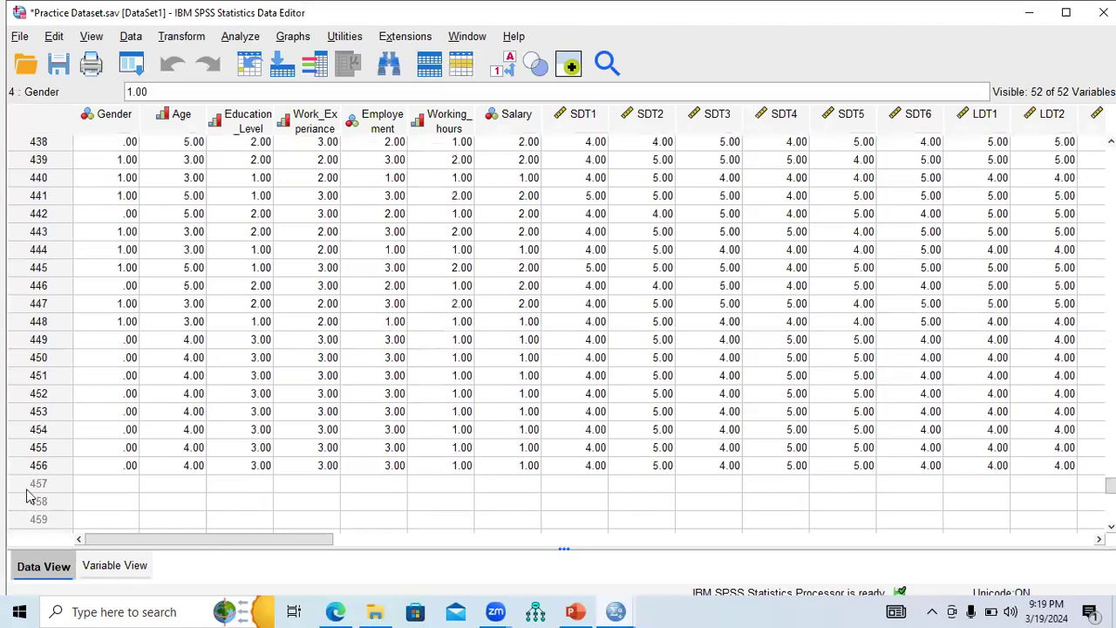
{"action": "left_click", "coordinate": [38, 465]}
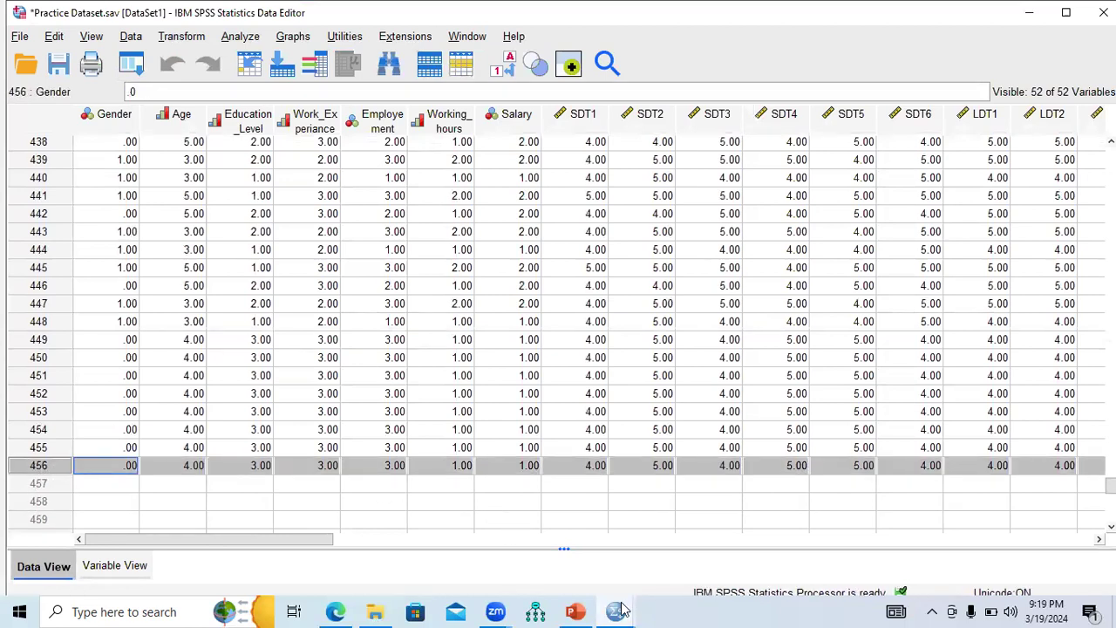
Return to the SPSS output window and examine the Minimum and Maximum columns of the Descriptive Statistics table.
{"action": "mouse_move", "coordinate": [622, 610]}
{"action": "left_click", "coordinate": [462, 521]}
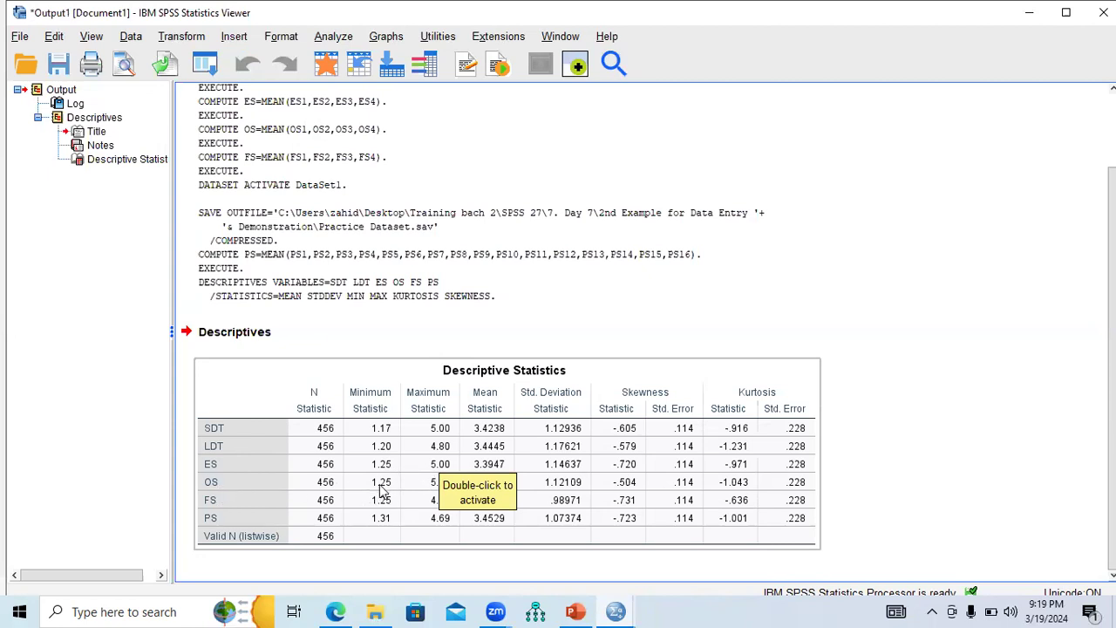
{"action": "left_click", "coordinate": [427, 492]}
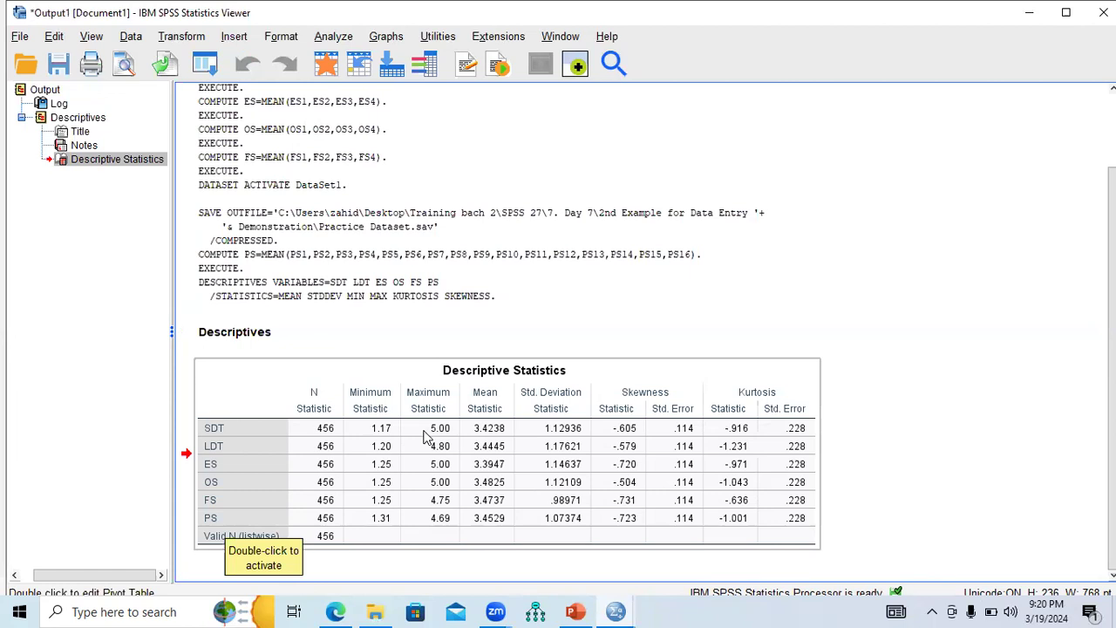
Switch to the questionnaire PDF in Edge and find Section – 2 on page 2.
{"action": "left_click", "coordinate": [335, 611]}
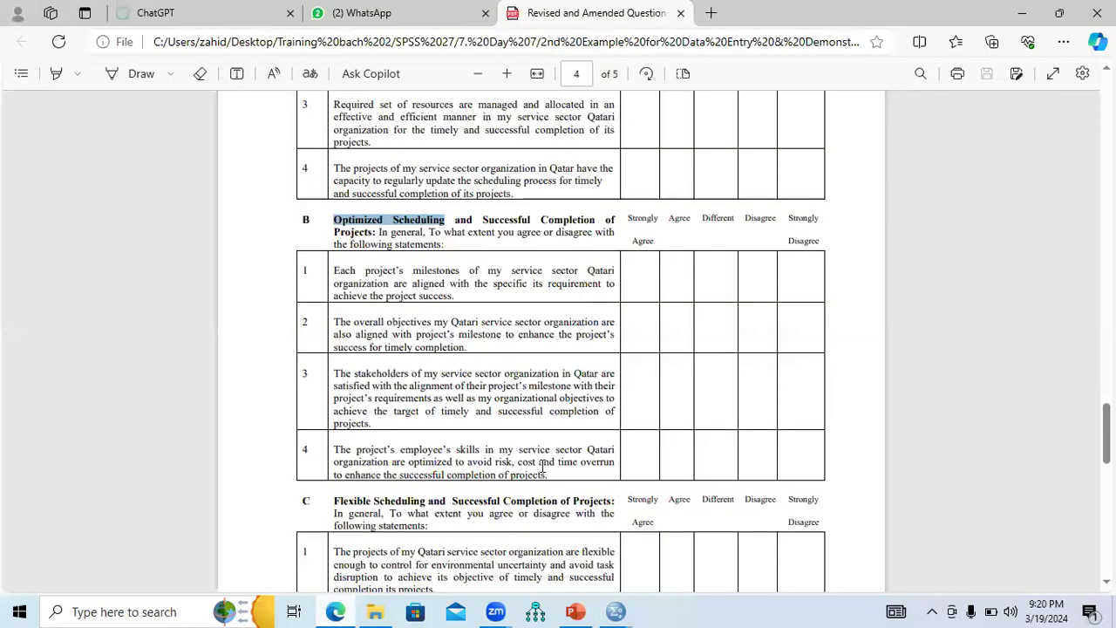
{"action": "scroll", "coordinate": [1105, 433], "scroll_direction": "up", "scroll_amount": 4}
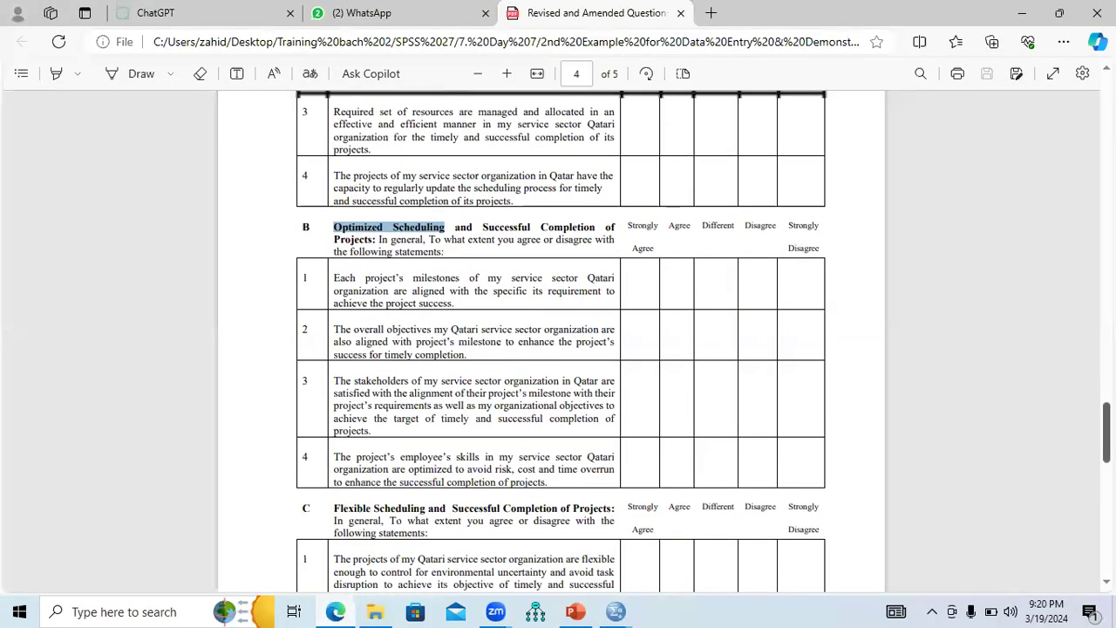
{"action": "scroll", "coordinate": [1106, 434], "scroll_direction": "up", "scroll_amount": 14}
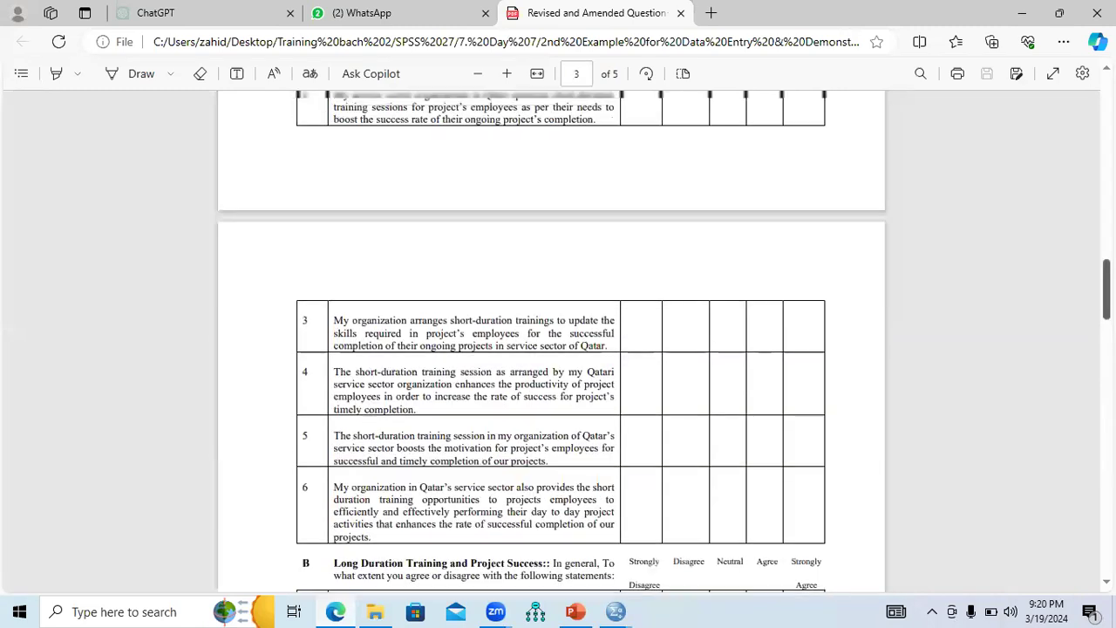
{"action": "scroll", "coordinate": [551, 340], "scroll_direction": "up", "scroll_amount": 5}
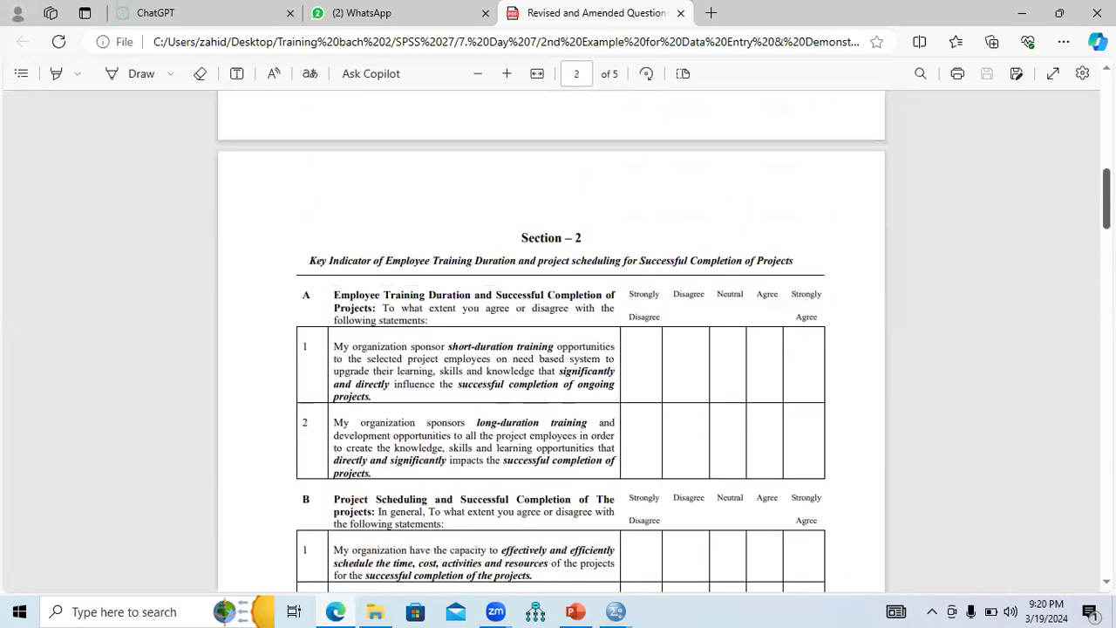
{"action": "scroll", "coordinate": [551, 340], "scroll_direction": "down", "scroll_amount": 1}
{"action": "scroll", "coordinate": [551, 340], "scroll_direction": "up", "scroll_amount": 4}
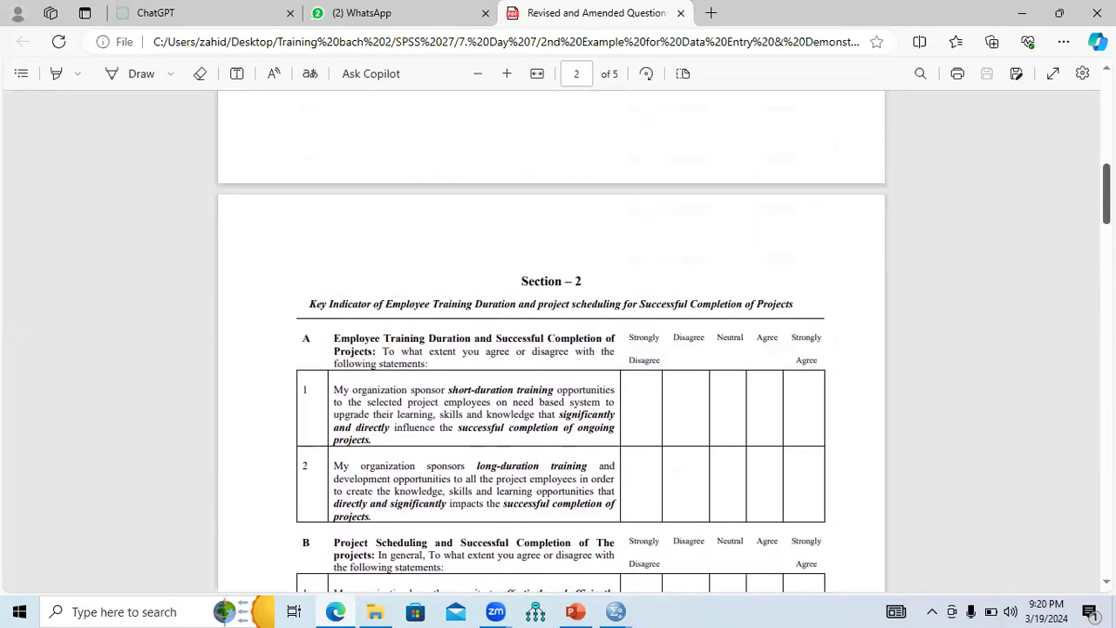
{"action": "scroll", "coordinate": [551, 340], "scroll_direction": "down", "scroll_amount": 4}
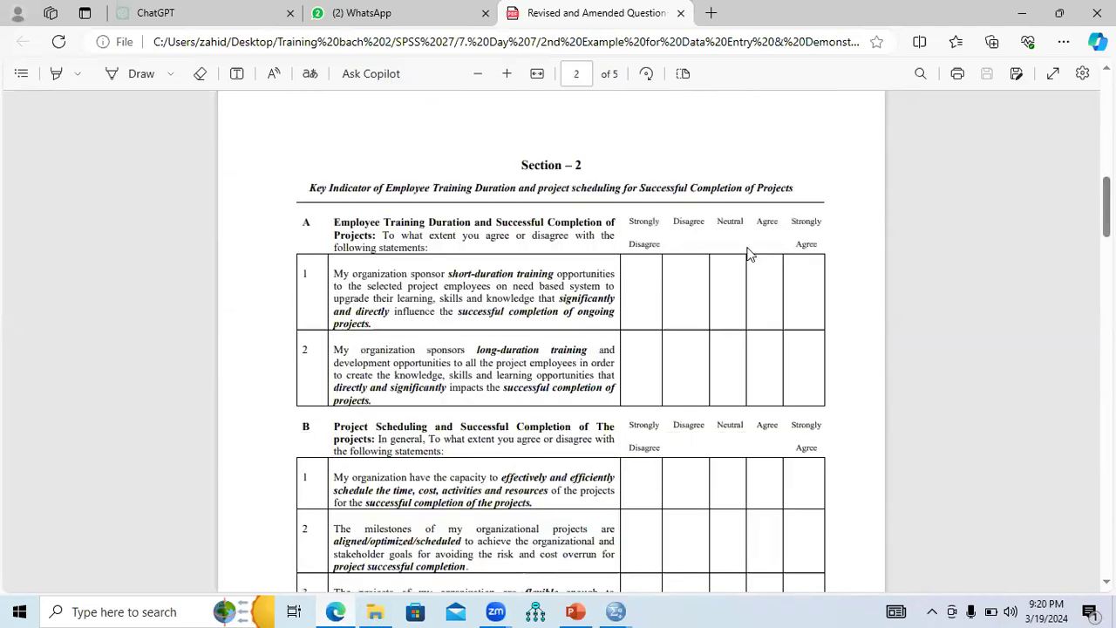
Highlight the agreement scale labels of part A and its first statement on short-duration training to examine how responses are rated.
{"action": "left_click_drag", "start_coordinate": [630, 220], "coordinate": [791, 266]}
{"action": "left_click", "coordinate": [686, 246]}
{"action": "left_click", "coordinate": [759, 227]}
{"action": "double_click", "coordinate": [776, 226]}
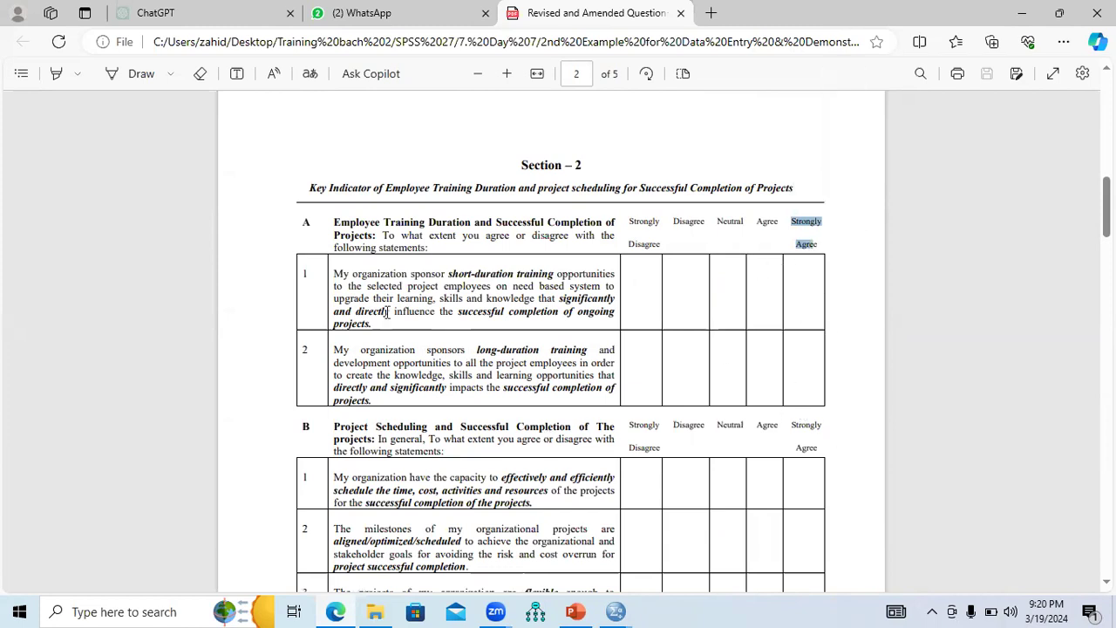
{"action": "left_click_drag", "start_coordinate": [339, 276], "coordinate": [389, 334]}
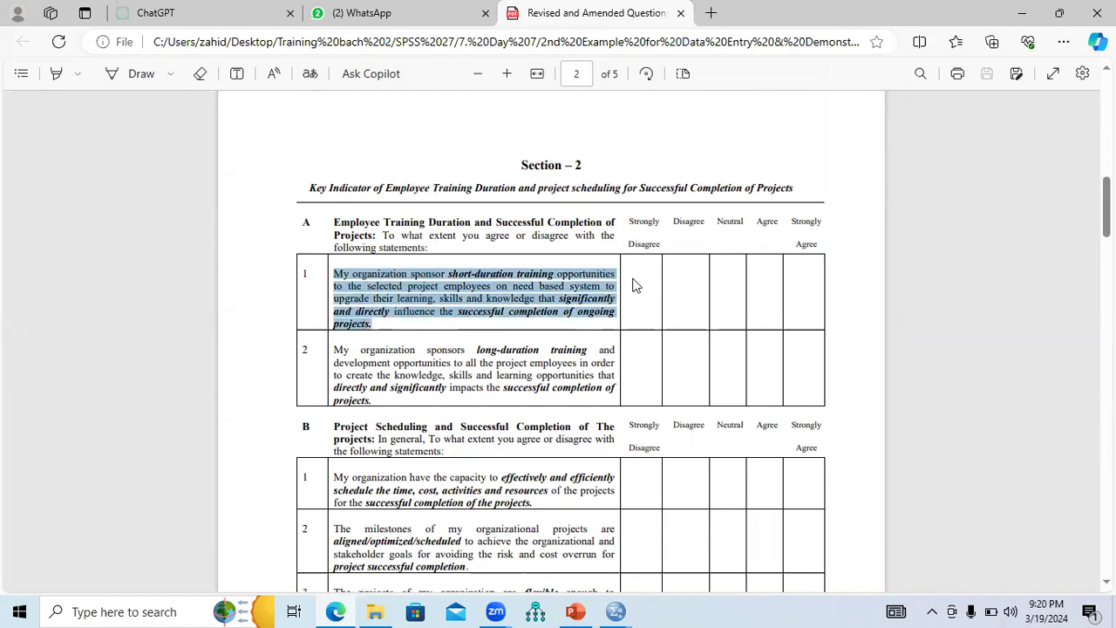
{"action": "left_click_drag", "start_coordinate": [630, 222], "coordinate": [660, 246]}
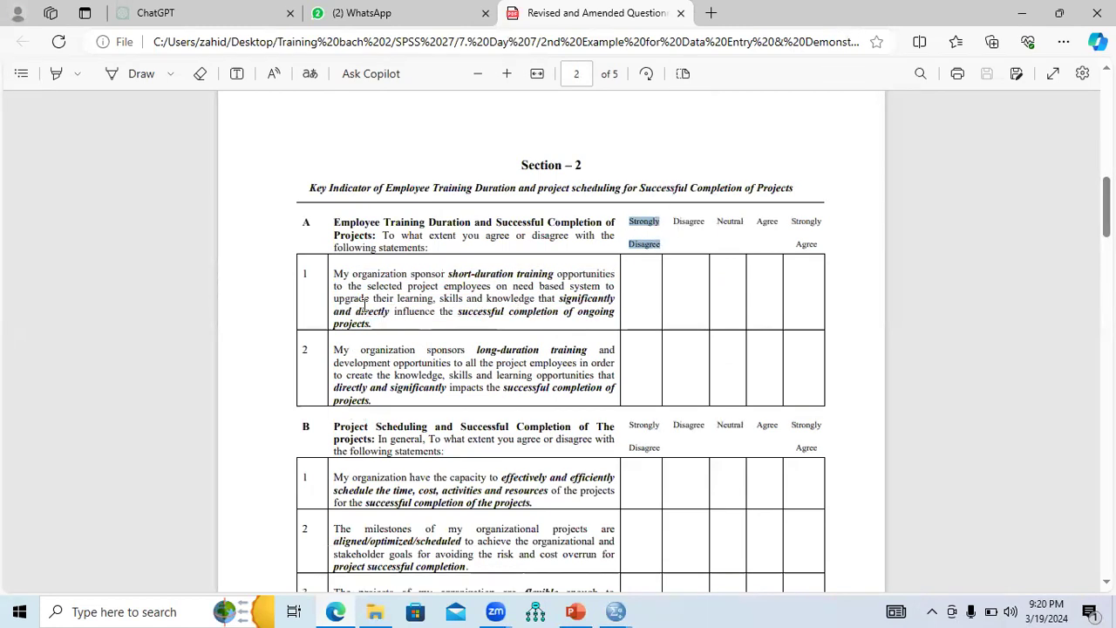
Examine the short-duration training statement in Section 2 together with its Strongly Disagree and Disagree response options.
{"action": "left_click_drag", "start_coordinate": [373, 324], "coordinate": [336, 273]}
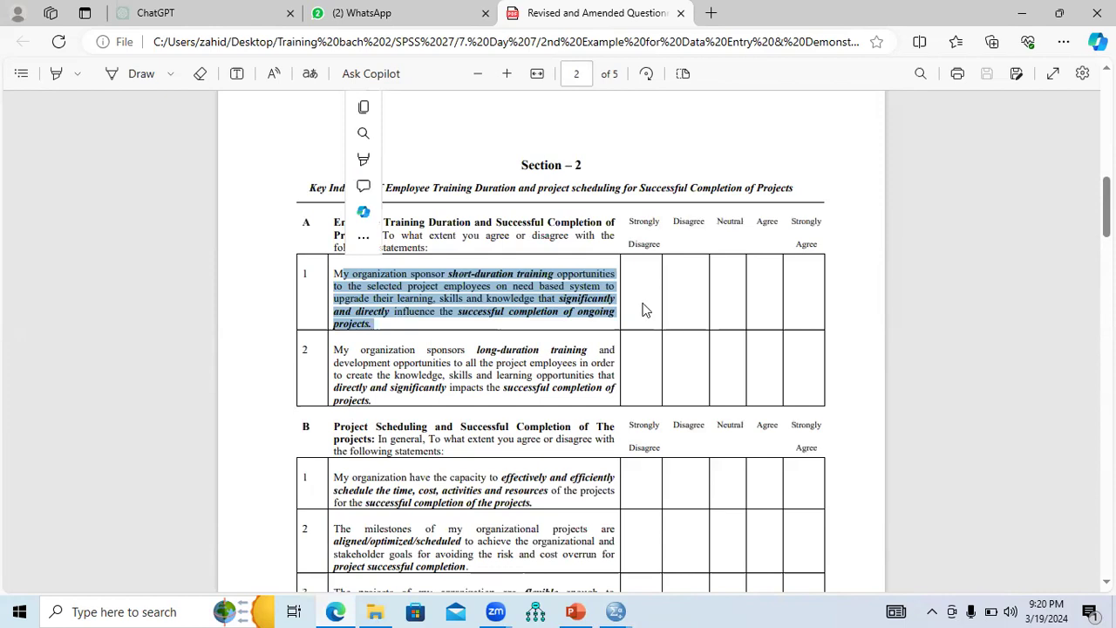
{"action": "left_click_drag", "start_coordinate": [629, 225], "coordinate": [656, 262]}
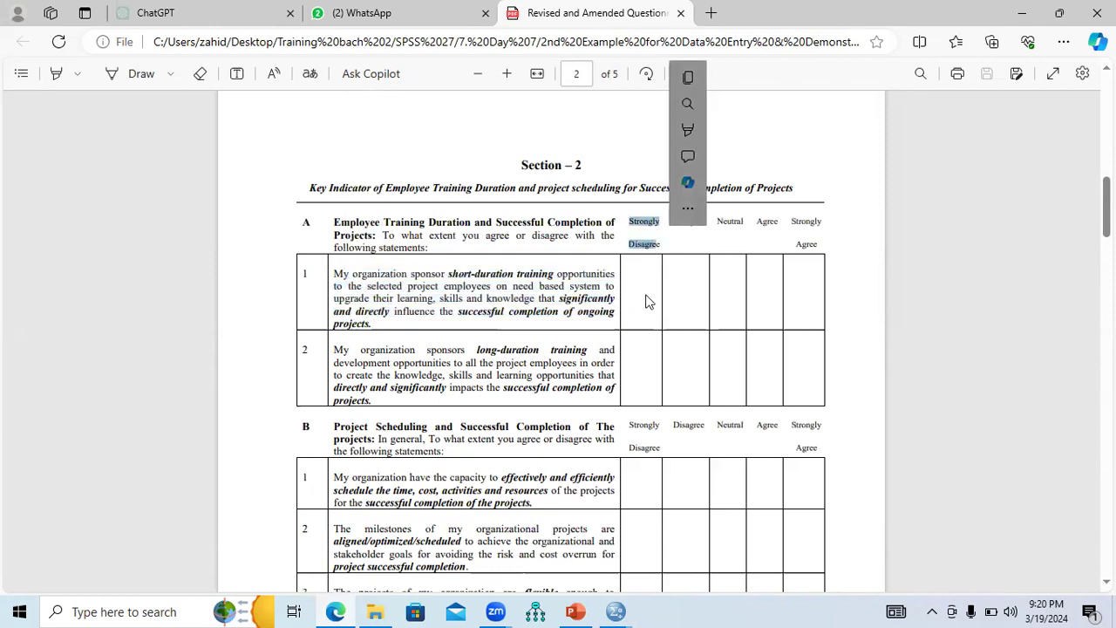
{"action": "left_click", "coordinate": [688, 229]}
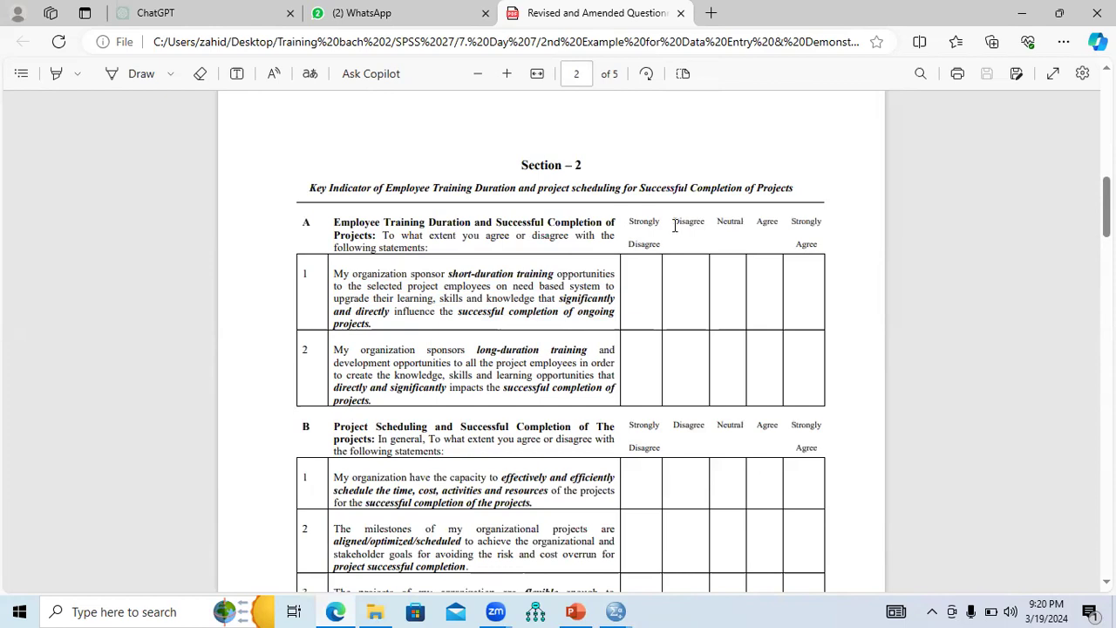
{"action": "left_click_drag", "start_coordinate": [698, 229], "coordinate": [707, 228]}
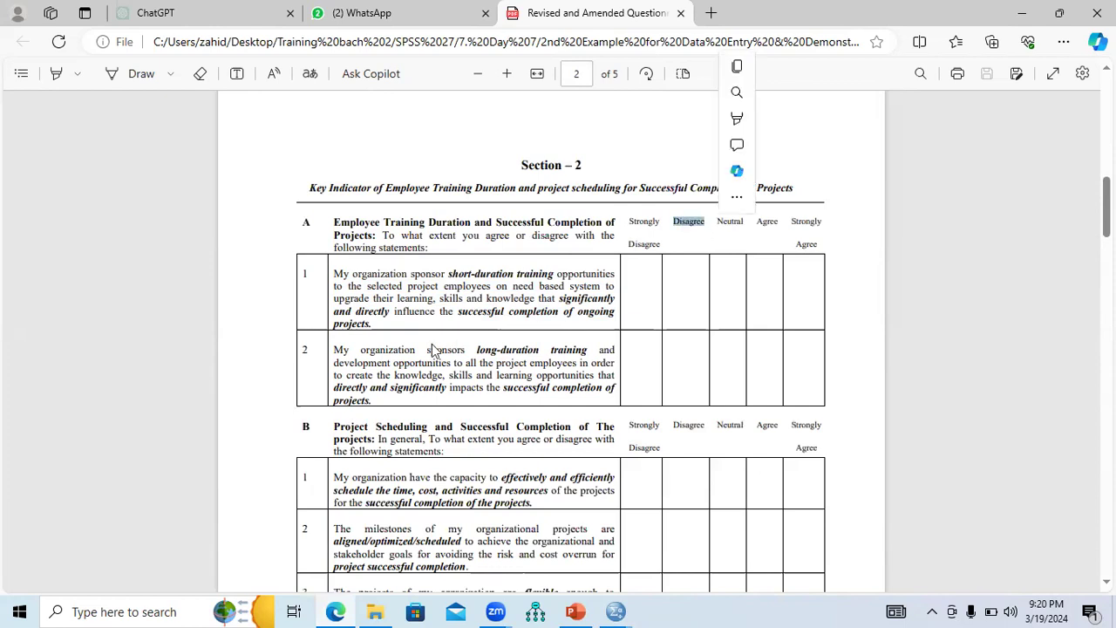
{"action": "left_click_drag", "start_coordinate": [373, 325], "coordinate": [344, 275]}
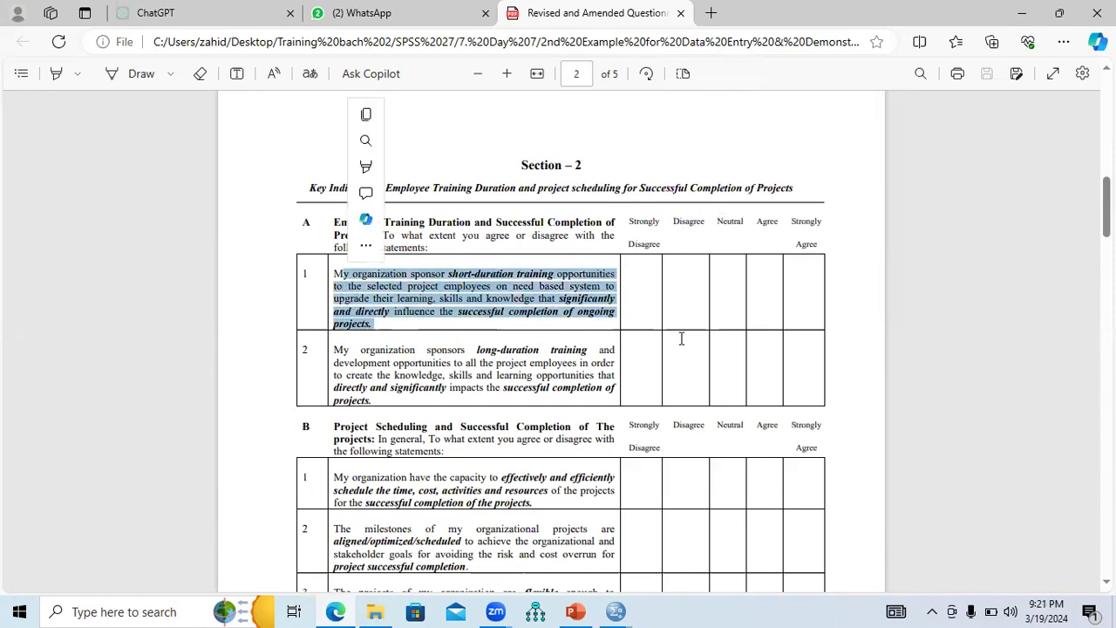
{"action": "double_click", "coordinate": [677, 225]}
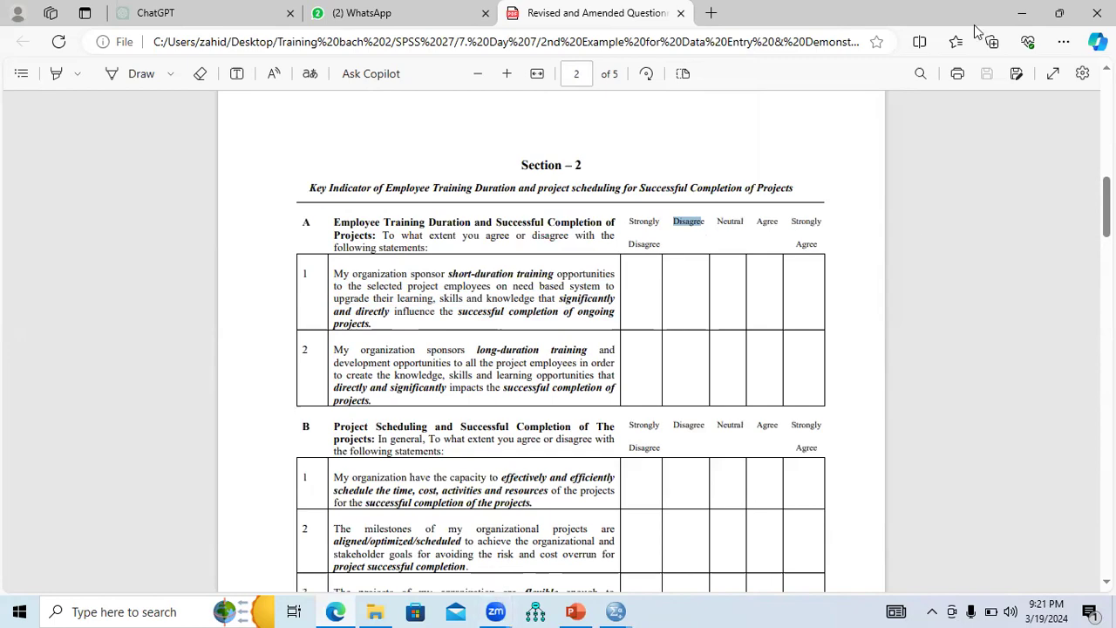
Minimize the questionnaire and the SPSS data windows, and open the "9. Day 9" folder inside SPSS 27.
{"action": "left_click", "coordinate": [1020, 14]}
{"action": "left_click", "coordinate": [1018, 15]}
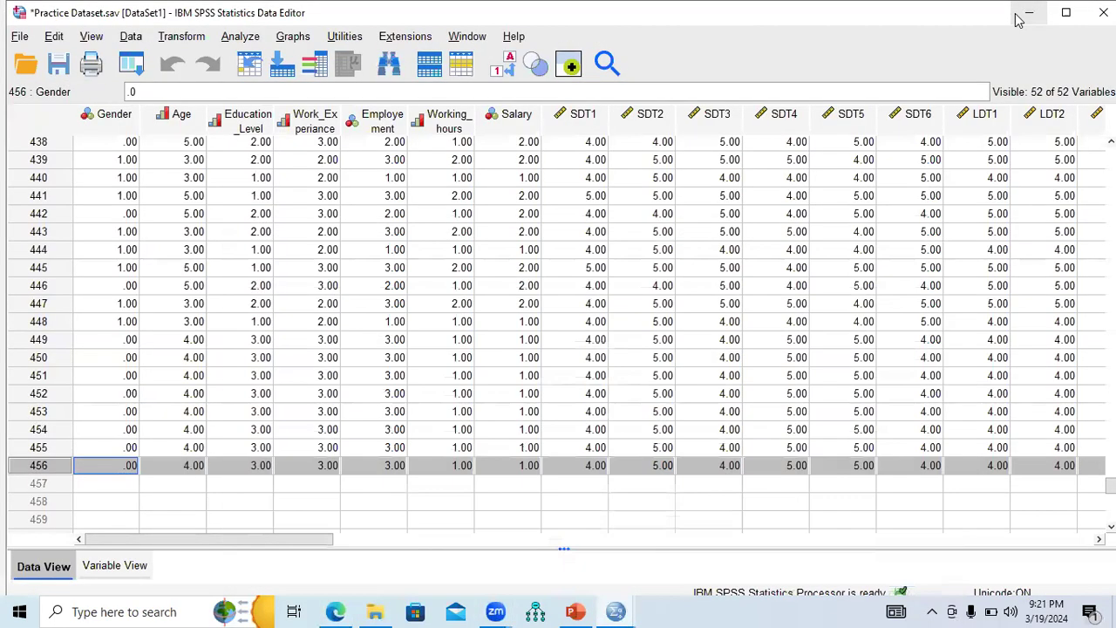
{"action": "left_click", "coordinate": [1016, 18]}
{"action": "left_click", "coordinate": [1026, 25]}
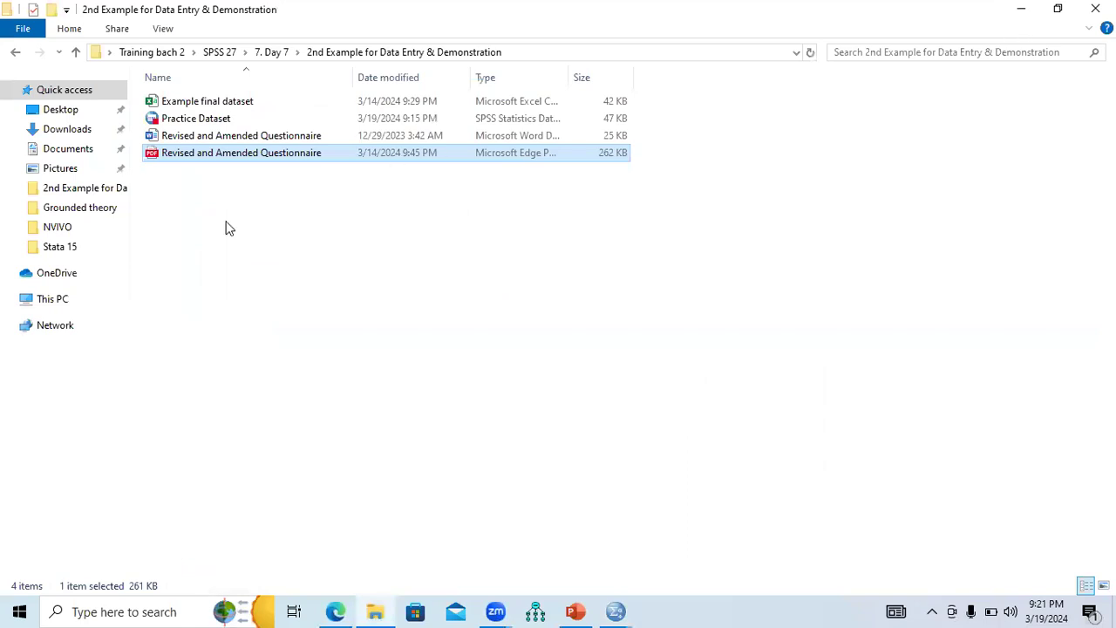
{"action": "left_click", "coordinate": [76, 54]}
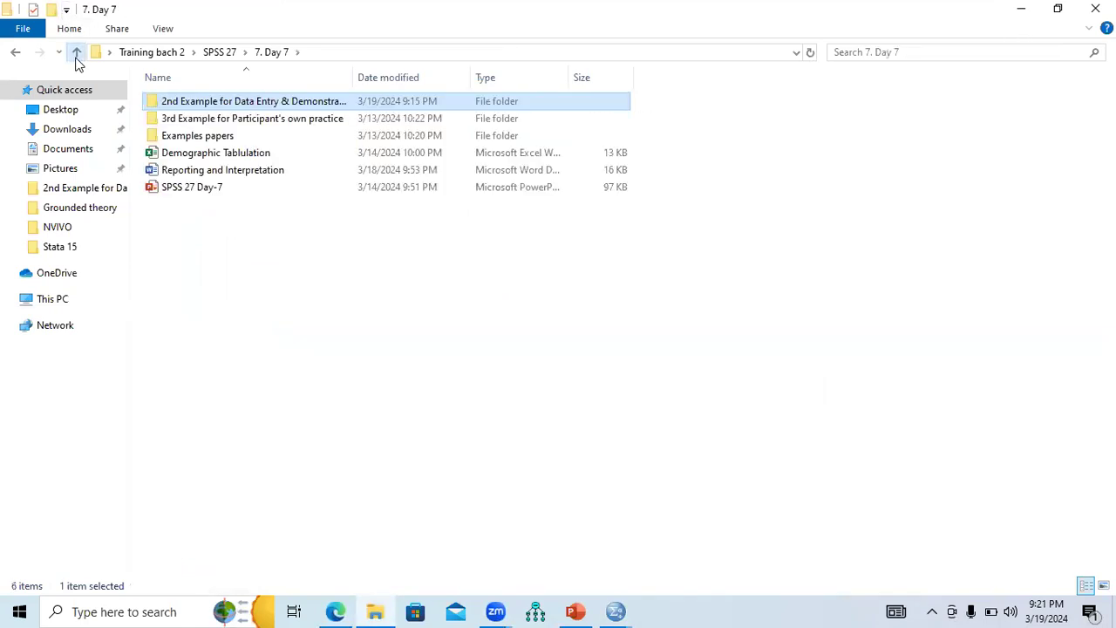
{"action": "left_click", "coordinate": [76, 54]}
{"action": "double_click", "coordinate": [199, 224]}
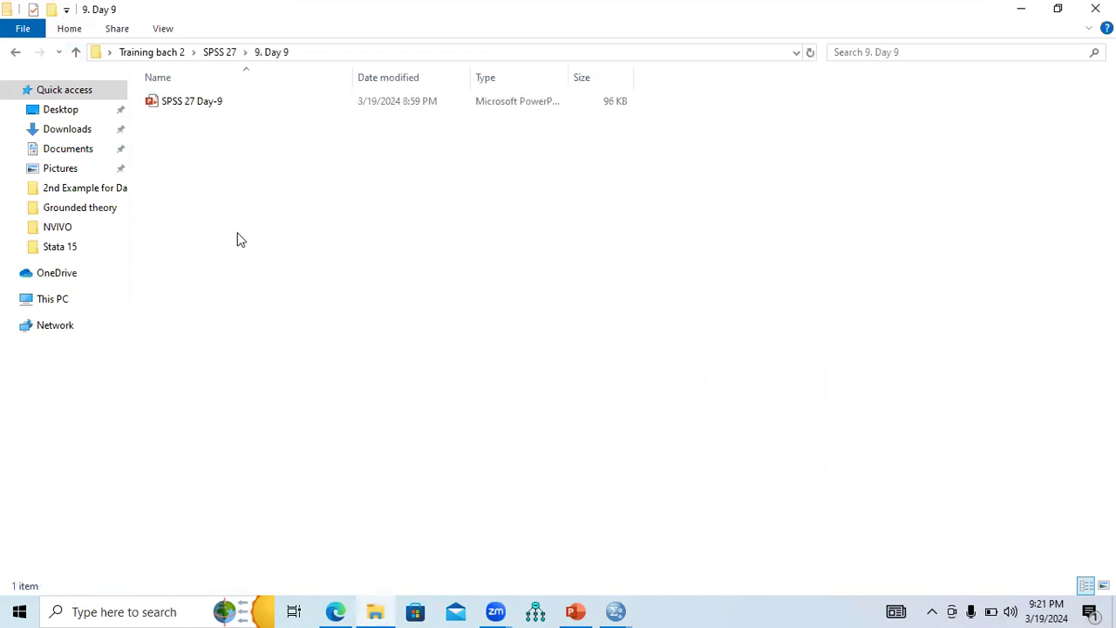
Create a Word document named "Scale interpretations" in the Day 9 folder and open it.
{"action": "right_click", "coordinate": [241, 187]}
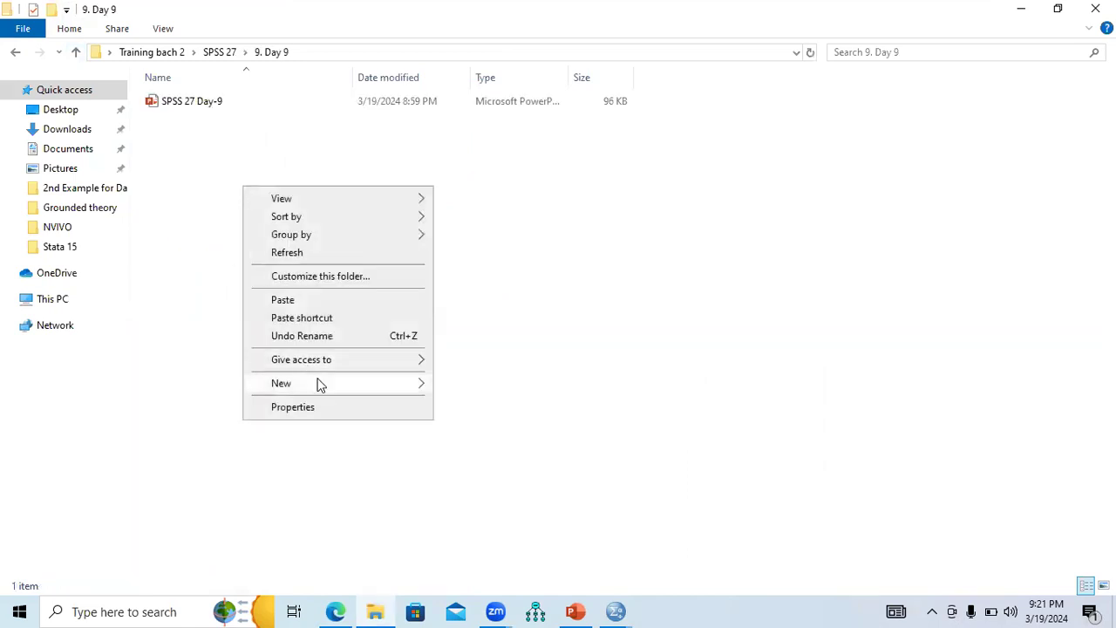
{"action": "mouse_move", "coordinate": [319, 385]}
{"action": "left_click", "coordinate": [505, 459]}
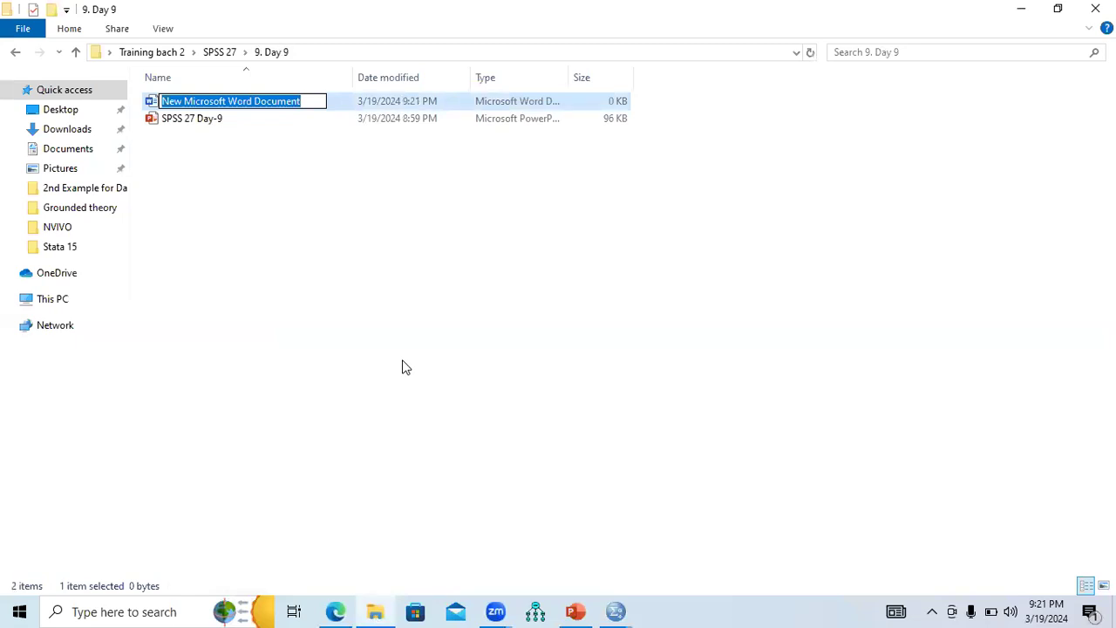
{"action": "type", "text": "Scale "}
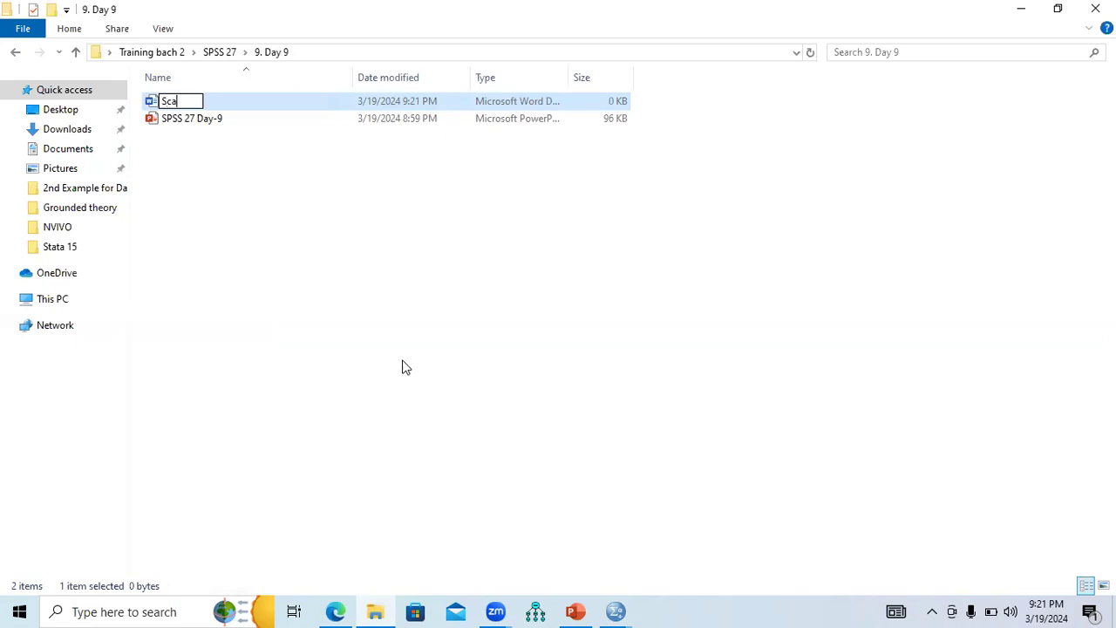
{"action": "type", "text": "inter"}
{"action": "type", "text": "pretation"}
{"action": "type", "text": "s"}
{"action": "key", "text": "Return"}
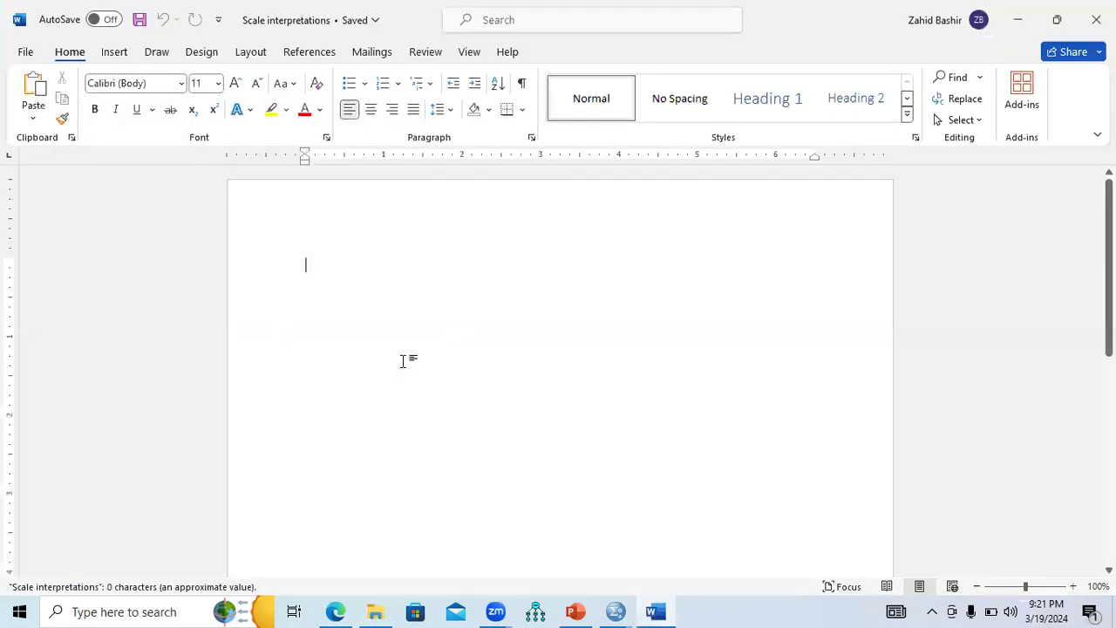
Enter the first two scale codes on separate lines: "1 = Strongly Disagree" and "2 = Disagree".
{"action": "type", "text": "1 ="}
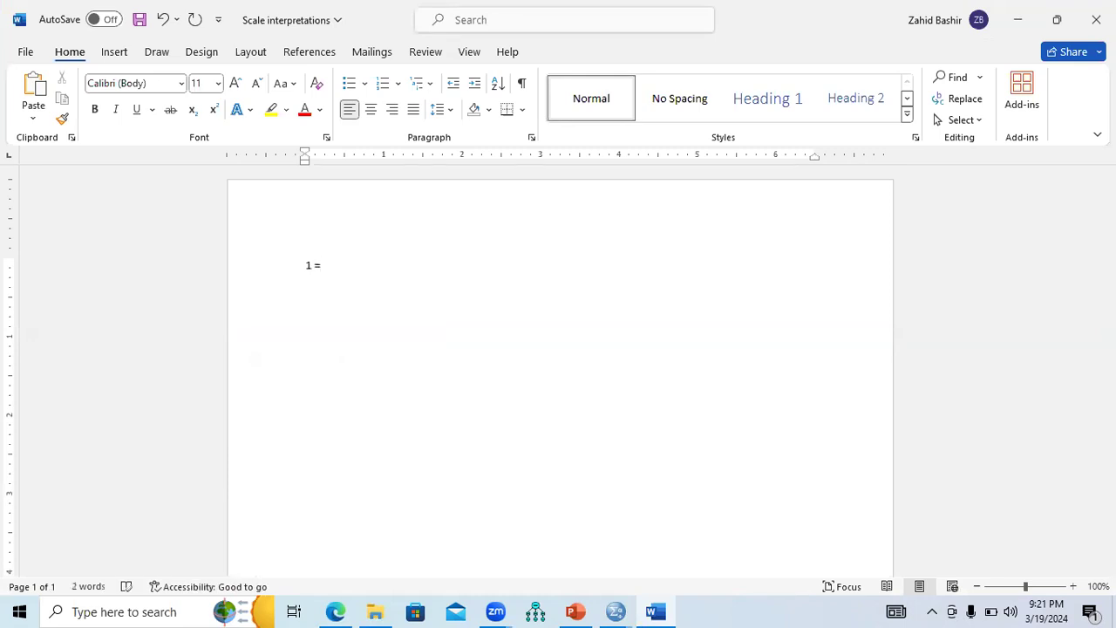
{"action": "type", "text": "Strongly Disagree Ag"}
{"action": "key", "text": "BackSpace"}
{"action": "key", "text": "BackSpace"}
{"action": "type", "text": "Disagree "}
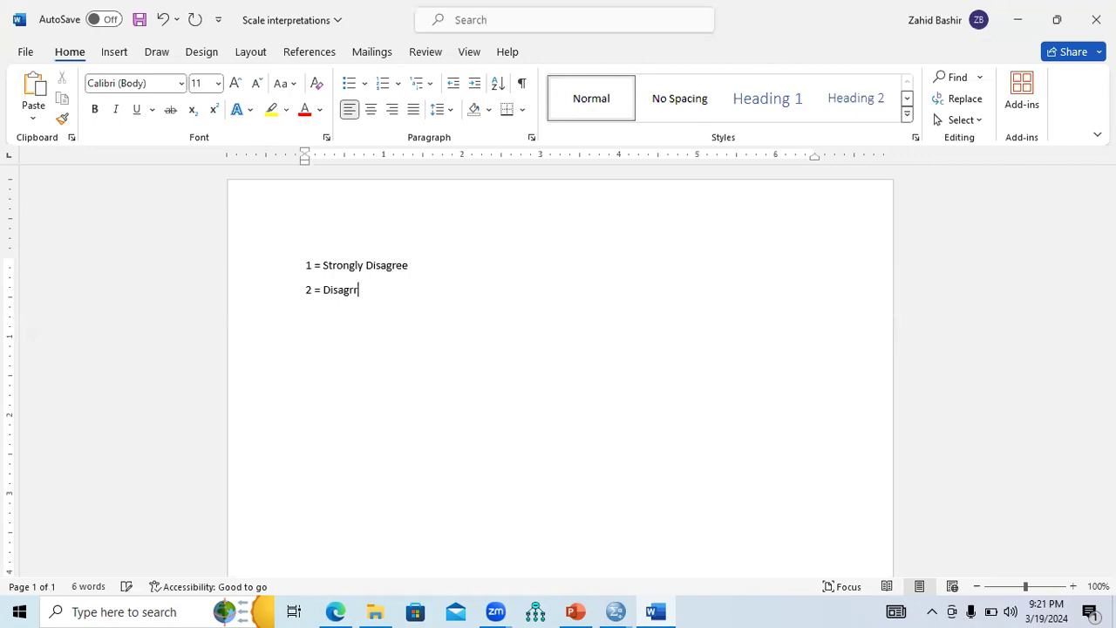
Add the remaining scale codes on separate lines: "3 = Neutral", "4 = Agree" and "5 = Strongly Agree".
{"action": "type", "text": "3 = Neutral "}
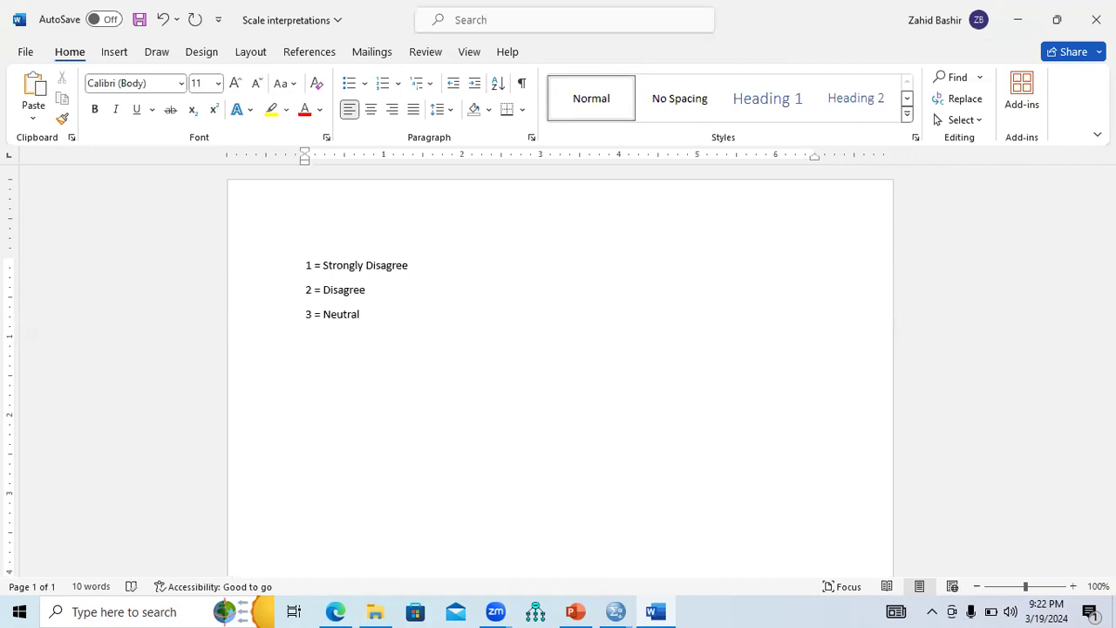
{"action": "type", "text": "4"}
{"action": "type", "text": " = "}
{"action": "type", "text": "Agree 5 "}
{"action": "type", "text": "= S"}
{"action": "type", "text": "trong"}
{"action": "type", "text": "ly agree"}
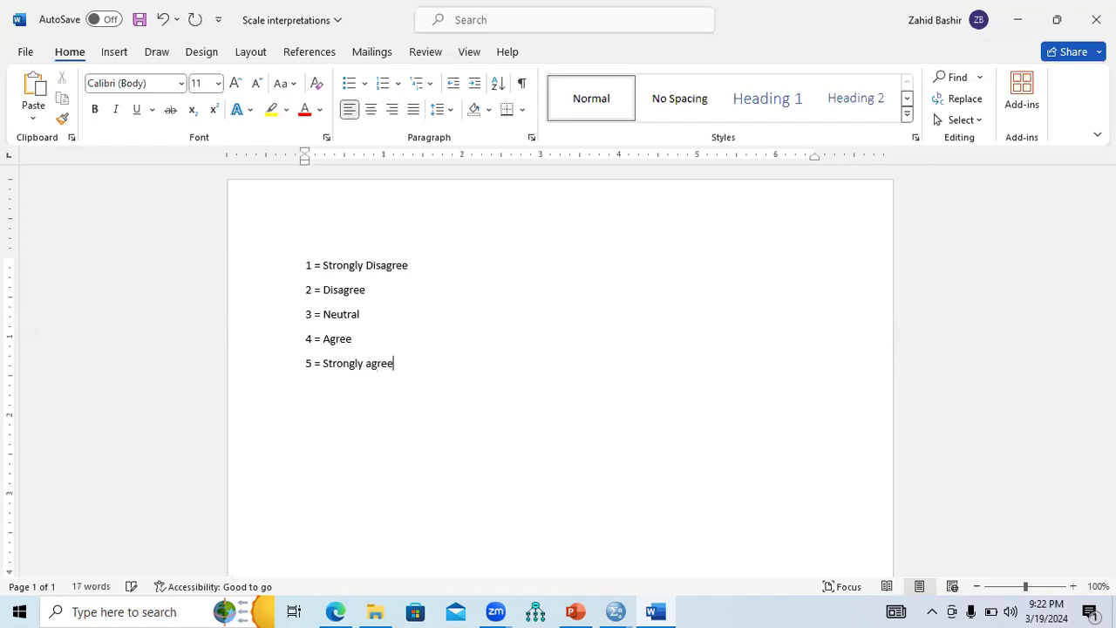
{"action": "key", "text": "BackSpace"}
{"action": "key", "text": "BackSpace"}
{"action": "key", "text": "BackSpace"}
{"action": "key", "text": "BackSpace"}
{"action": "type", "text": "Agree"}
{"action": "key", "text": "Return"}
{"action": "key", "text": "Return"}
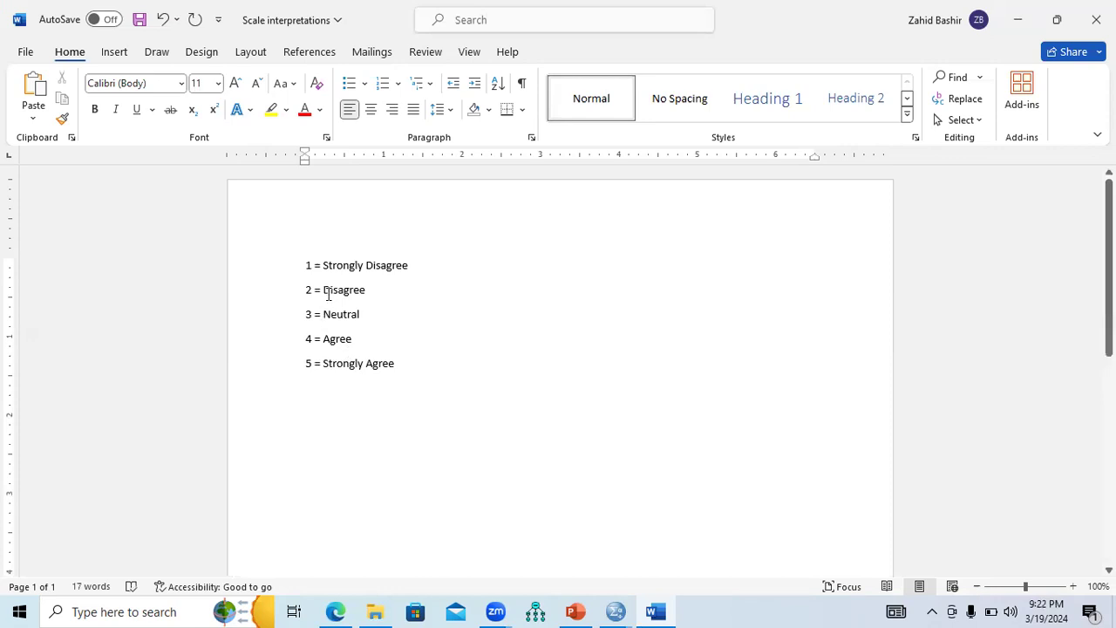
Review the scale codes in the document by selecting the Disagree, Agree, Strongly Disagree, Strongly Agree and Neutral lines one at a time.
{"action": "left_click_drag", "start_coordinate": [308, 292], "coordinate": [369, 291]}
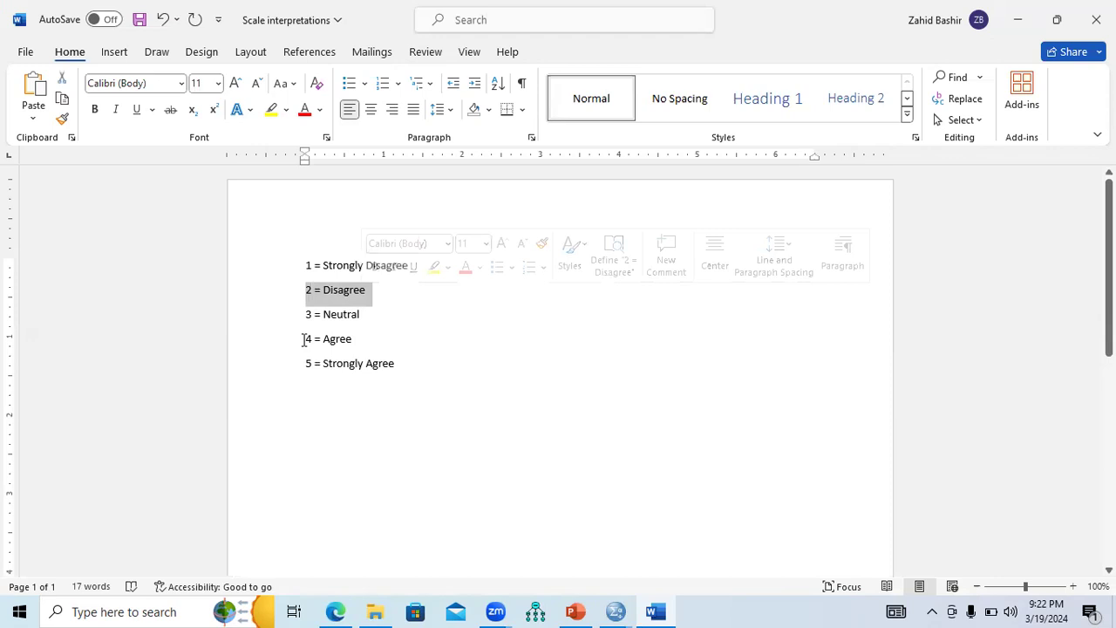
{"action": "left_click_drag", "start_coordinate": [304, 339], "coordinate": [352, 342]}
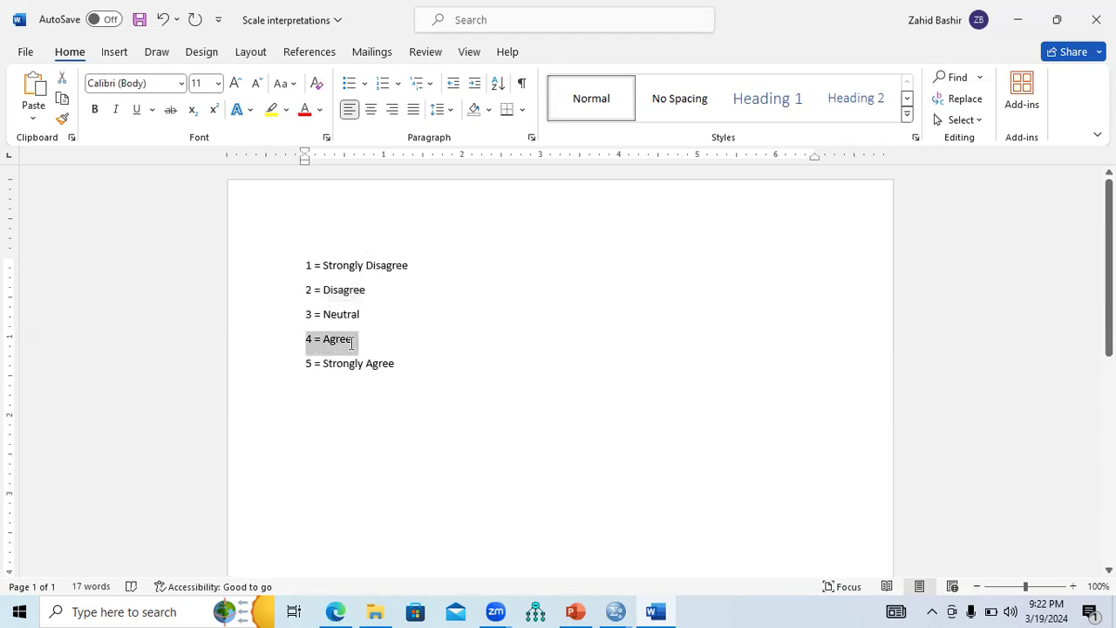
{"action": "left_click_drag", "start_coordinate": [304, 265], "coordinate": [415, 270]}
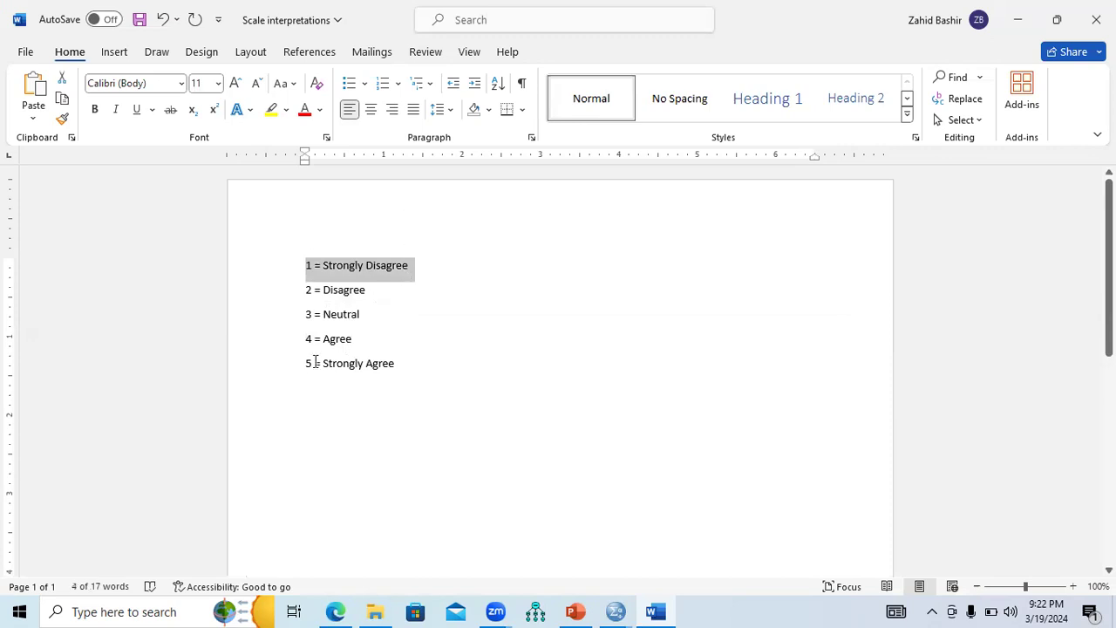
{"action": "left_click_drag", "start_coordinate": [307, 364], "coordinate": [389, 371]}
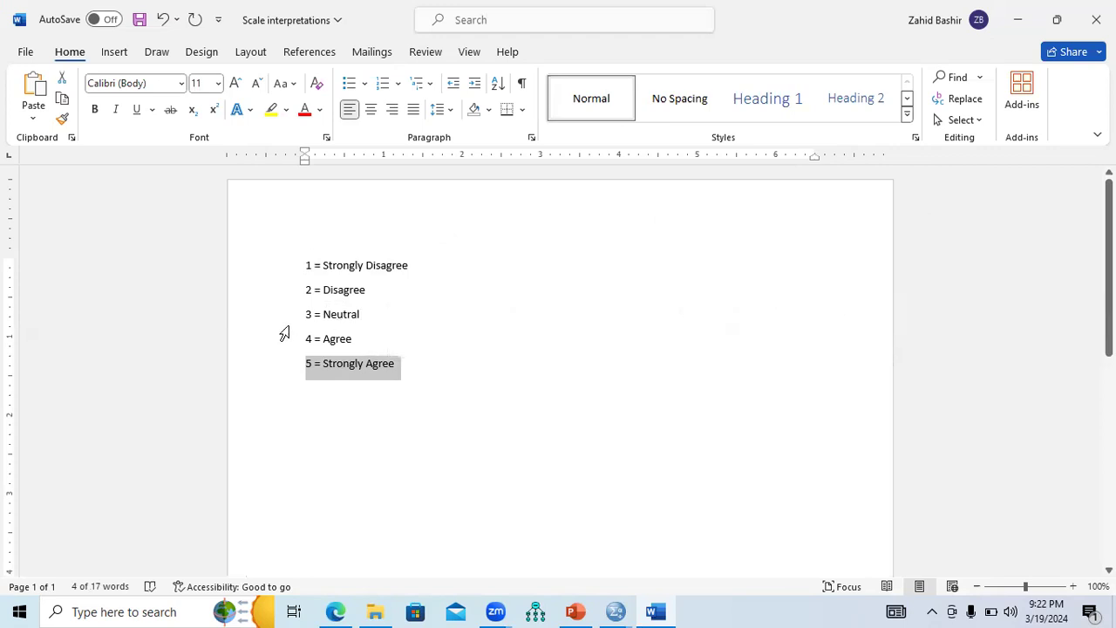
{"action": "left_click_drag", "start_coordinate": [314, 317], "coordinate": [366, 317]}
Check the Descriptive Statistics table in the SPSS output, and compare it with the "1 = Strongly Disagree" line in Word.
{"action": "key", "text": "alt+Tab"}
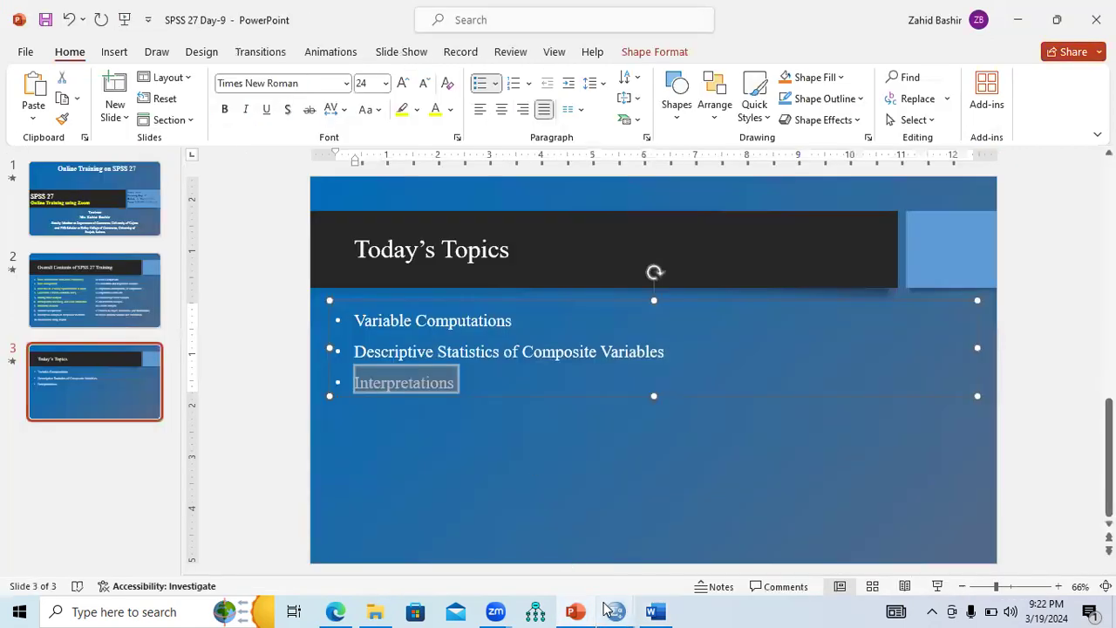
{"action": "mouse_move", "coordinate": [615, 611]}
{"action": "left_click", "coordinate": [558, 554]}
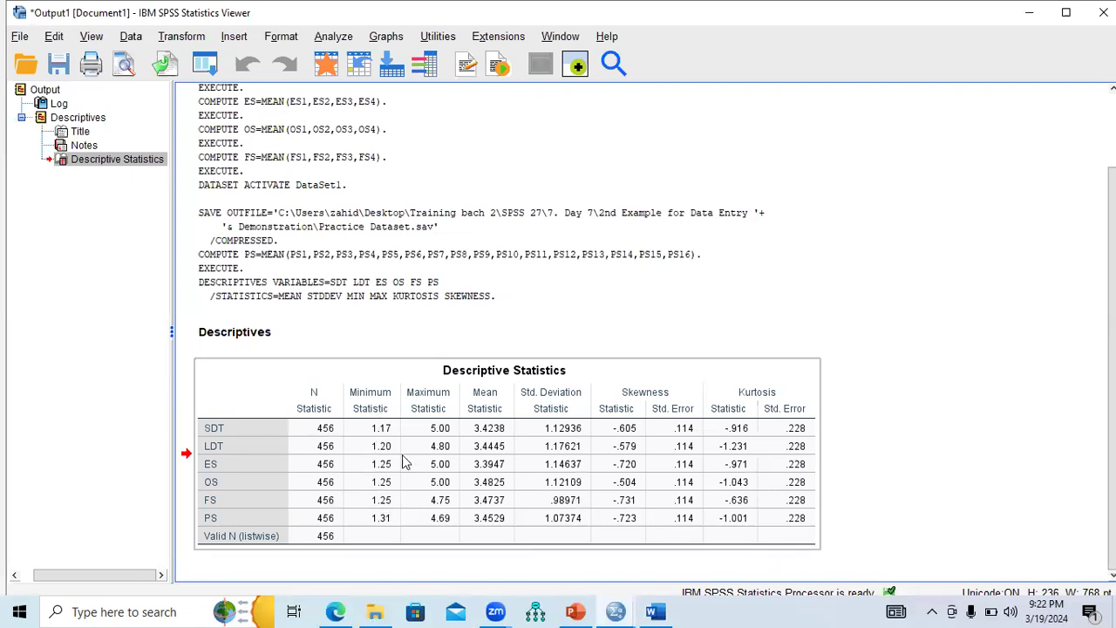
{"action": "left_click", "coordinate": [655, 611]}
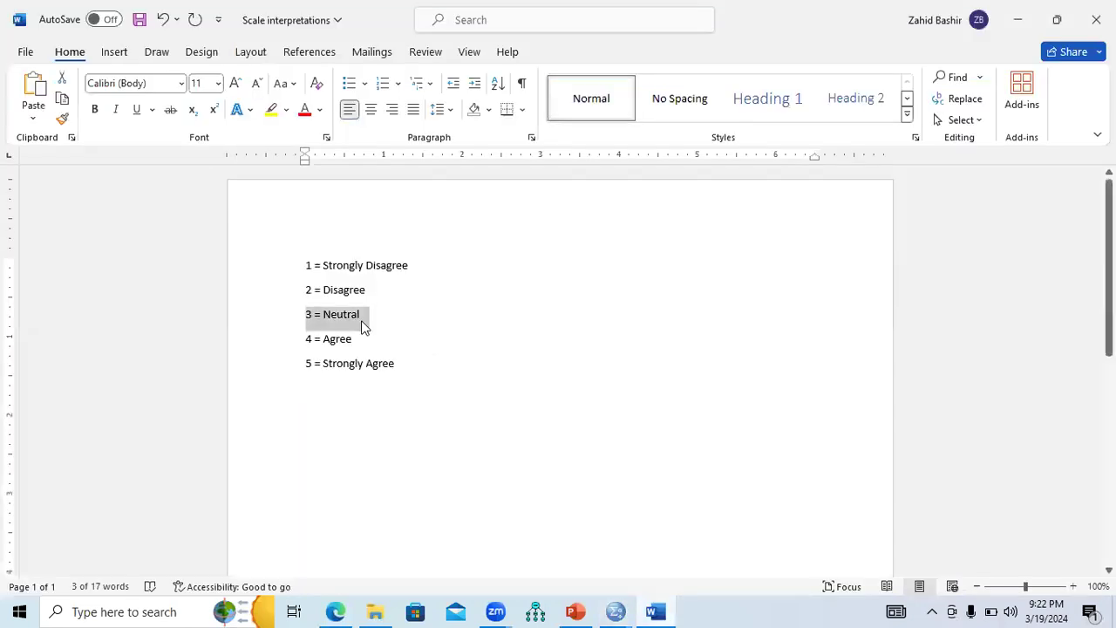
{"action": "left_click_drag", "start_coordinate": [306, 267], "coordinate": [405, 271]}
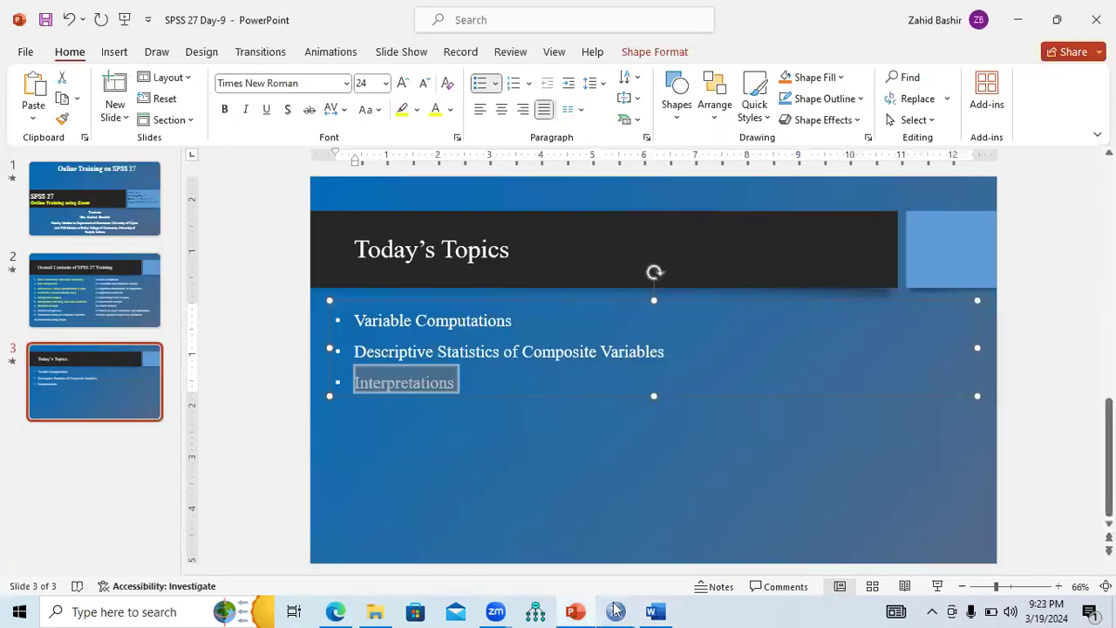
Switch to the SPSS output and examine the Mean column of the Descriptive Statistics table.
{"action": "mouse_move", "coordinate": [616, 610]}
{"action": "left_click", "coordinate": [518, 544]}
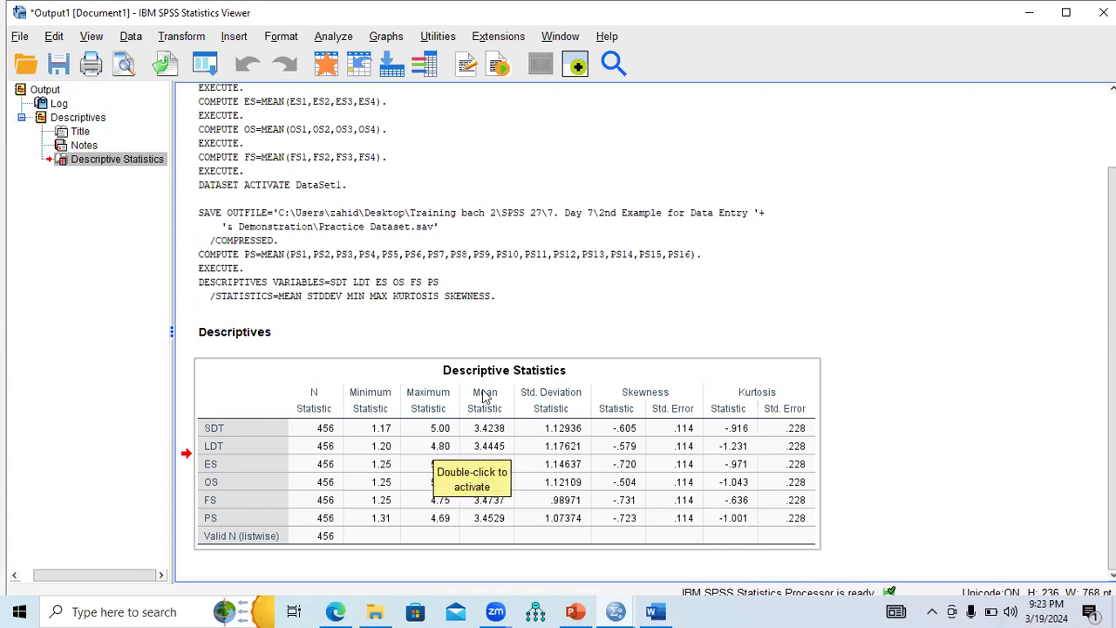
{"action": "left_click_drag", "start_coordinate": [486, 427], "coordinate": [504, 465]}
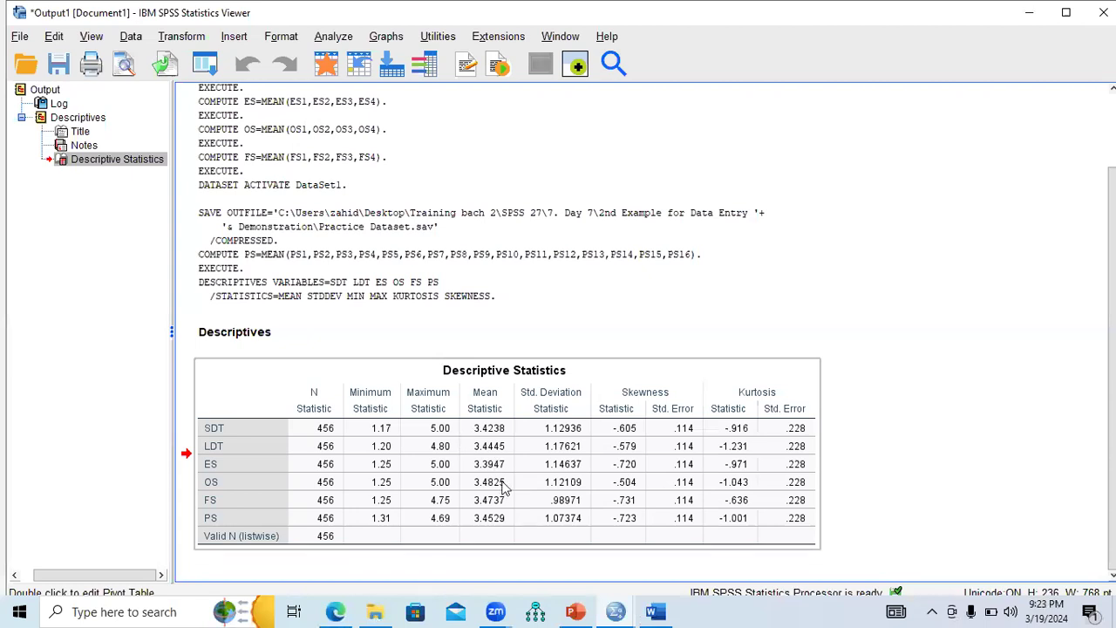
Return to the Word scale list and compare the means with the Neutral to Agree range and the Agree to Strongly Agree range.
{"action": "left_click", "coordinate": [654, 610]}
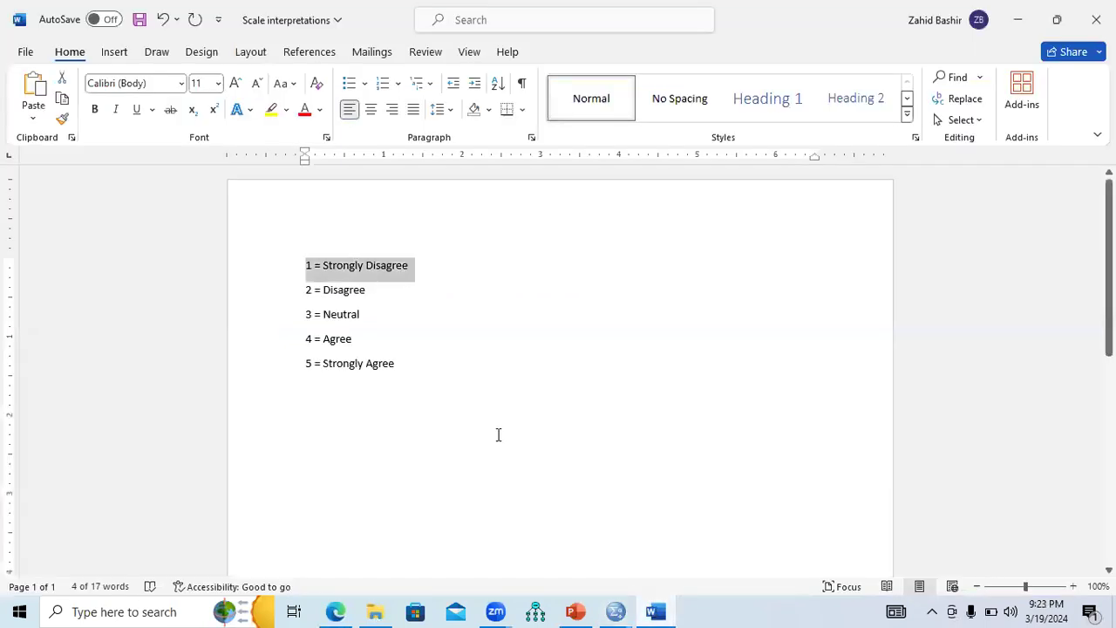
{"action": "left_click_drag", "start_coordinate": [307, 319], "coordinate": [356, 348]}
{"action": "left_click", "coordinate": [361, 348]}
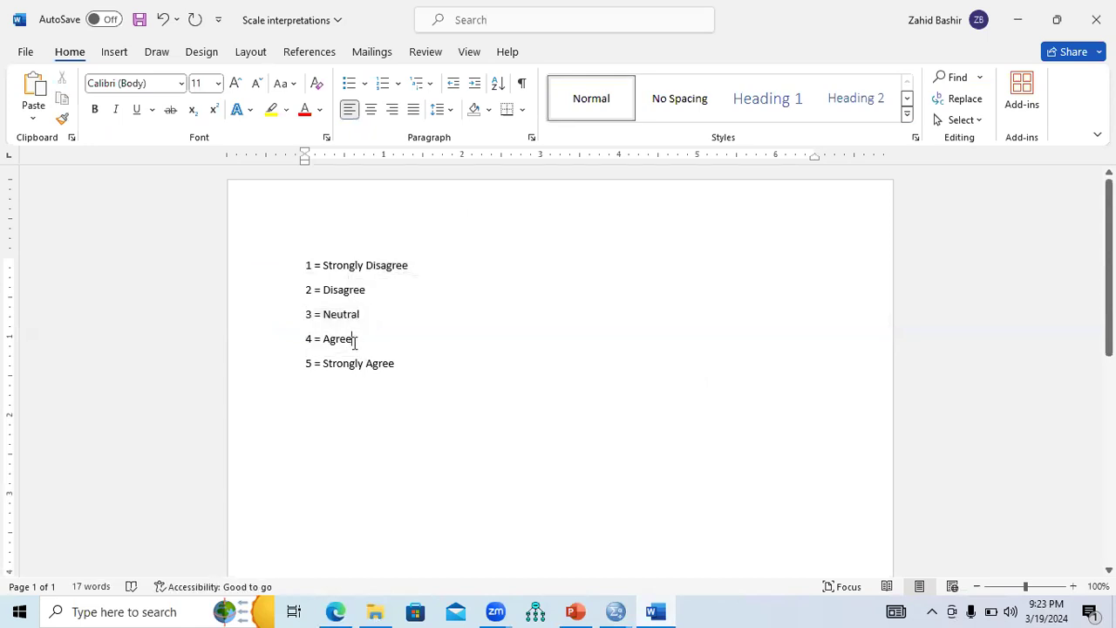
{"action": "left_click_drag", "start_coordinate": [355, 340], "coordinate": [305, 314]}
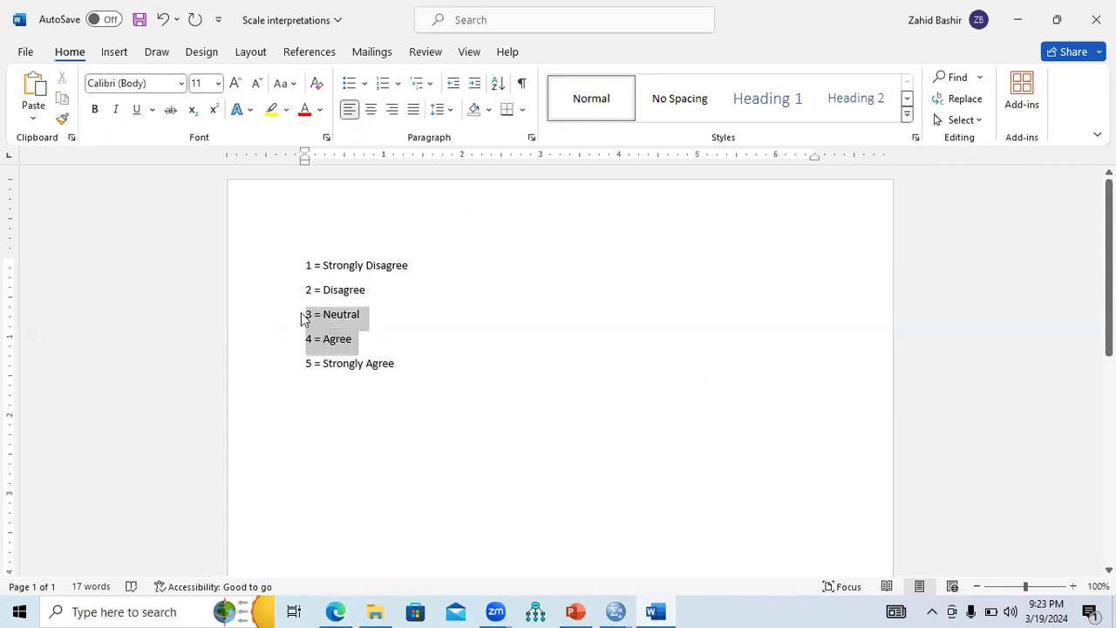
{"action": "left_click", "coordinate": [333, 398]}
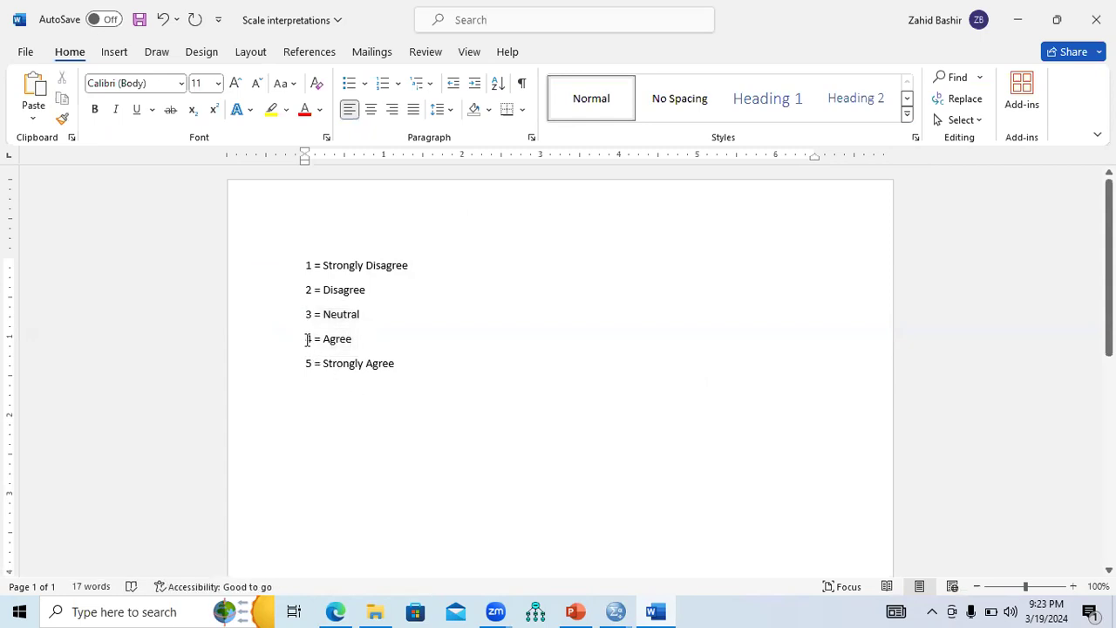
{"action": "left_click_drag", "start_coordinate": [306, 338], "coordinate": [396, 366]}
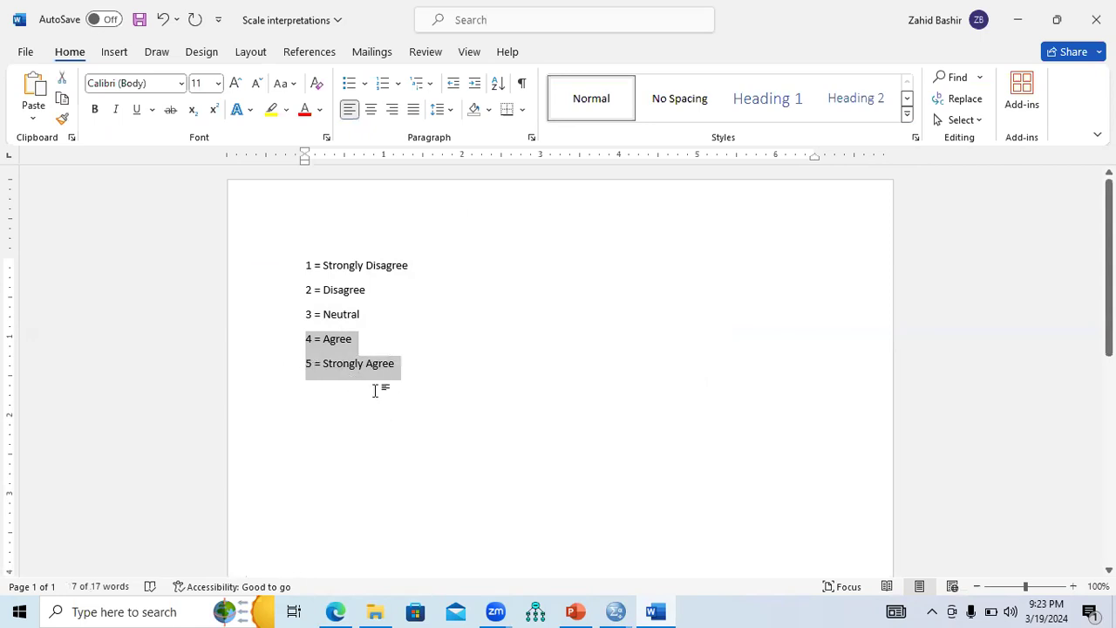
Switch to the SPSS output and examine the means of SDT through PS in the Descriptive Statistics table.
{"action": "left_click", "coordinate": [574, 611]}
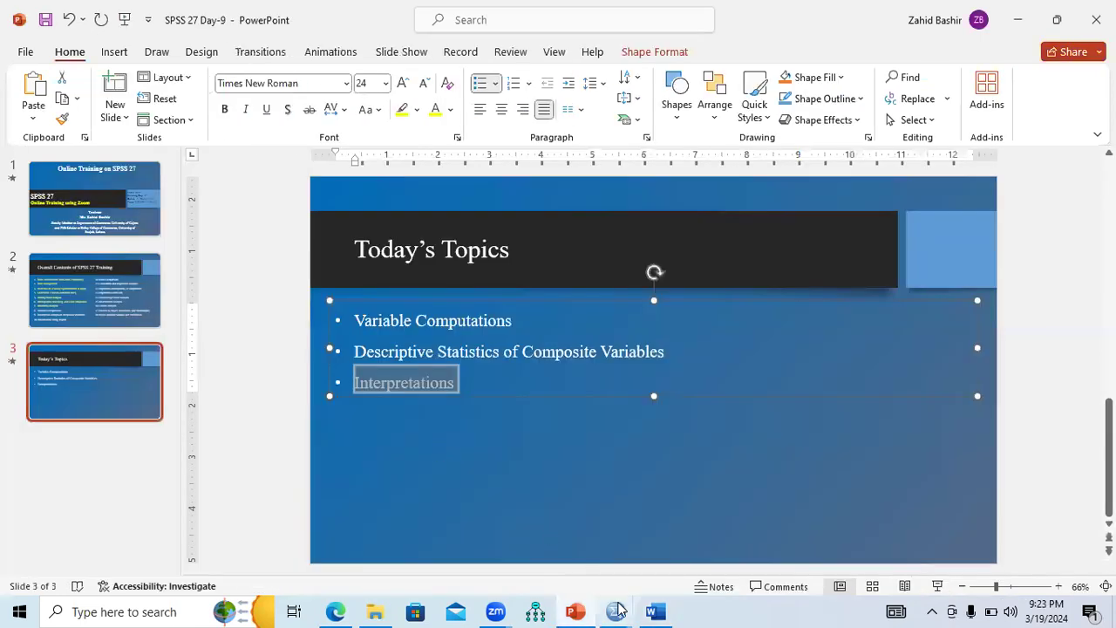
{"action": "mouse_move", "coordinate": [615, 611]}
{"action": "left_click", "coordinate": [555, 519]}
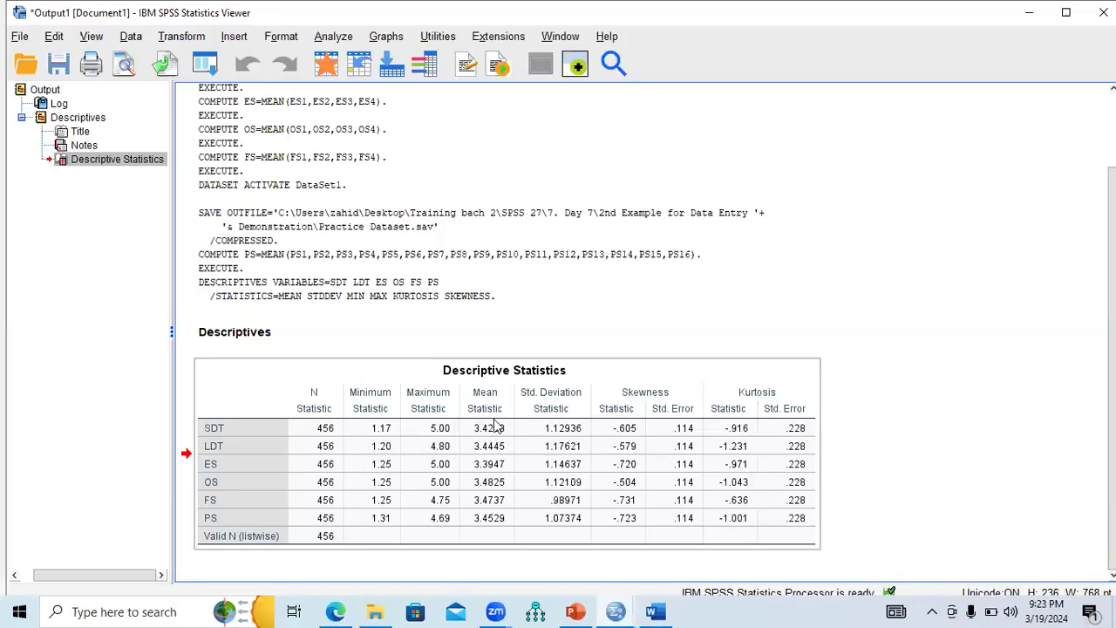
{"action": "left_click", "coordinate": [485, 406]}
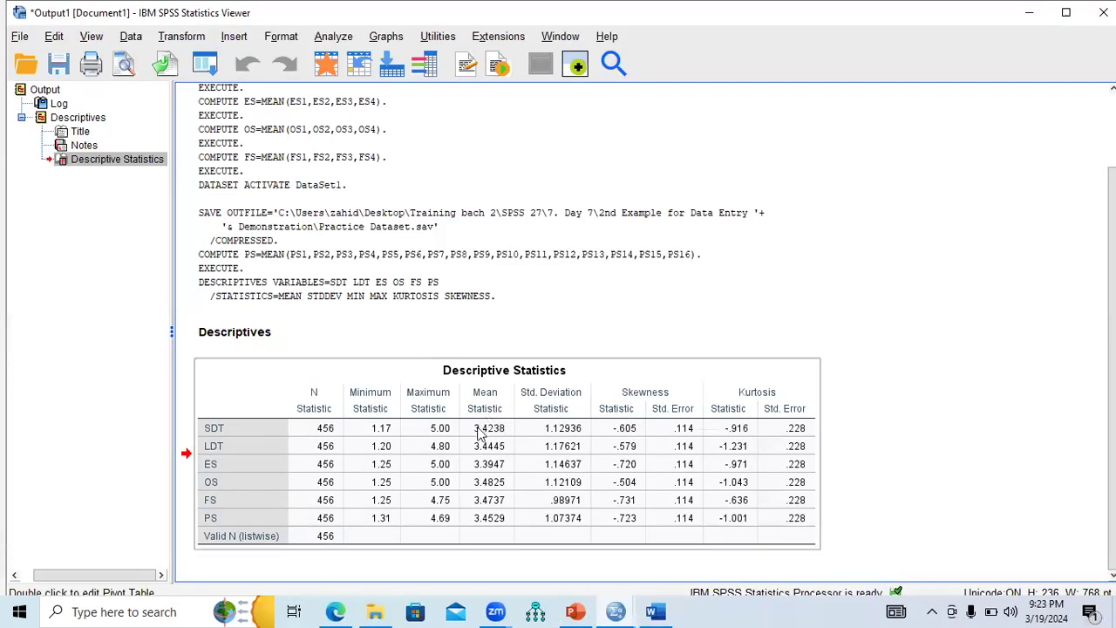
{"action": "left_click", "coordinate": [488, 506]}
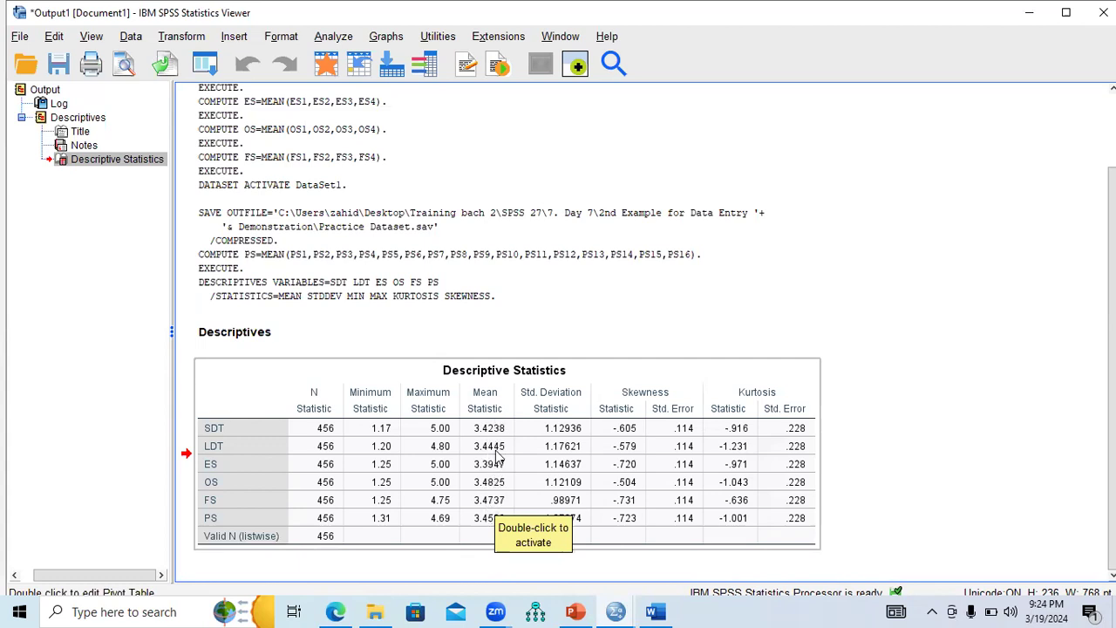
In the Word scale list, add "(0)" after Neutral and "(Negative)" after Disagree.
{"action": "left_click", "coordinate": [658, 610]}
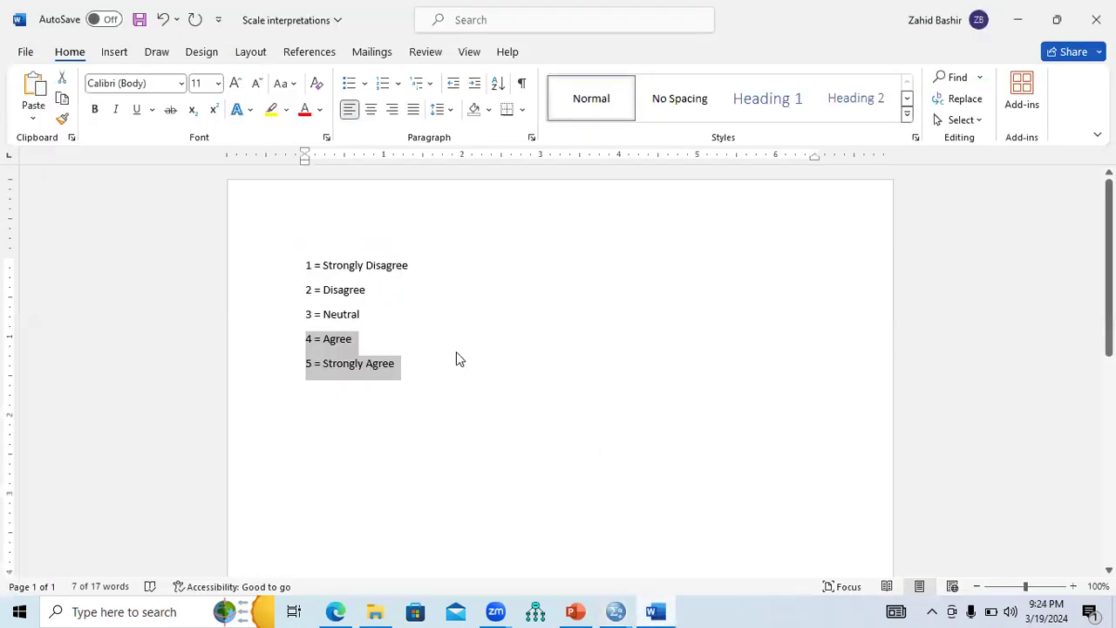
{"action": "left_click", "coordinate": [362, 318]}
{"action": "type", "text": "(0"}
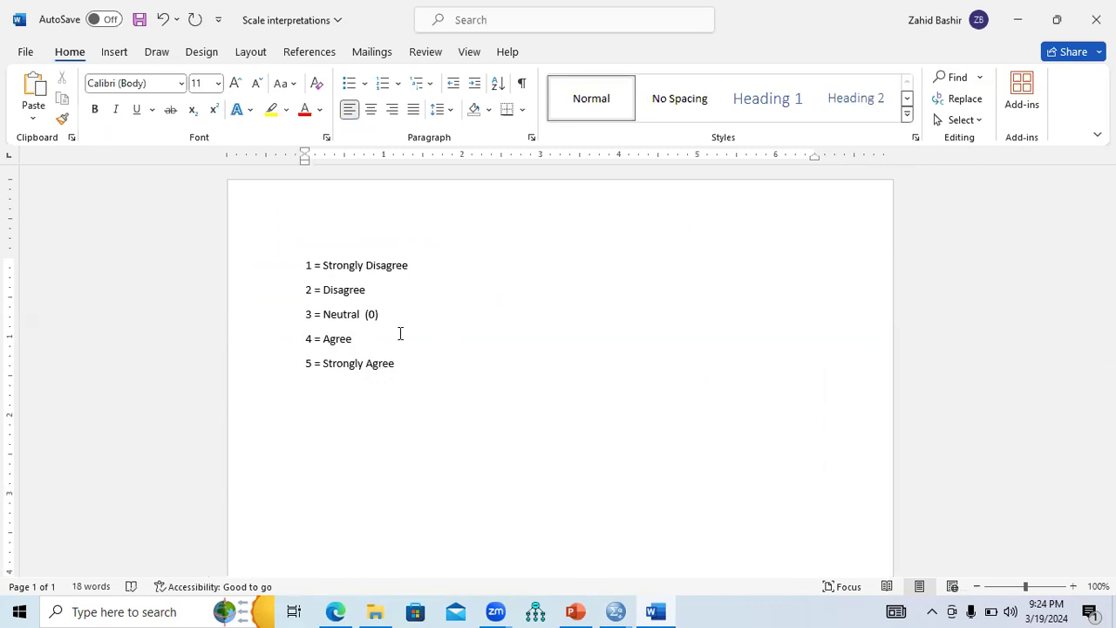
{"action": "left_click", "coordinate": [373, 290]}
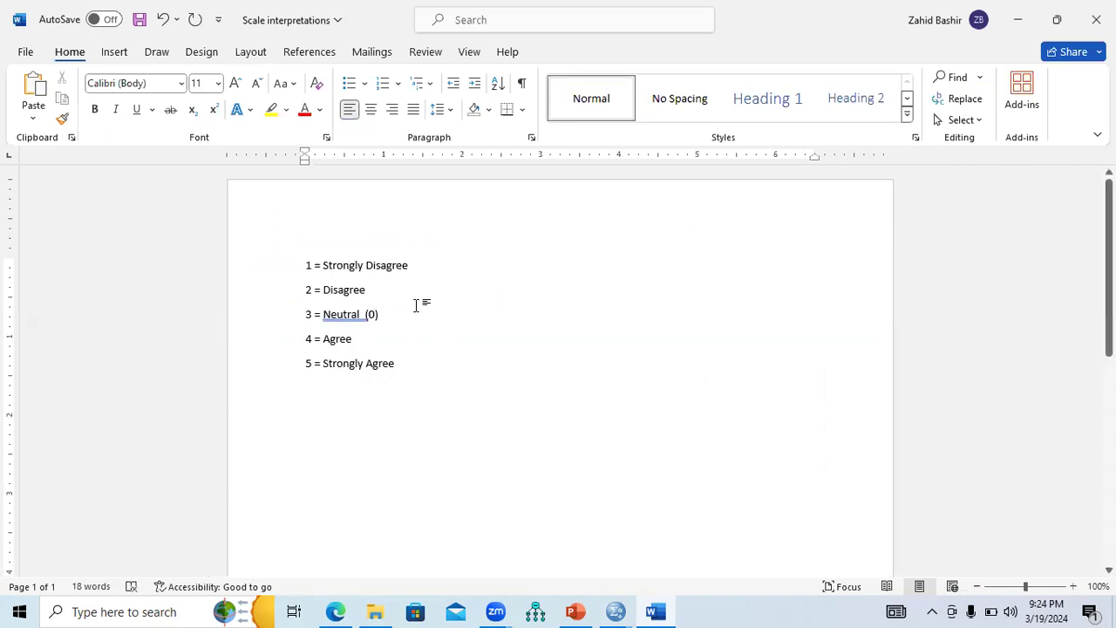
{"action": "type", "text": "(Negativ)"}
{"action": "key", "text": "BackSpace"}
{"action": "type", "text": "e)"}
Add the note "(highly negative)" after Strongly Disagree in the scale list.
{"action": "left_click", "coordinate": [427, 266]}
{"action": "type", "text": "(Negative"}
{"action": "key", "text": "BackSpace"}
{"action": "key", "text": "BackSpace"}
{"action": "key", "text": "BackSpace"}
{"action": "key", "text": "BackSpace"}
{"action": "key", "text": "BackSpace"}
{"action": "key", "text": "BackSpace"}
{"action": "key", "text": "BackSpace"}
{"action": "key", "text": "BackSpace"}
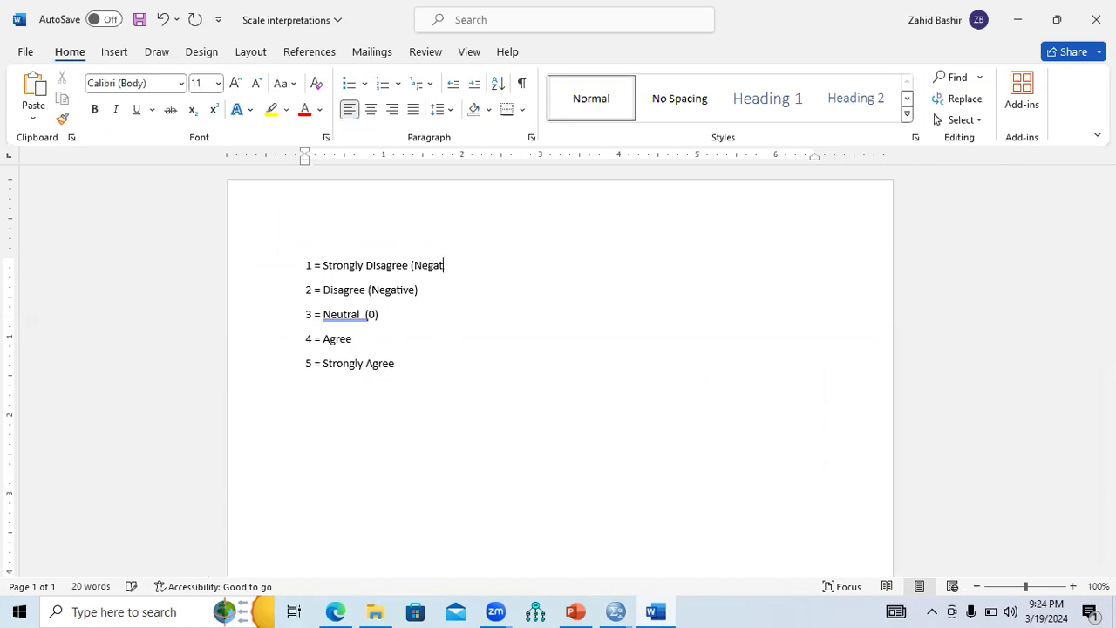
{"action": "type", "text": "highly negat"}
Add "(Positive statement)" after Agree and "(Highly positive)" after Strongly Agree.
{"action": "left_click", "coordinate": [387, 338]}
{"action": "type", "text": "(Positive statement"}
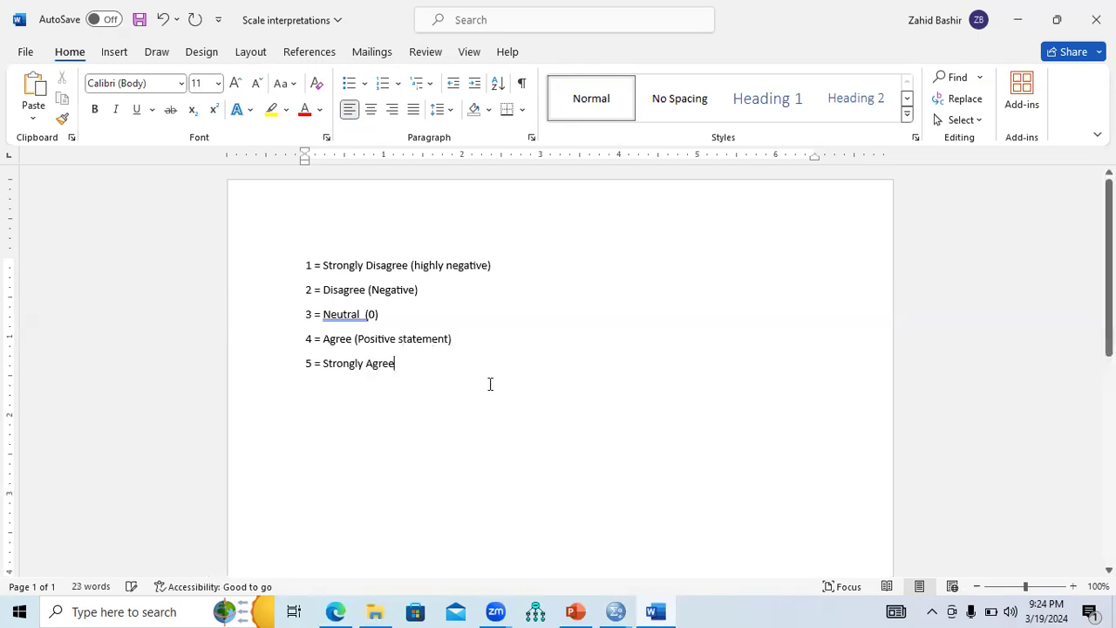
{"action": "type", "text": "(Highl"}
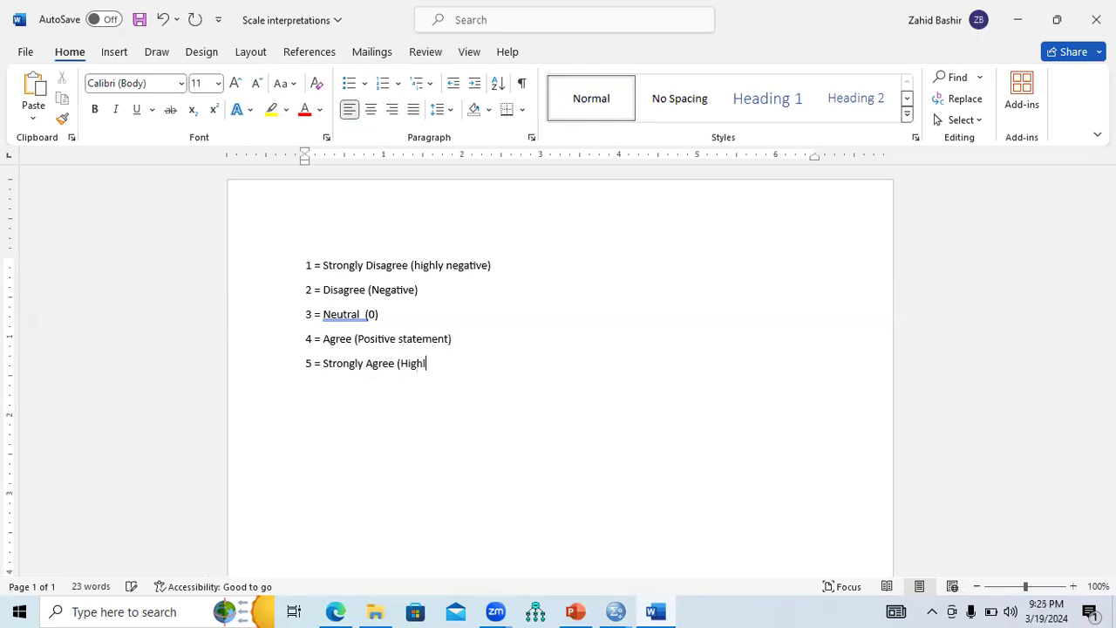
{"action": "type", "text": "y positive)"}
Shorten the note on the "4 = Agree" line to "(Positive)".
{"action": "left_click", "coordinate": [450, 340]}
{"action": "key", "text": "BackSpace"}
{"action": "key", "text": "BackSpace"}
{"action": "key", "text": "BackSpace"}
{"action": "key", "text": "BackSpace"}
{"action": "key", "text": "BackSpace"}
{"action": "key", "text": "BackSpace"}
{"action": "key", "text": "BackSpace"}
{"action": "key", "text": "BackSpace"}
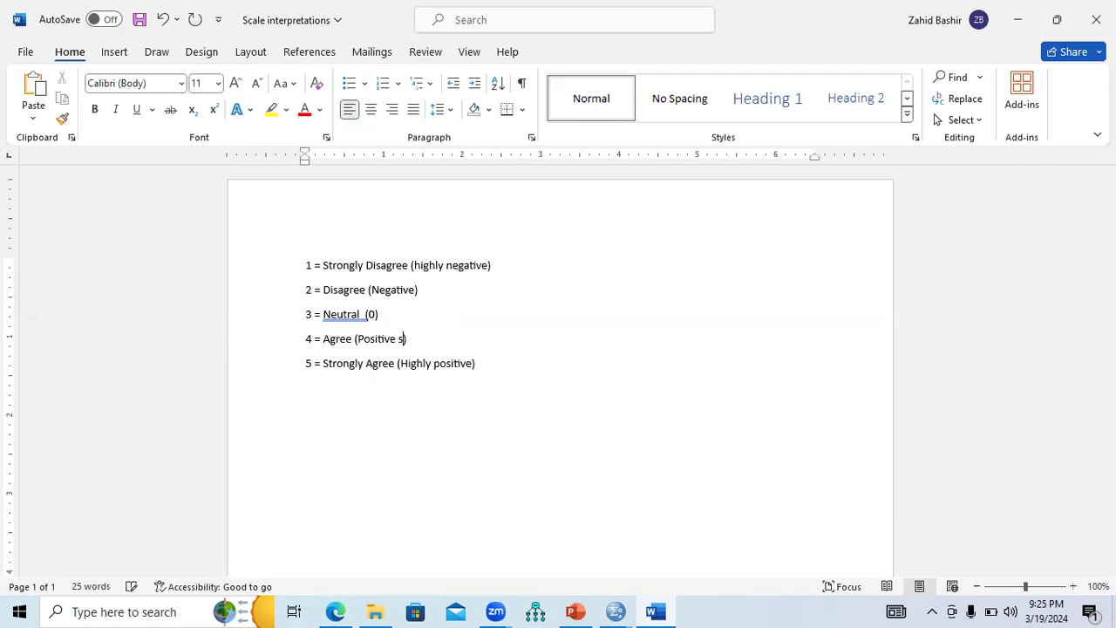
{"action": "key", "text": "BackSpace"}
Select the "4 = Agree (Positive)" line and compare it with the Mean column in the SPSS output.
{"action": "left_click_drag", "start_coordinate": [480, 383], "coordinate": [401, 346]}
{"action": "left_click", "coordinate": [307, 346]}
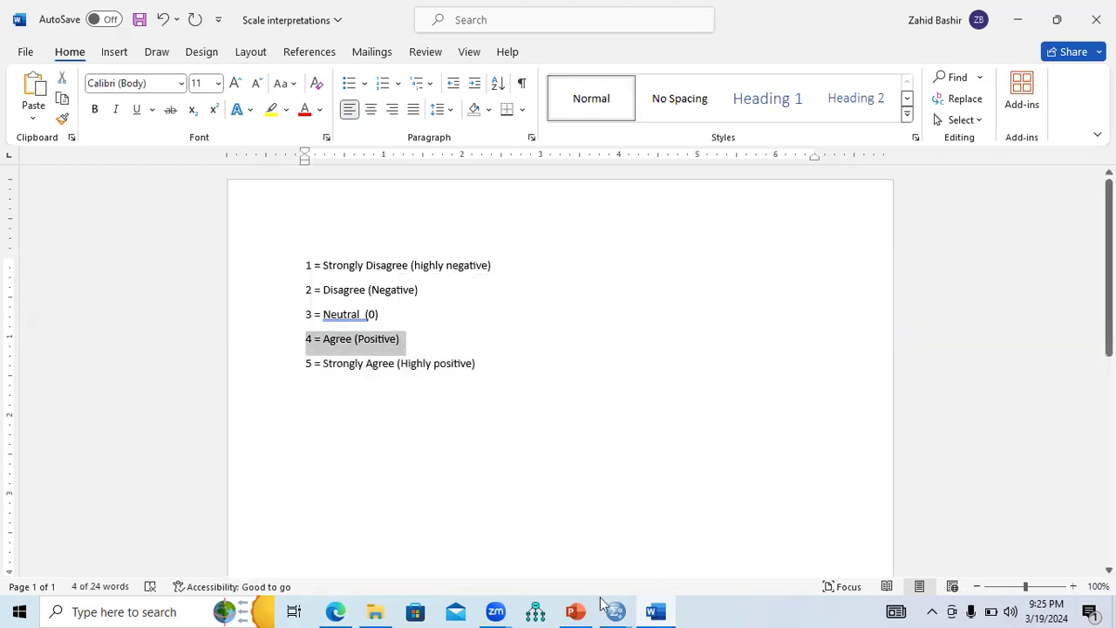
{"action": "left_click", "coordinate": [575, 611]}
{"action": "left_click", "coordinate": [615, 611]}
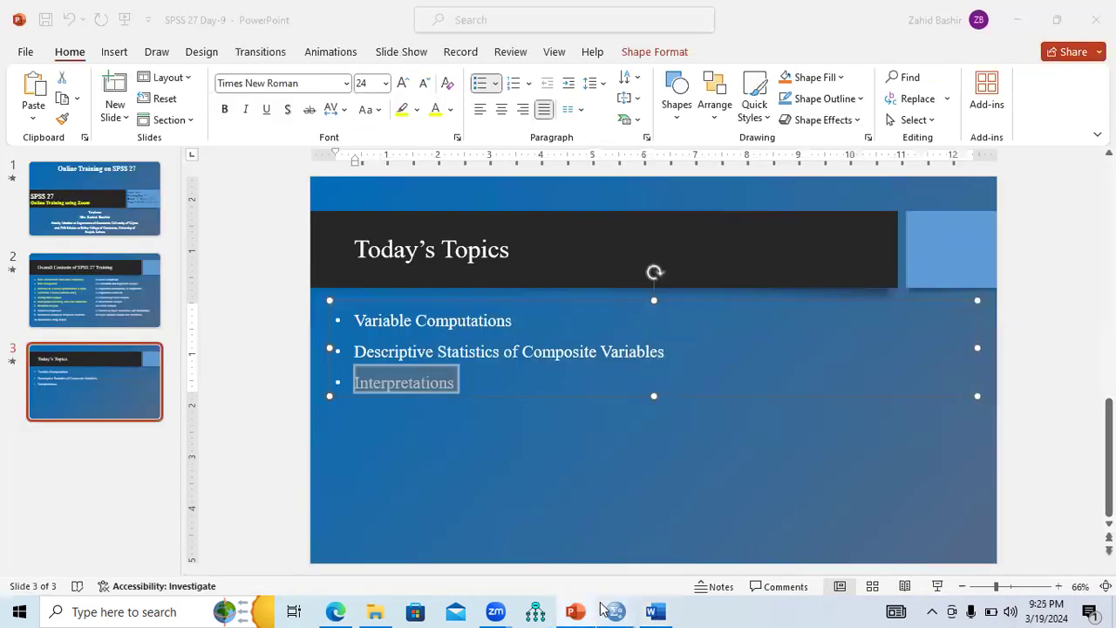
{"action": "left_click", "coordinate": [576, 563]}
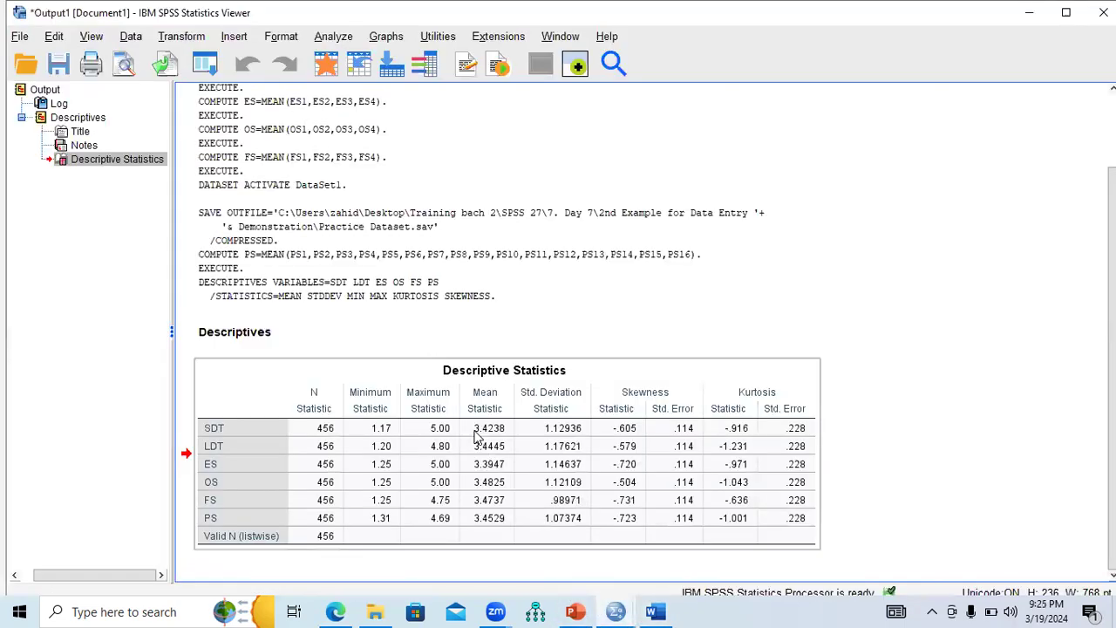
{"action": "left_click", "coordinate": [485, 436]}
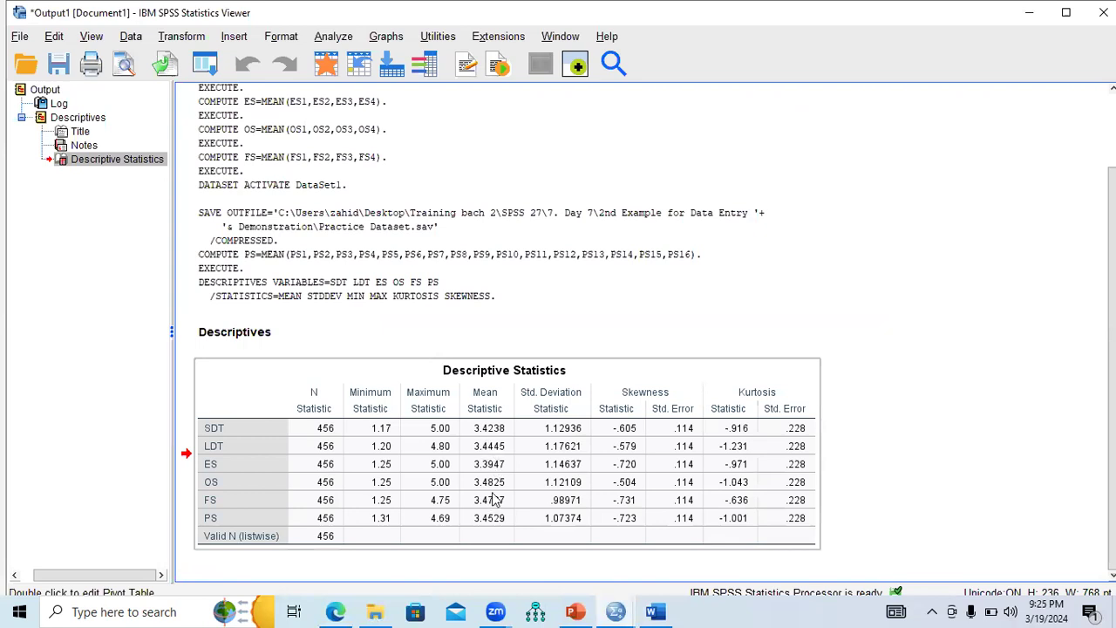
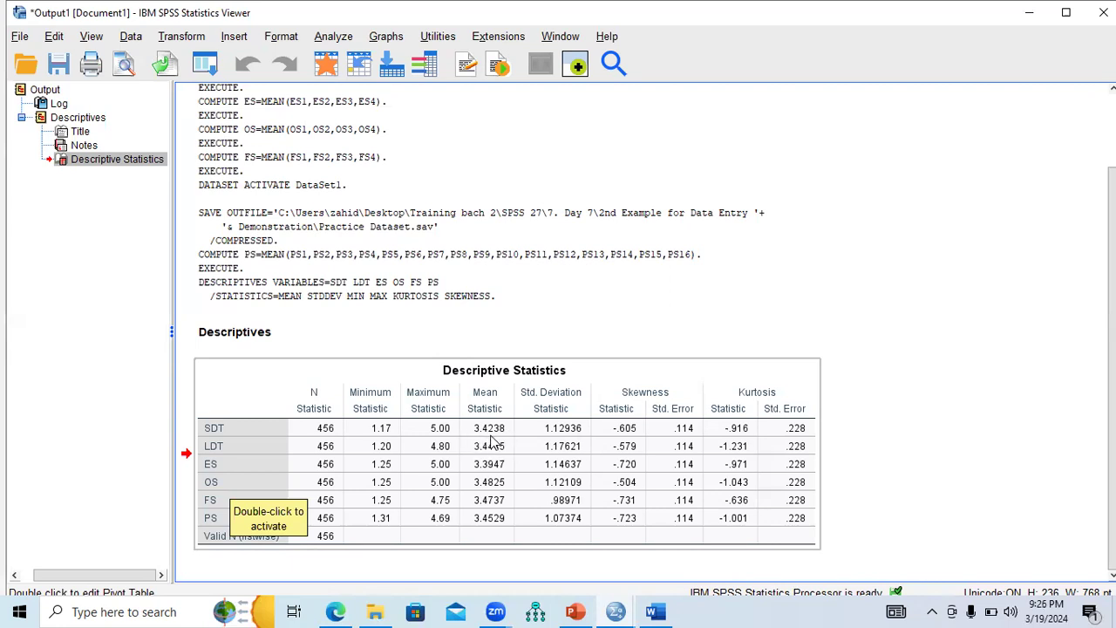
Return to the Word scale list and select the Agree line, then the Agree to Strongly Agree range, to interpret the means.
{"action": "left_click", "coordinate": [652, 611]}
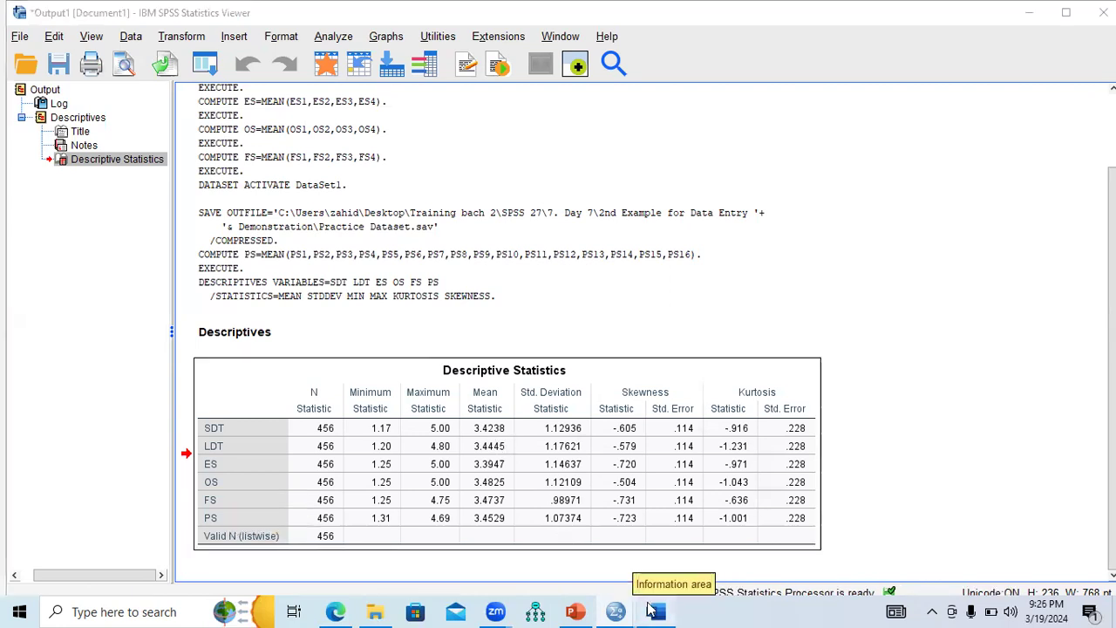
{"action": "left_click", "coordinate": [401, 338]}
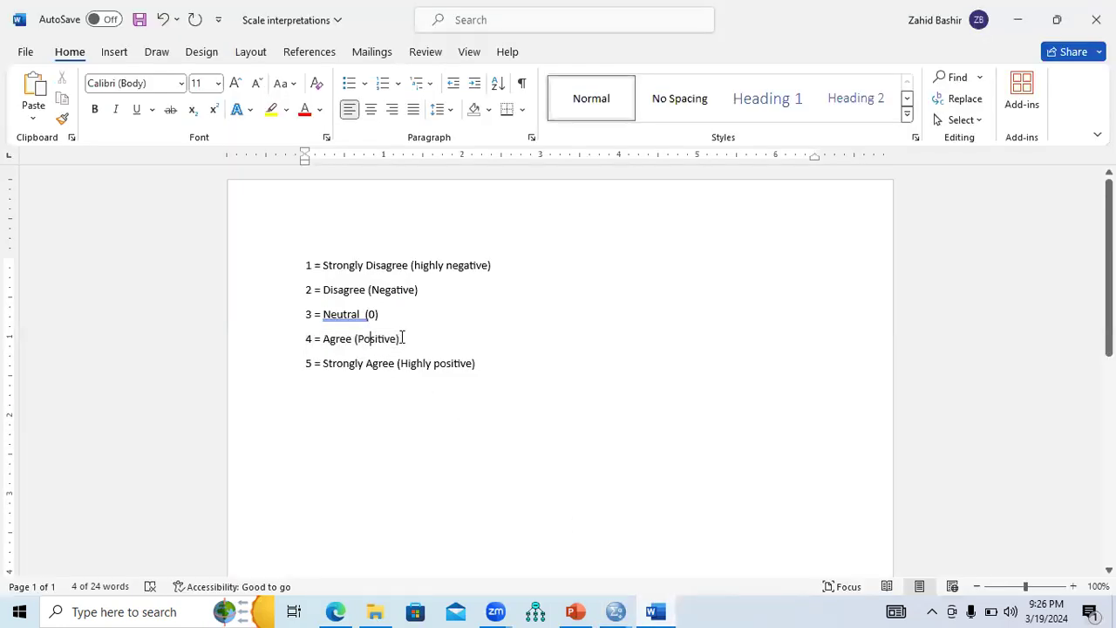
{"action": "left_click_drag", "start_coordinate": [401, 339], "coordinate": [296, 338]}
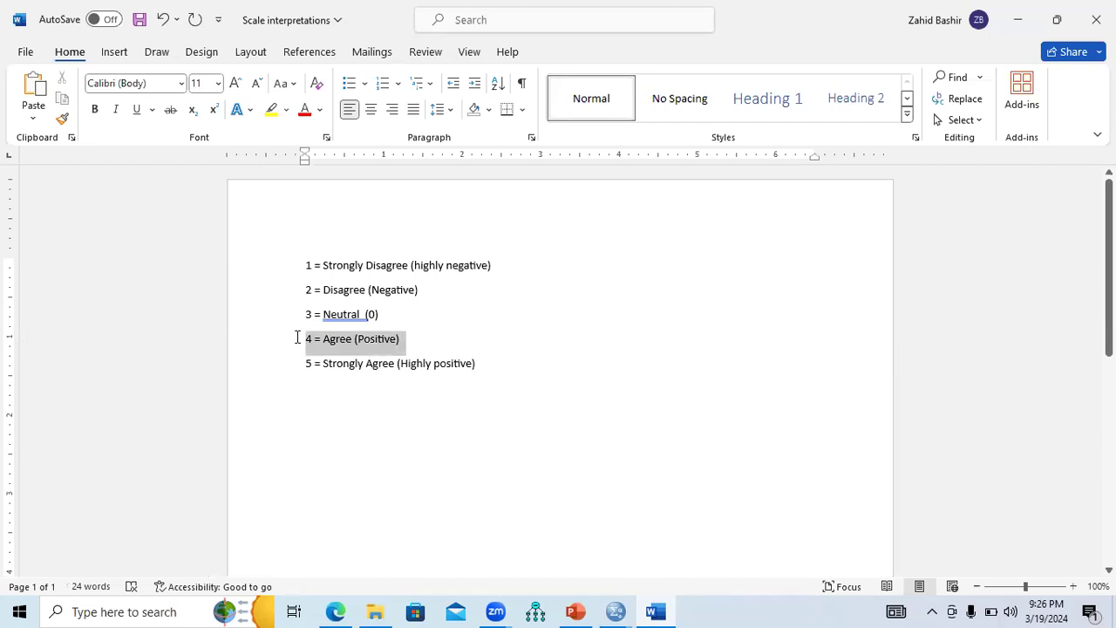
{"action": "left_click_drag", "start_coordinate": [477, 364], "coordinate": [300, 343]}
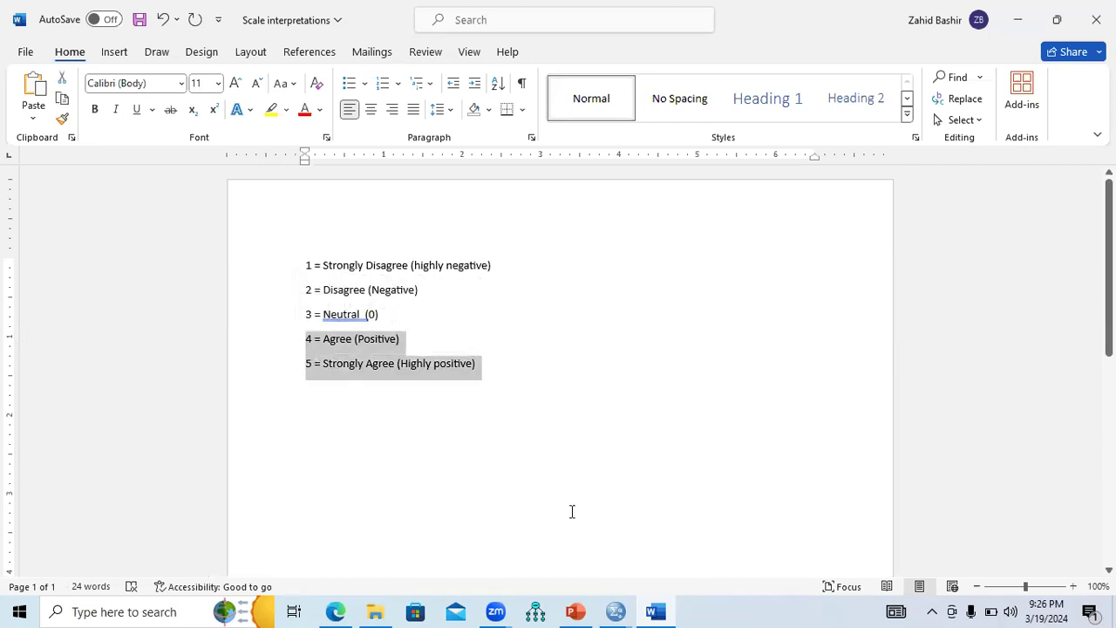
Switch to the SPSS output and examine the Mean and Std. Deviation columns of the Descriptive Statistics table.
{"action": "left_click", "coordinate": [576, 610]}
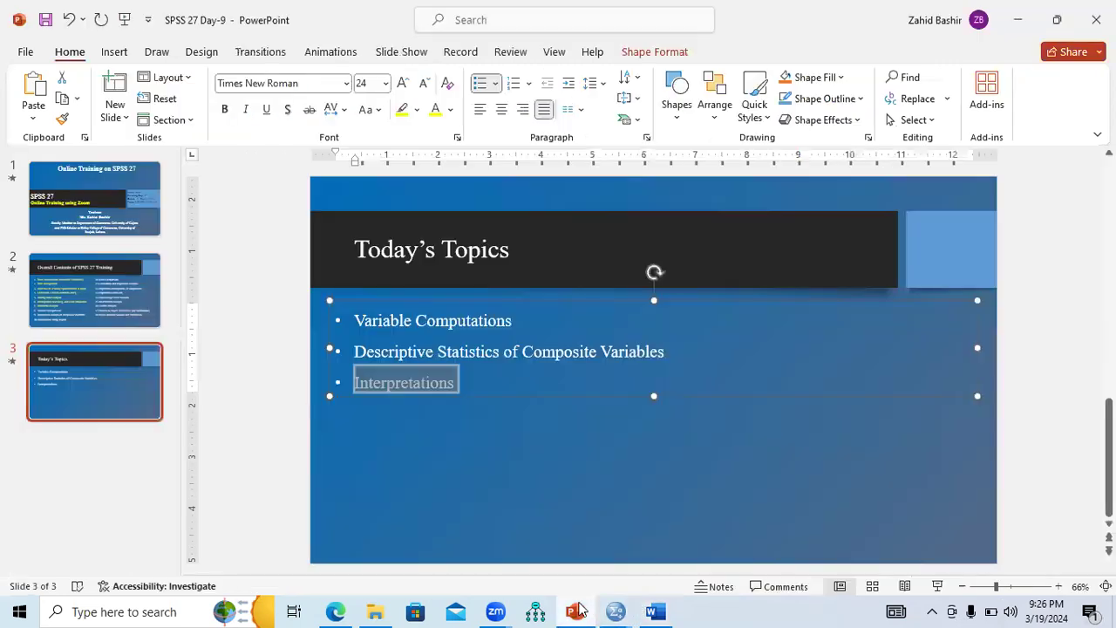
{"action": "left_click", "coordinate": [616, 611]}
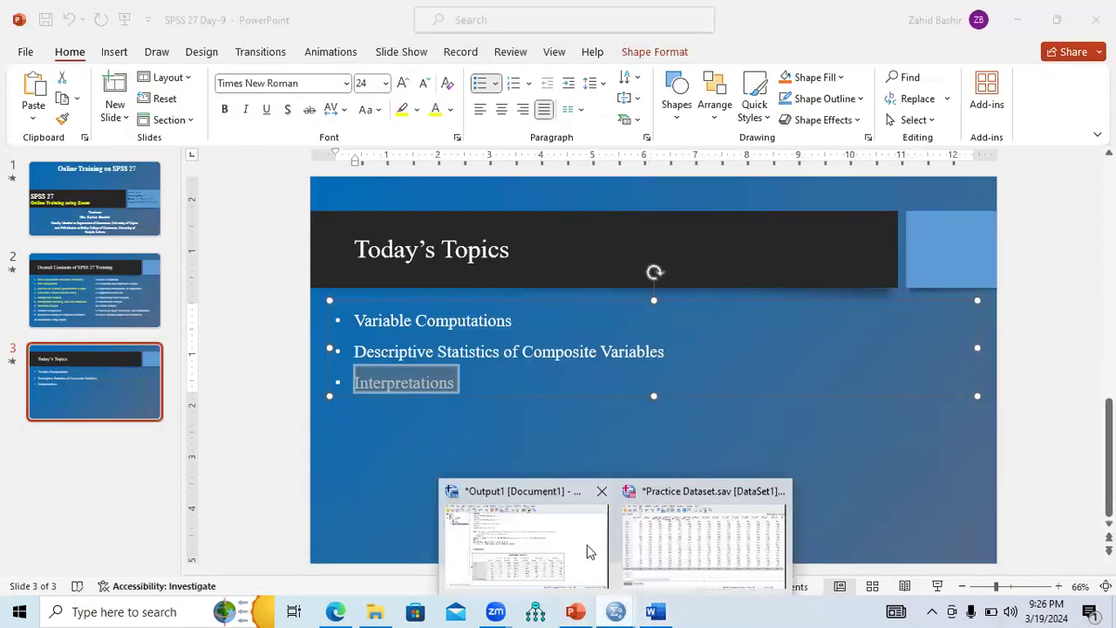
{"action": "left_click", "coordinate": [588, 550]}
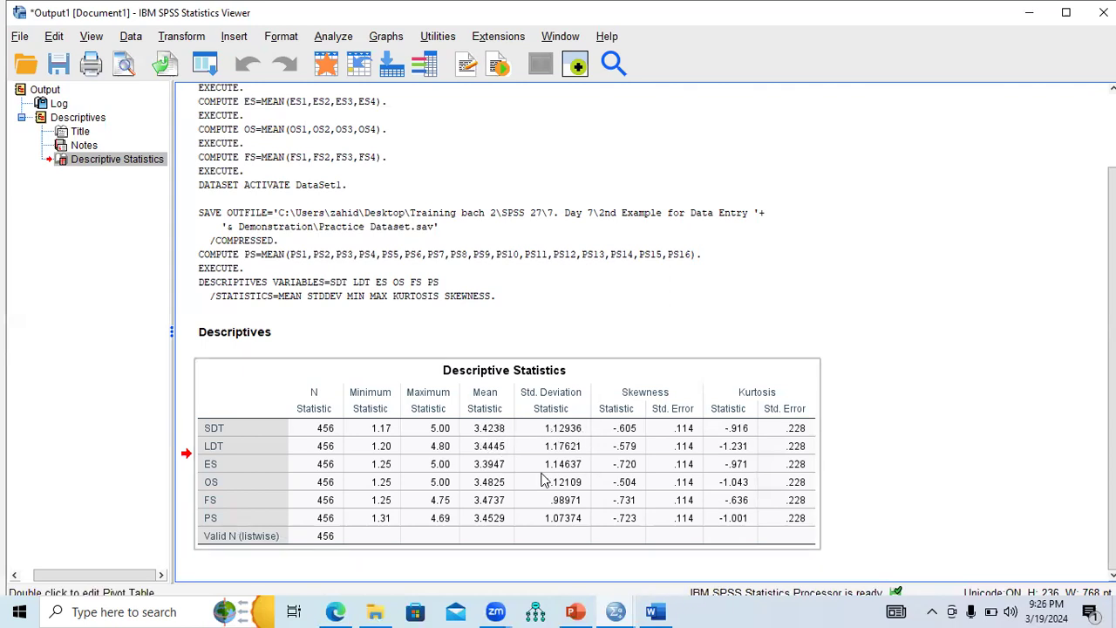
Select the "2 = Disagree (Negative)" line in Word, and return to the SPSS output to examine the Skewness columns.
{"action": "left_click", "coordinate": [656, 611]}
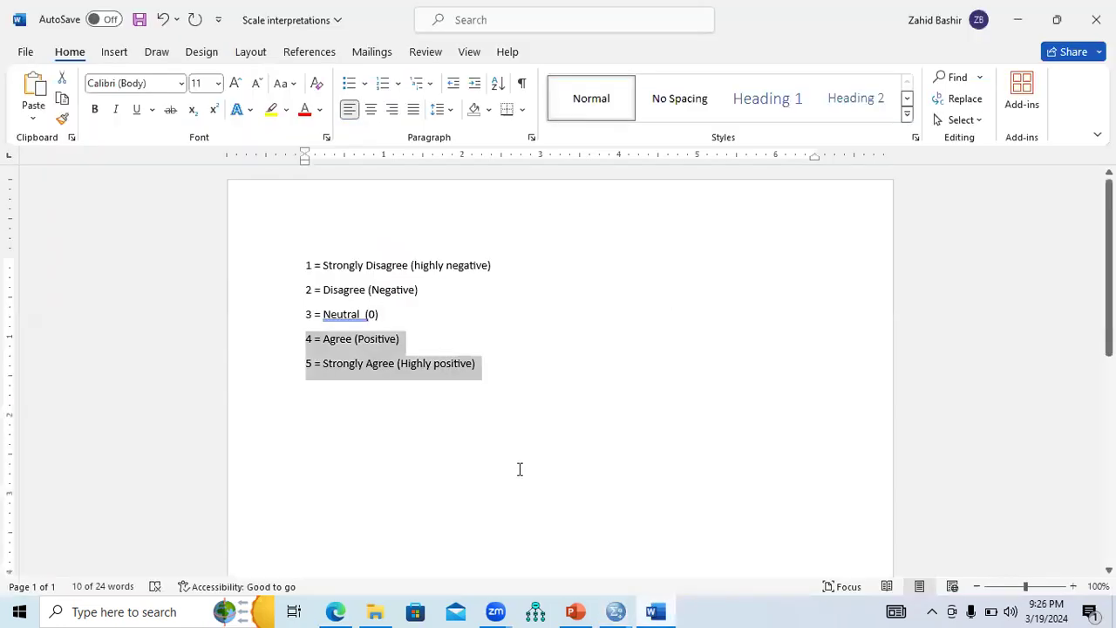
{"action": "left_click_drag", "start_coordinate": [421, 297], "coordinate": [298, 292]}
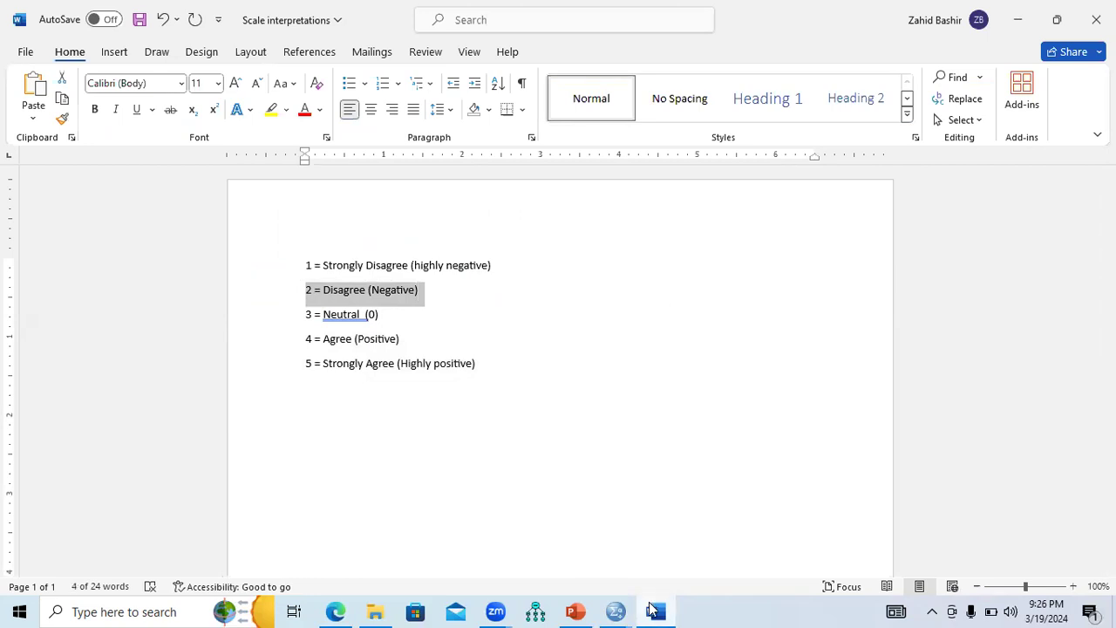
{"action": "mouse_move", "coordinate": [654, 609]}
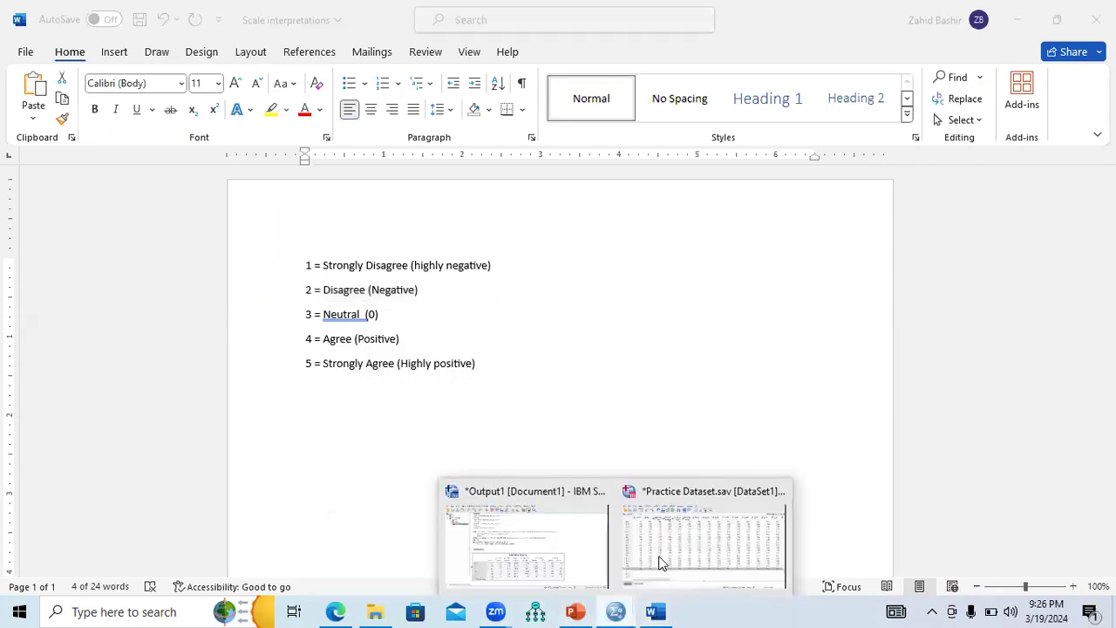
{"action": "left_click", "coordinate": [536, 567]}
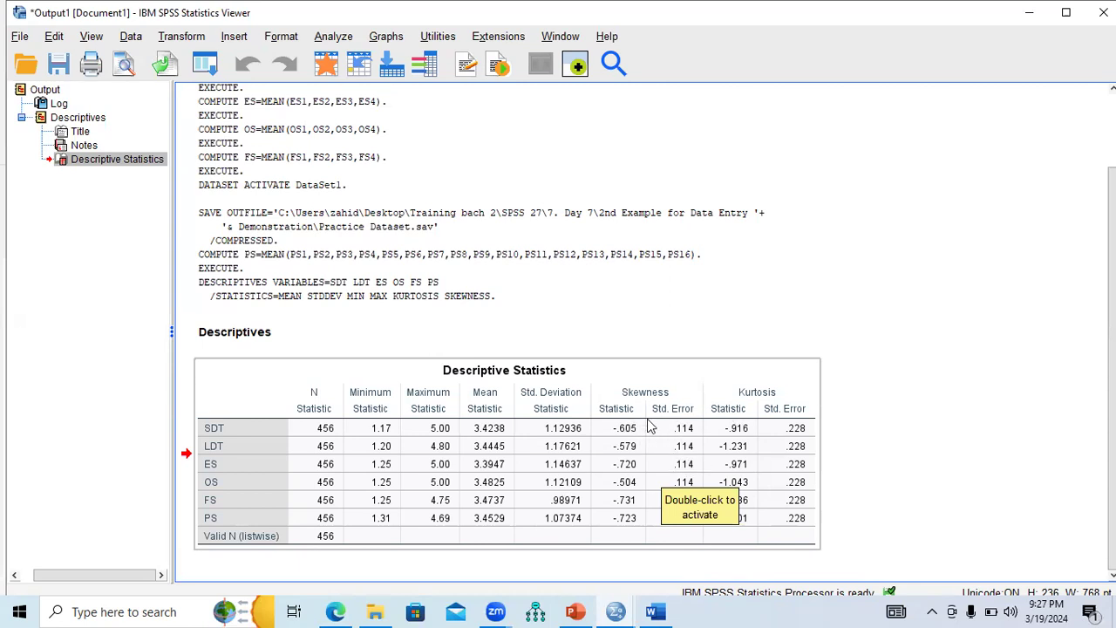
In Word, add the line "Skewness: Zero, or close to zero (Normality of your data)" below the scale list.
{"action": "left_click", "coordinate": [656, 610]}
{"action": "left_click", "coordinate": [331, 418]}
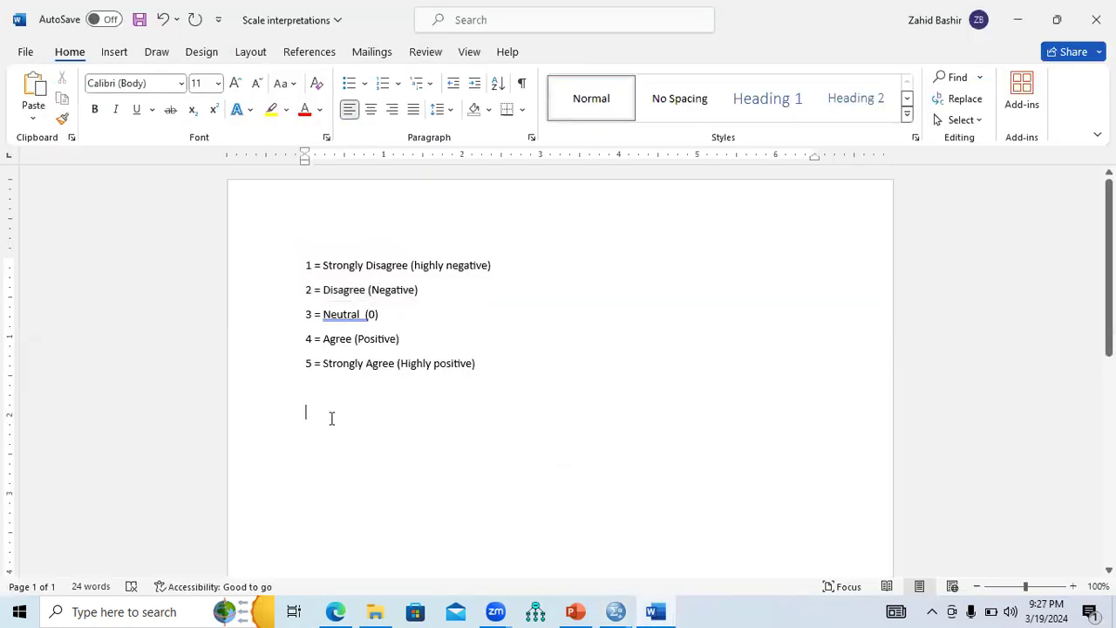
{"action": "type", "text": "Skeww"}
{"action": "key", "text": "BackSpace"}
{"action": "key", "text": "BackSpace"}
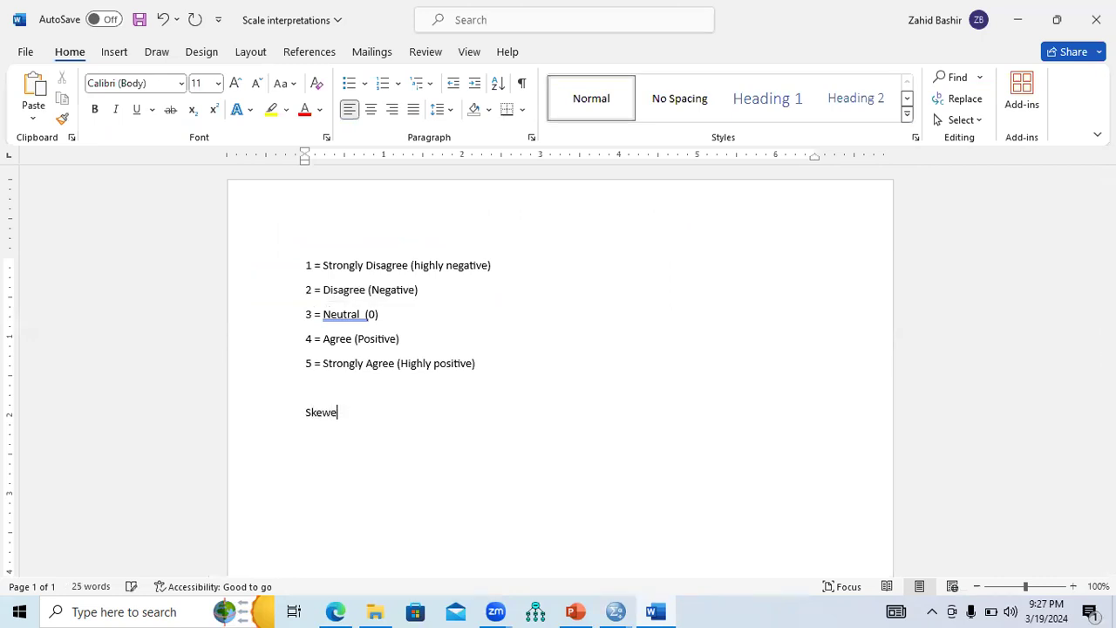
{"action": "type", "text": "ness"}
{"action": "type", "text": ": 0"}
{"action": "key", "text": "BackSpace"}
{"action": "type", "text": "Zero, or close to zero (Normality of"}
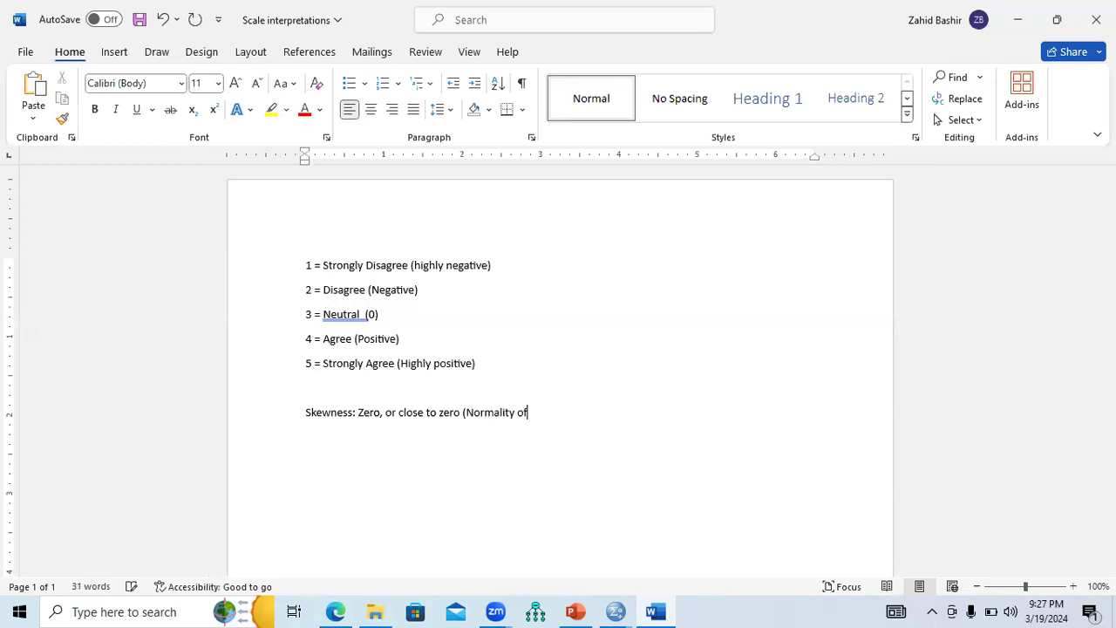
{"action": "type", "text": " your data"}
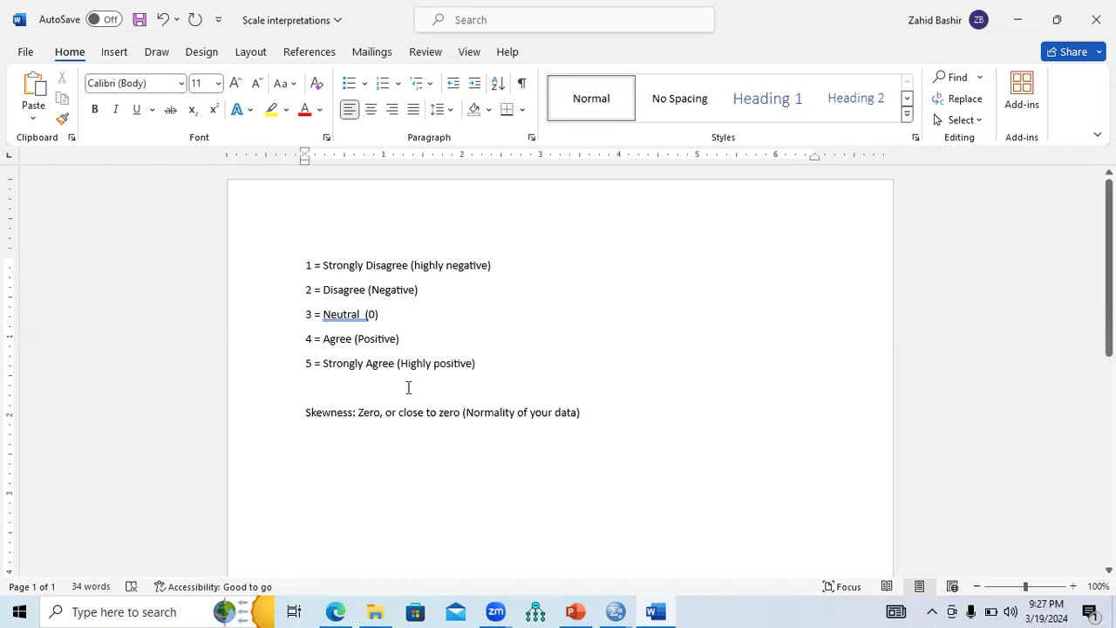
Review the skewness rule by selecting "Normality of your data" and then the "Zero, or close to zero" wording.
{"action": "left_click", "coordinate": [468, 416]}
{"action": "left_click_drag", "start_coordinate": [499, 420], "coordinate": [574, 417]}
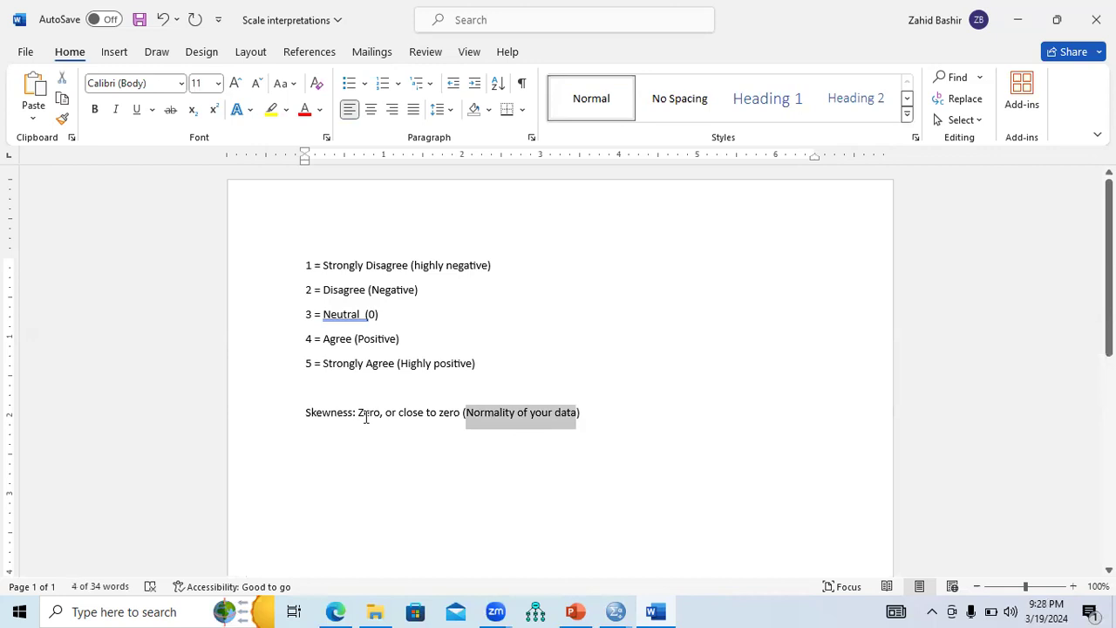
{"action": "left_click_drag", "start_coordinate": [360, 416], "coordinate": [450, 416]}
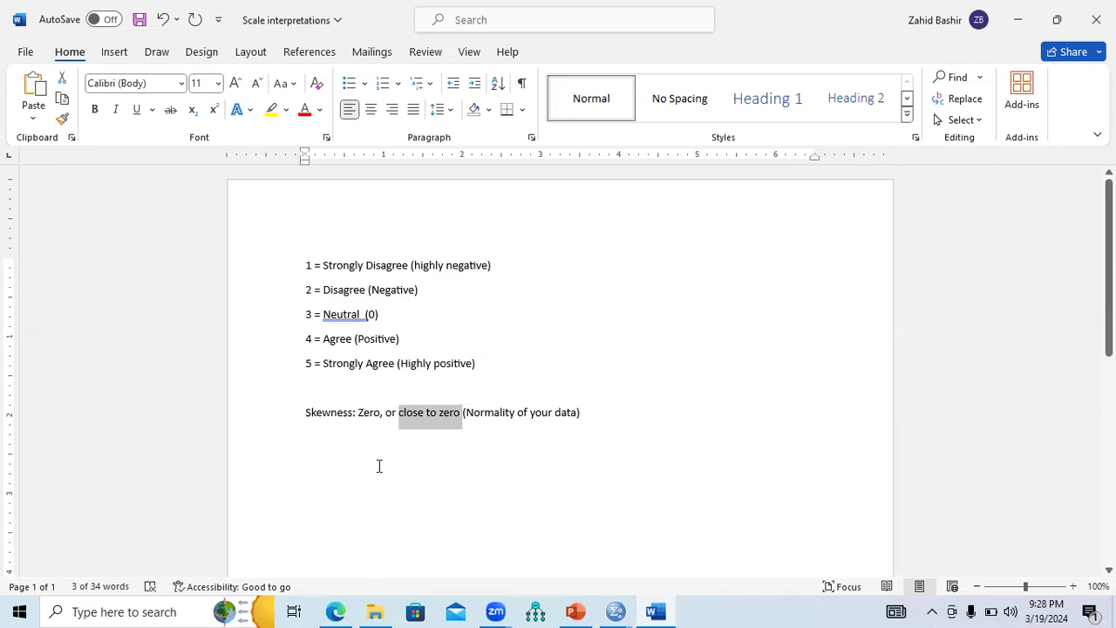
Add the line "Kurtosis: ± 3, or close to ± 3 (Normality of your data)" below the skewness rule, inserting ± as a symbol.
{"action": "left_click", "coordinate": [599, 422]}
{"action": "key", "text": "Return"}
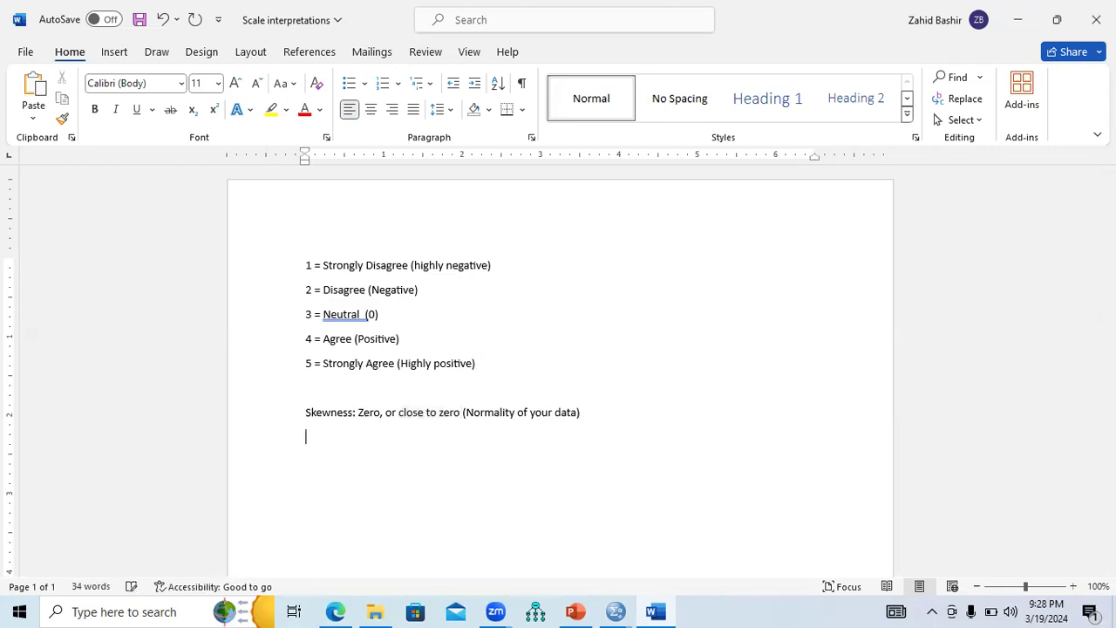
{"action": "type", "text": "Kurtos"}
{"action": "left_click", "coordinate": [112, 52]}
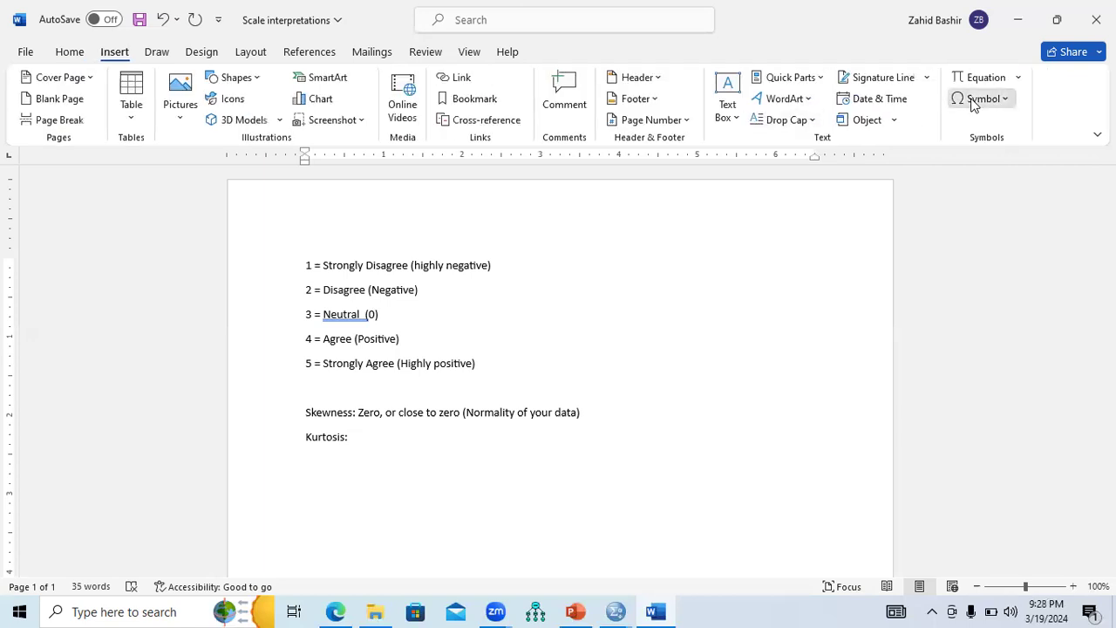
{"action": "left_click", "coordinate": [973, 101]}
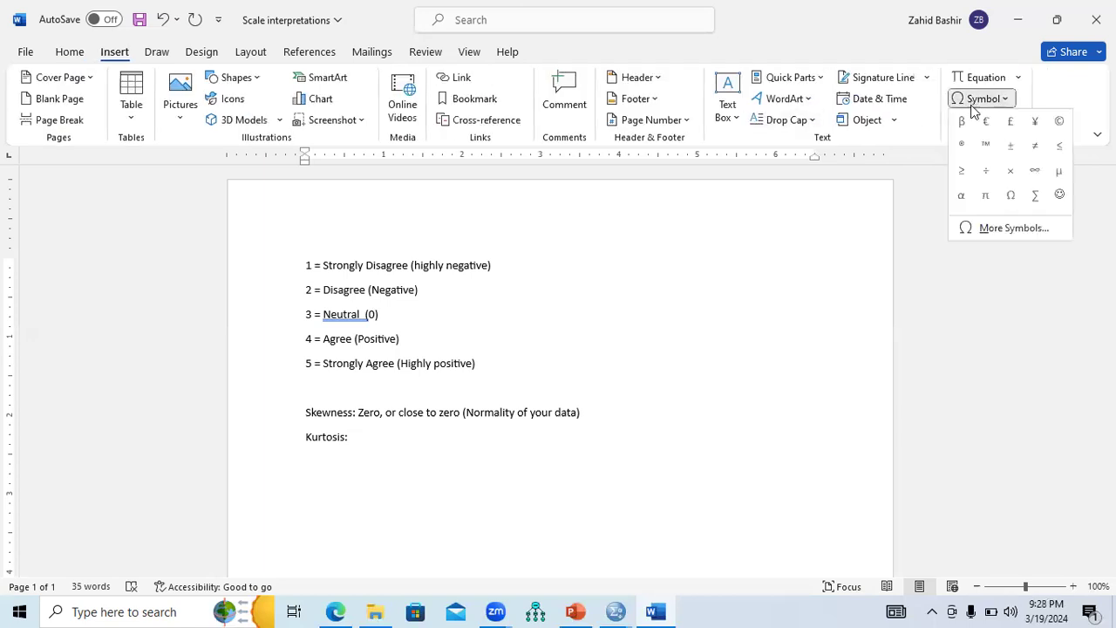
{"action": "left_click", "coordinate": [1009, 146]}
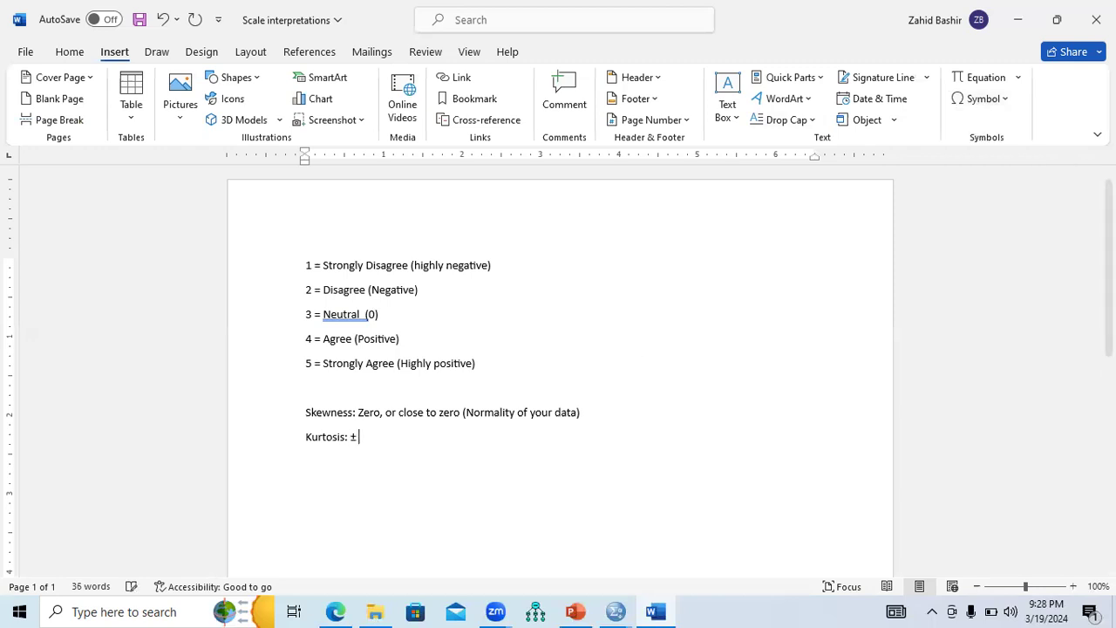
{"action": "type", "text": "3, or close to"}
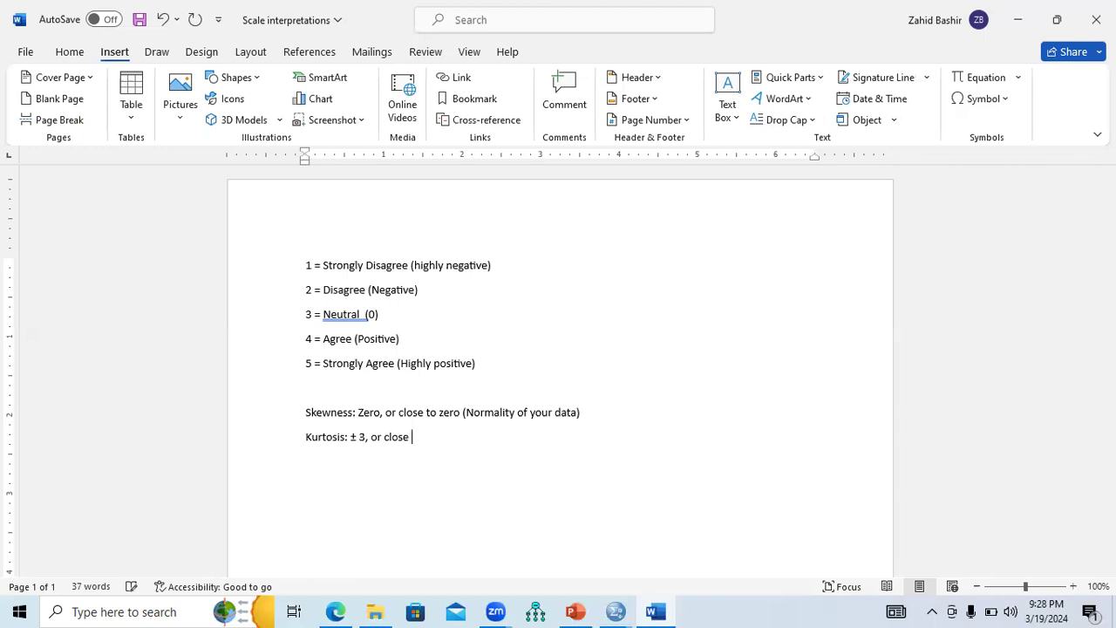
{"action": "left_click", "coordinate": [981, 100]}
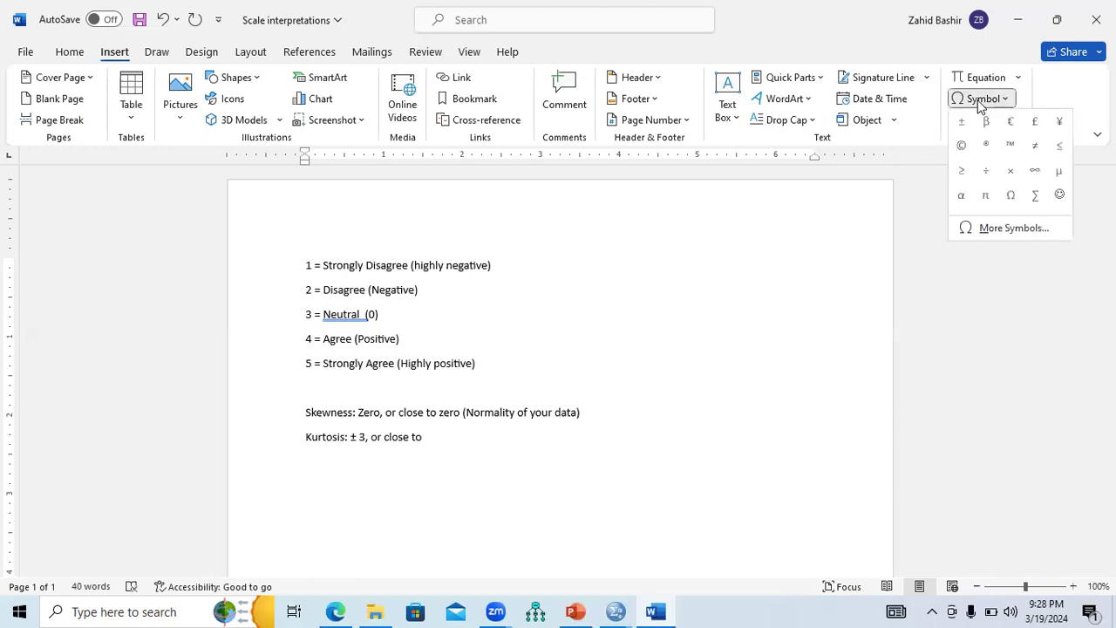
{"action": "left_click", "coordinate": [963, 125]}
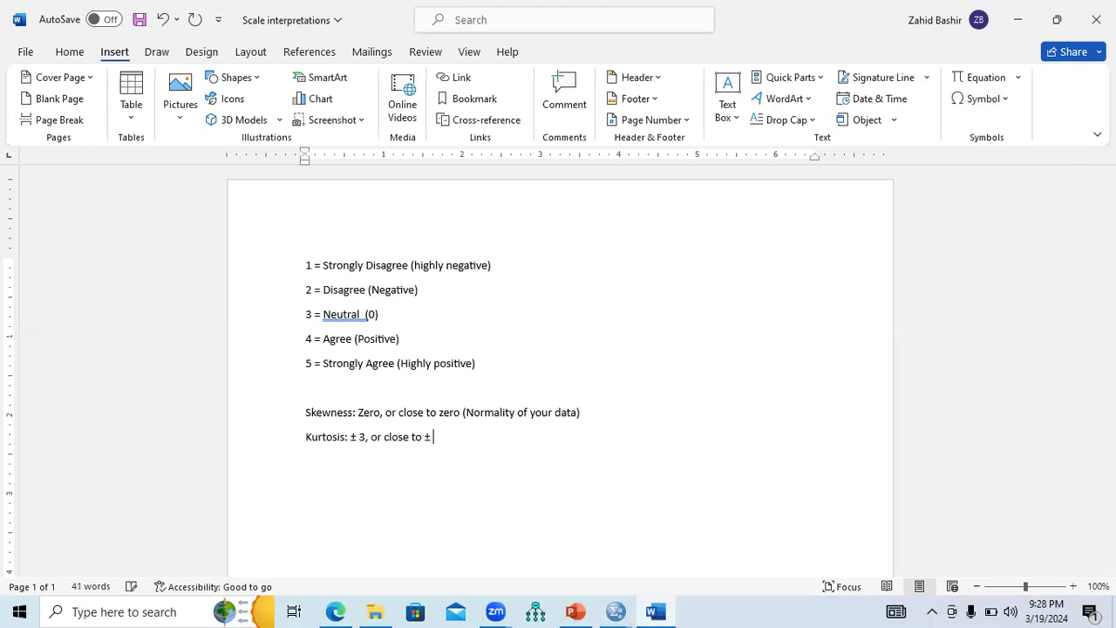
{"action": "type", "text": "3"}
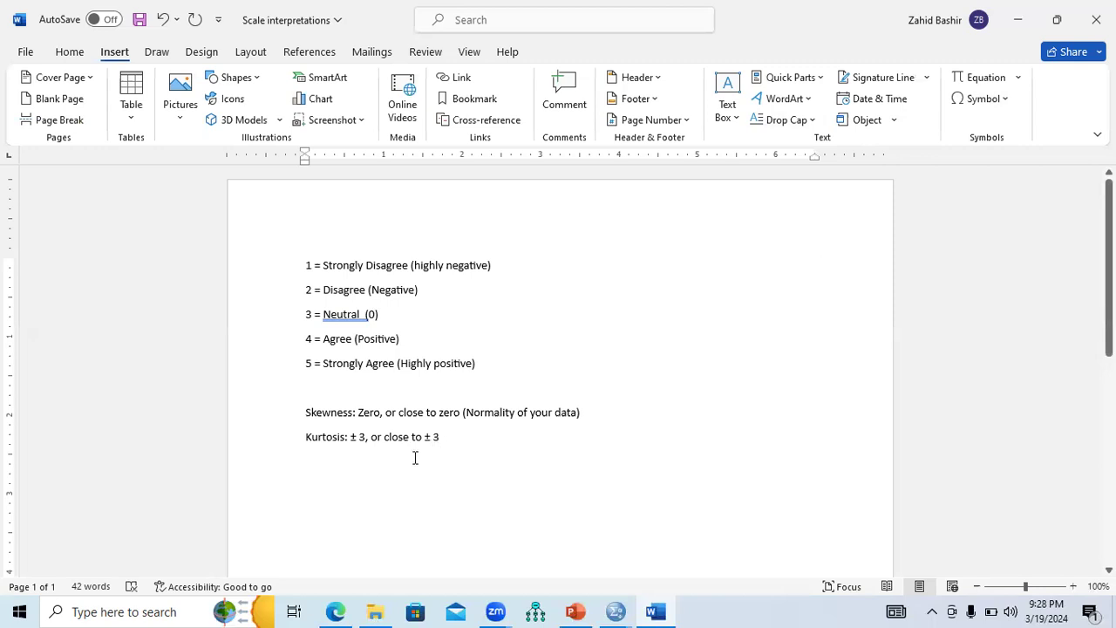
{"action": "type", "text": "(Normality of your data"}
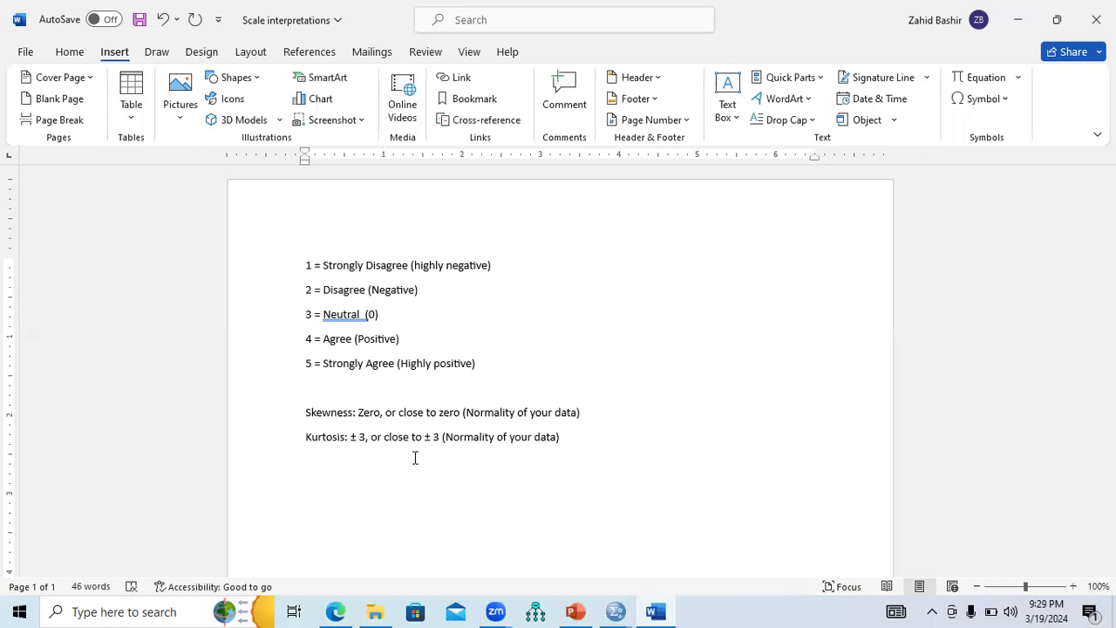
Examine the Skewness statistics in the SPSS output, and compare them with the skewness rule in the Word document.
{"action": "mouse_move", "coordinate": [615, 611]}
{"action": "left_click", "coordinate": [575, 538]}
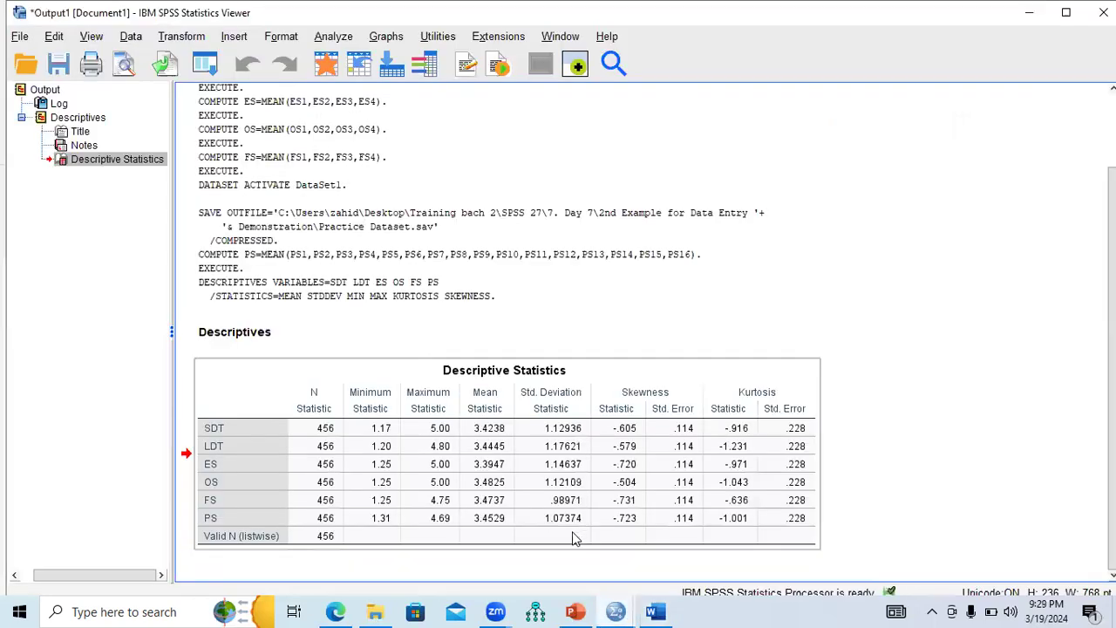
{"action": "left_click", "coordinate": [621, 417]}
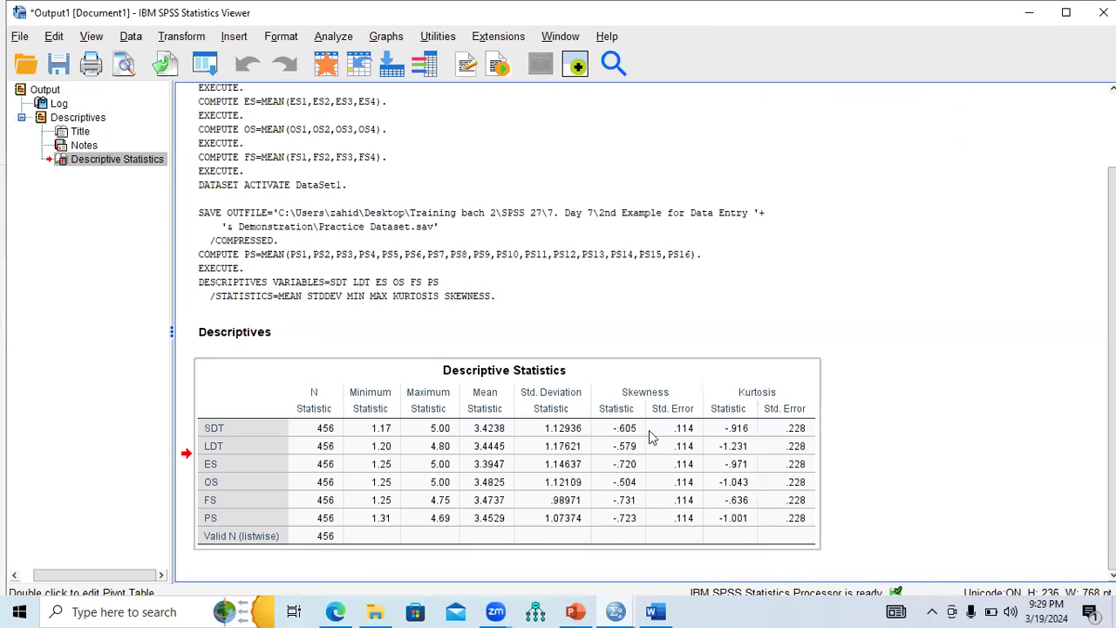
{"action": "left_click", "coordinate": [656, 611]}
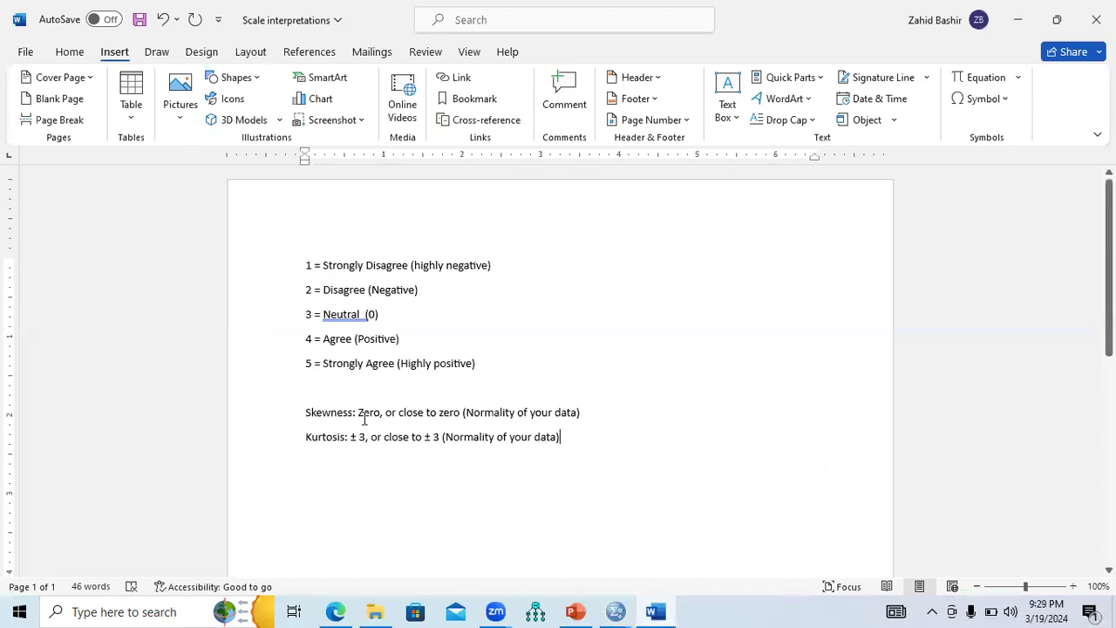
{"action": "left_click_drag", "start_coordinate": [359, 413], "coordinate": [572, 416]}
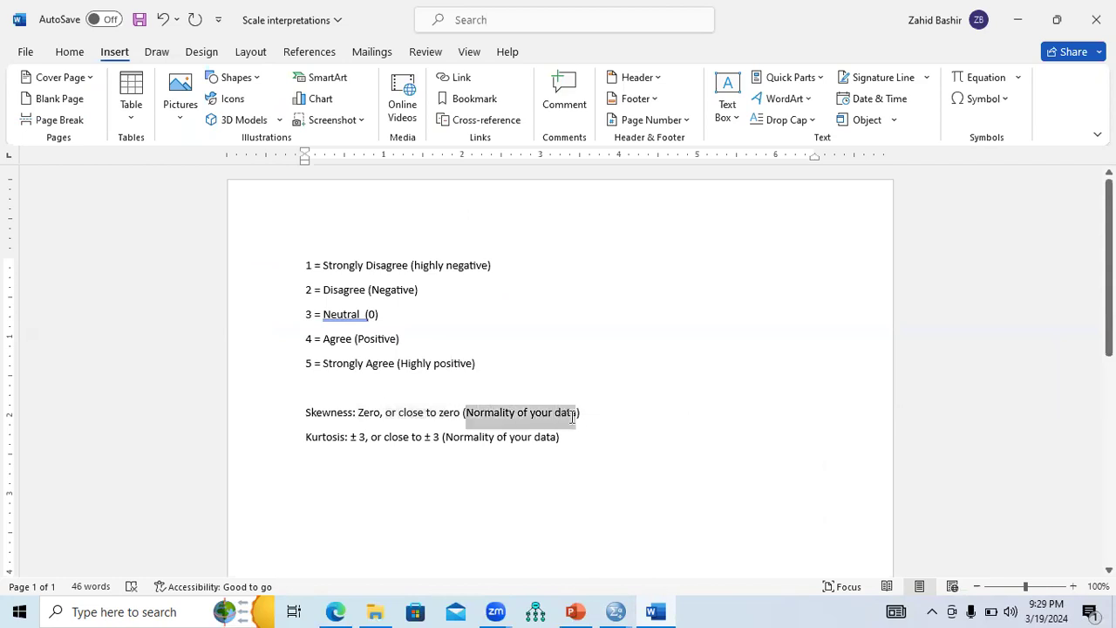
{"action": "left_click_drag", "start_coordinate": [306, 438], "coordinate": [367, 447]}
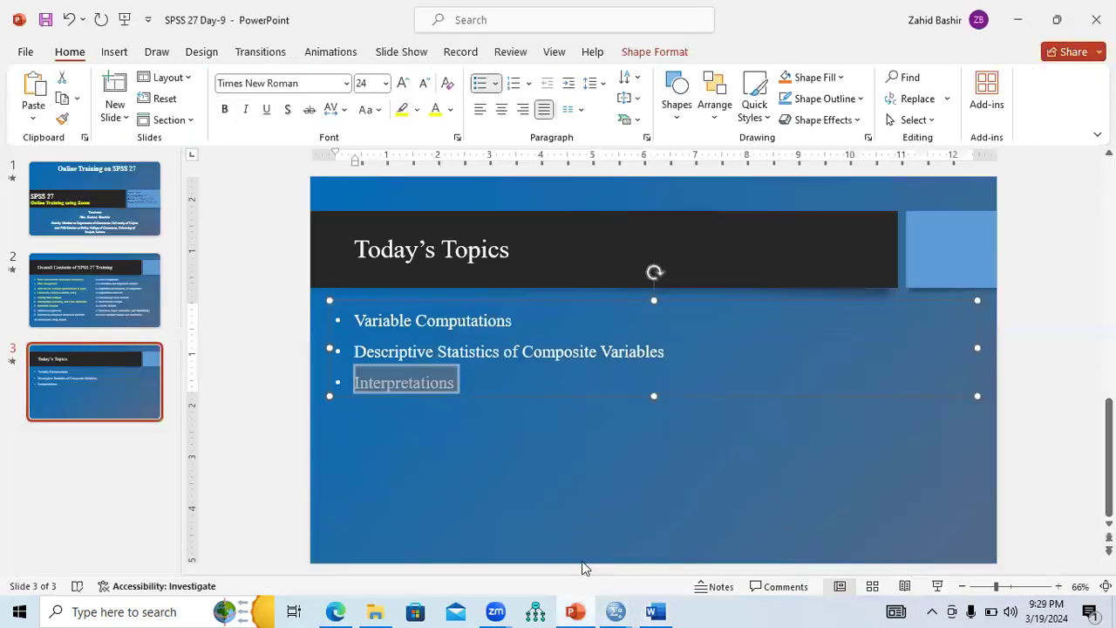
Switch to the SPSS output and examine the Kurtosis statistics of the composite variables in the Descriptive Statistics table.
{"action": "left_click", "coordinate": [575, 611]}
{"action": "mouse_move", "coordinate": [616, 606]}
{"action": "left_click", "coordinate": [572, 540]}
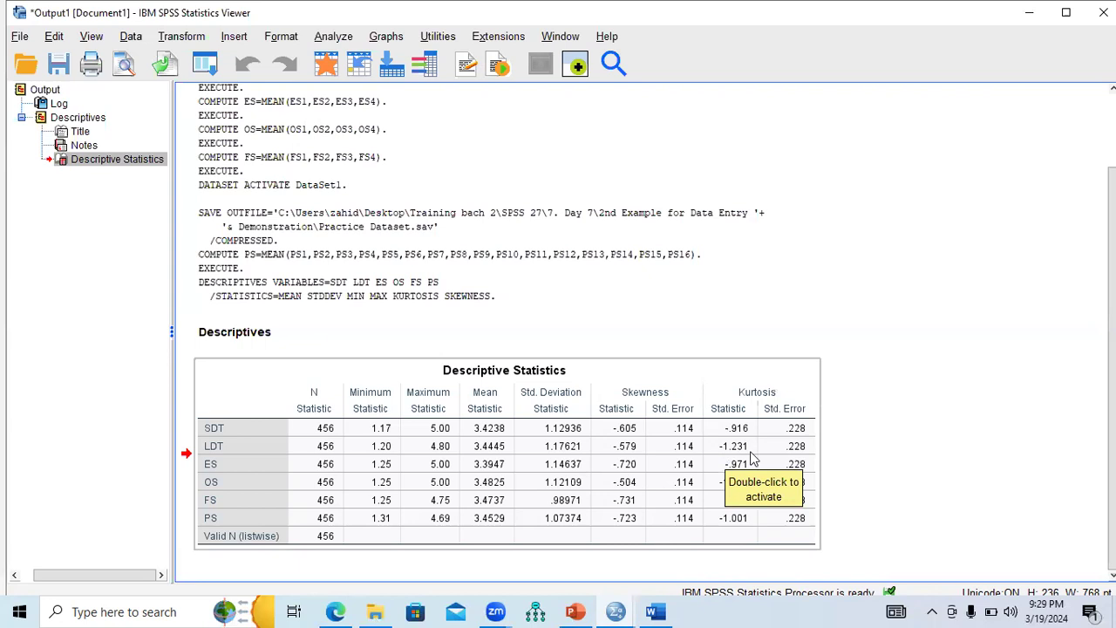
{"action": "left_click", "coordinate": [727, 495]}
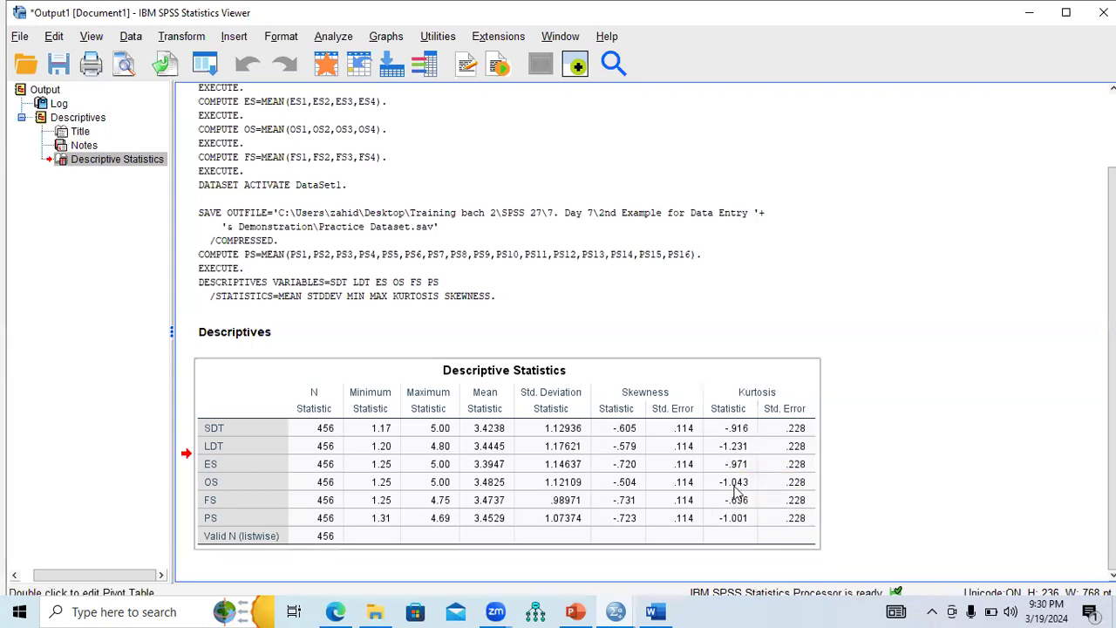
Review the kurtosis rule in Word by selecting "± 3" and then its "Normality of your data" wording.
{"action": "left_click", "coordinate": [656, 611]}
{"action": "left_click", "coordinate": [353, 443]}
{"action": "left_click_drag", "start_coordinate": [347, 437], "coordinate": [367, 439]}
{"action": "left_click", "coordinate": [366, 438]}
{"action": "double_click", "coordinate": [357, 440]}
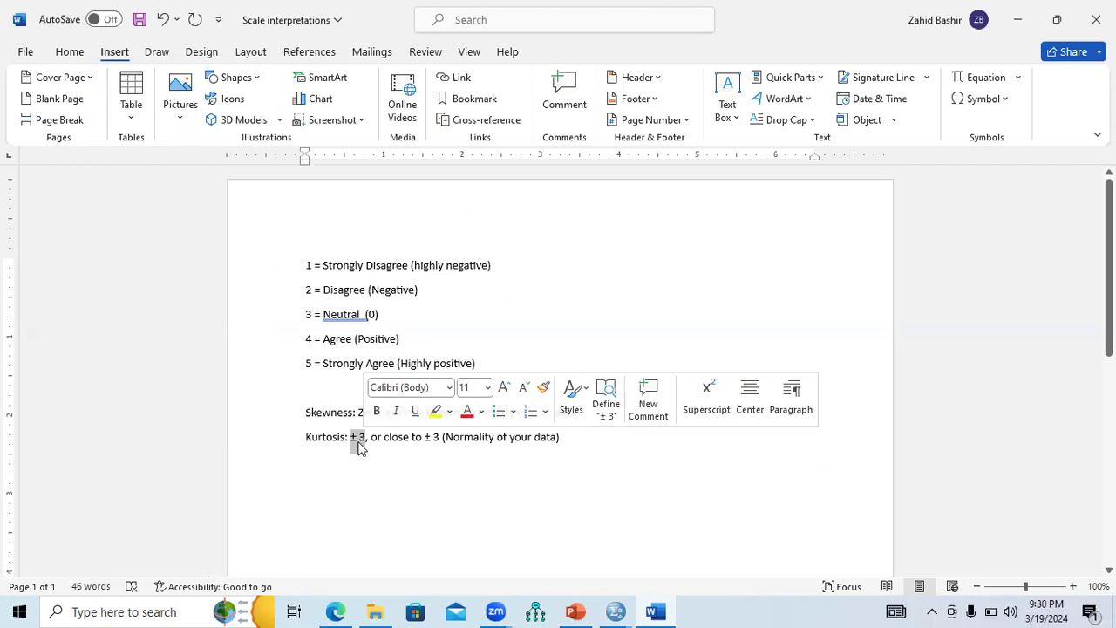
{"action": "left_click_drag", "start_coordinate": [445, 437], "coordinate": [542, 440]}
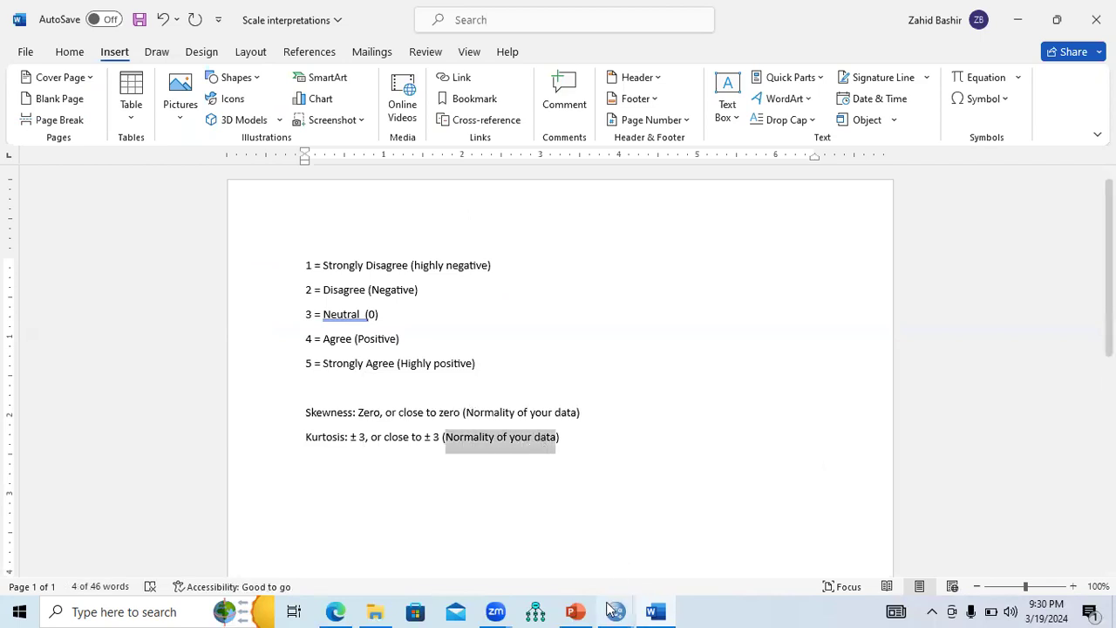
Copy the Descriptive Statistics table from the SPSS output and paste it below the kurtosis line in Word.
{"action": "left_click", "coordinate": [574, 611]}
{"action": "mouse_move", "coordinate": [600, 608]}
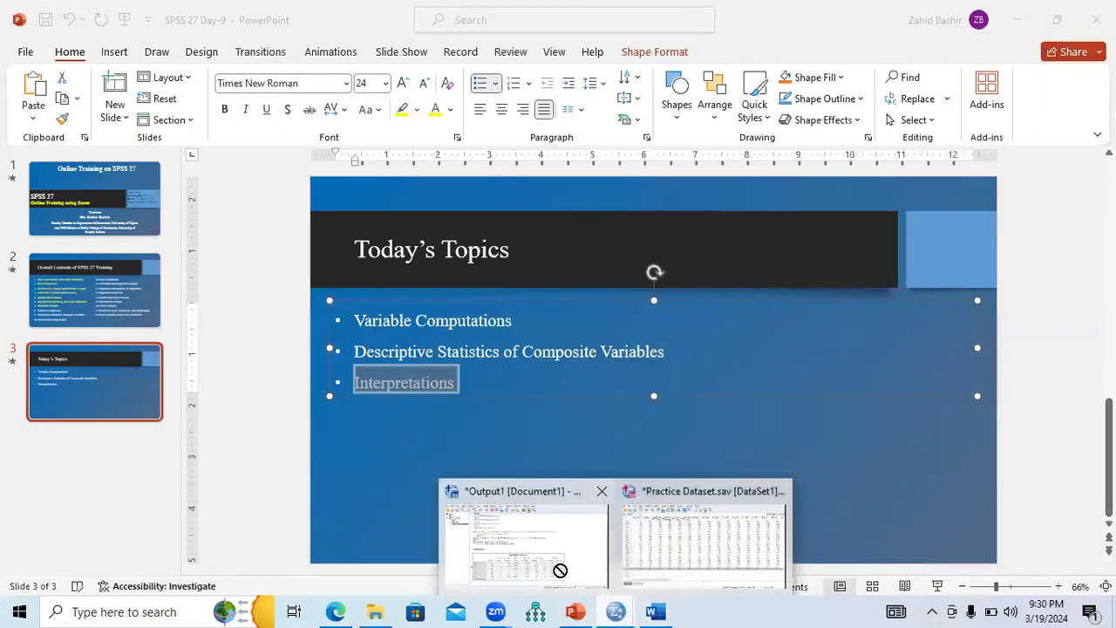
{"action": "left_click", "coordinate": [558, 567]}
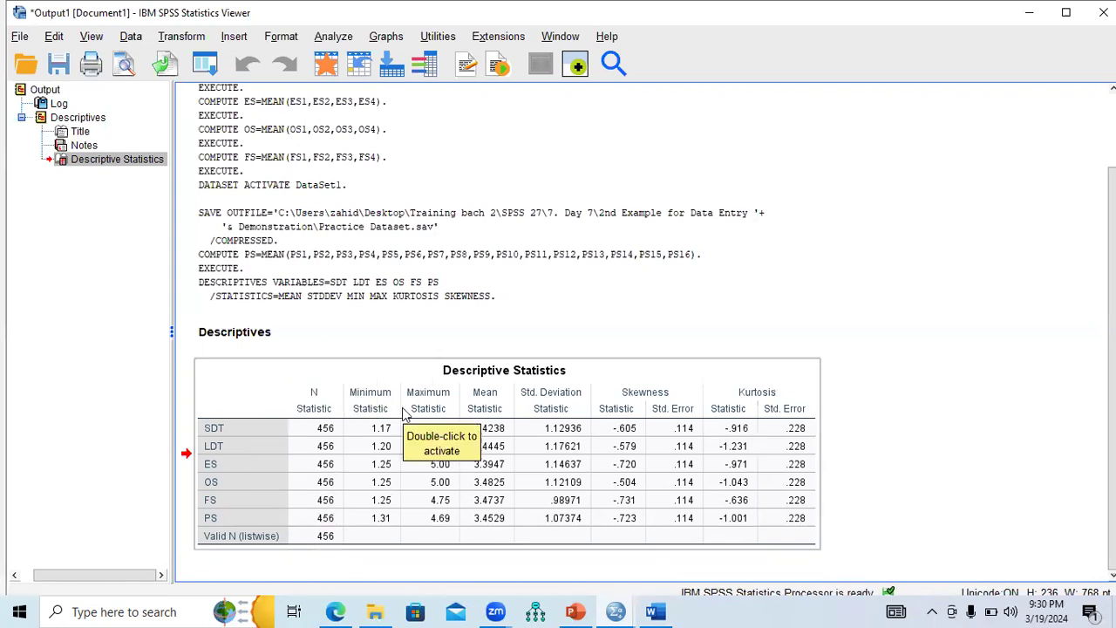
{"action": "left_click", "coordinate": [652, 611]}
{"action": "left_click", "coordinate": [403, 508]}
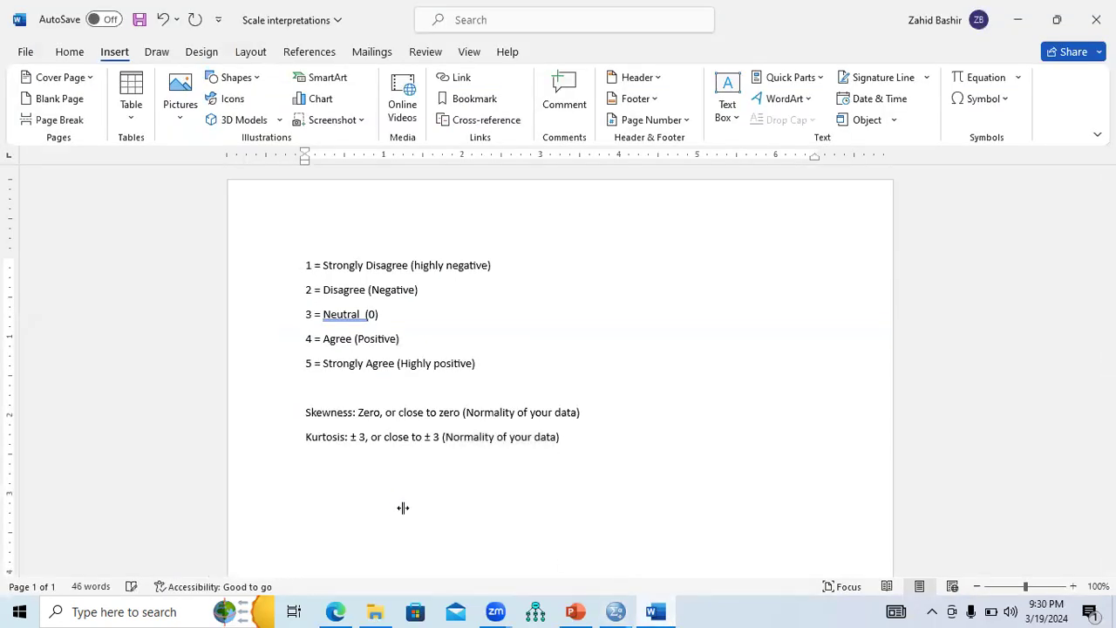
{"action": "key", "text": "ctrl+v"}
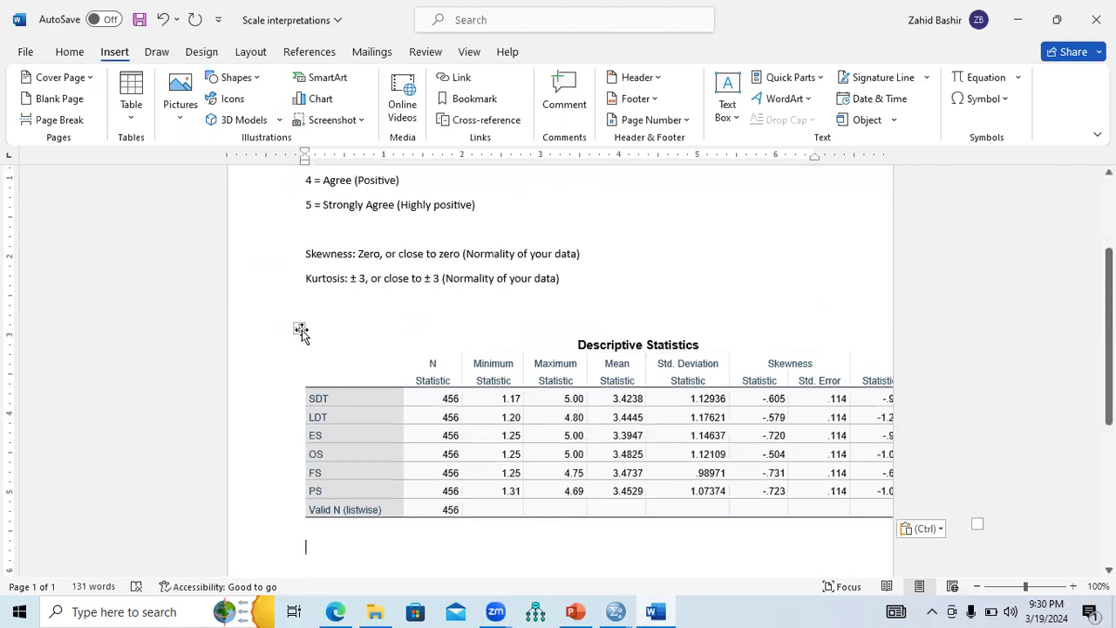
Narrow the pasted table's variable name, N, Minimum, Maximum, Mean and Std. Deviation columns.
{"action": "left_click", "coordinate": [300, 331]}
{"action": "left_click_drag", "start_coordinate": [402, 451], "coordinate": [389, 446]}
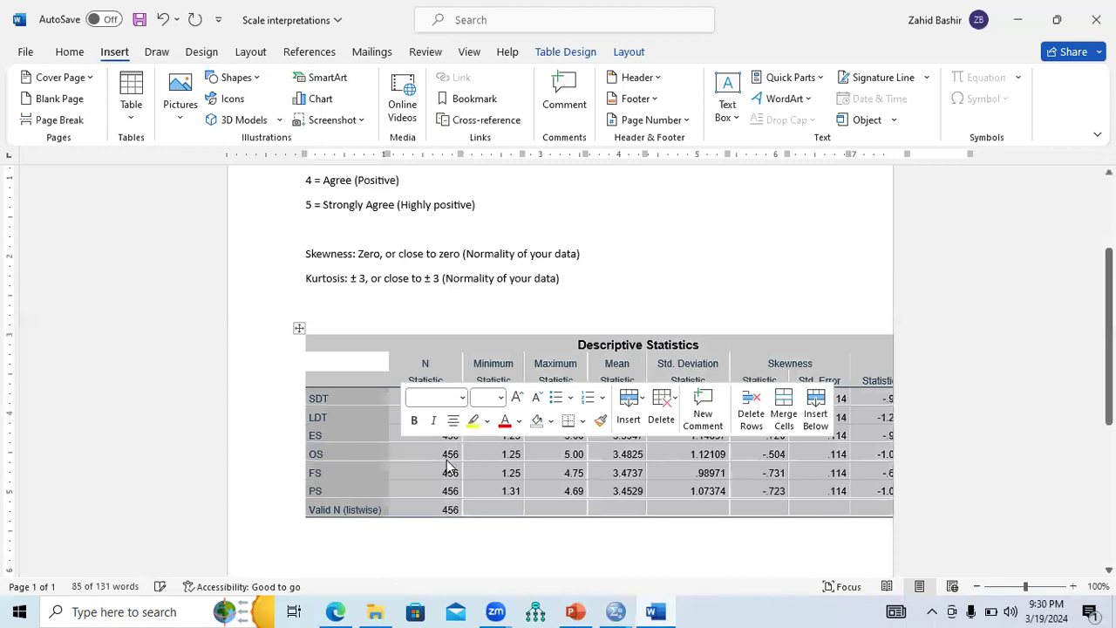
{"action": "left_click", "coordinate": [462, 470]}
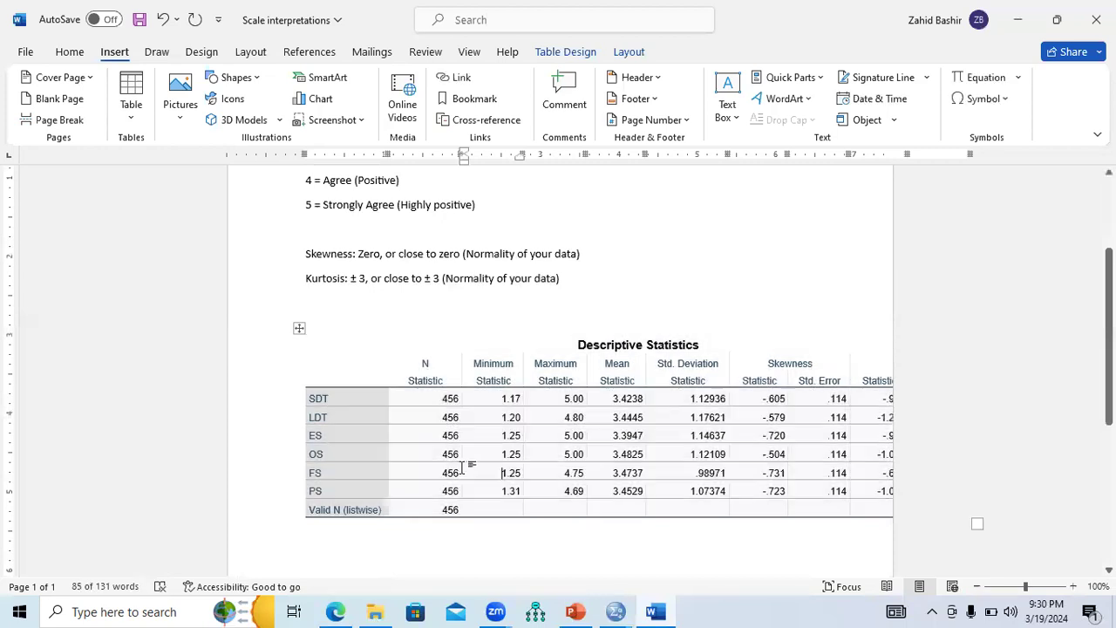
{"action": "left_click", "coordinate": [298, 329]}
{"action": "left_click_drag", "start_coordinate": [461, 435], "coordinate": [433, 431]}
{"action": "left_click_drag", "start_coordinate": [524, 440], "coordinate": [490, 442]}
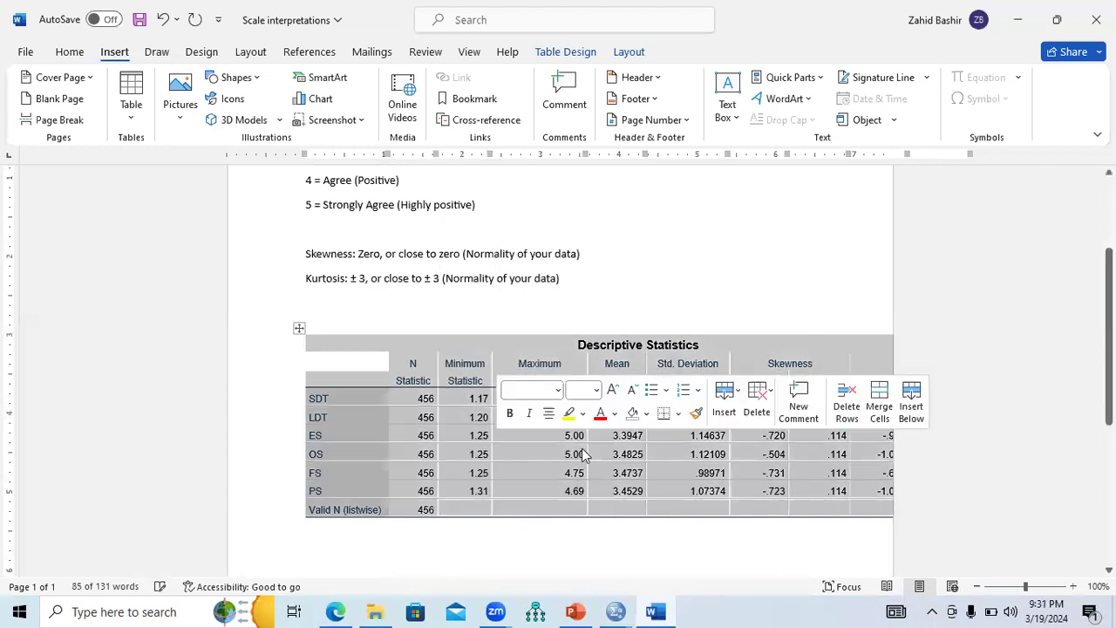
{"action": "left_click_drag", "start_coordinate": [586, 446], "coordinate": [550, 442]}
{"action": "left_click_drag", "start_coordinate": [640, 454], "coordinate": [604, 453]}
{"action": "left_click_drag", "start_coordinate": [729, 472], "coordinate": [677, 471]}
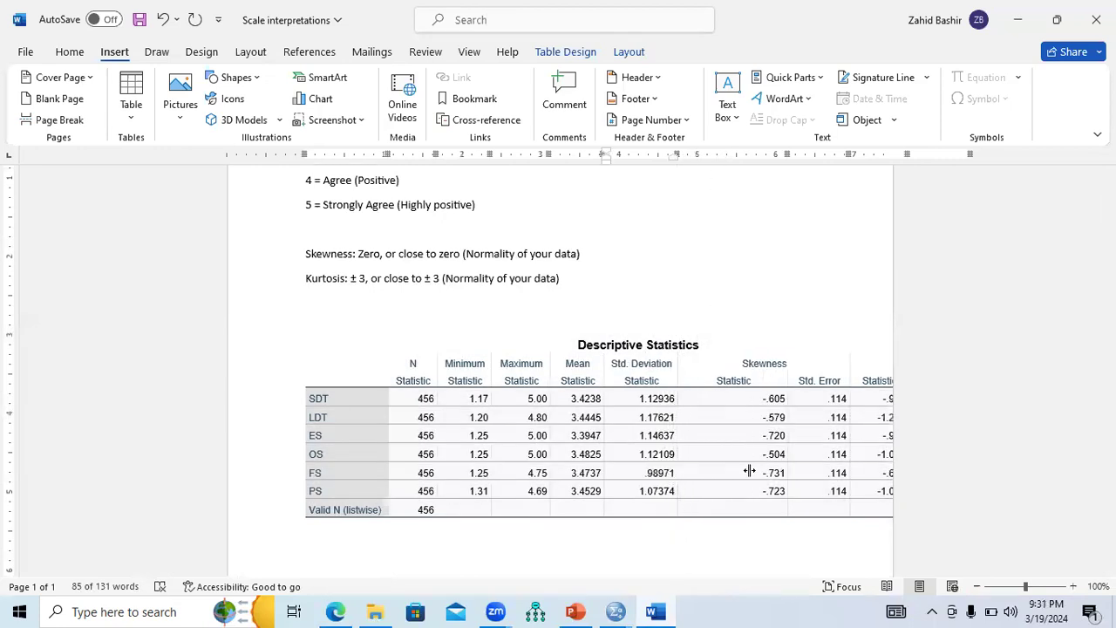
Narrow the Statistic and Std. Error columns under Skewness and Kurtosis so the whole table fits on the page.
{"action": "left_click", "coordinate": [787, 471]}
{"action": "left_click_drag", "start_coordinate": [787, 471], "coordinate": [728, 467]}
{"action": "left_click", "coordinate": [842, 468]}
{"action": "left_click_drag", "start_coordinate": [846, 469], "coordinate": [781, 465]}
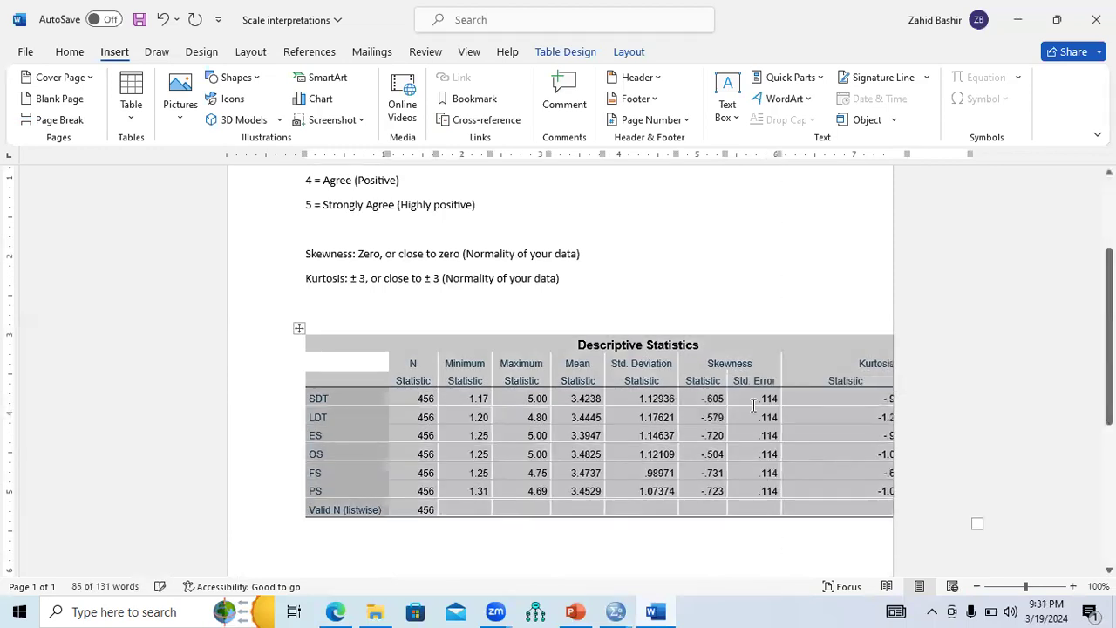
{"action": "left_click", "coordinate": [754, 406]}
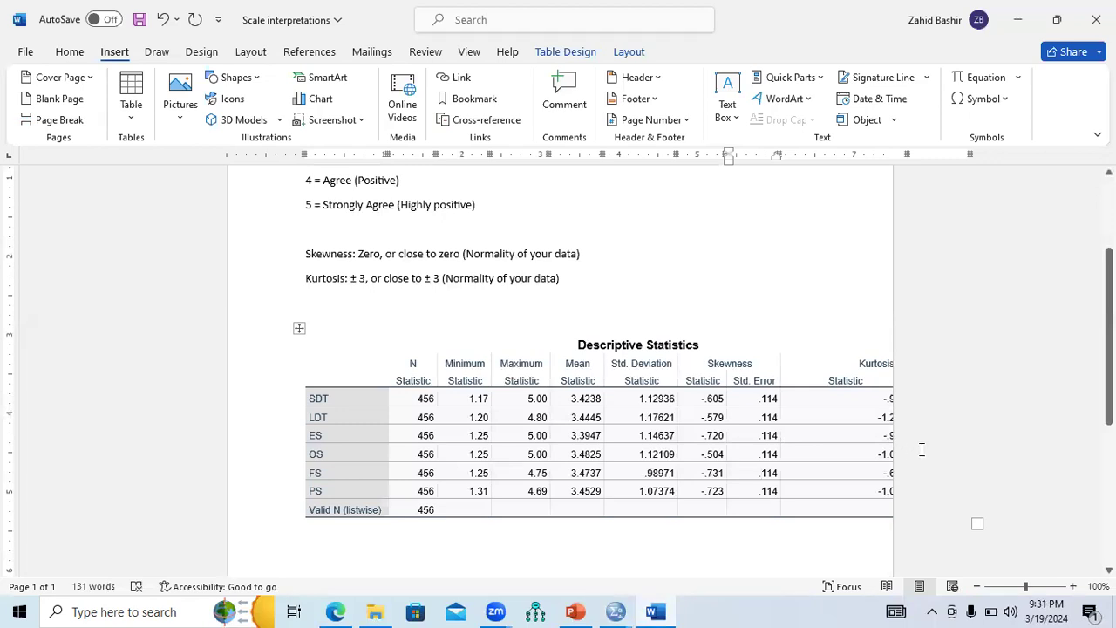
{"action": "left_click_drag", "start_coordinate": [893, 449], "coordinate": [824, 453]}
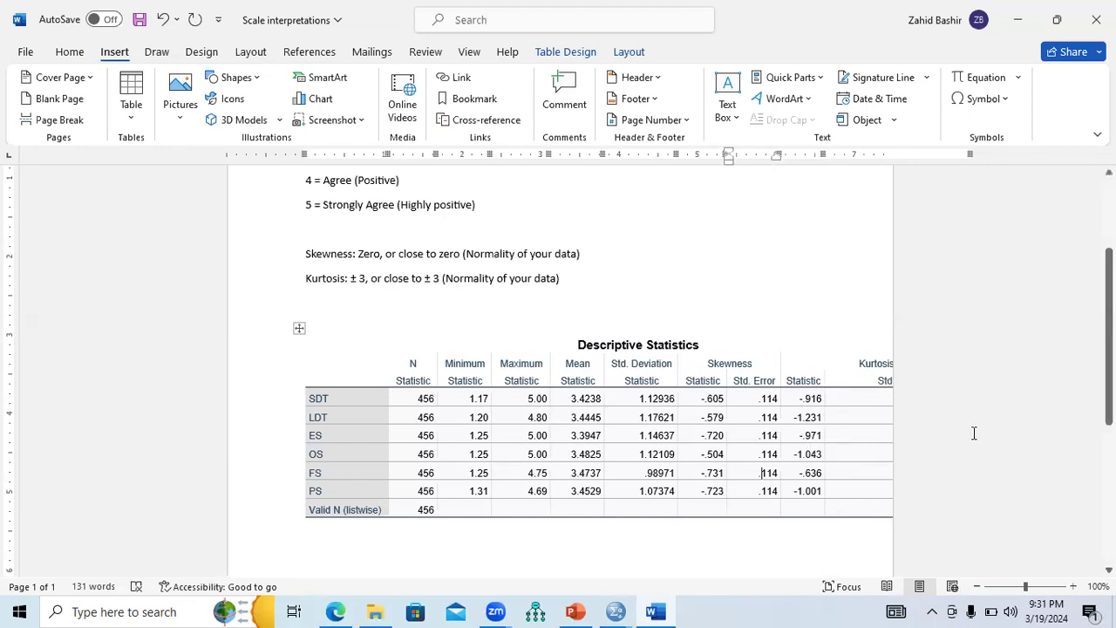
{"action": "left_click_drag", "start_coordinate": [968, 431], "coordinate": [872, 438]}
{"action": "key", "text": "ctrl+z"}
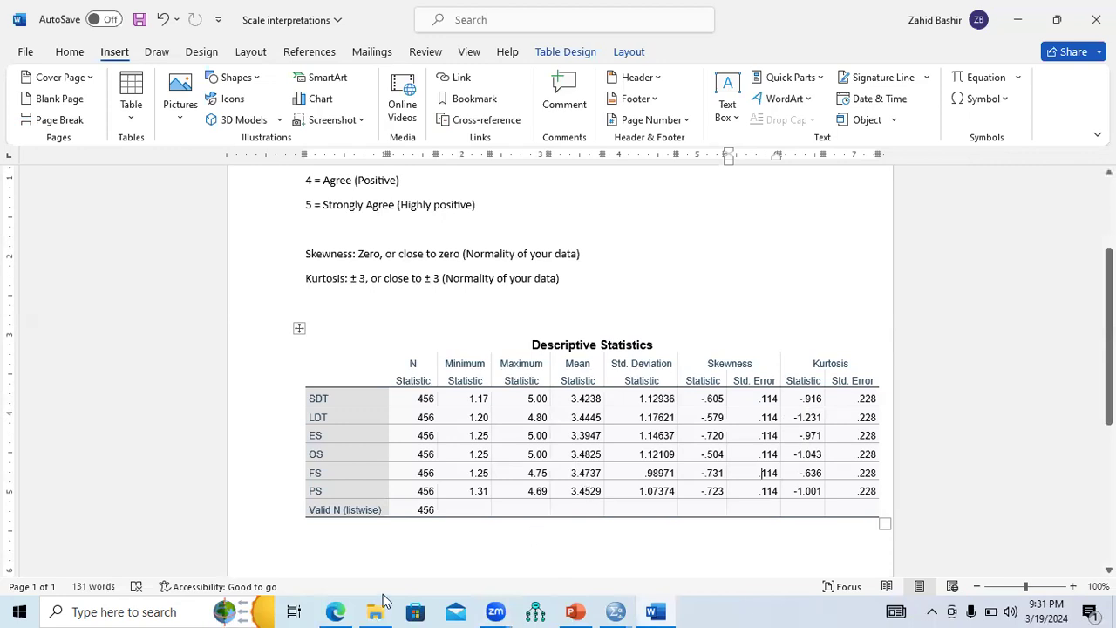
Add "Table 1." in front of the table's "Descriptive Statistics" title.
{"action": "left_click", "coordinate": [335, 551]}
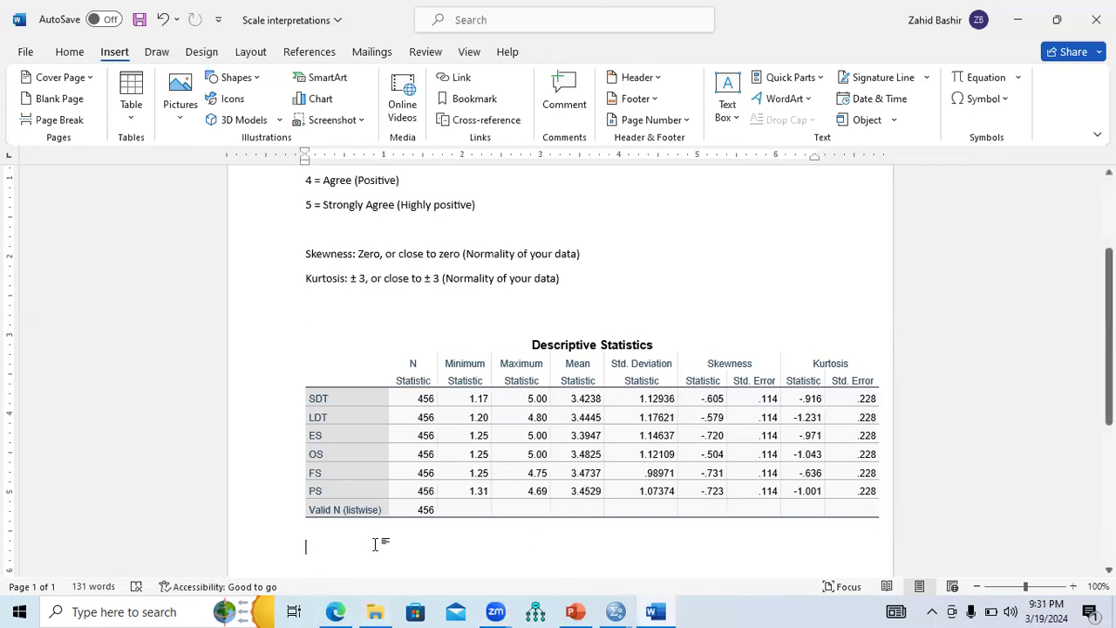
{"action": "left_click", "coordinate": [526, 339]}
{"action": "type", "text": "Table 1."}
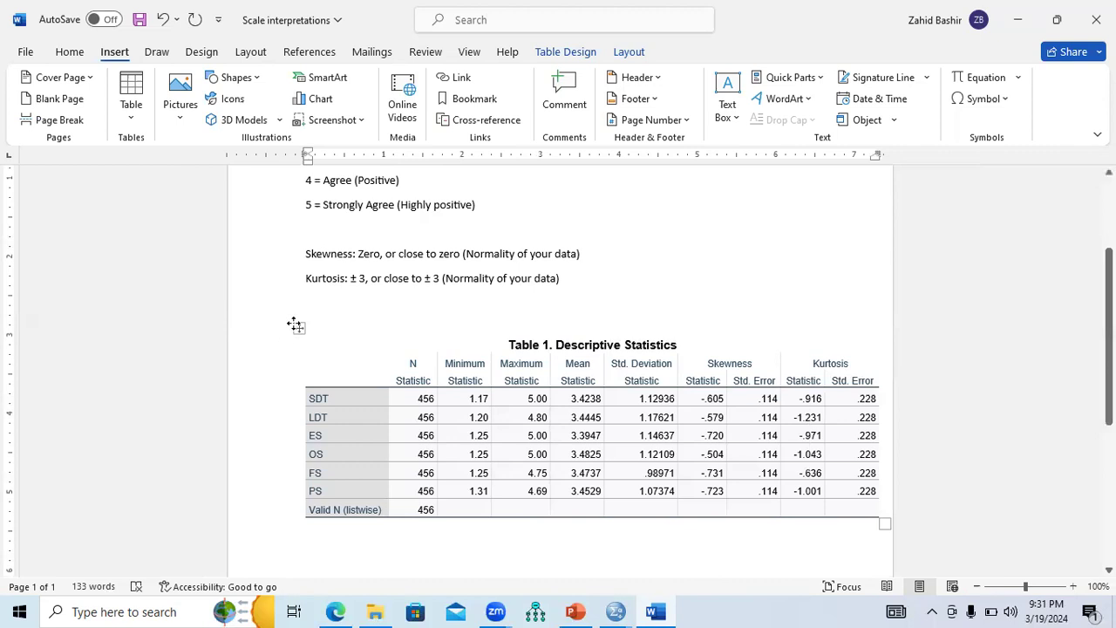
Move the title "Table 1. Descriptive Statistics" out of the table's first row to the empty line below the kurtosis rule.
{"action": "left_click", "coordinate": [299, 327]}
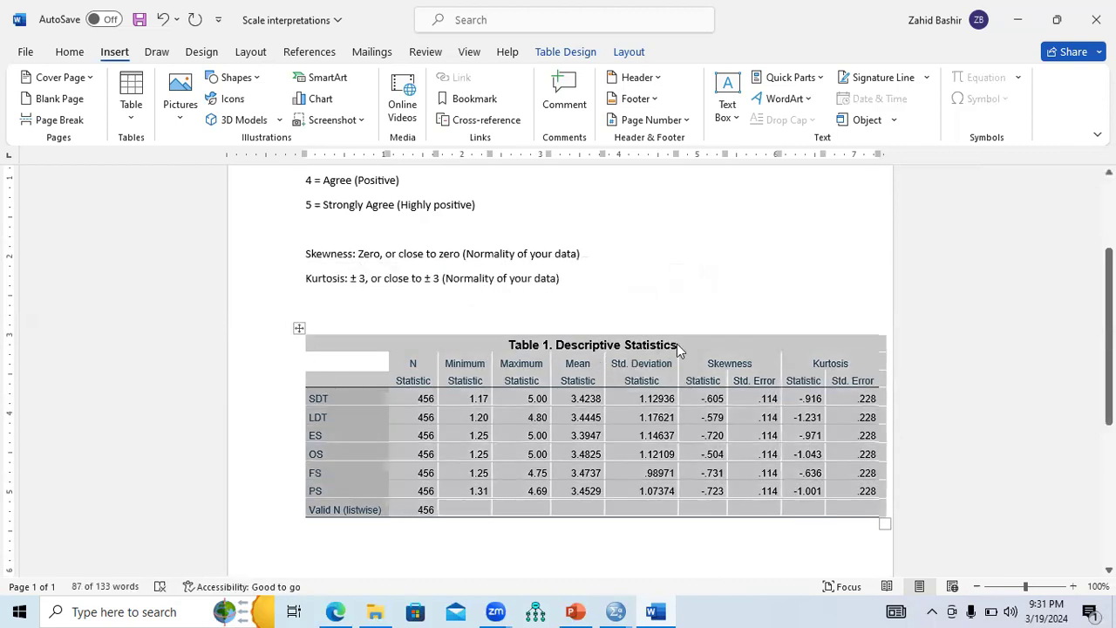
{"action": "left_click_drag", "start_coordinate": [679, 349], "coordinate": [511, 350]}
{"action": "key", "text": "ctrl+c"}
{"action": "key", "text": "Delete"}
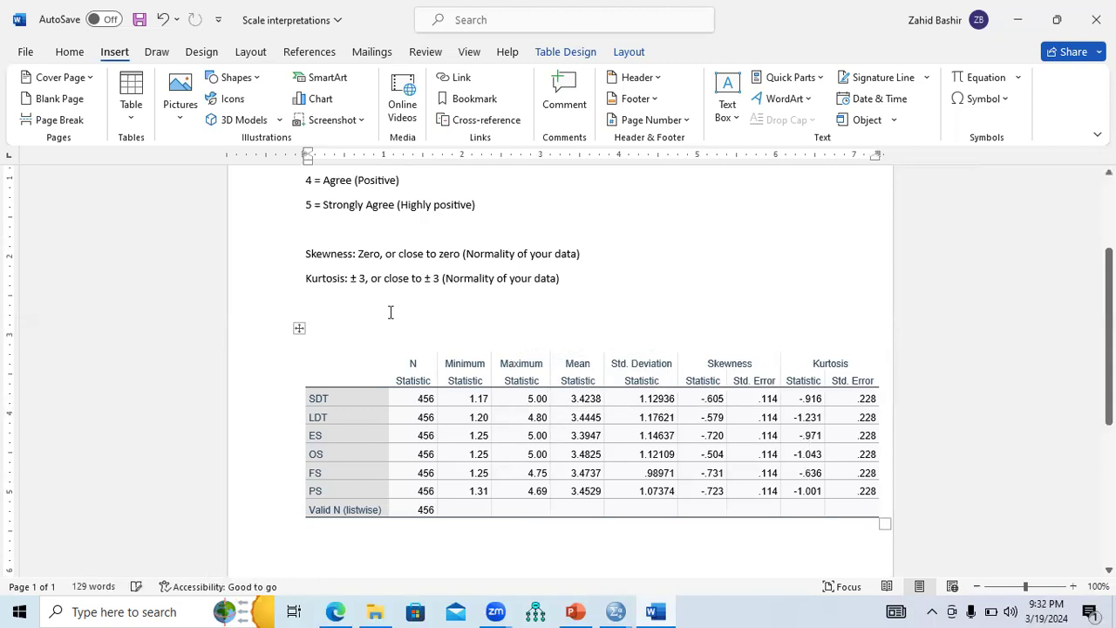
{"action": "left_click", "coordinate": [391, 313]}
{"action": "key", "text": "ctrl+v"}
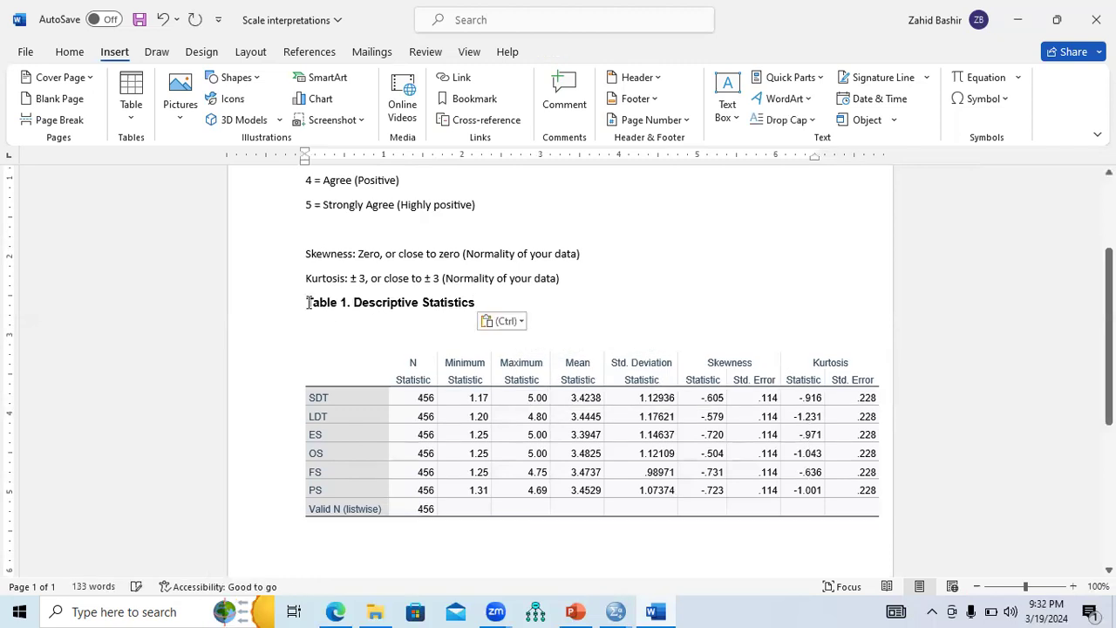
Add an empty line above the "Table 1. Descriptive Statistics" title and remove the empty line between the title and the table.
{"action": "key", "text": "Return"}
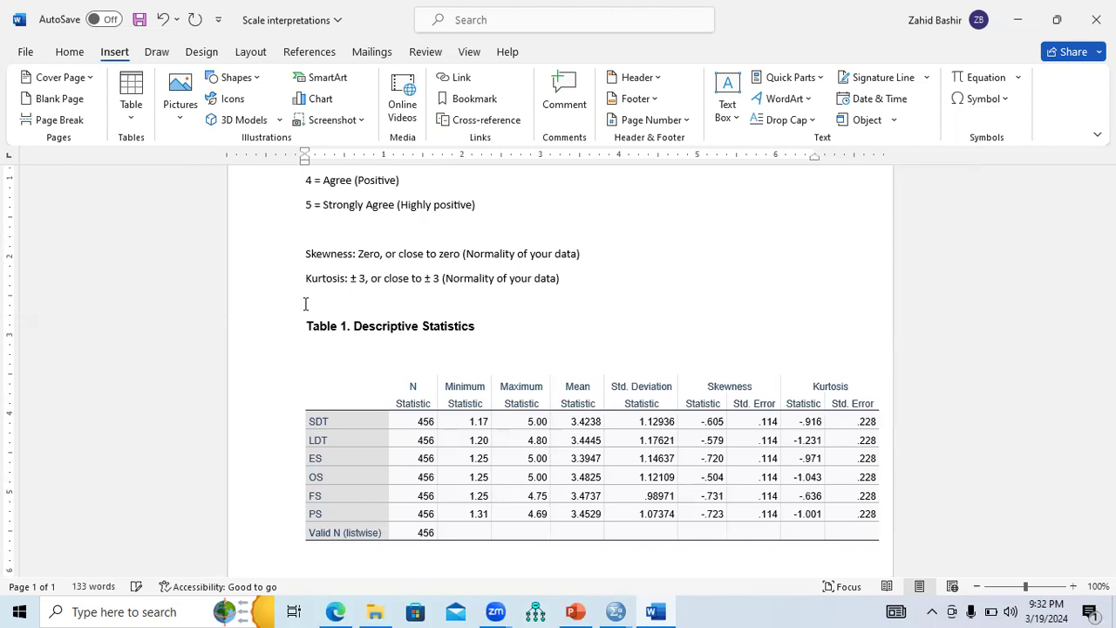
{"action": "left_click", "coordinate": [354, 346]}
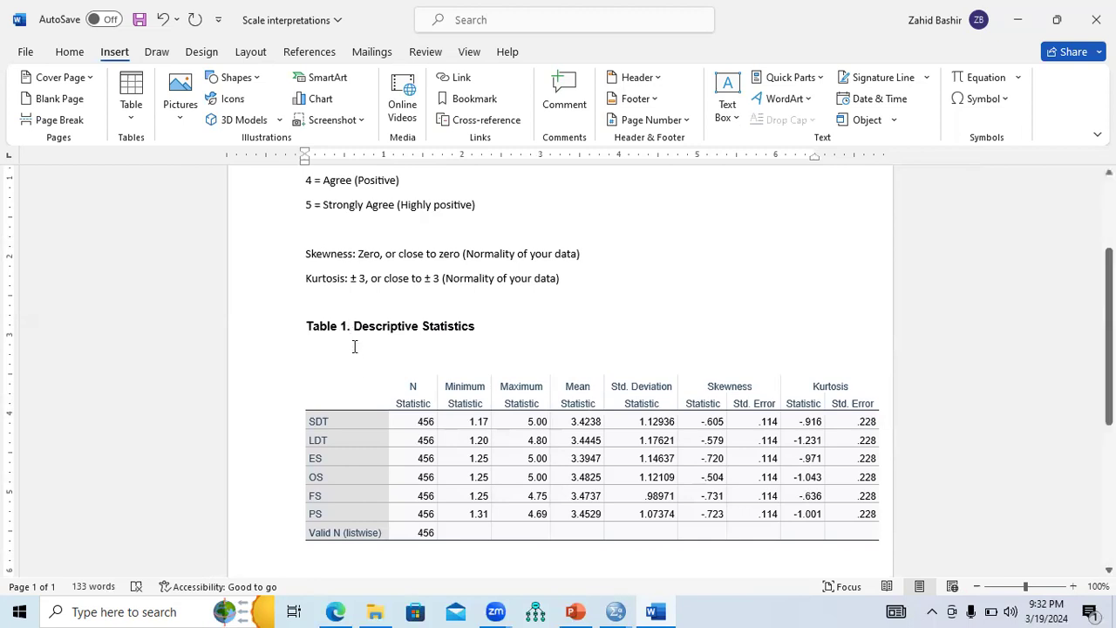
{"action": "key", "text": "BackSpace"}
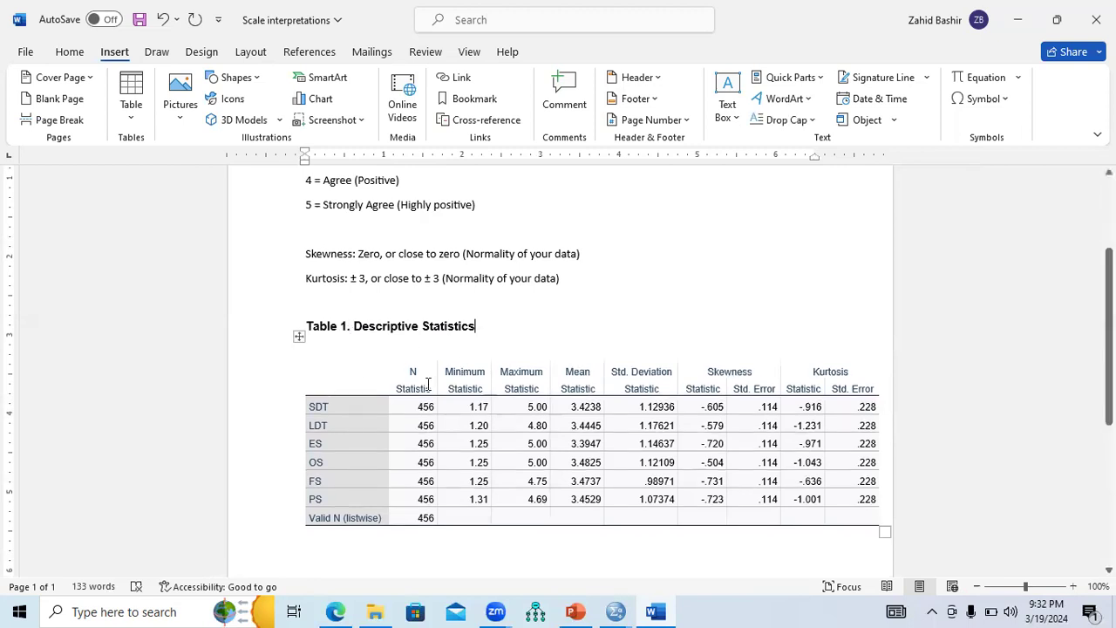
Remove all borders from the whole descriptive statistics table.
{"action": "left_click", "coordinate": [299, 336]}
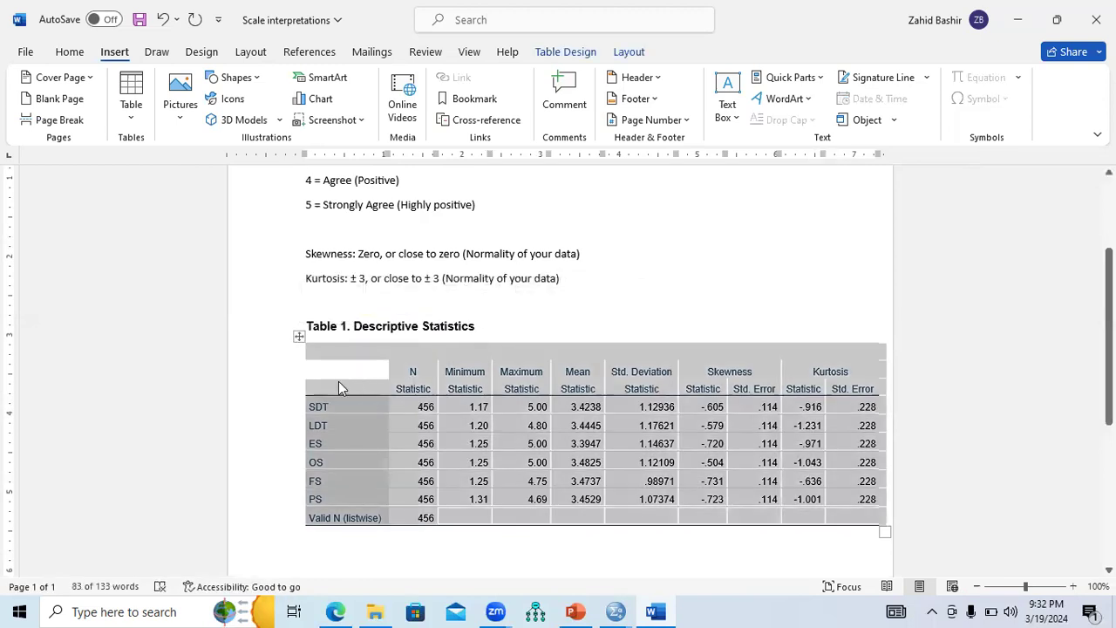
{"action": "left_click", "coordinate": [69, 54]}
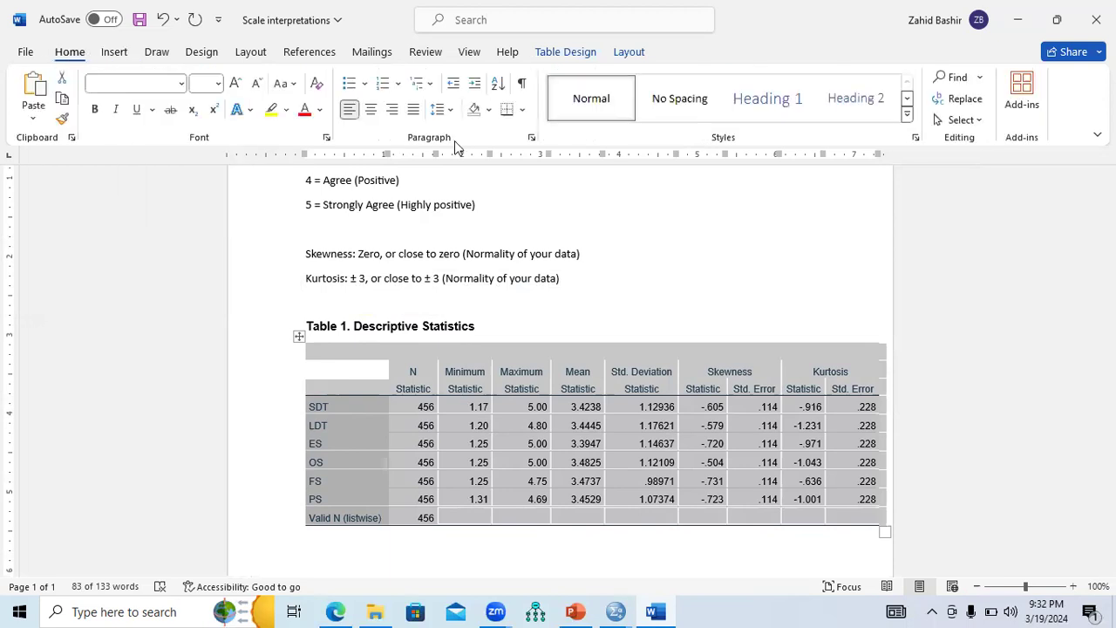
{"action": "left_click", "coordinate": [521, 109]}
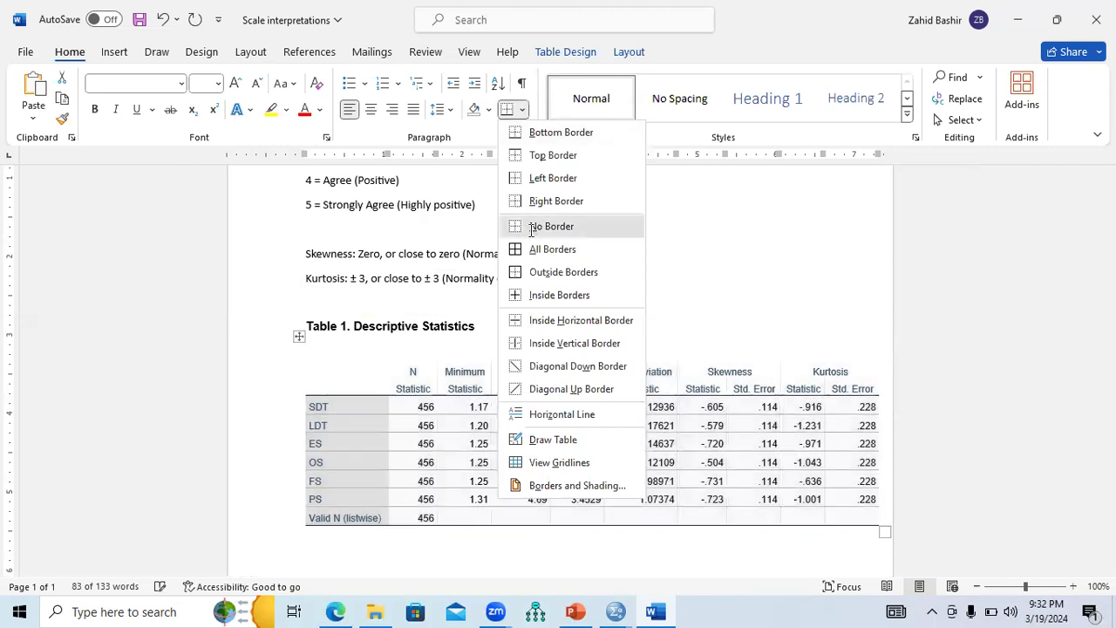
{"action": "left_click", "coordinate": [536, 229]}
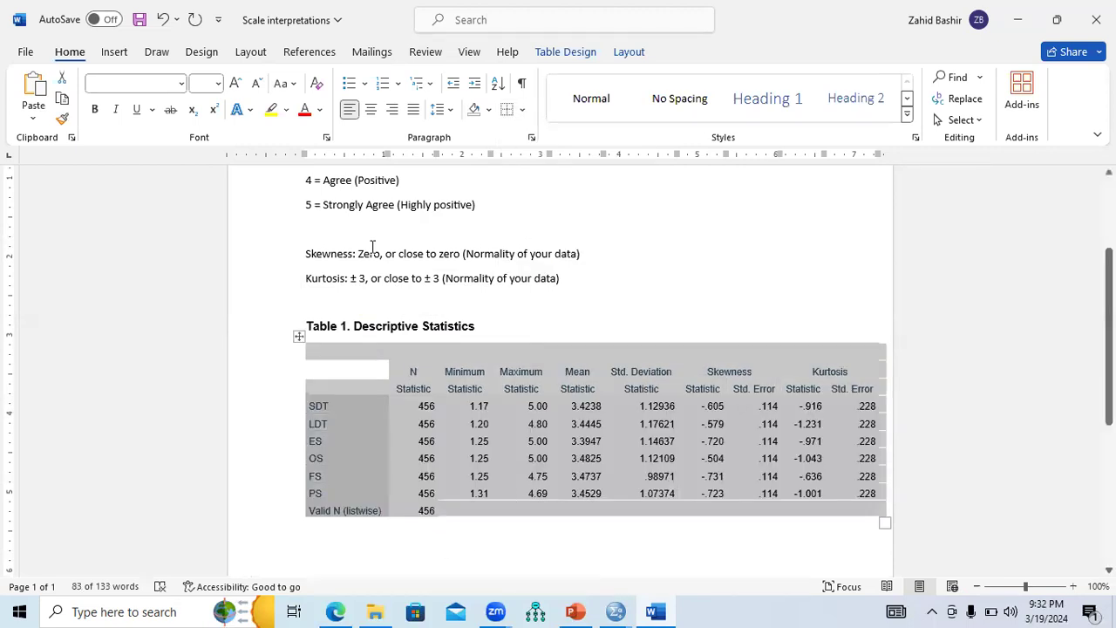
{"action": "left_click", "coordinate": [408, 547]}
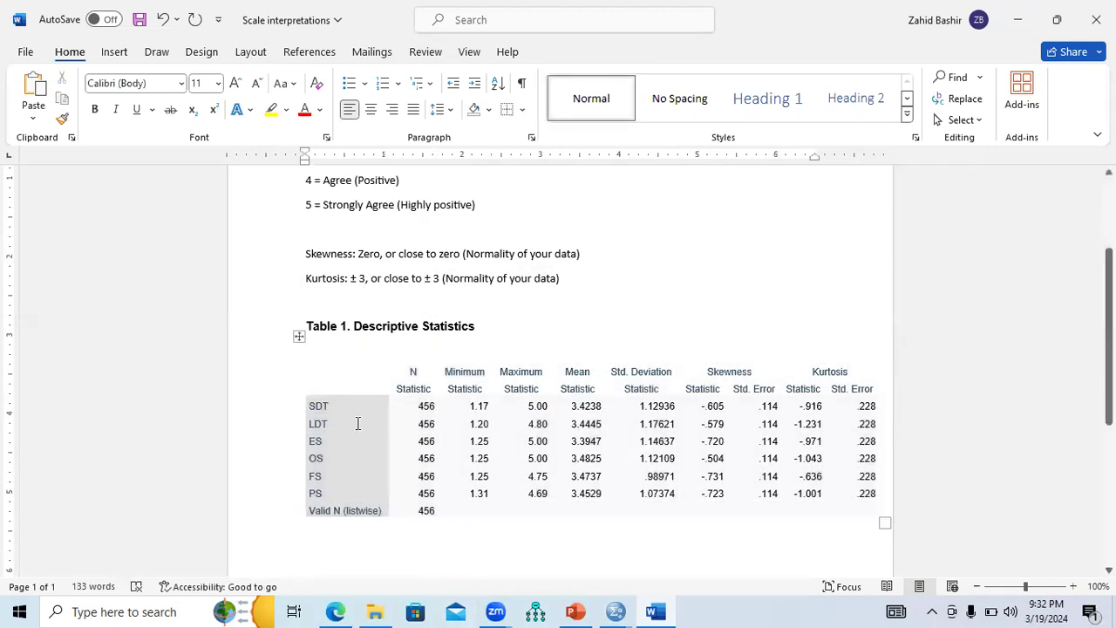
Try to clear the table's grey background by setting the text highlight of the whole table to No Color.
{"action": "left_click_drag", "start_coordinate": [355, 434], "coordinate": [357, 543]}
{"action": "left_click", "coordinate": [357, 544]}
{"action": "left_click", "coordinate": [299, 336]}
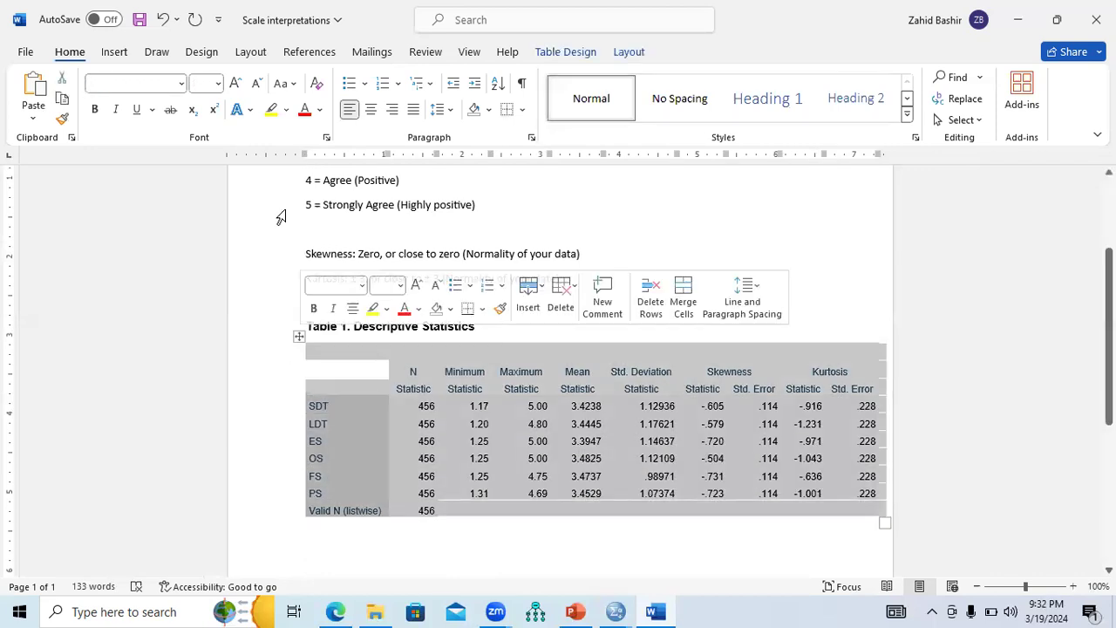
{"action": "left_click", "coordinate": [286, 110]}
{"action": "left_click", "coordinate": [302, 247]}
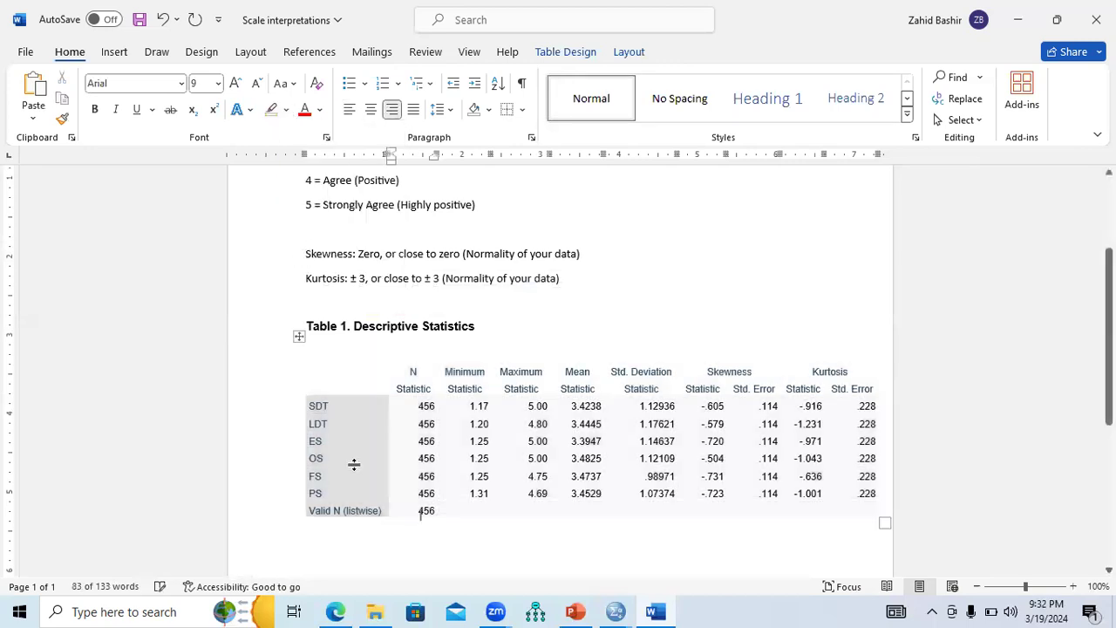
{"action": "left_click", "coordinate": [387, 530]}
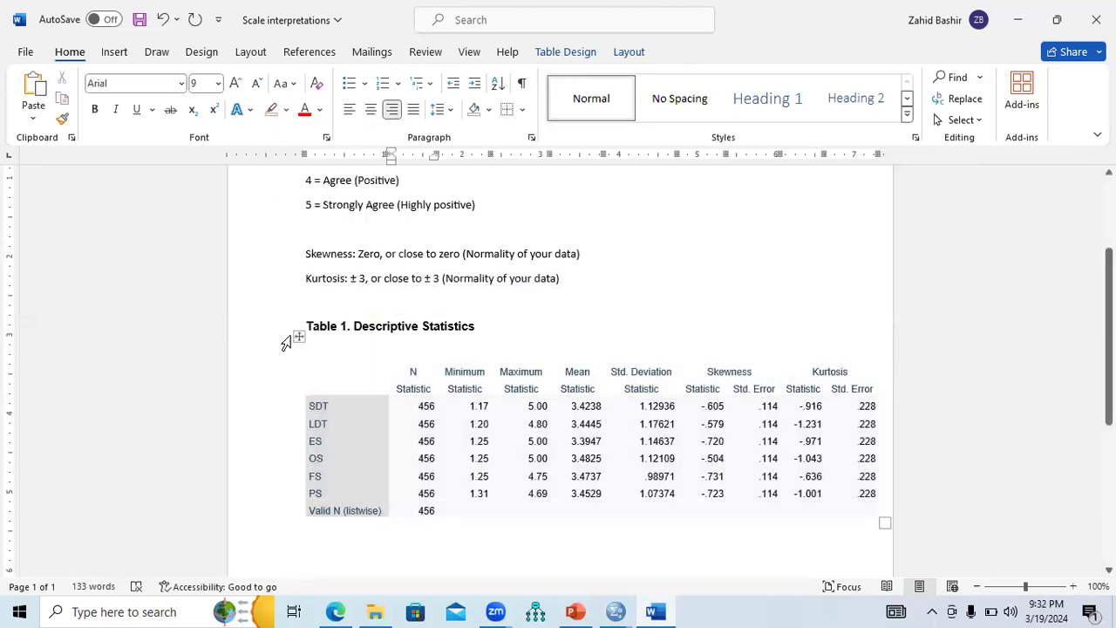
{"action": "left_click", "coordinate": [298, 337]}
{"action": "left_click", "coordinate": [272, 112]}
Set the font colour of the variable name column, from SDT to Valid N (listwise), to black.
{"action": "left_click_drag", "start_coordinate": [386, 511], "coordinate": [329, 391]}
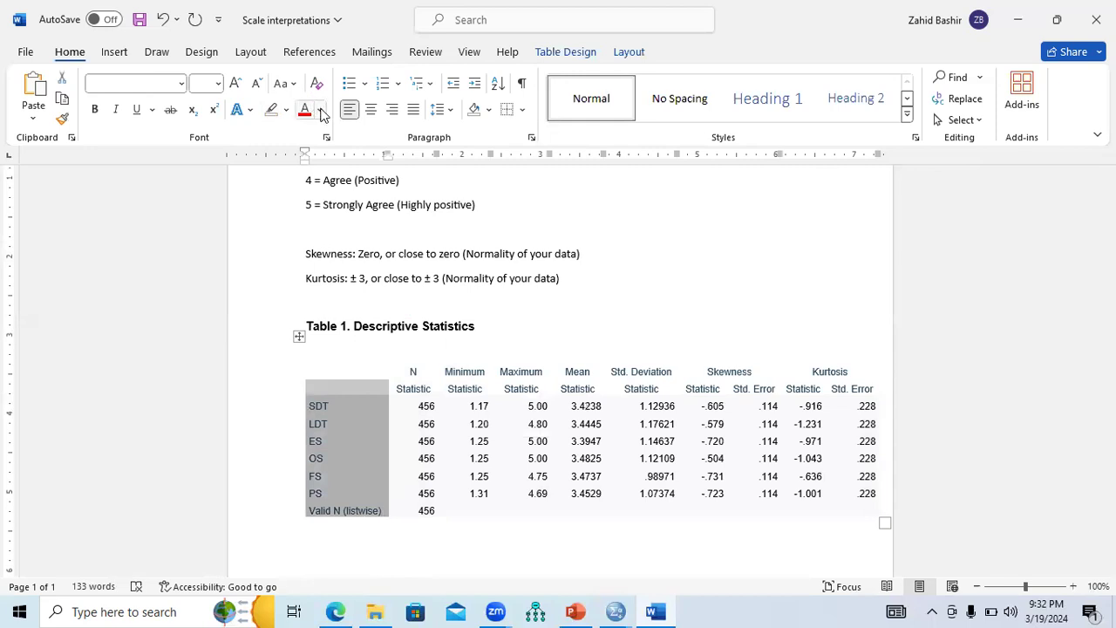
{"action": "left_click", "coordinate": [322, 114]}
{"action": "left_click", "coordinate": [321, 171]}
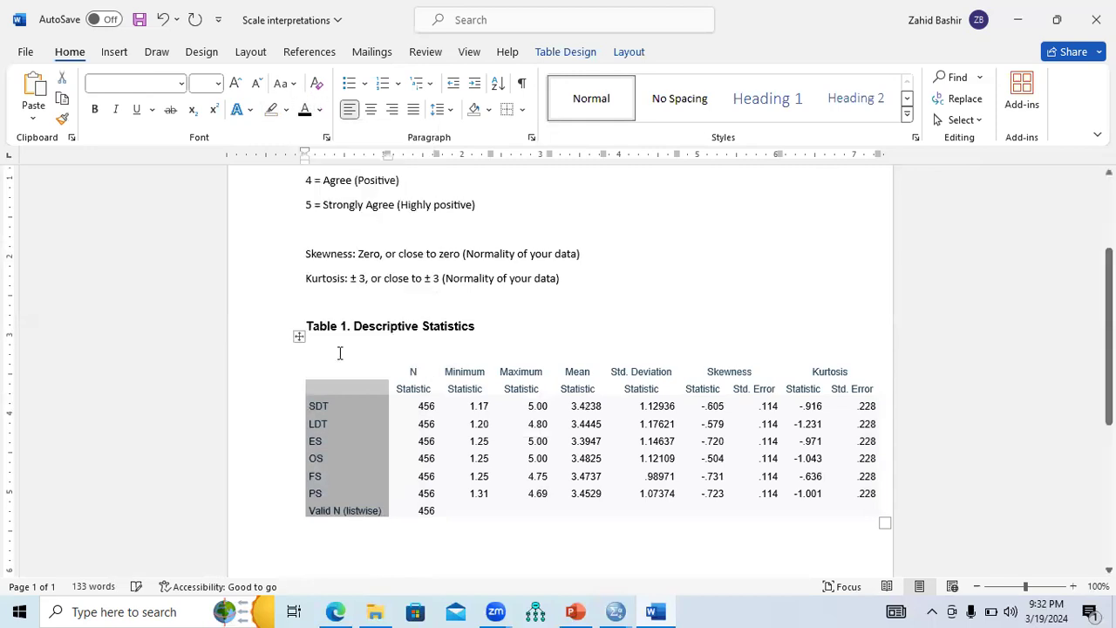
{"action": "left_click", "coordinate": [351, 526]}
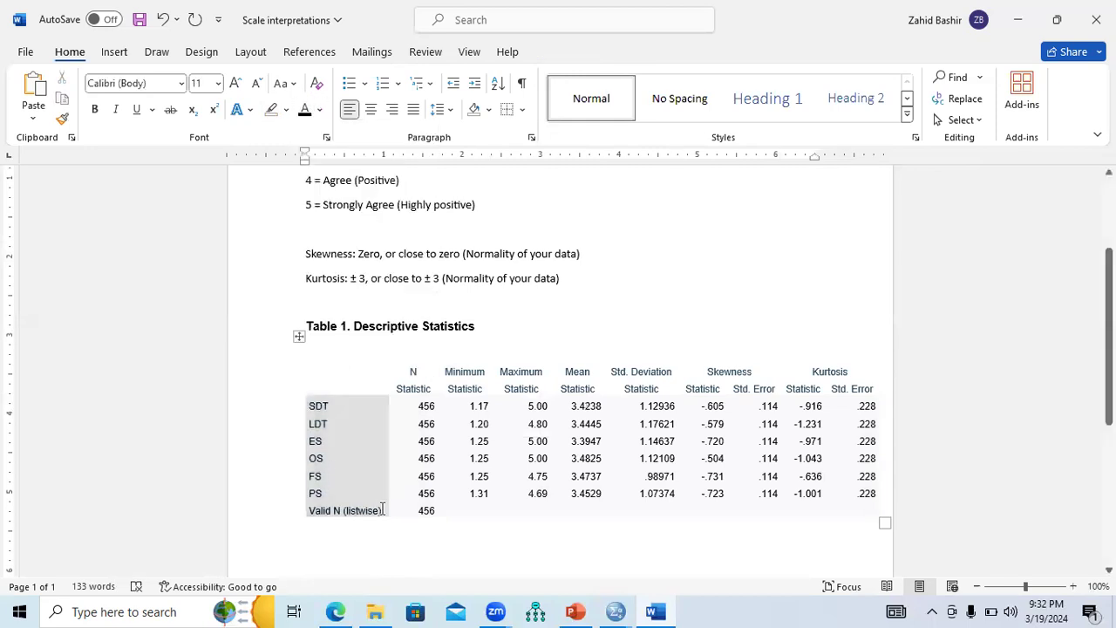
Try to clear the grey background of the variable name cells with the No Color text highlight.
{"action": "left_click_drag", "start_coordinate": [342, 446], "coordinate": [341, 404]}
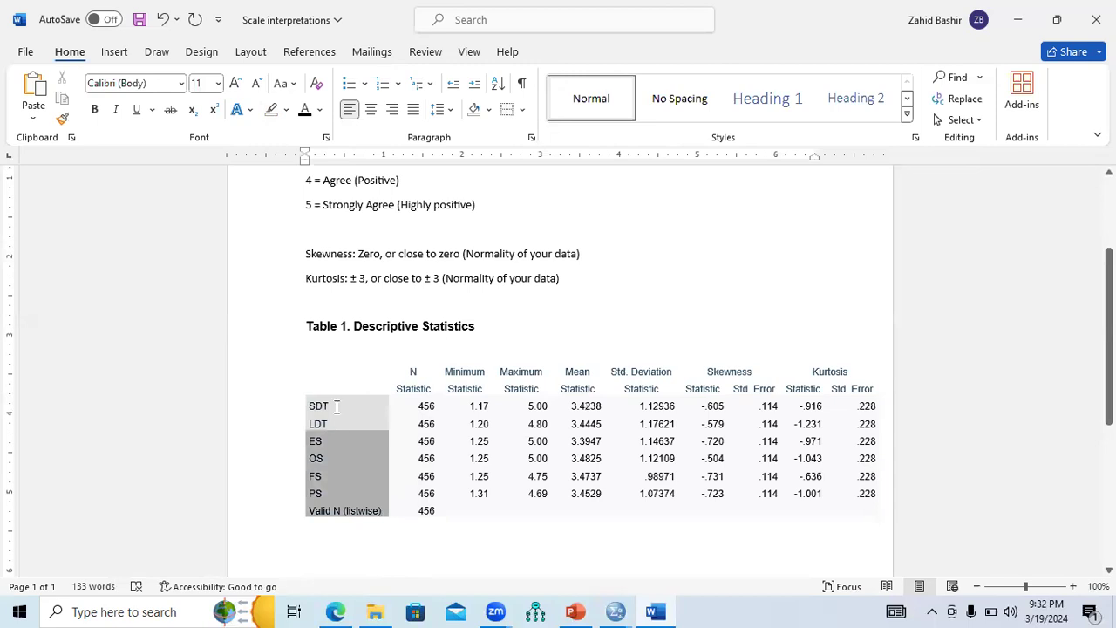
{"action": "left_click", "coordinate": [285, 109]}
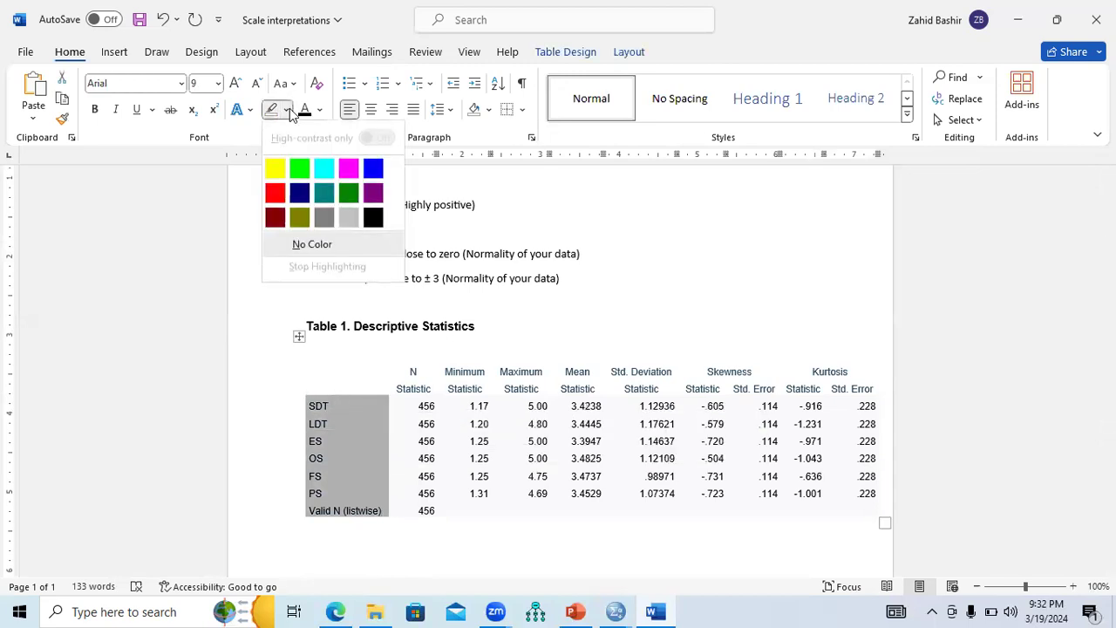
{"action": "left_click", "coordinate": [296, 243]}
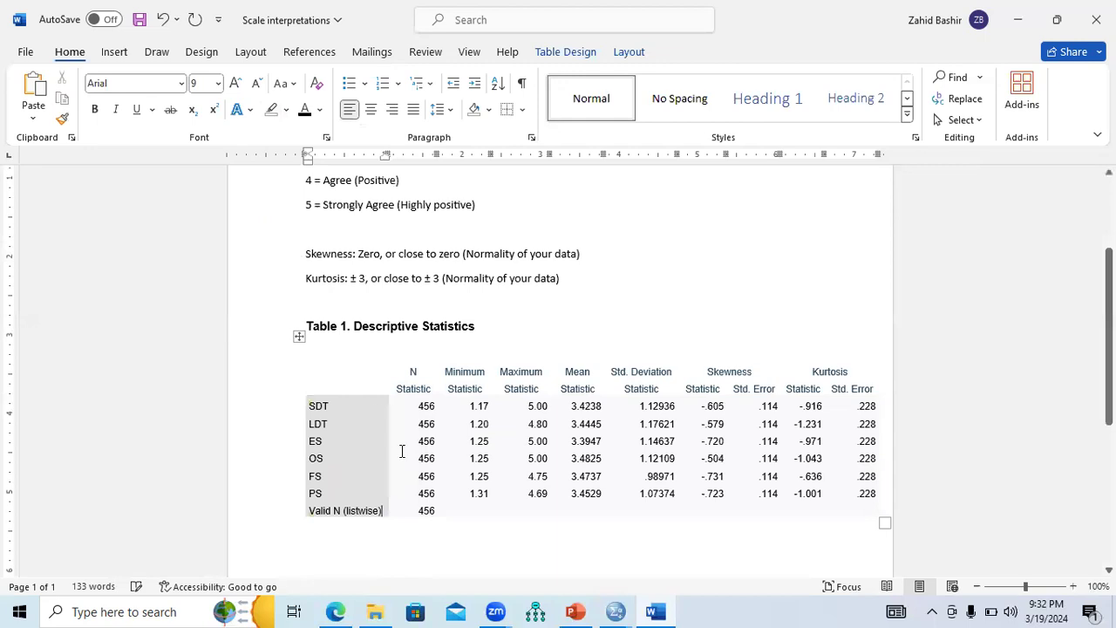
Remove the grey shading from the variable name cells, SDT to Valid N (listwise), using No Color.
{"action": "left_click", "coordinate": [402, 510]}
{"action": "left_click_drag", "start_coordinate": [381, 510], "coordinate": [337, 406]}
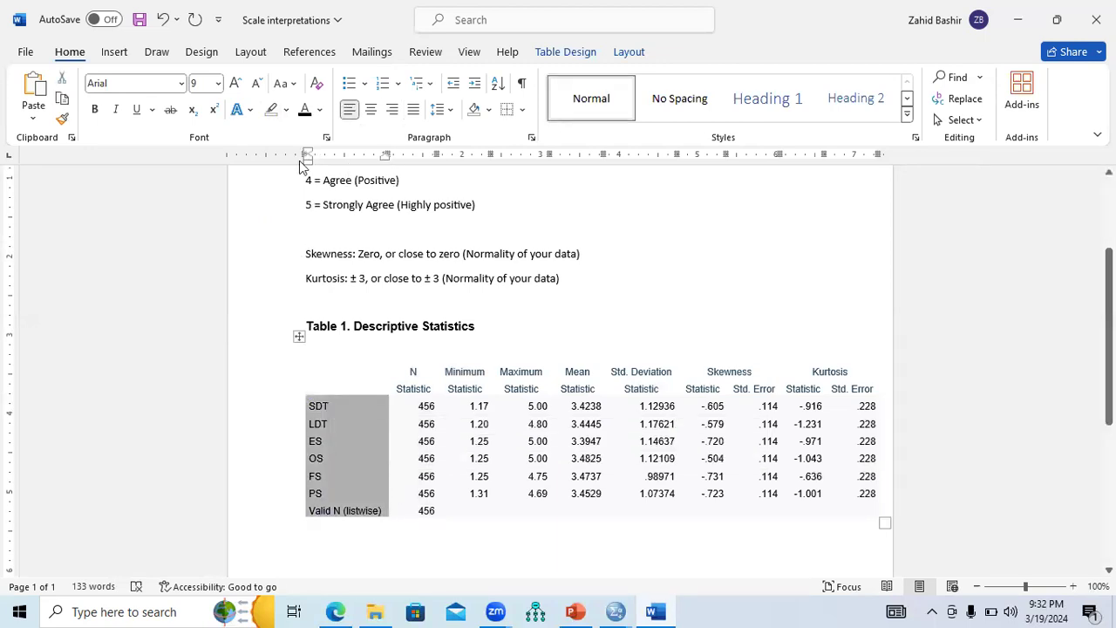
{"action": "left_click", "coordinate": [489, 111]}
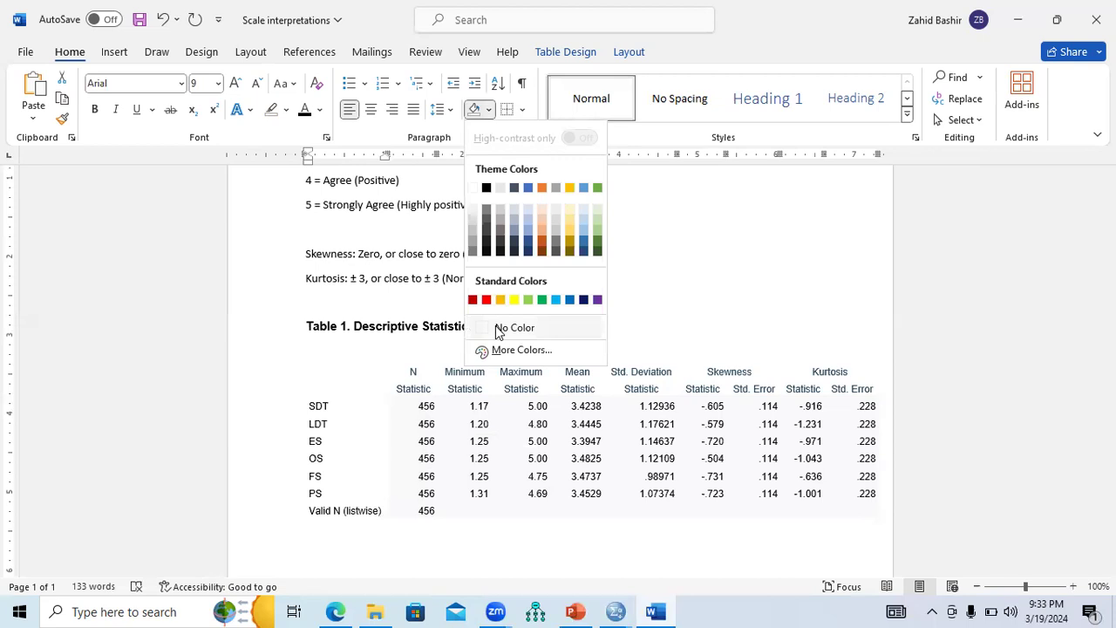
{"action": "left_click", "coordinate": [441, 549]}
{"action": "left_click", "coordinate": [441, 550]}
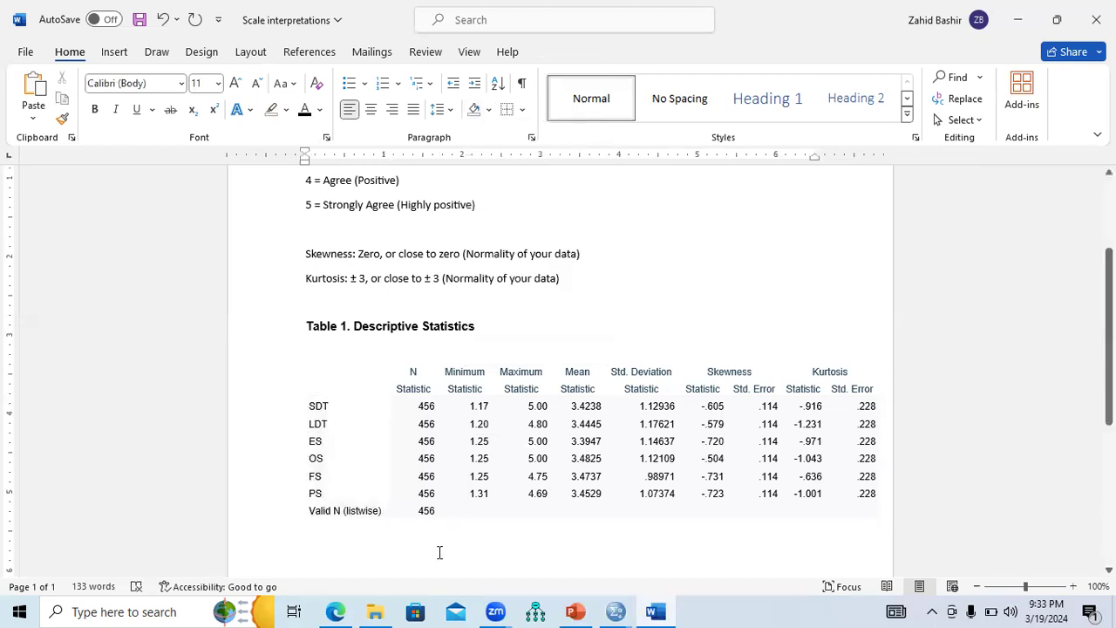
Set the shading of all numeric cells, from the N column to the Kurtosis Std. Error column, to No Color.
{"action": "left_click_drag", "start_coordinate": [408, 404], "coordinate": [872, 515]}
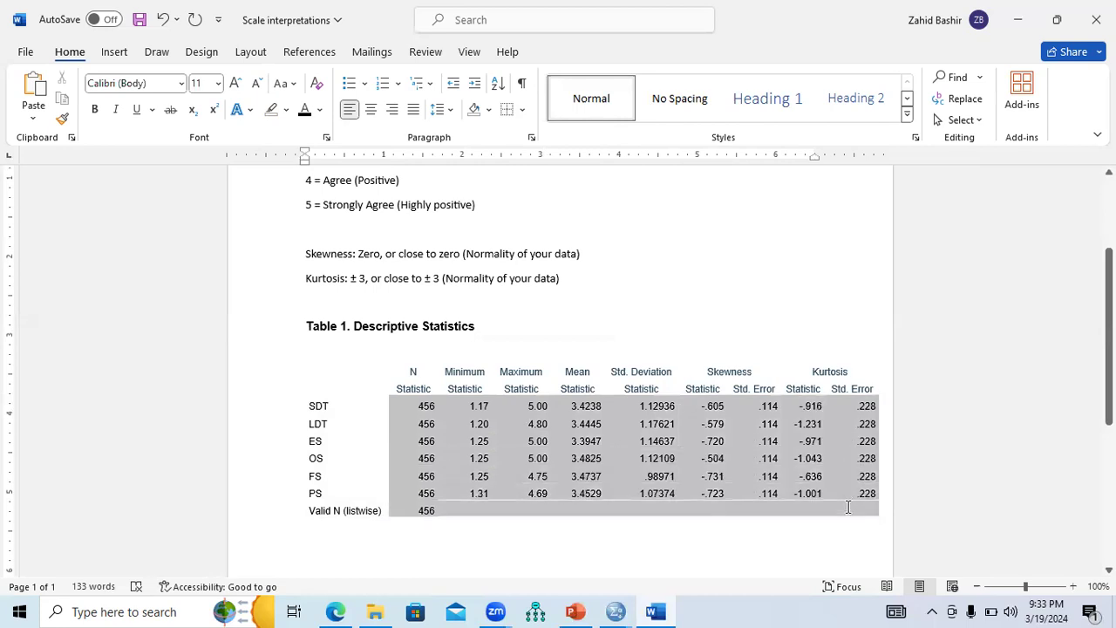
{"action": "left_click", "coordinate": [488, 111]}
{"action": "left_click", "coordinate": [493, 326]}
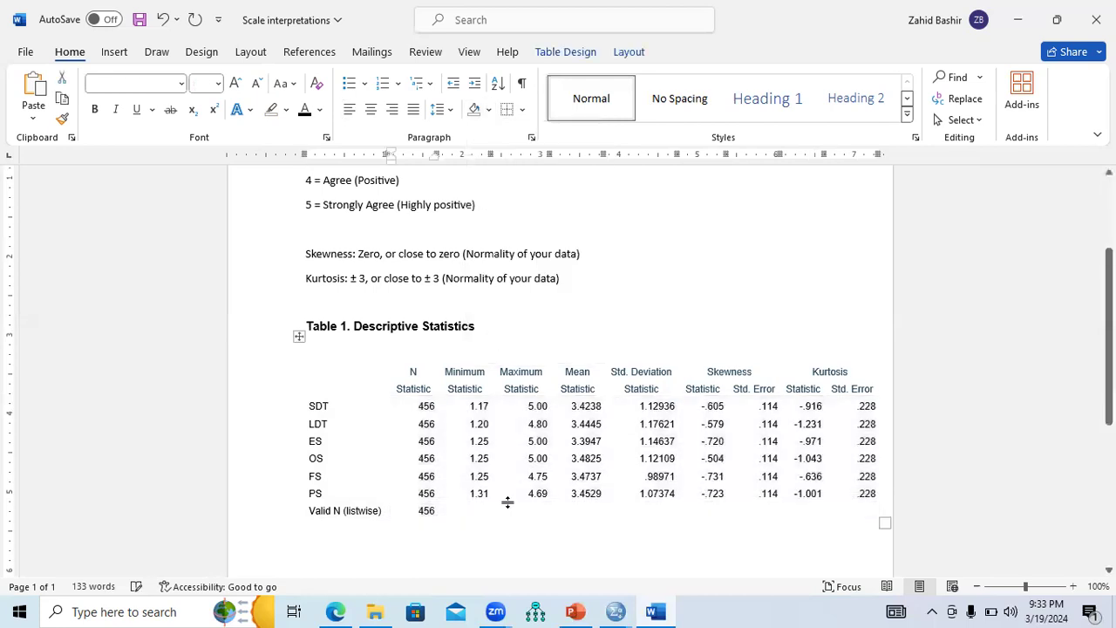
{"action": "left_click", "coordinate": [500, 553]}
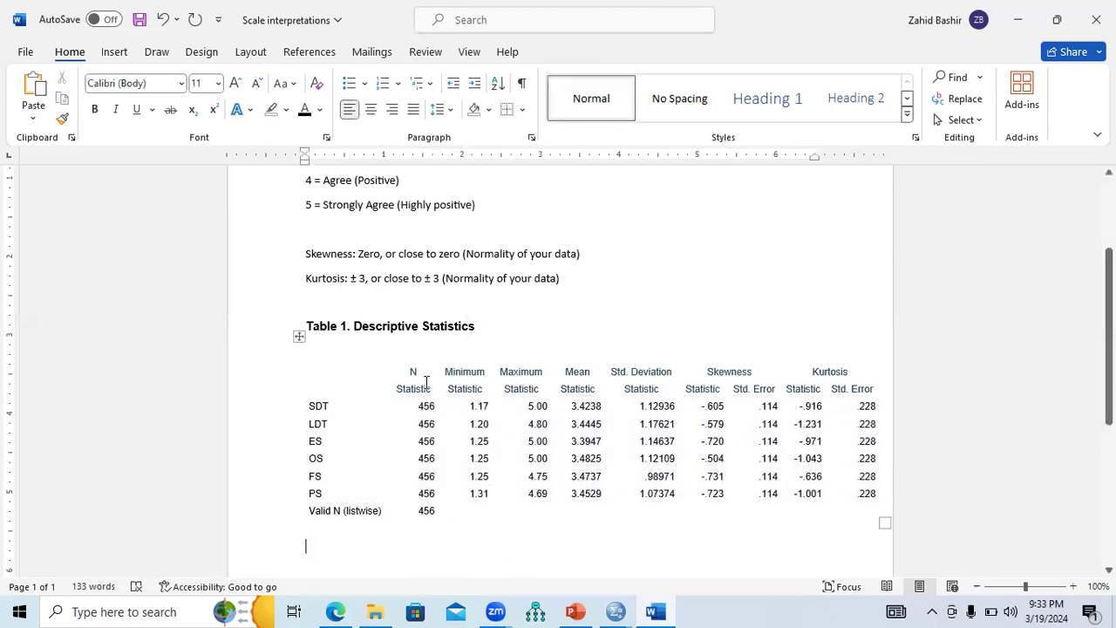
Make the text of the header and variable rows black, and delete the Valid N (listwise) row.
{"action": "left_click_drag", "start_coordinate": [324, 431], "coordinate": [334, 495]}
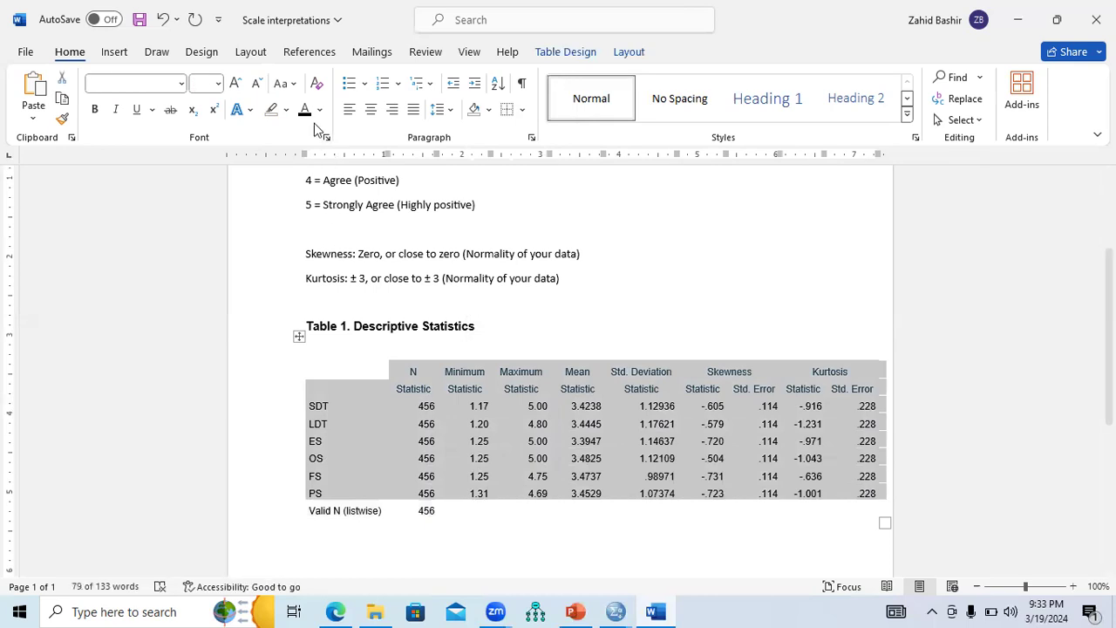
{"action": "left_click", "coordinate": [278, 513]}
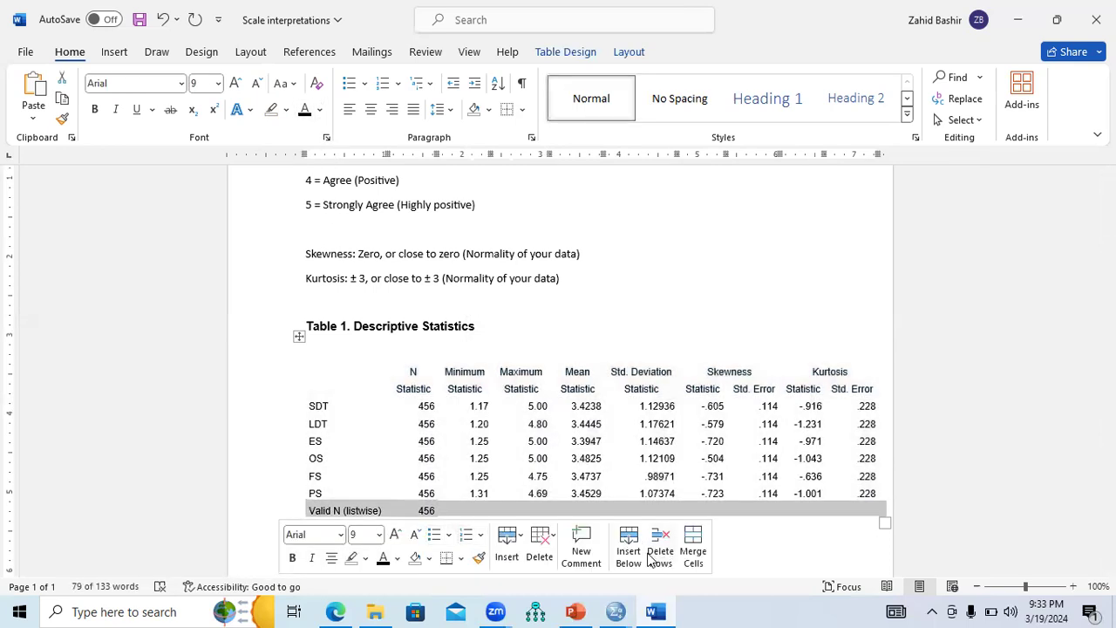
{"action": "left_click", "coordinate": [544, 559]}
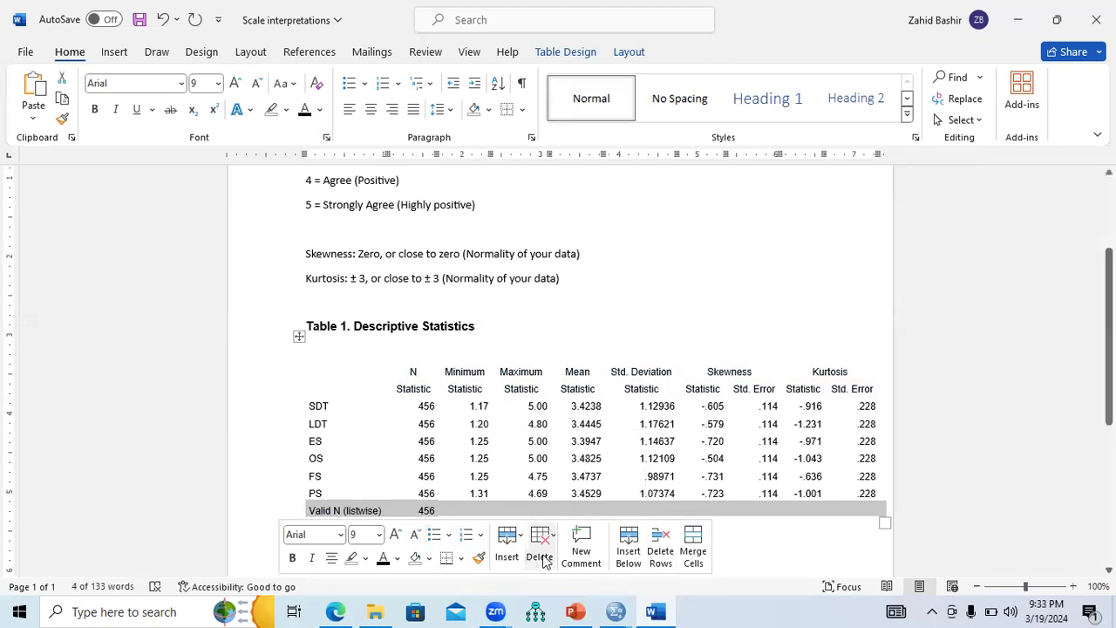
{"action": "left_click", "coordinate": [544, 559]}
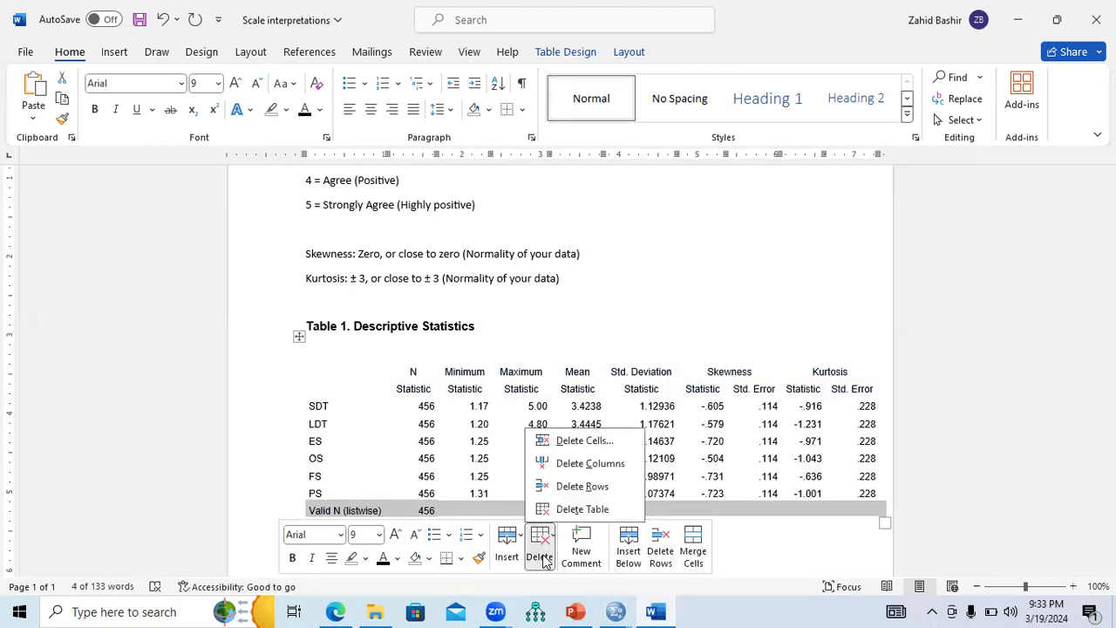
{"action": "left_click", "coordinate": [574, 484]}
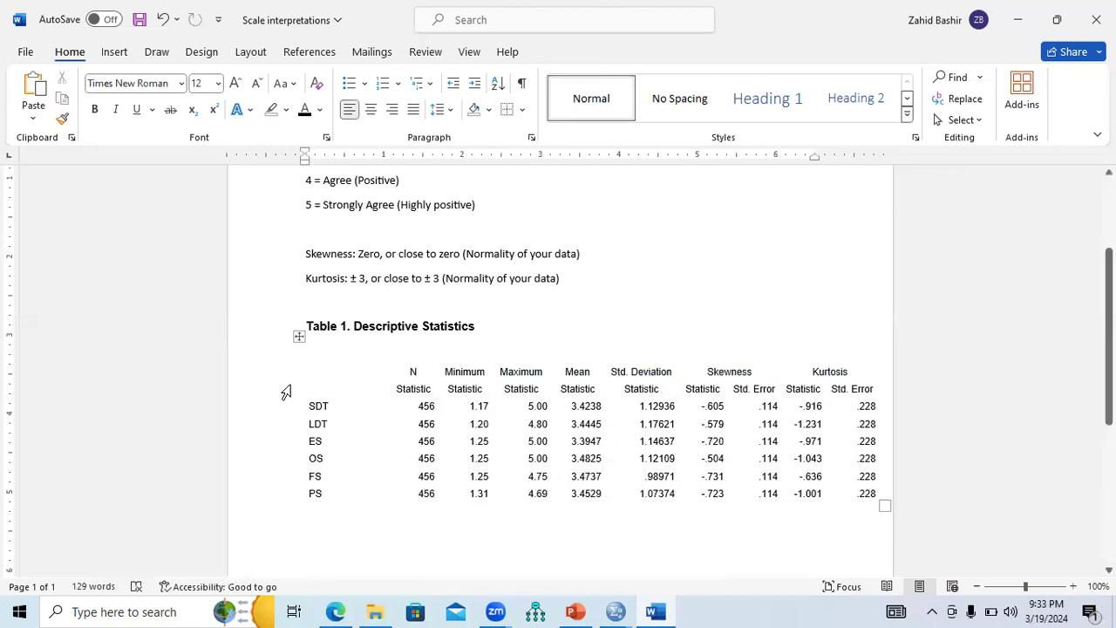
Apply All Borders to the whole descriptive statistics table.
{"action": "left_click", "coordinate": [299, 335]}
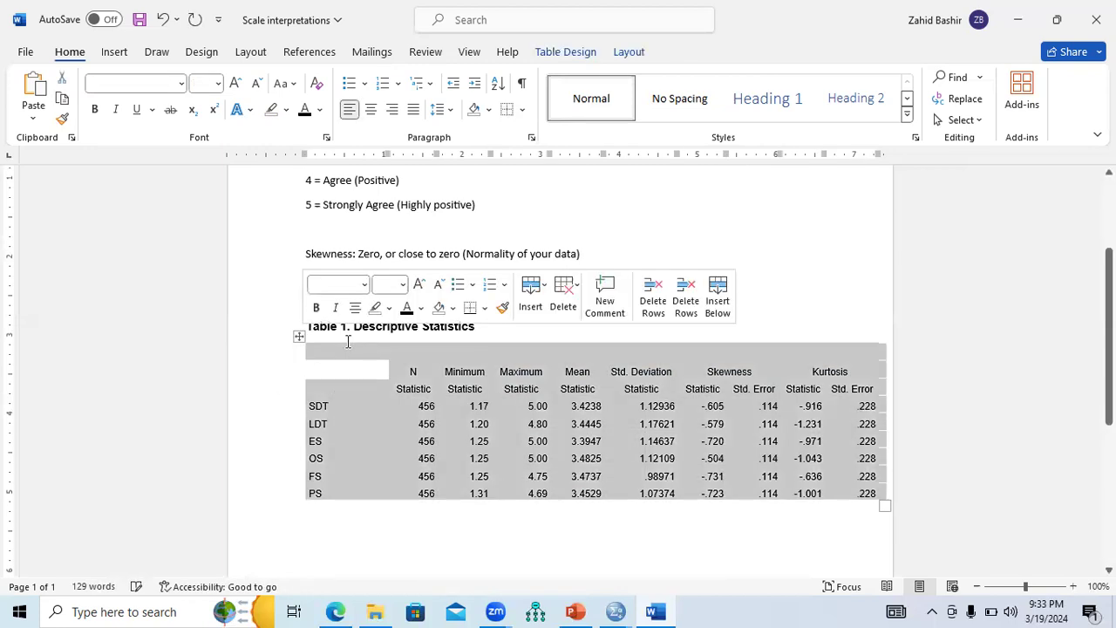
{"action": "left_click", "coordinate": [522, 110]}
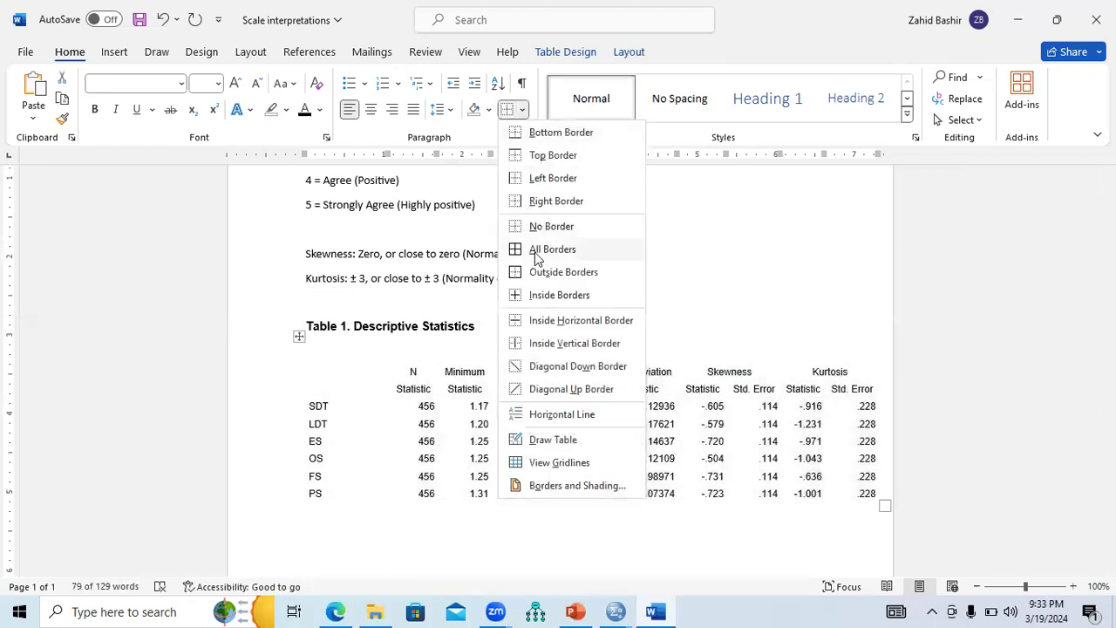
{"action": "left_click", "coordinate": [538, 250]}
{"action": "left_click", "coordinate": [404, 495]}
Narrow the variable name, N and Minimum columns to fit their contents.
{"action": "left_click_drag", "start_coordinate": [388, 495], "coordinate": [339, 494]}
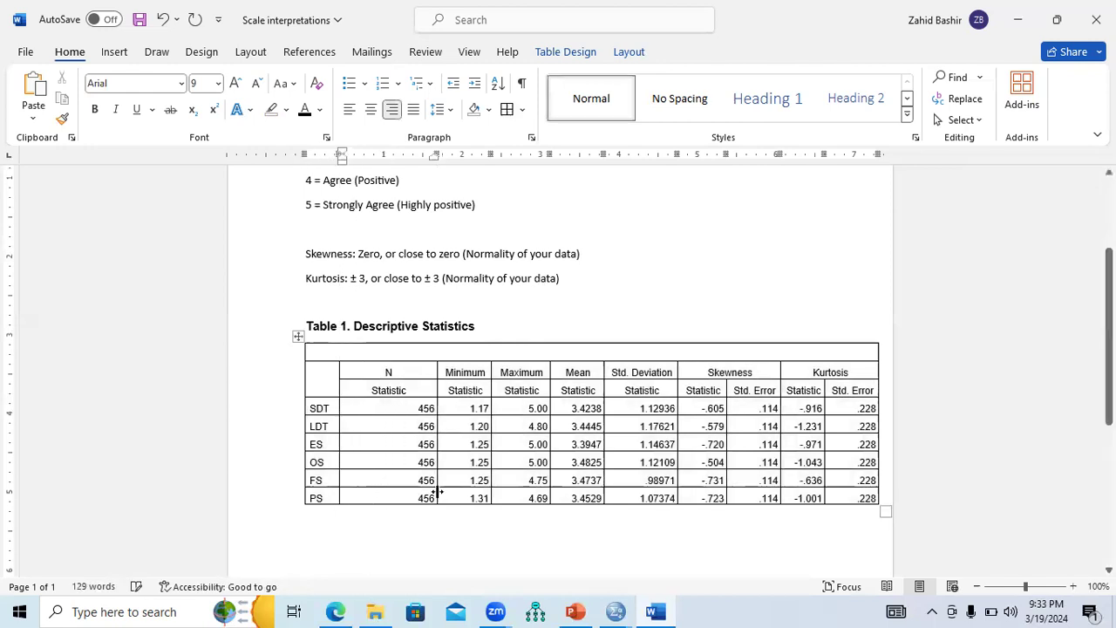
{"action": "left_click_drag", "start_coordinate": [435, 492], "coordinate": [384, 482]}
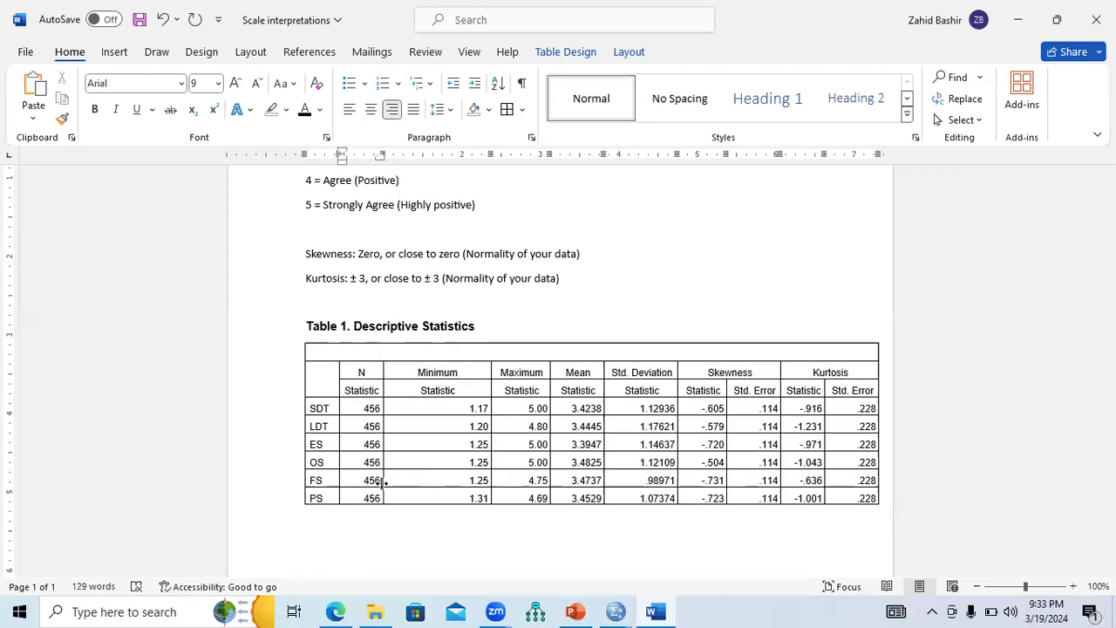
{"action": "left_click_drag", "start_coordinate": [491, 479], "coordinate": [437, 479]}
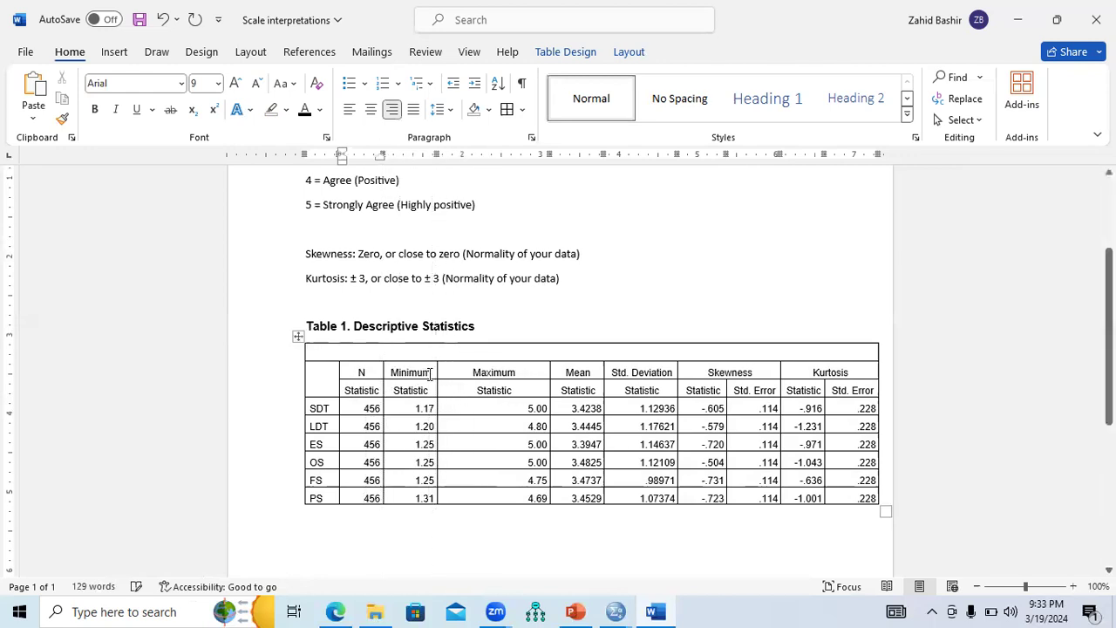
Shorten the Minimum header to "Min" and center the values in the N column.
{"action": "left_click_drag", "start_coordinate": [418, 373], "coordinate": [392, 377]}
{"action": "type", "text": "Min"}
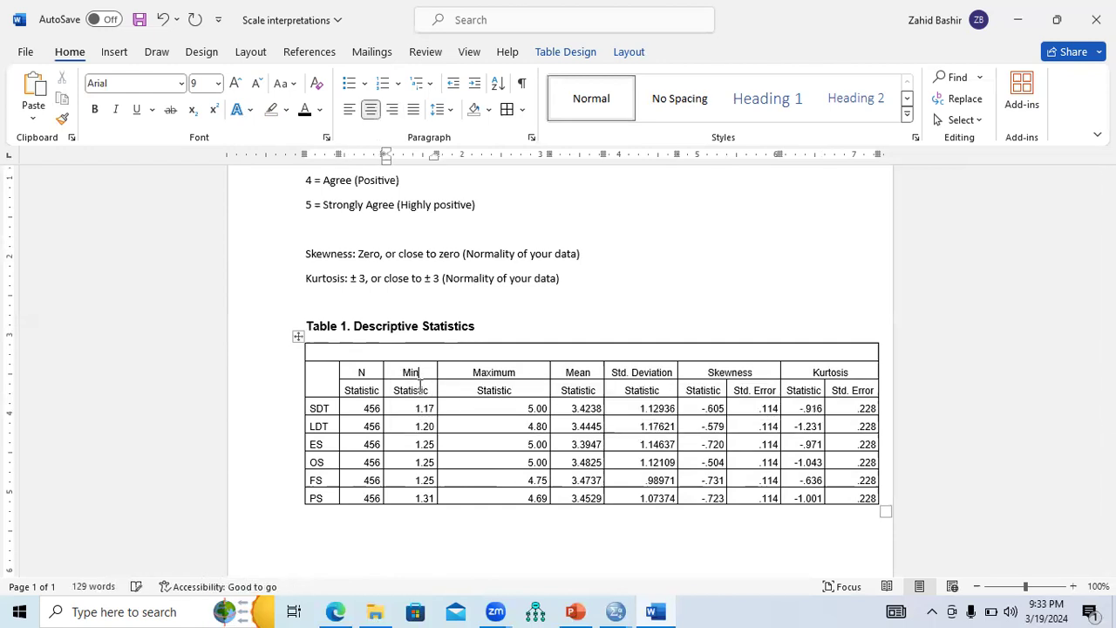
{"action": "left_click_drag", "start_coordinate": [428, 390], "coordinate": [395, 390]}
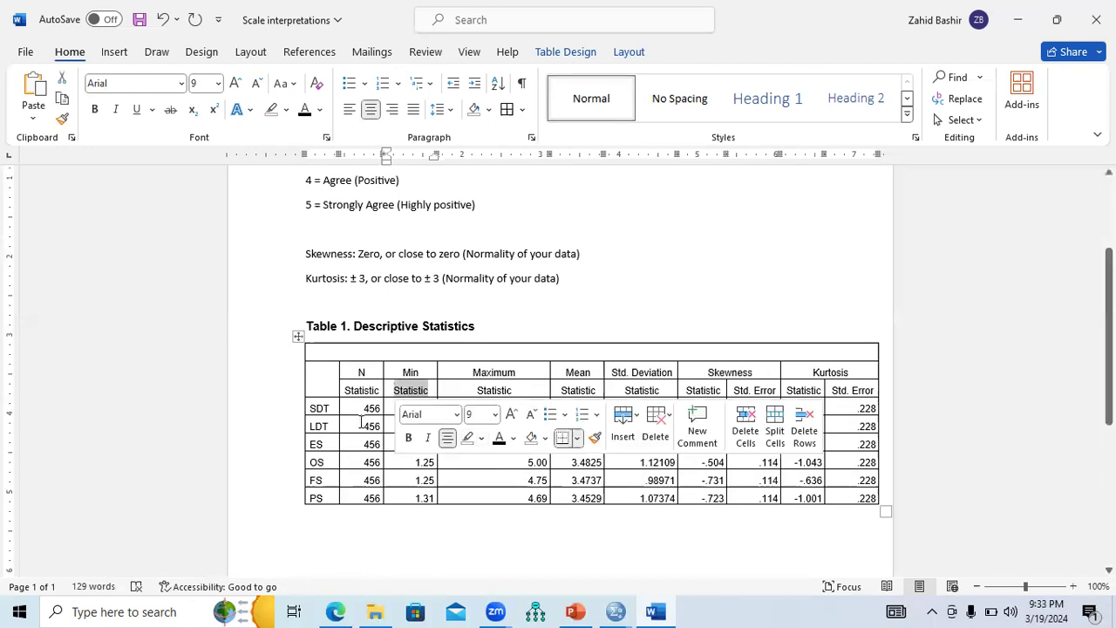
{"action": "left_click_drag", "start_coordinate": [361, 410], "coordinate": [369, 498]}
{"action": "left_click", "coordinate": [371, 109]}
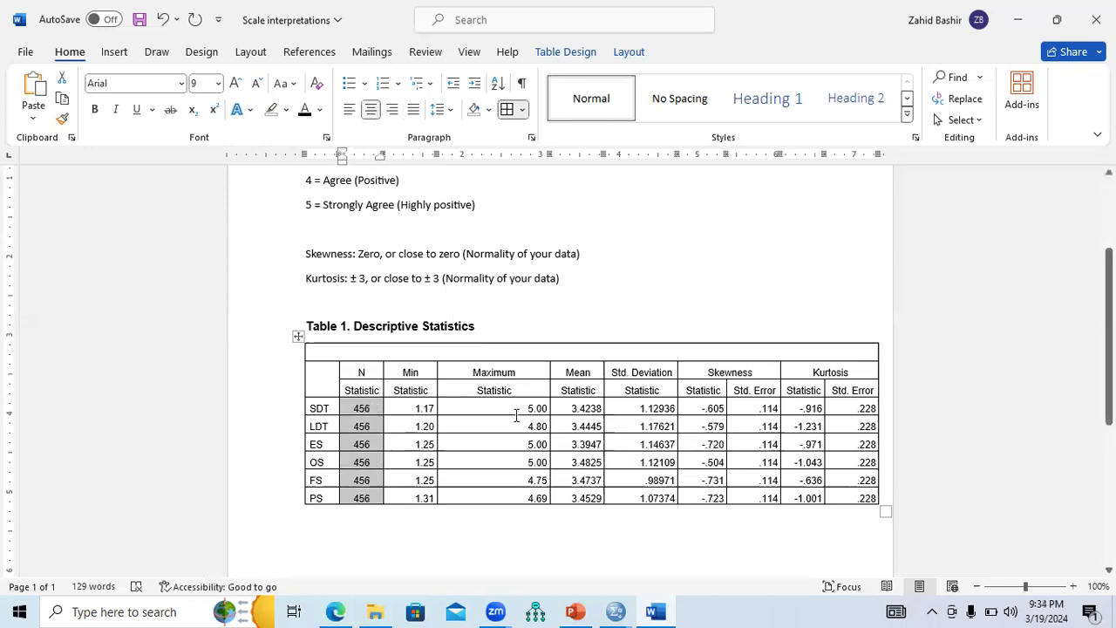
Shorten the Maximum header to "Max" and narrow the Maximum and Mean columns to fit their contents.
{"action": "left_click_drag", "start_coordinate": [550, 420], "coordinate": [492, 420]}
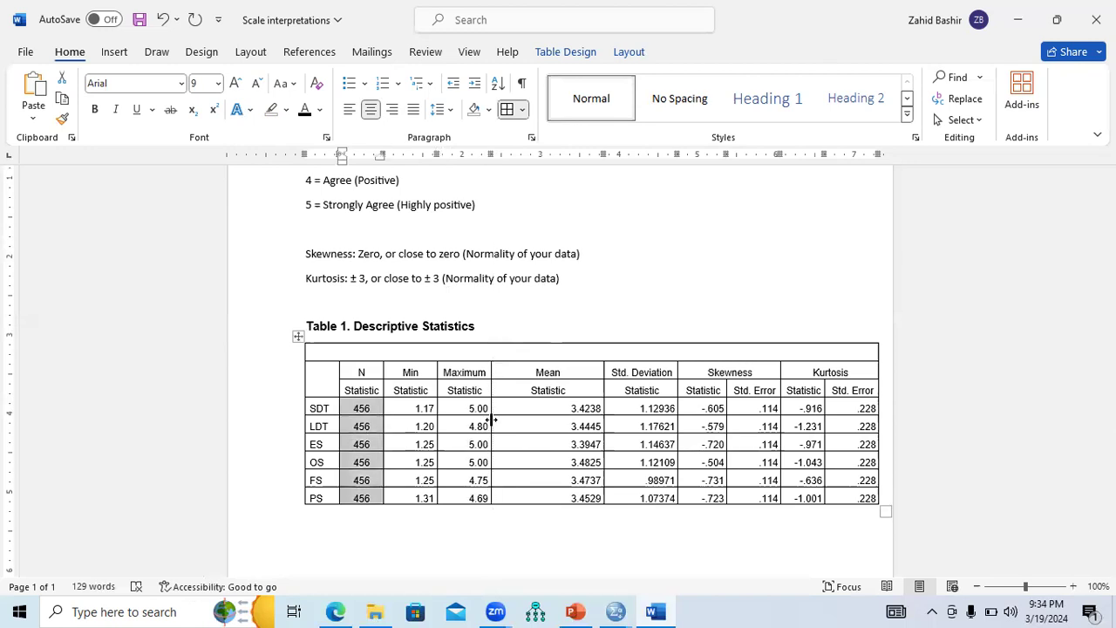
{"action": "left_click_drag", "start_coordinate": [464, 373], "coordinate": [447, 375]}
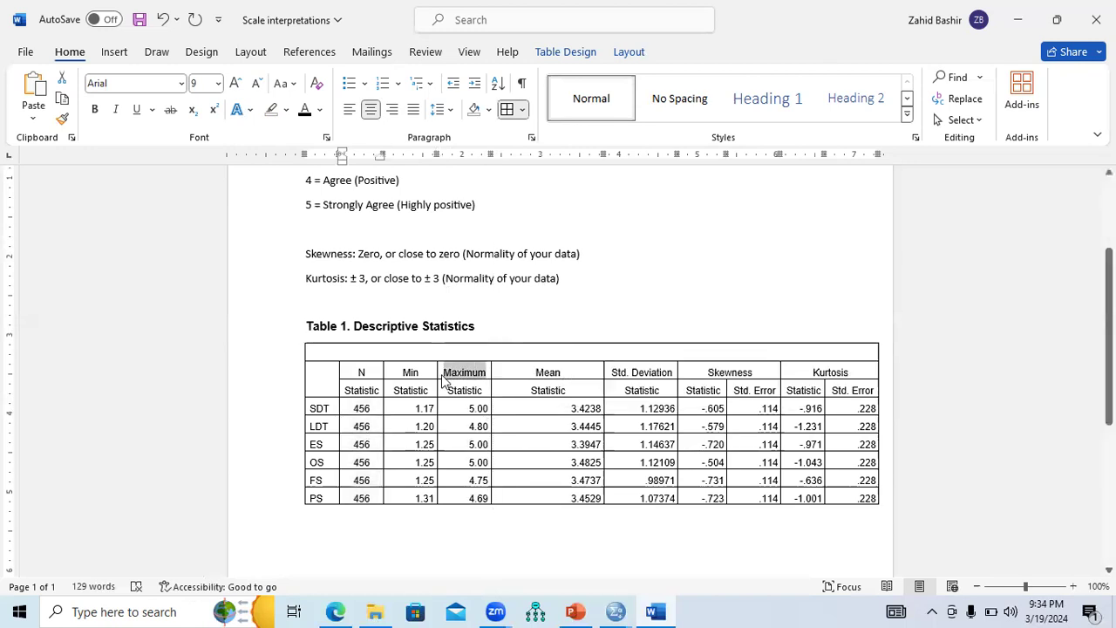
{"action": "key", "text": "BackSpace"}
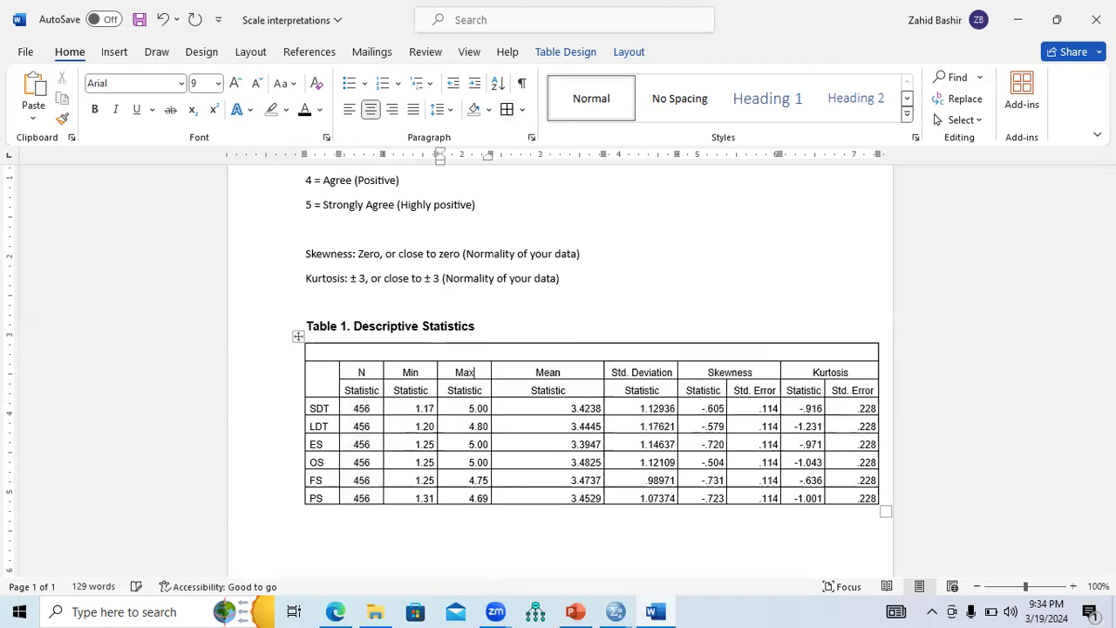
{"action": "left_click", "coordinate": [508, 464]}
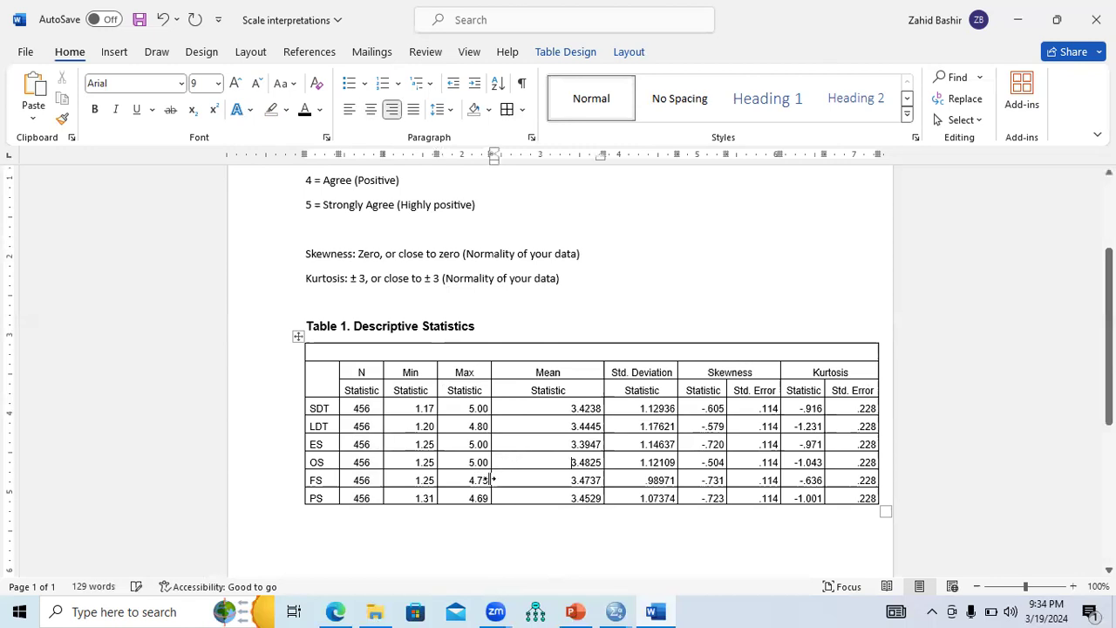
{"action": "left_click_drag", "start_coordinate": [490, 478], "coordinate": [486, 478]}
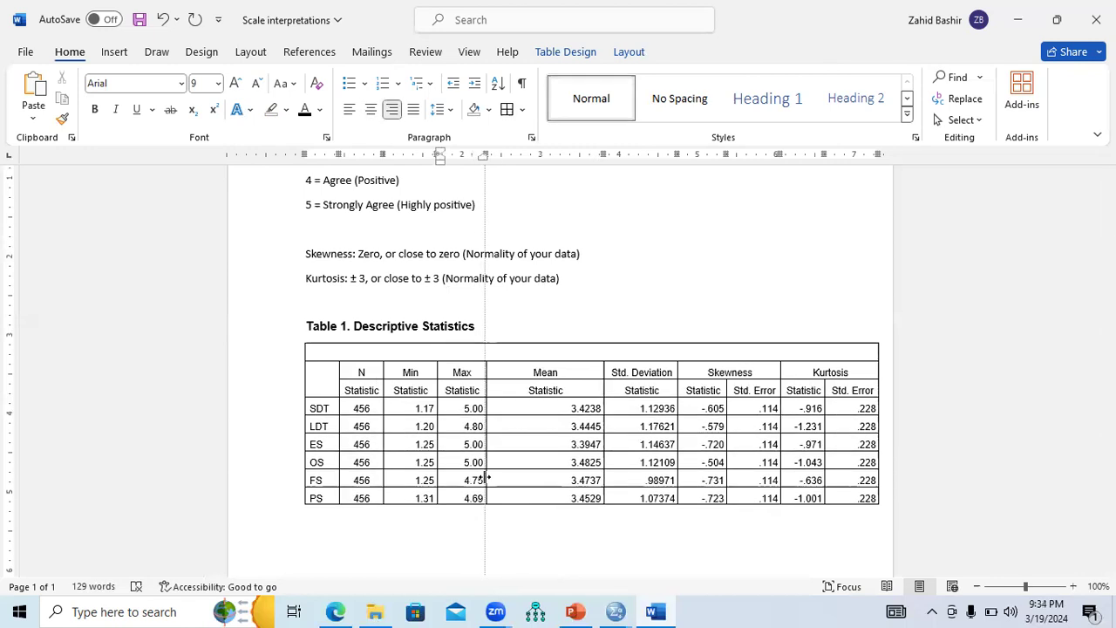
{"action": "left_click_drag", "start_coordinate": [604, 462], "coordinate": [540, 463]}
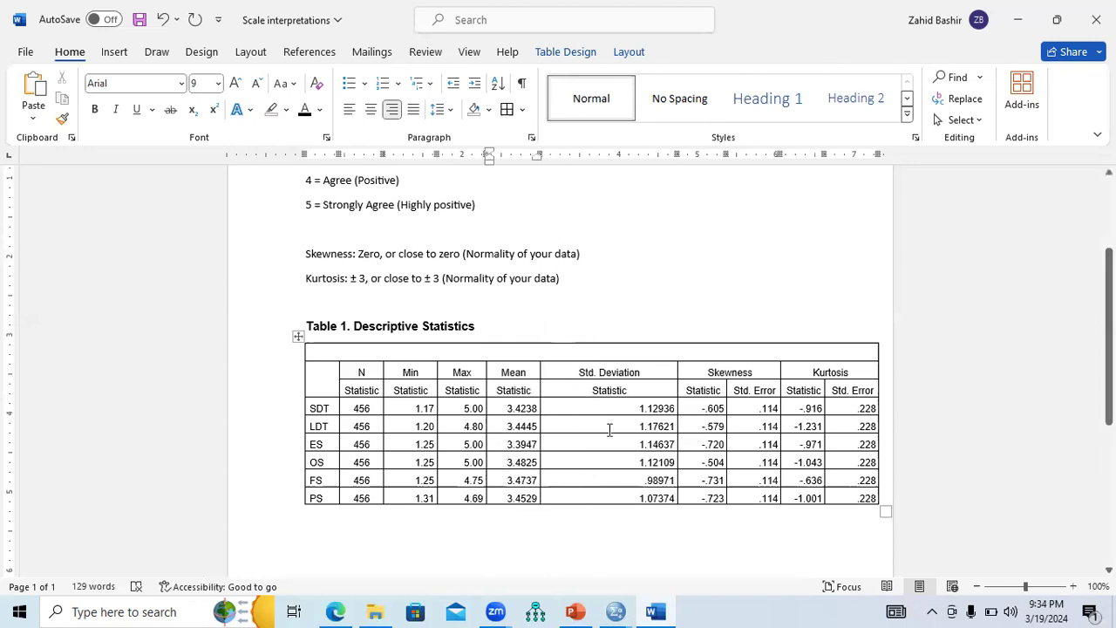
{"action": "left_click_drag", "start_coordinate": [539, 443], "coordinate": [537, 442]}
Rename the Std. Deviation header "STDV" and narrow its column to fit the values.
{"action": "left_click_drag", "start_coordinate": [645, 449], "coordinate": [623, 452]}
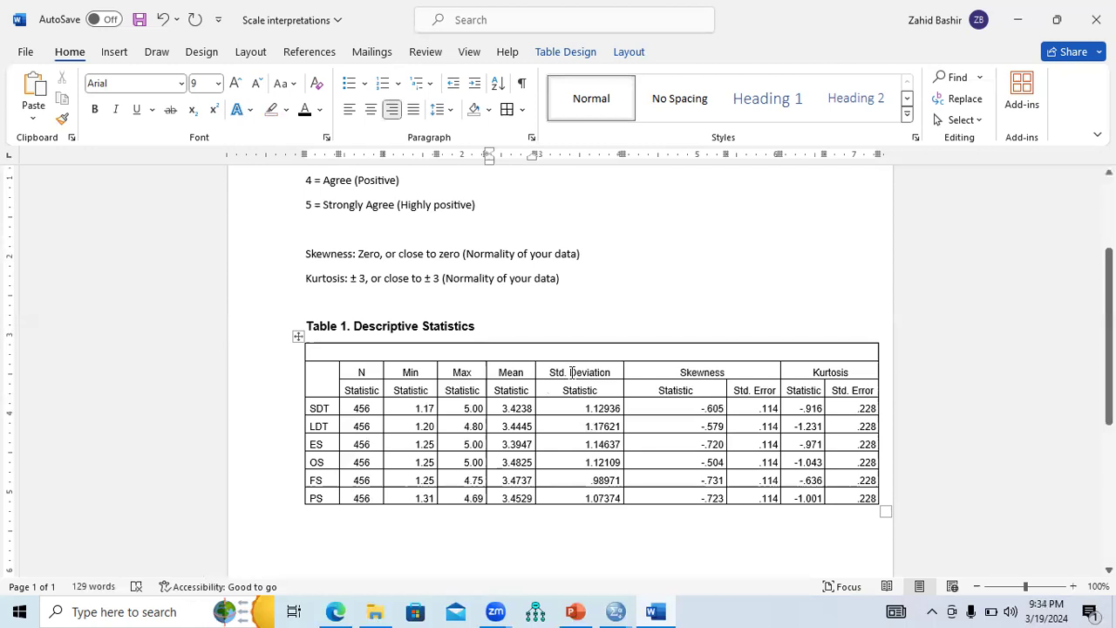
{"action": "left_click_drag", "start_coordinate": [591, 373], "coordinate": [552, 378]}
{"action": "type", "text": "STDV"}
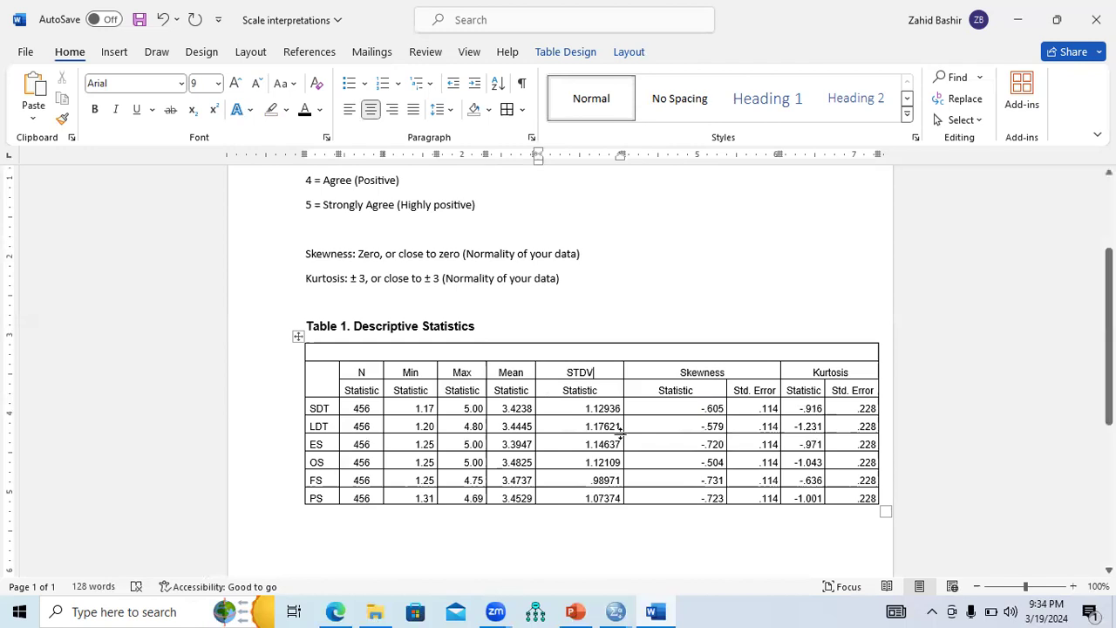
{"action": "left_click_drag", "start_coordinate": [623, 444], "coordinate": [589, 445]}
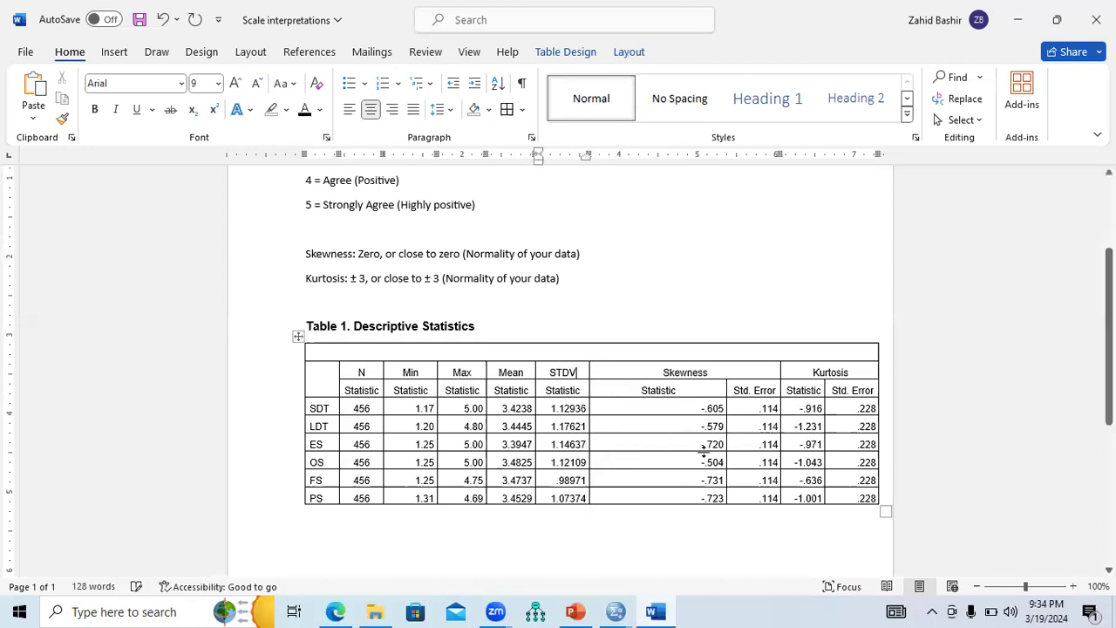
Narrow the Statistic and Std. Error columns under both Skewness and Kurtosis.
{"action": "left_click_drag", "start_coordinate": [725, 460], "coordinate": [646, 462]}
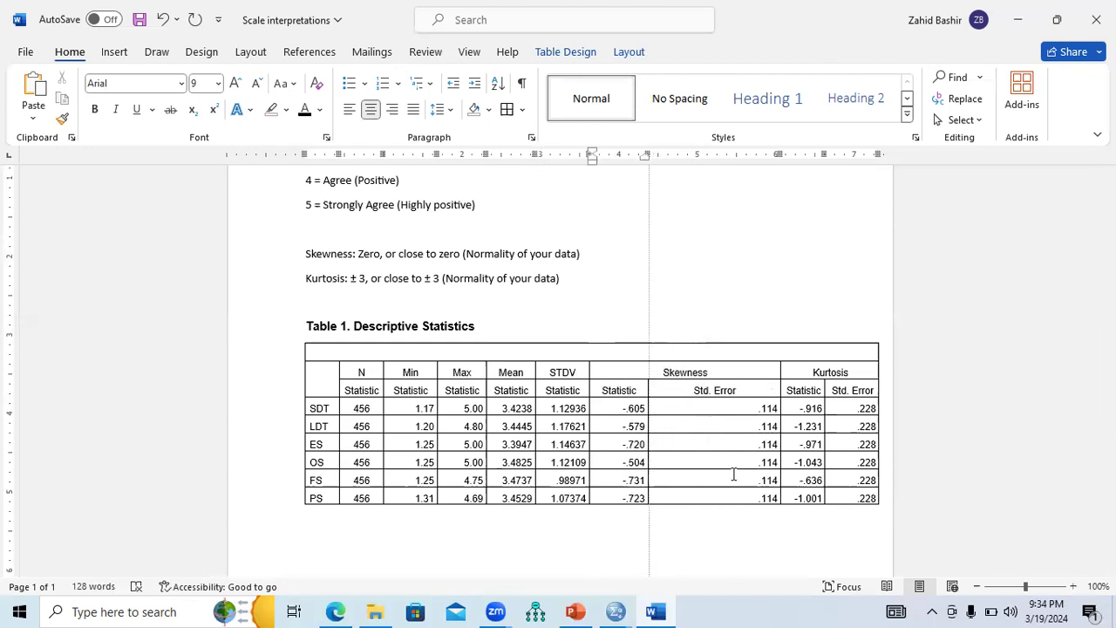
{"action": "left_click_drag", "start_coordinate": [780, 477], "coordinate": [707, 475]}
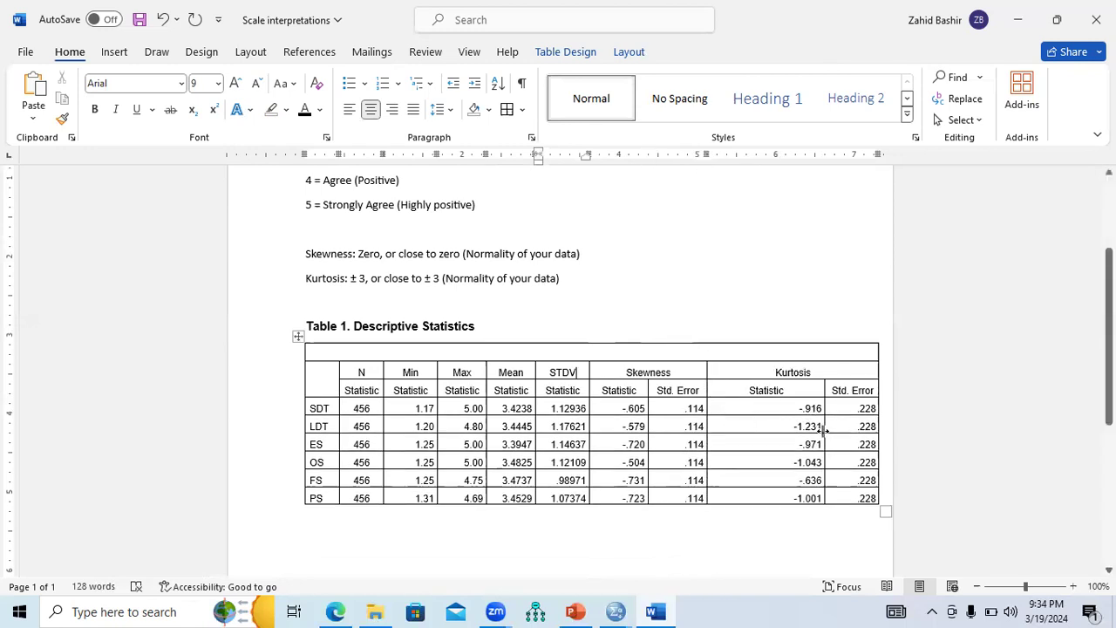
{"action": "left_click_drag", "start_coordinate": [814, 427], "coordinate": [761, 433]}
{"action": "left_click_drag", "start_coordinate": [878, 444], "coordinate": [814, 444]}
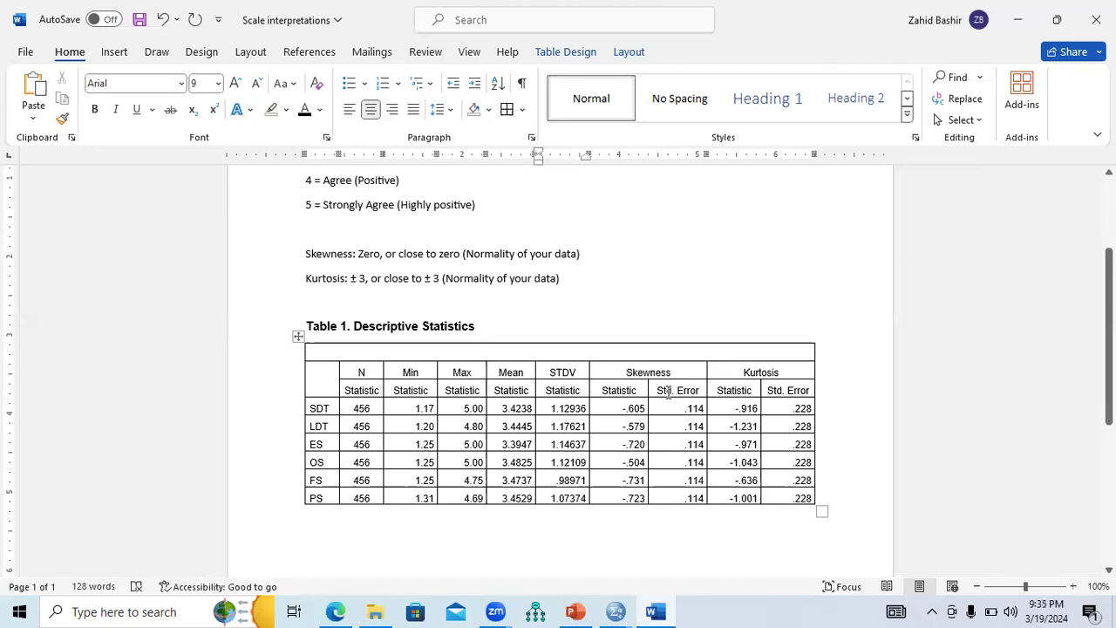
Clear the Std. Error headers and values under both Skewness and Kurtosis.
{"action": "left_click_drag", "start_coordinate": [663, 393], "coordinate": [695, 498]}
{"action": "key", "text": "Delete"}
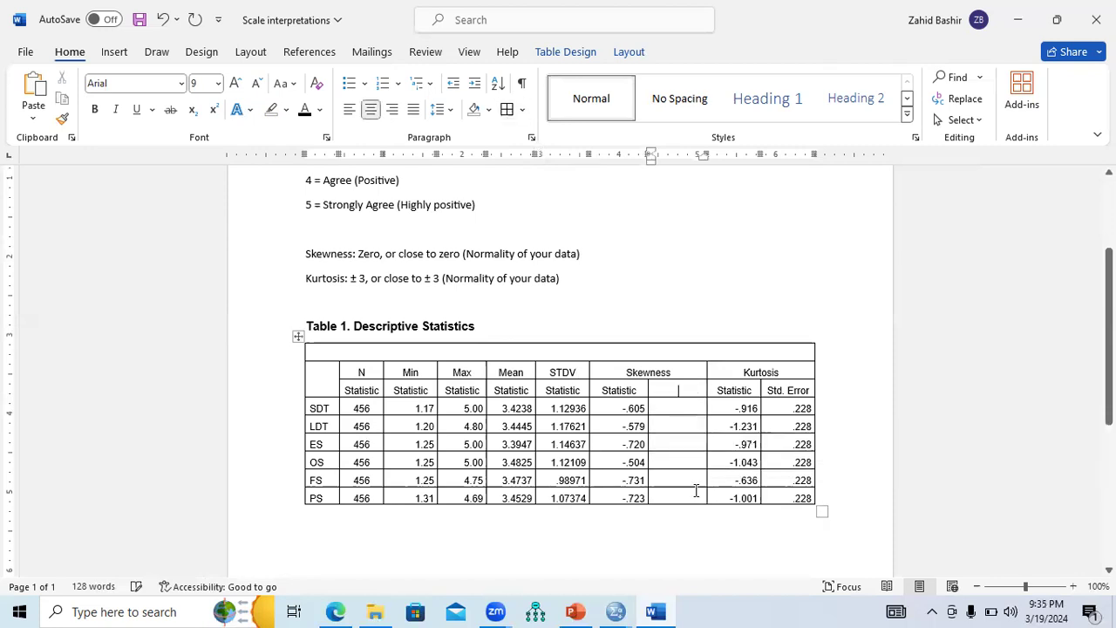
{"action": "left_click_drag", "start_coordinate": [769, 388], "coordinate": [795, 425]}
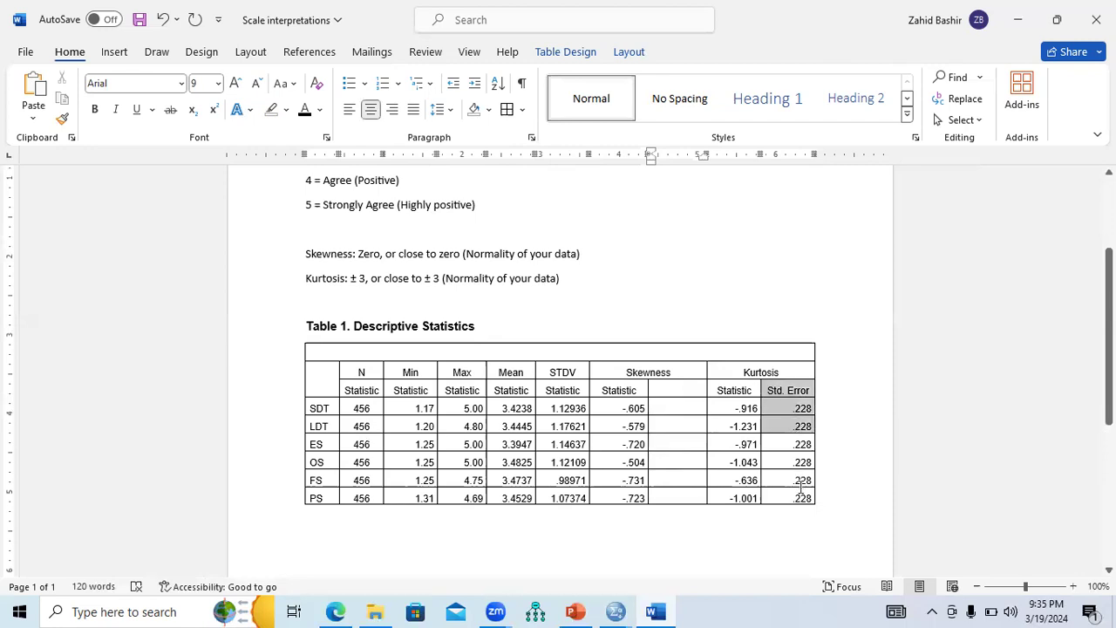
{"action": "left_click_drag", "start_coordinate": [800, 488], "coordinate": [799, 506]}
{"action": "key", "text": "Delete"}
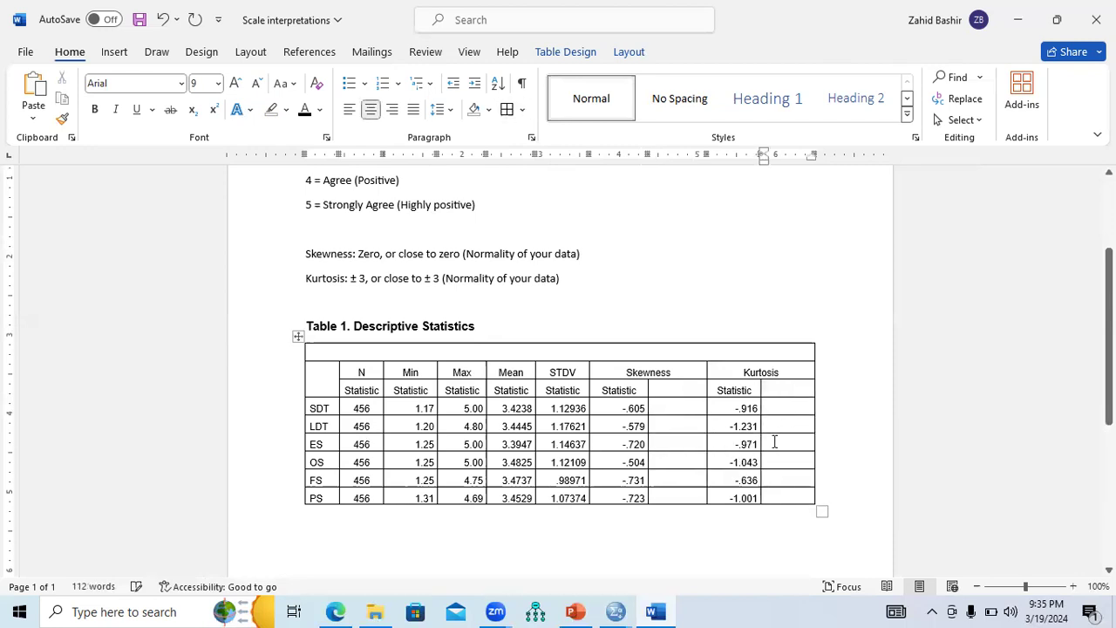
Move the Skewness heading down one row, replacing the Statistic label above the skewness values.
{"action": "left_click_drag", "start_coordinate": [672, 375], "coordinate": [603, 388]}
{"action": "key", "text": "Delete"}
{"action": "right_click", "coordinate": [602, 387]}
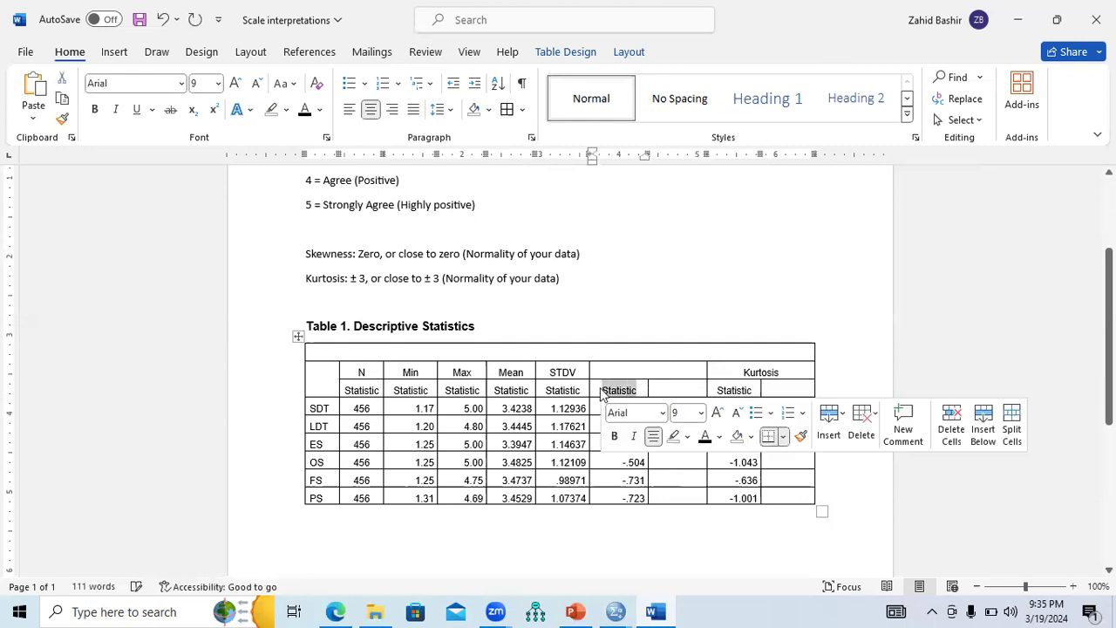
{"action": "type", "text": "Skewness"}
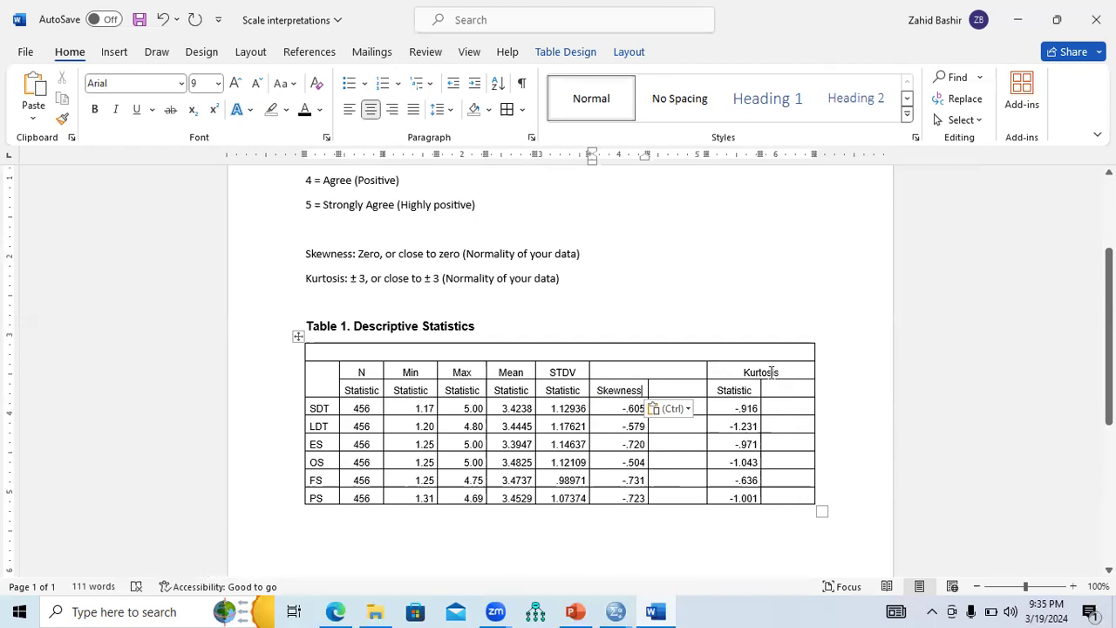
Move the Kurtosis heading into the empty header cell directly beside Skewness.
{"action": "left_click_drag", "start_coordinate": [779, 372], "coordinate": [746, 375]}
{"action": "right_click", "coordinate": [742, 375]}
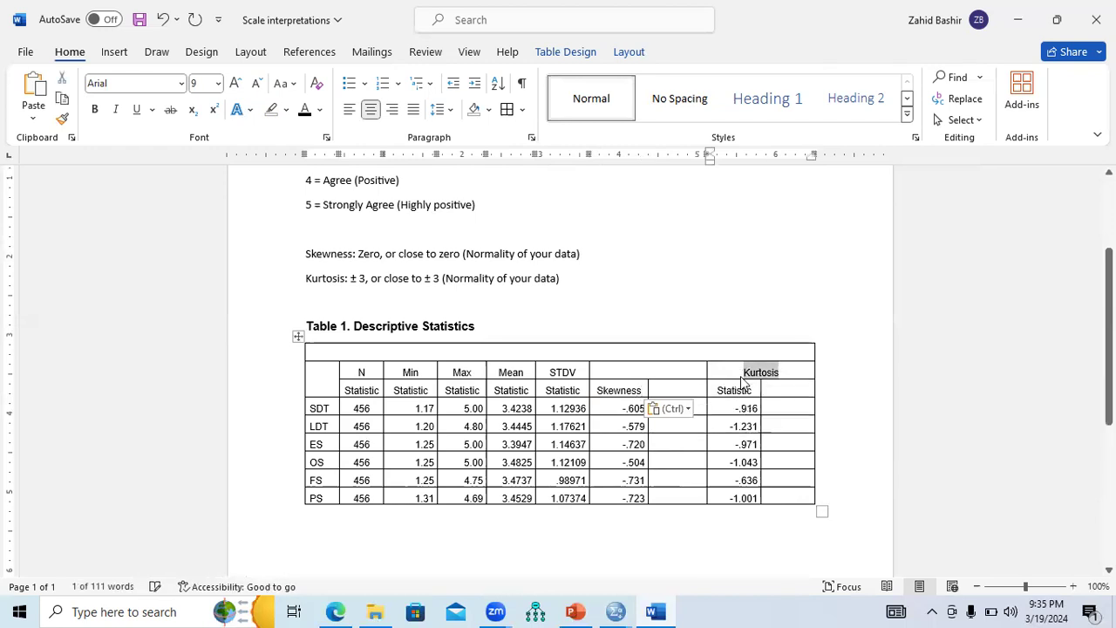
{"action": "key", "text": "ctrl+x"}
{"action": "left_click", "coordinate": [688, 392]}
{"action": "key", "text": "ctrl+v"}
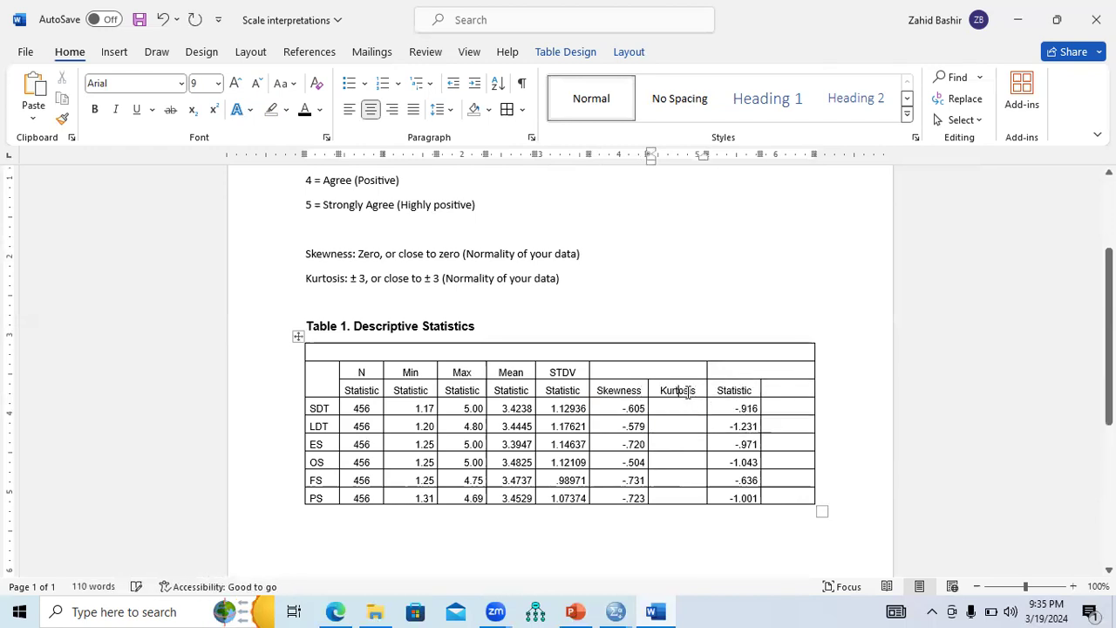
Move the six kurtosis values from the Statistic column into the empty cells under the Kurtosis heading.
{"action": "left_click", "coordinate": [753, 408]}
{"action": "left_click_drag", "start_coordinate": [745, 494], "coordinate": [688, 491]}
{"action": "key", "text": "ctrl+x"}
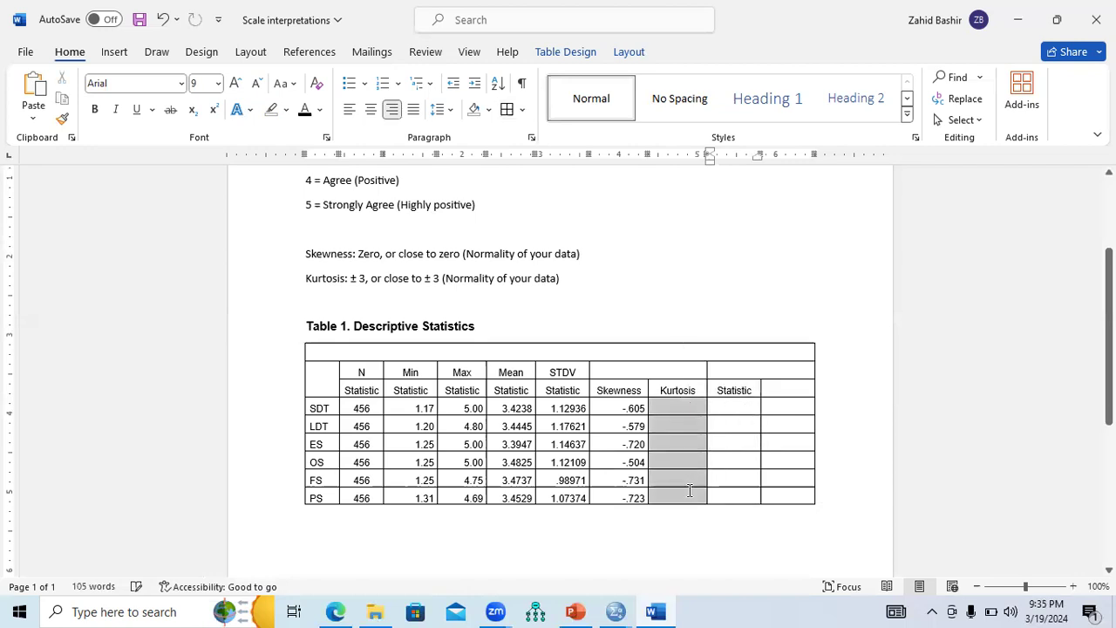
{"action": "key", "text": "ctrl+v"}
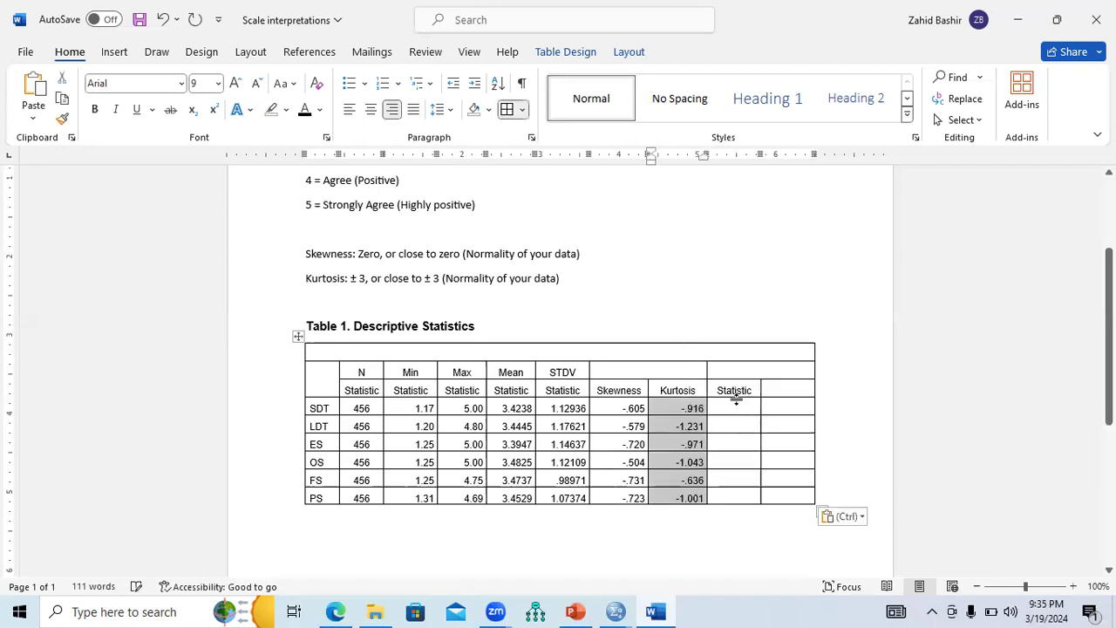
Try to remove the two leftover columns after Kurtosis with Delete Rows, and undo the deletion.
{"action": "left_click", "coordinate": [736, 399]}
{"action": "left_click_drag", "start_coordinate": [774, 397], "coordinate": [789, 495]}
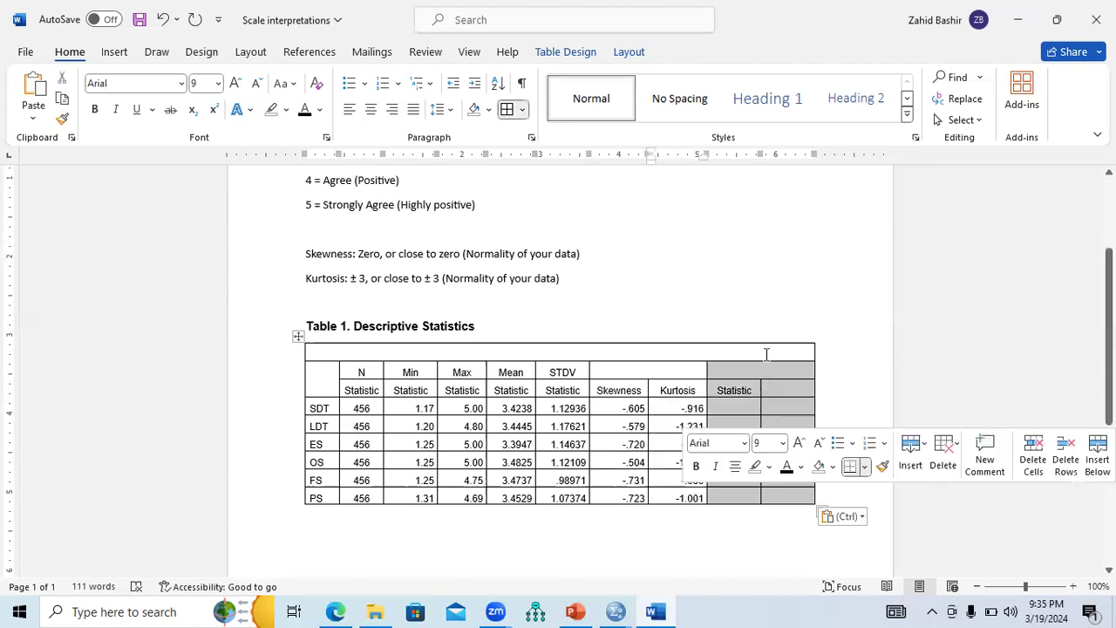
{"action": "left_click_drag", "start_coordinate": [765, 356], "coordinate": [781, 497]}
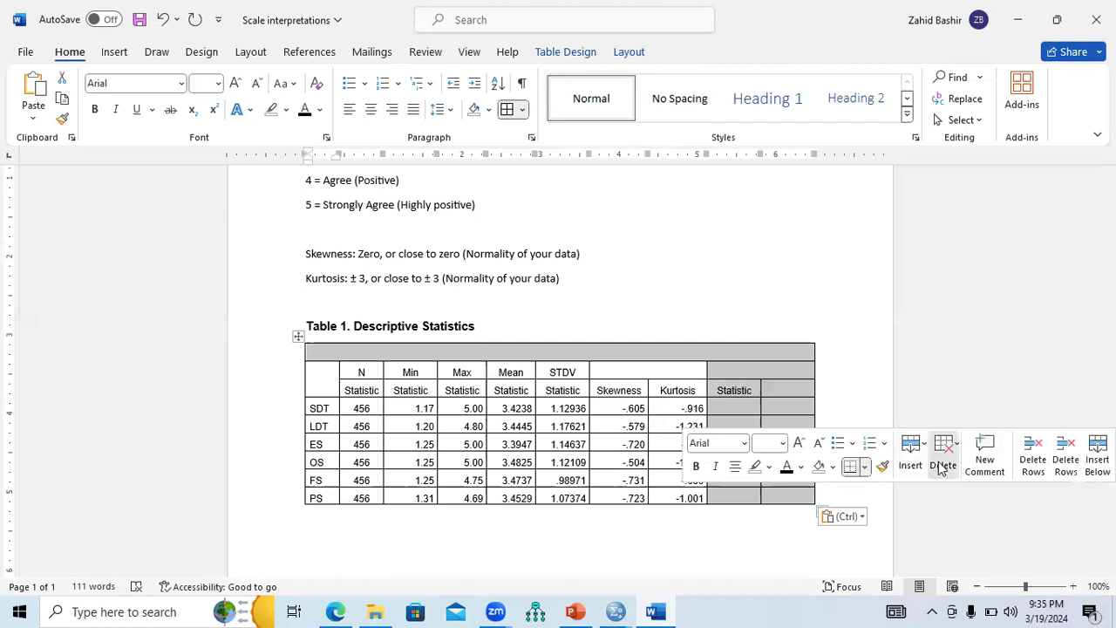
{"action": "left_click", "coordinate": [941, 462]}
{"action": "left_click", "coordinate": [941, 465]}
{"action": "left_click", "coordinate": [942, 464]}
{"action": "left_click", "coordinate": [941, 465]}
{"action": "left_click", "coordinate": [941, 465]}
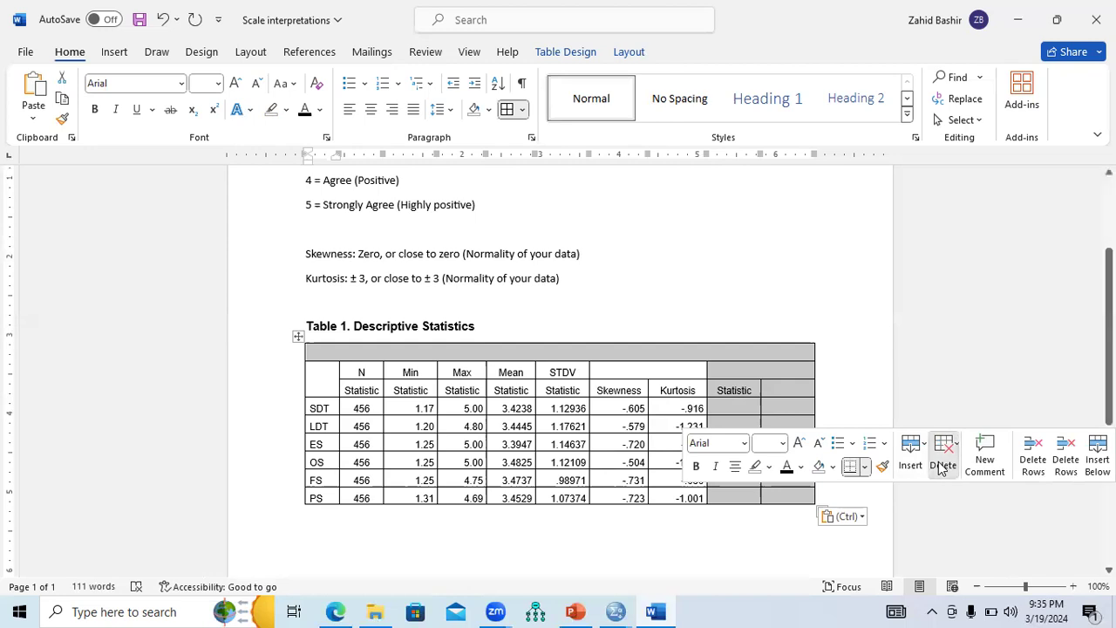
{"action": "left_click", "coordinate": [942, 465]}
{"action": "left_click", "coordinate": [940, 468]}
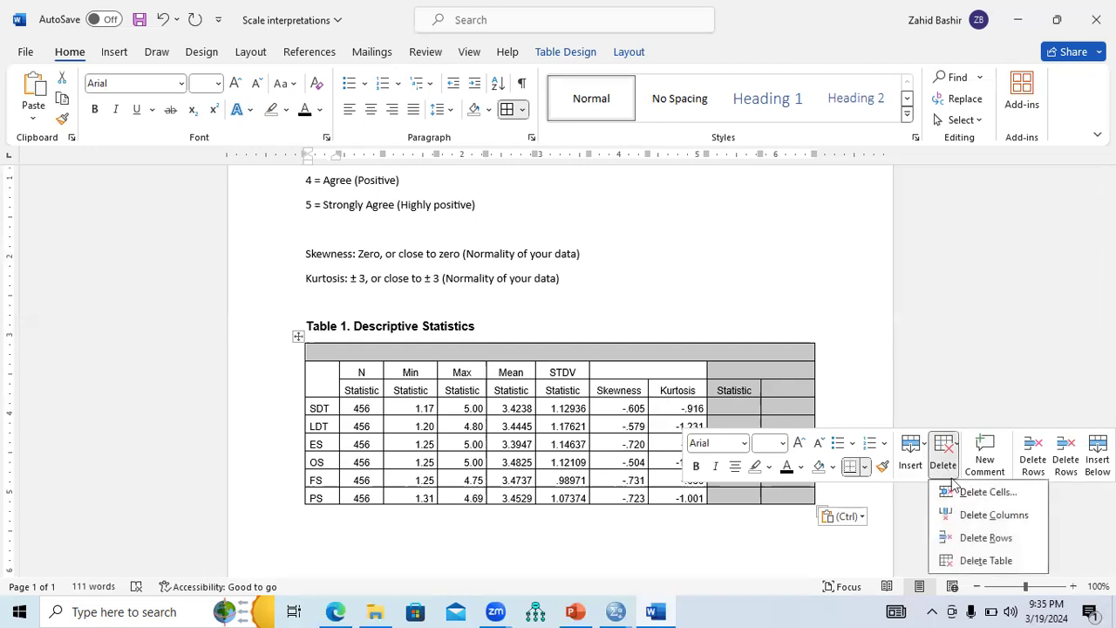
{"action": "left_click", "coordinate": [986, 533]}
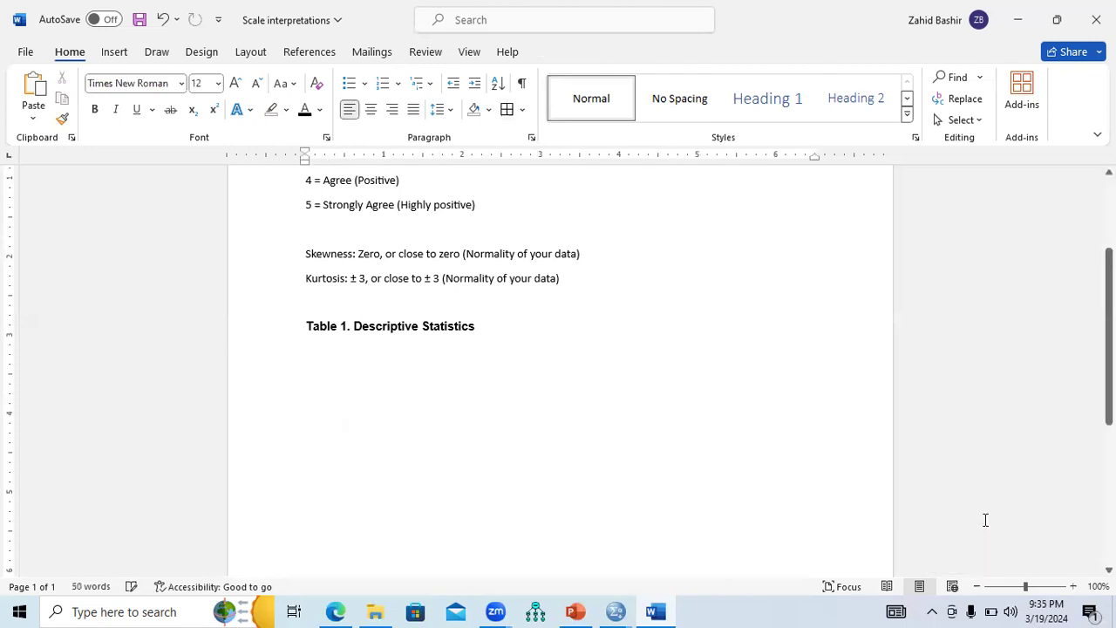
{"action": "key", "text": "ctrl+z"}
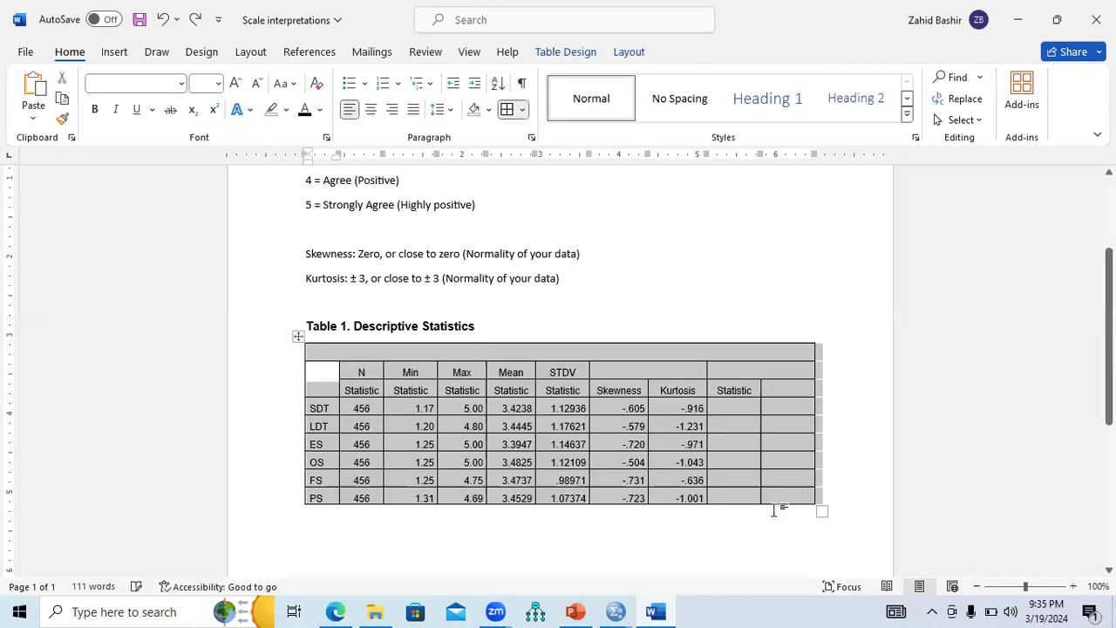
{"action": "left_click", "coordinate": [753, 462]}
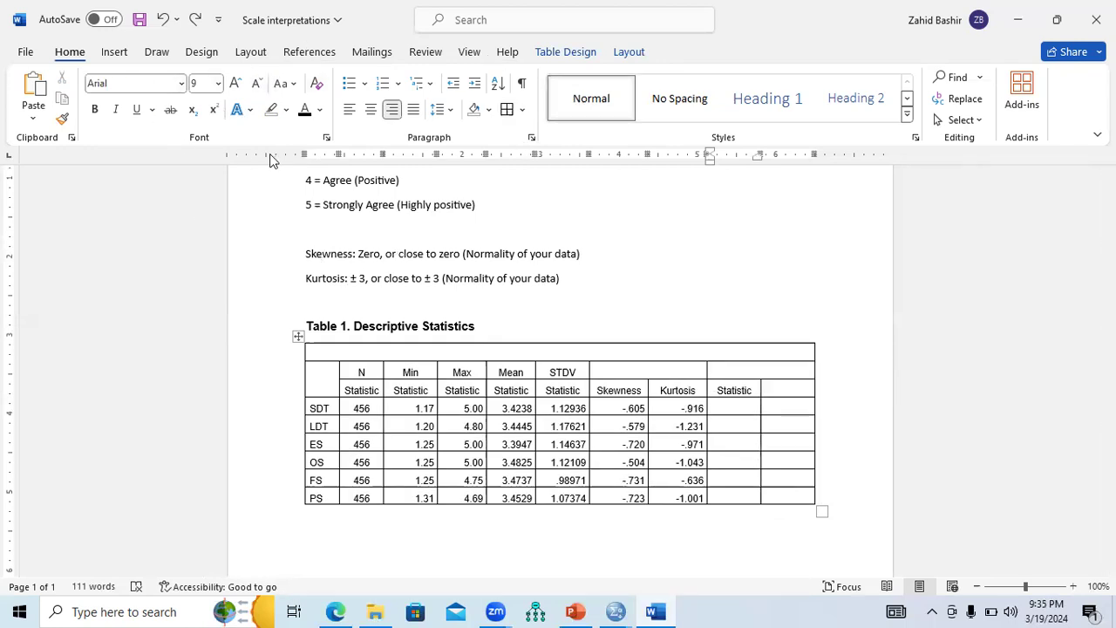
Draw a vertical border through the table's empty top row, in line with the Kurtosis column's outer edge.
{"action": "left_click", "coordinate": [114, 53]}
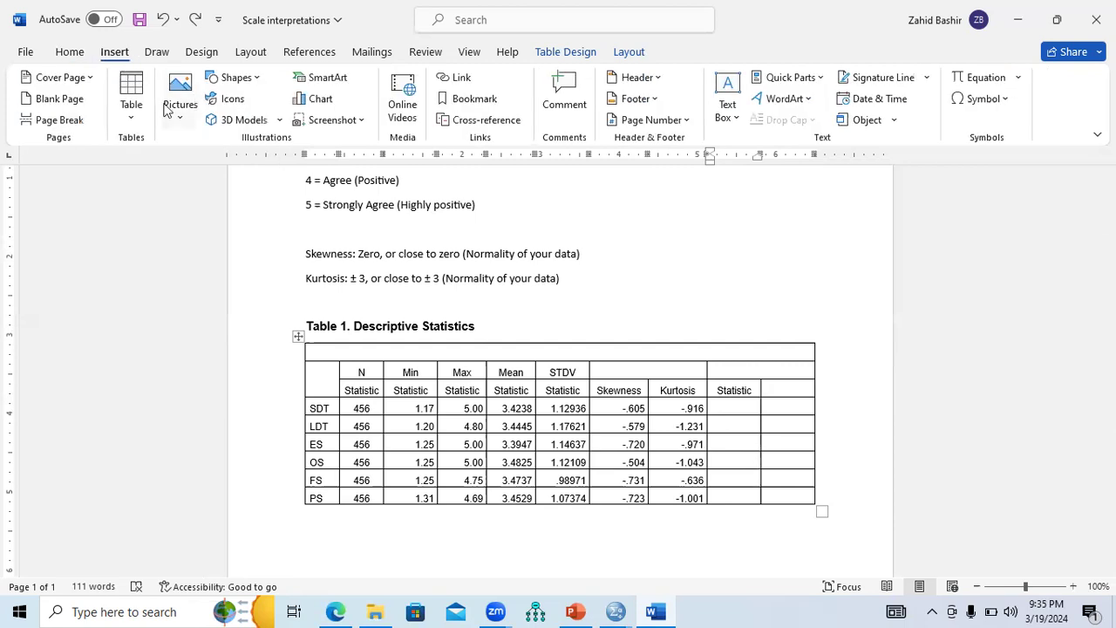
{"action": "left_click", "coordinate": [131, 103]}
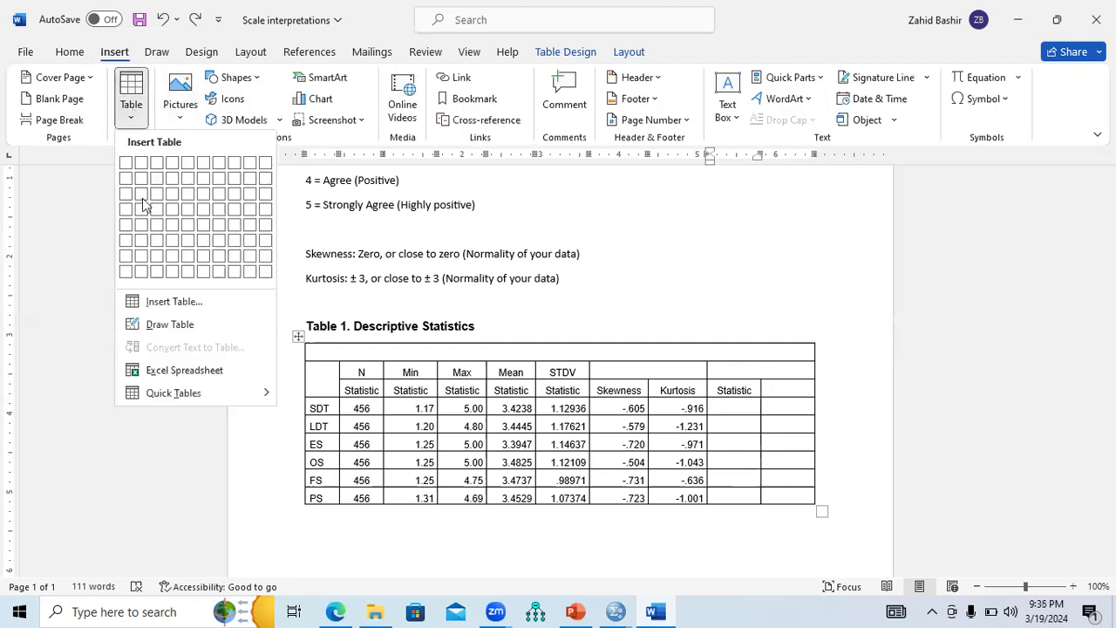
{"action": "left_click", "coordinate": [162, 325]}
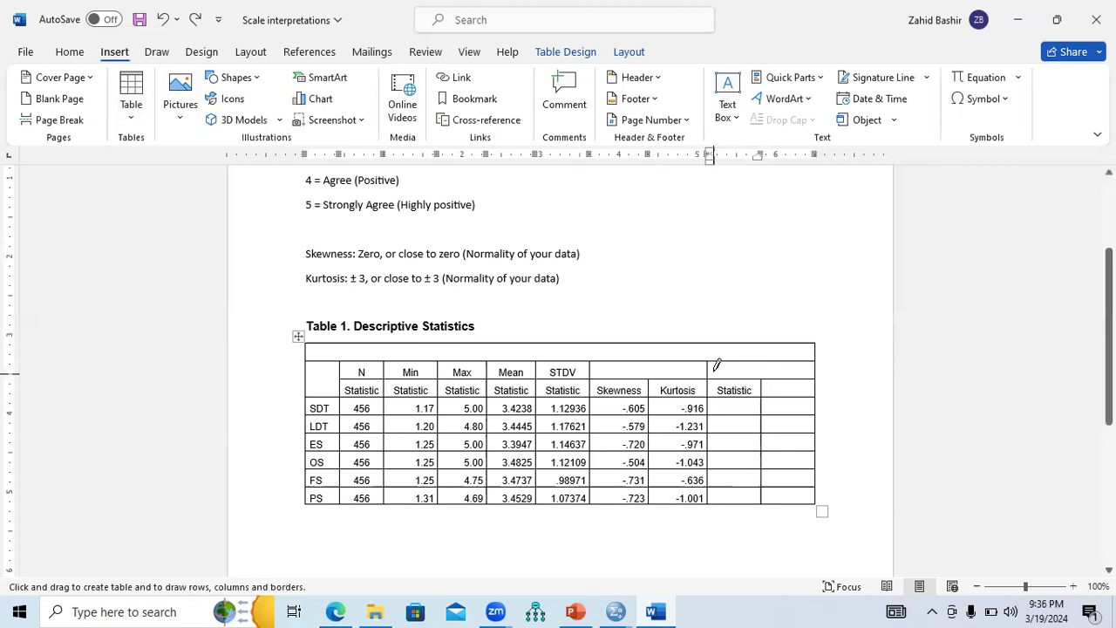
{"action": "mouse_move", "coordinate": [707, 345]}
{"action": "left_mouse_down"}
{"action": "mouse_move", "coordinate": [707, 375]}
{"action": "mouse_move", "coordinate": [707, 362]}
{"action": "left_mouse_up"}
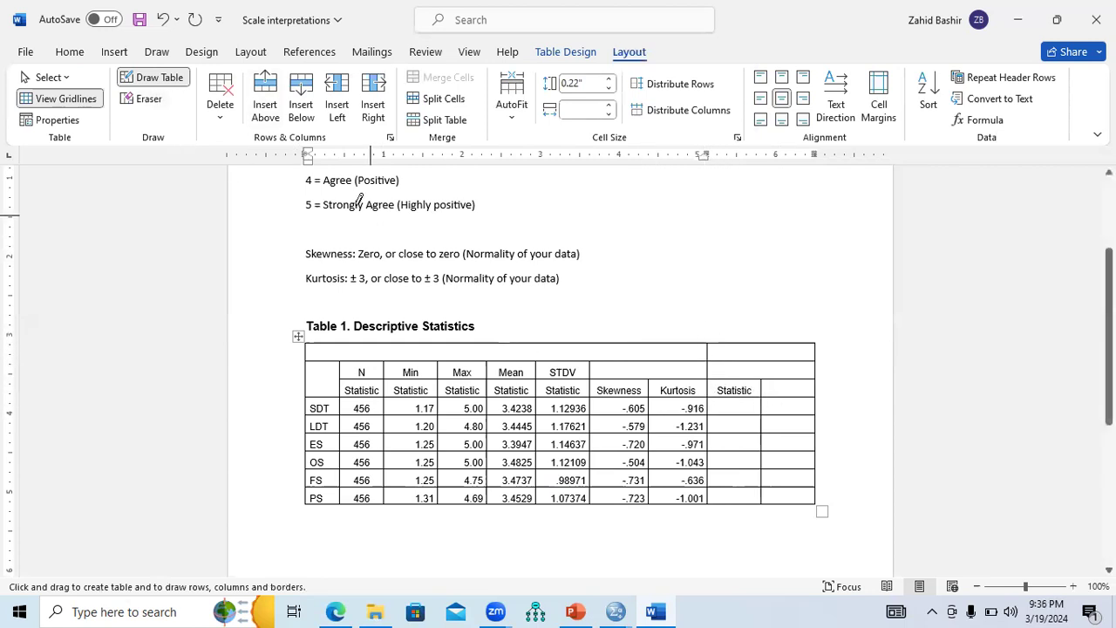
Stop drawing borders and delete the two leftover columns after Kurtosis.
{"action": "left_click", "coordinate": [150, 83]}
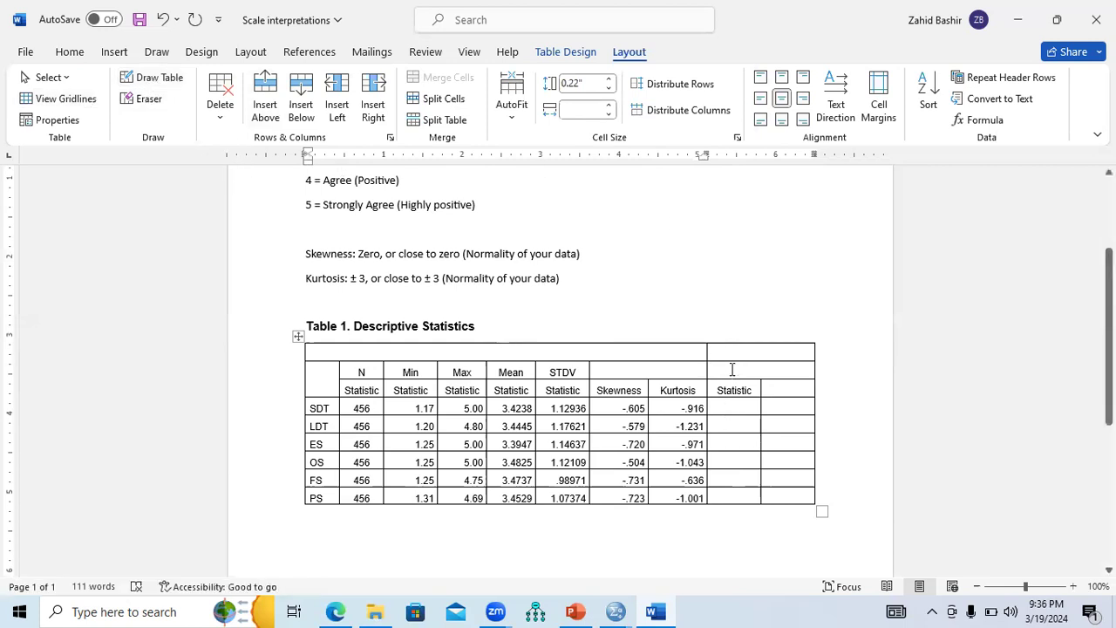
{"action": "left_click_drag", "start_coordinate": [758, 403], "coordinate": [779, 493]}
{"action": "left_click", "coordinate": [933, 453]}
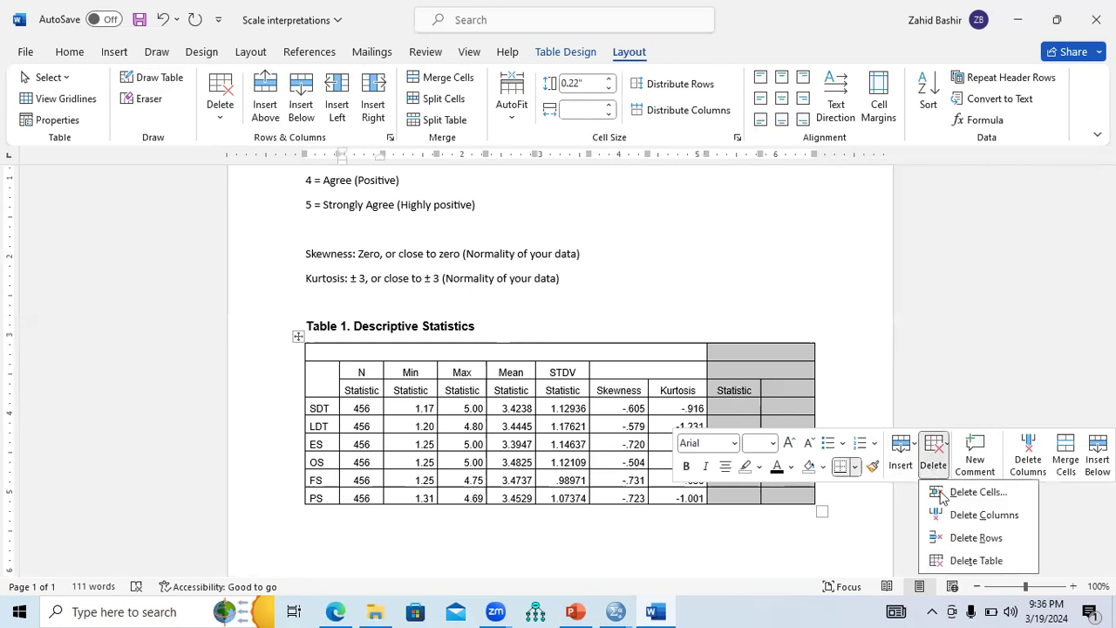
{"action": "left_click", "coordinate": [983, 515]}
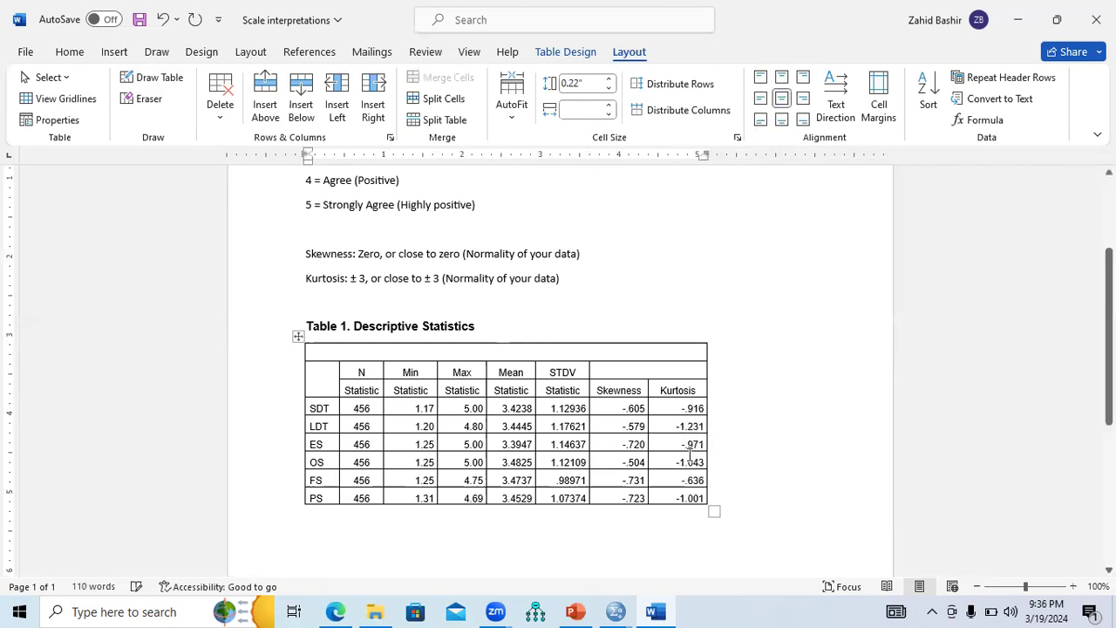
Delete the empty row above the N, Min, Max, Mean and STDV headings.
{"action": "left_click", "coordinate": [275, 355]}
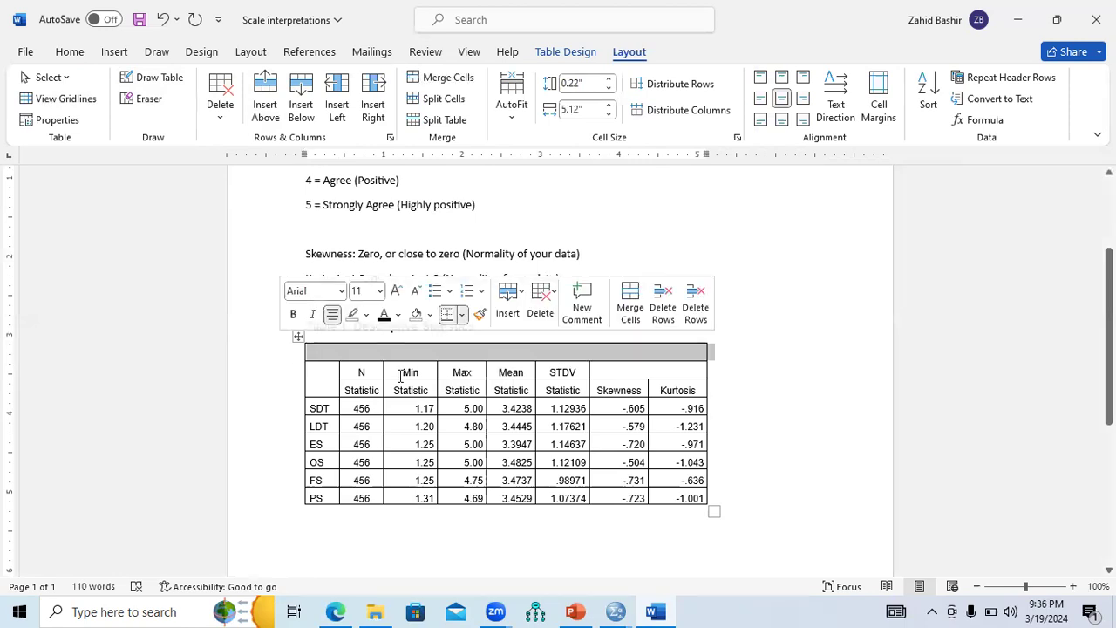
{"action": "left_click", "coordinate": [546, 318]}
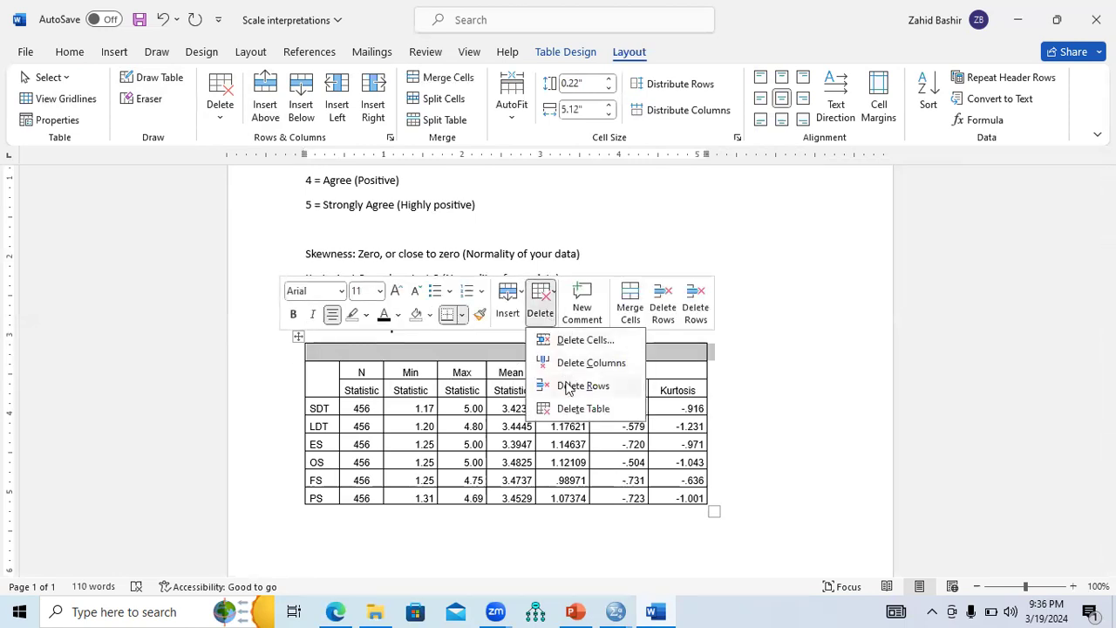
{"action": "left_click", "coordinate": [568, 385]}
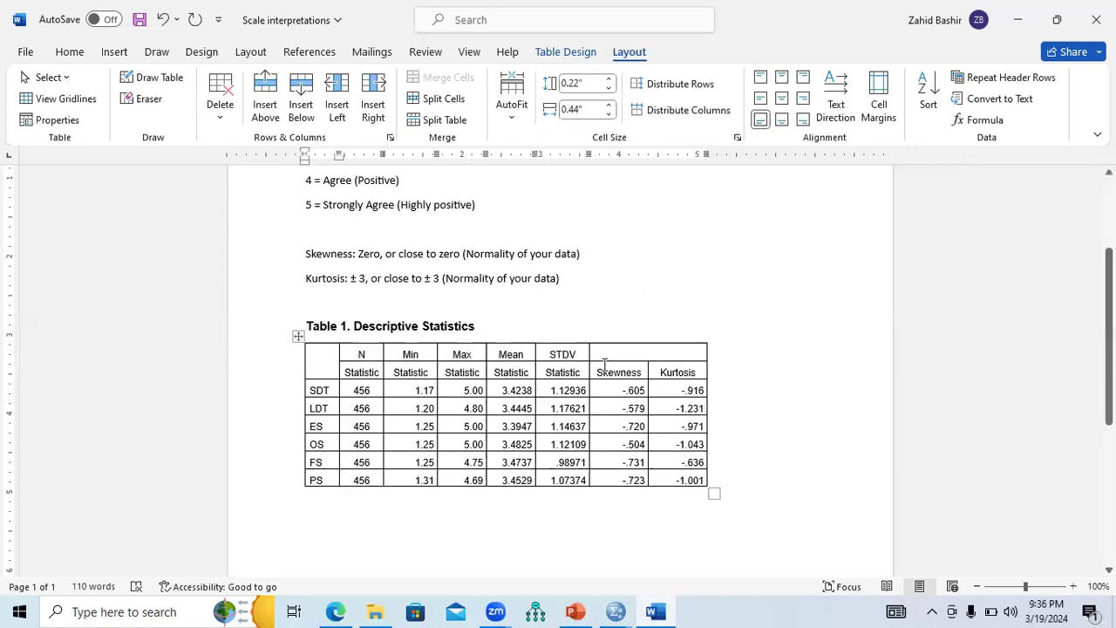
Move the N, Min, Max, Mean and STDV headings down one row, replacing the Statistic labels beneath them.
{"action": "double_click", "coordinate": [360, 355]}
{"action": "key", "text": "Delete"}
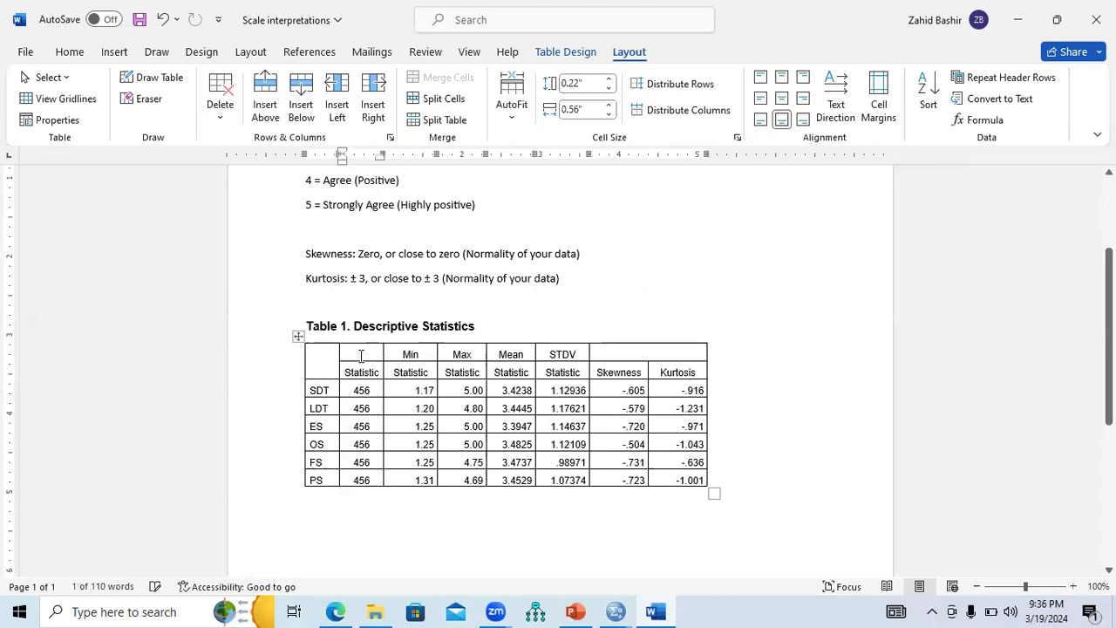
{"action": "key", "text": "ctrl+z"}
{"action": "left_click_drag", "start_coordinate": [363, 355], "coordinate": [554, 354]}
{"action": "key", "text": "ctrl+c"}
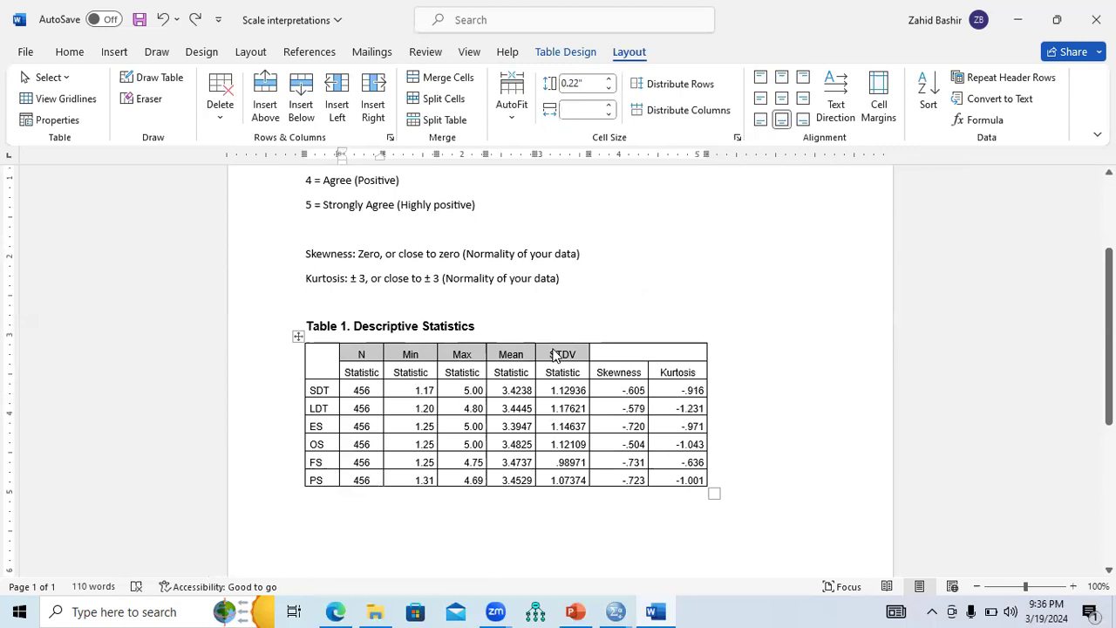
{"action": "key", "text": "BackSpace"}
{"action": "left_click_drag", "start_coordinate": [436, 371], "coordinate": [556, 381]}
{"action": "key", "text": "ctrl+v"}
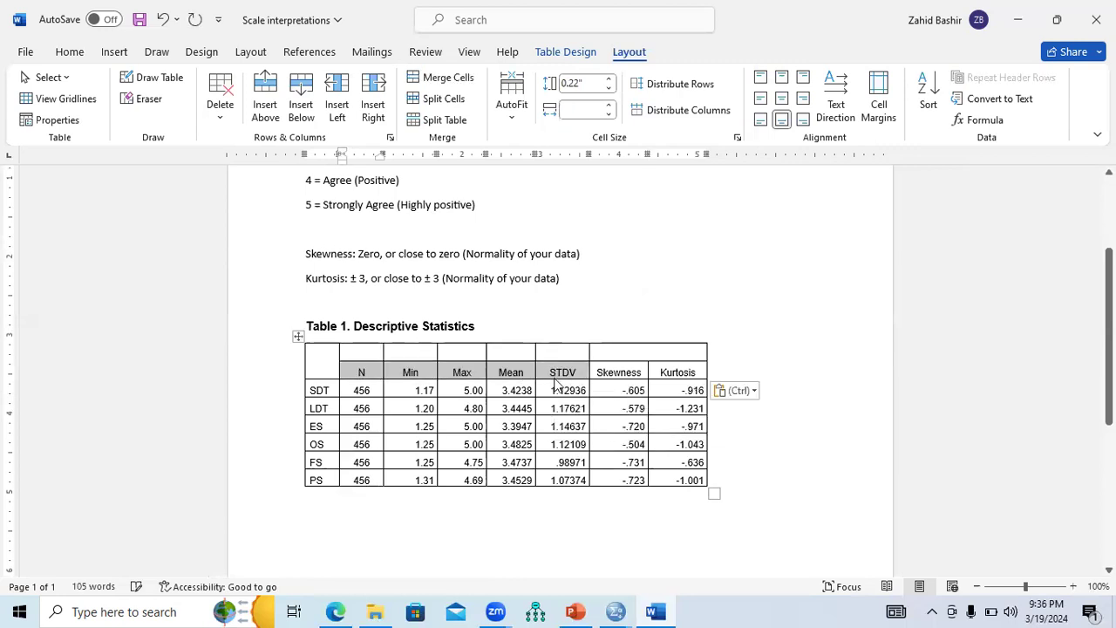
Narrow the Skewness column slightly and draw a horizontal border splitting the tall empty header cell above SDT, then leave table drawing.
{"action": "left_click", "coordinate": [333, 362]}
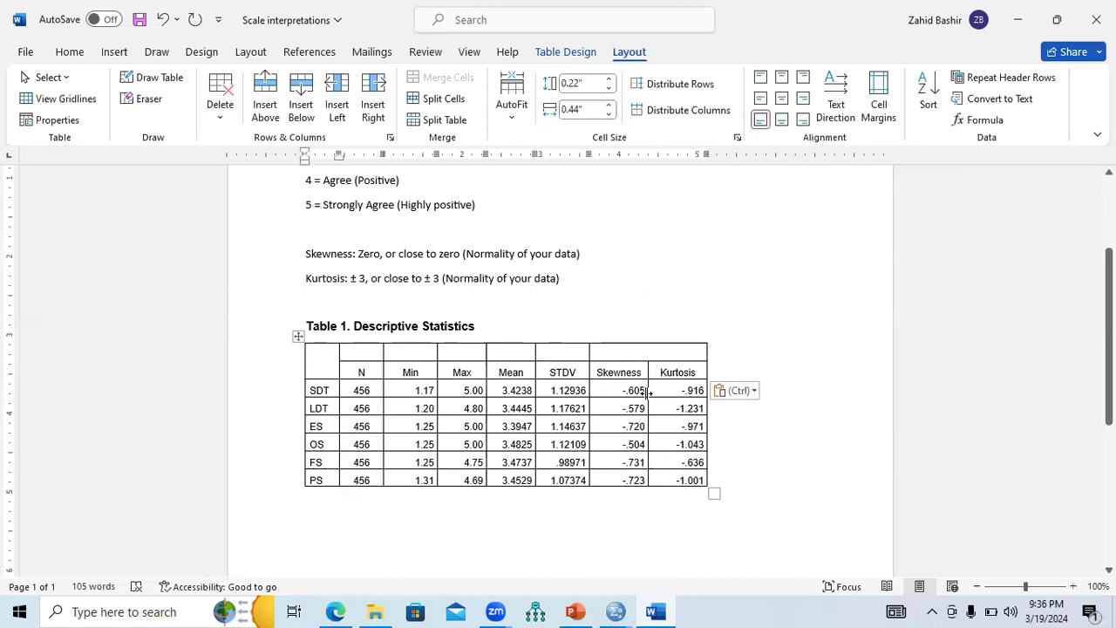
{"action": "left_click_drag", "start_coordinate": [646, 393], "coordinate": [644, 391]}
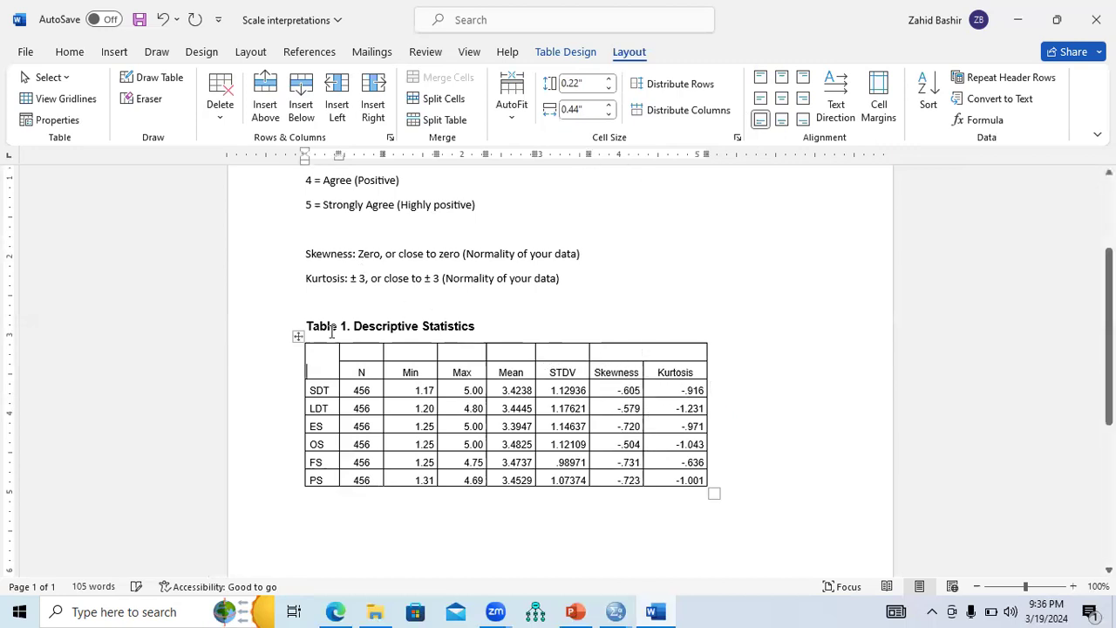
{"action": "left_click", "coordinate": [150, 78]}
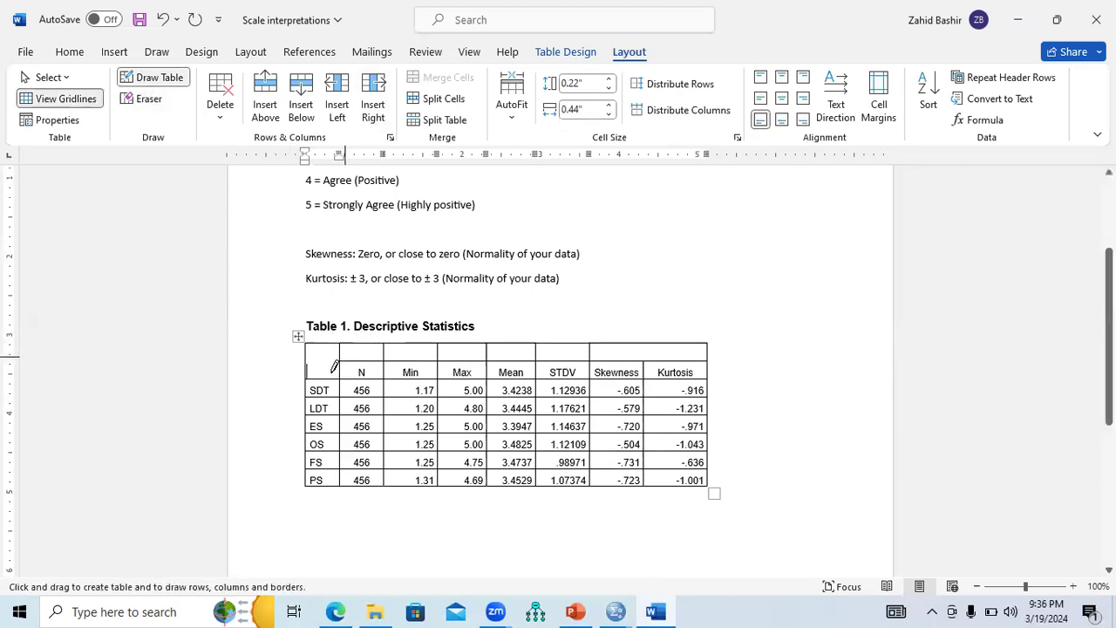
{"action": "left_click_drag", "start_coordinate": [341, 353], "coordinate": [307, 356]}
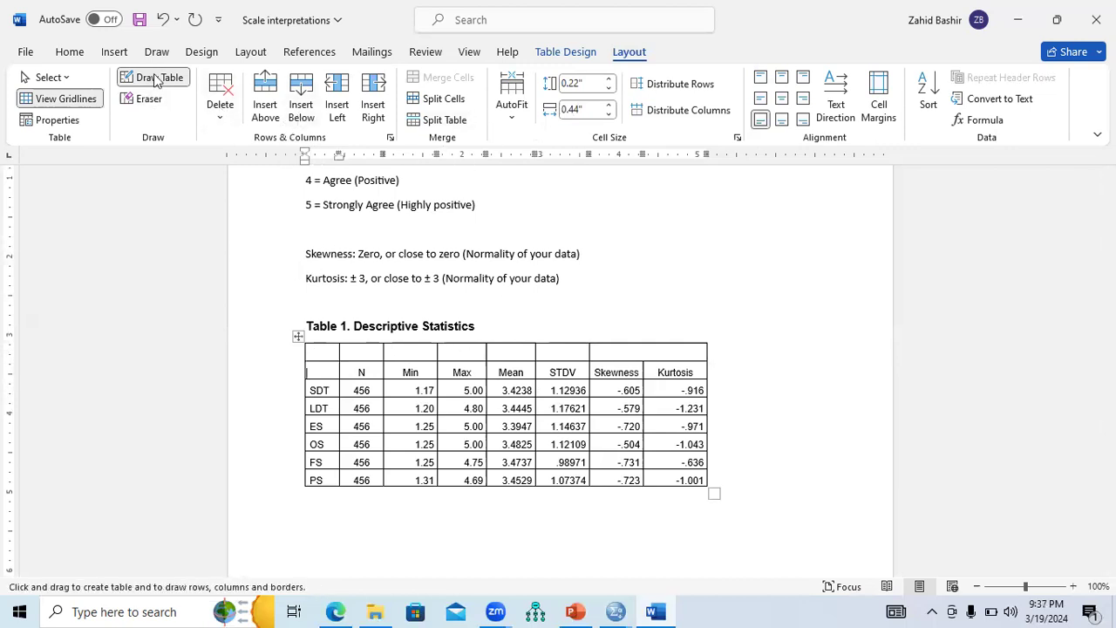
{"action": "left_click", "coordinate": [70, 52]}
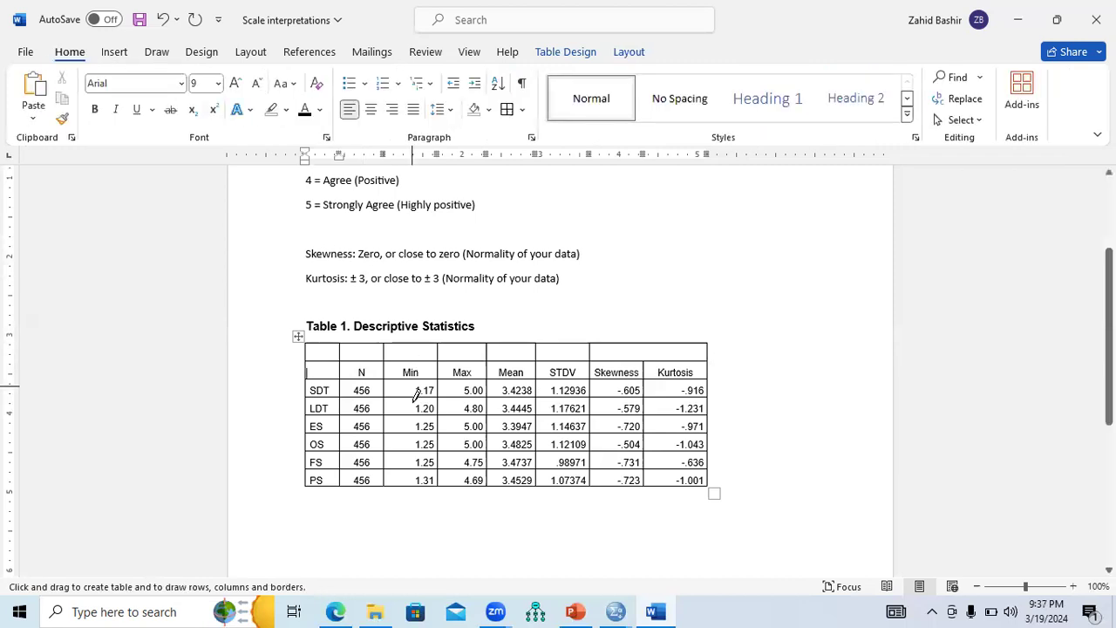
{"action": "left_click", "coordinate": [118, 52]}
{"action": "left_click", "coordinate": [126, 106]}
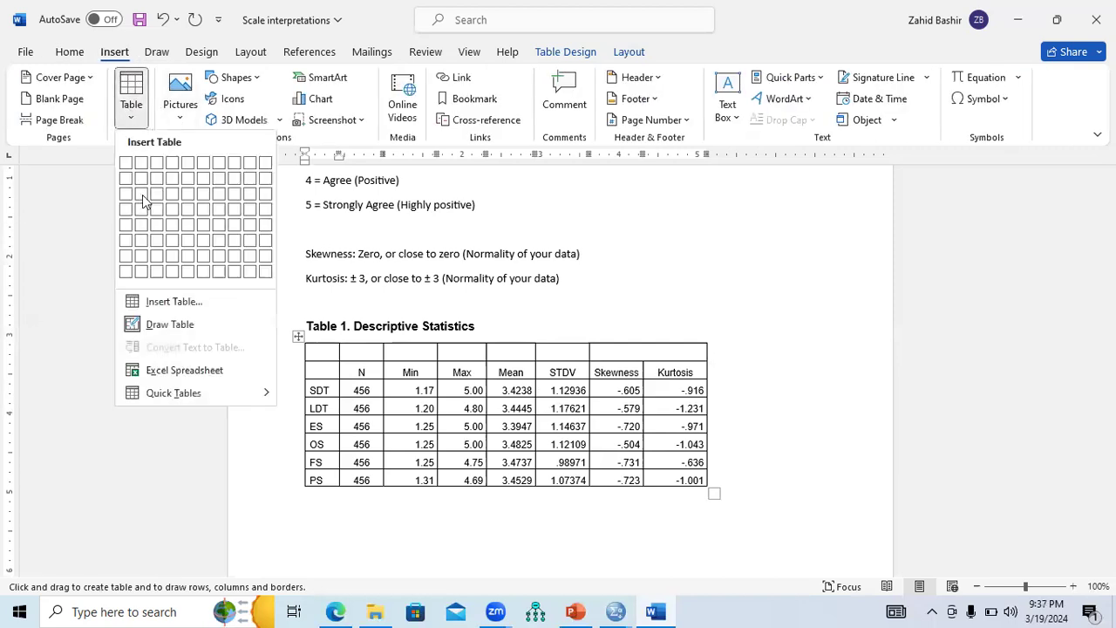
{"action": "left_click", "coordinate": [165, 325]}
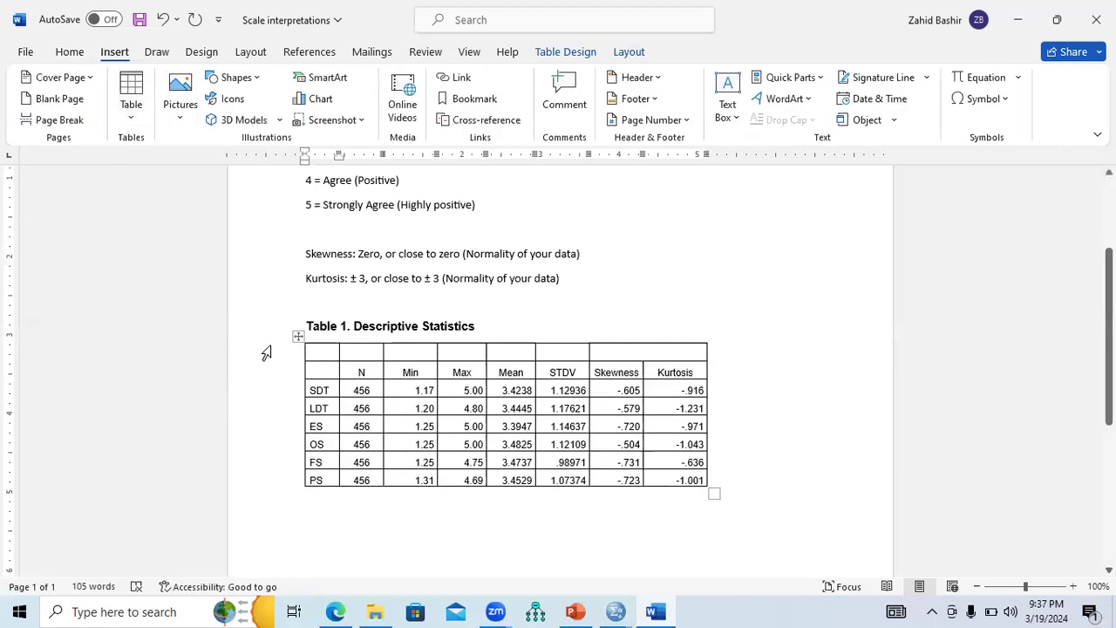
Delete the emptied row above the heading row.
{"action": "left_click", "coordinate": [267, 351]}
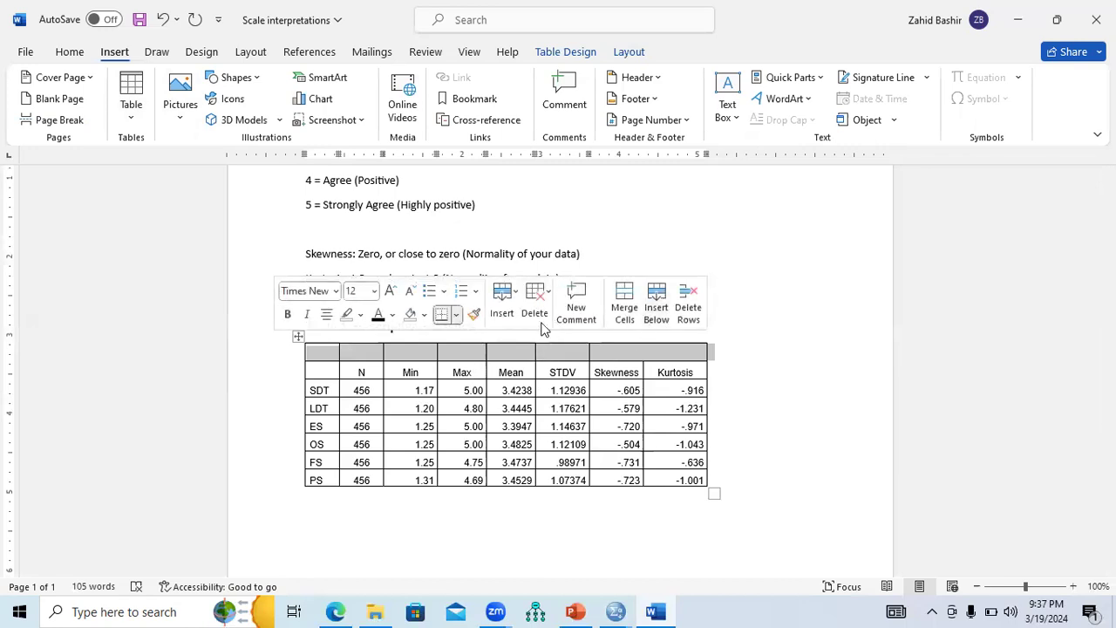
{"action": "left_click", "coordinate": [538, 319]}
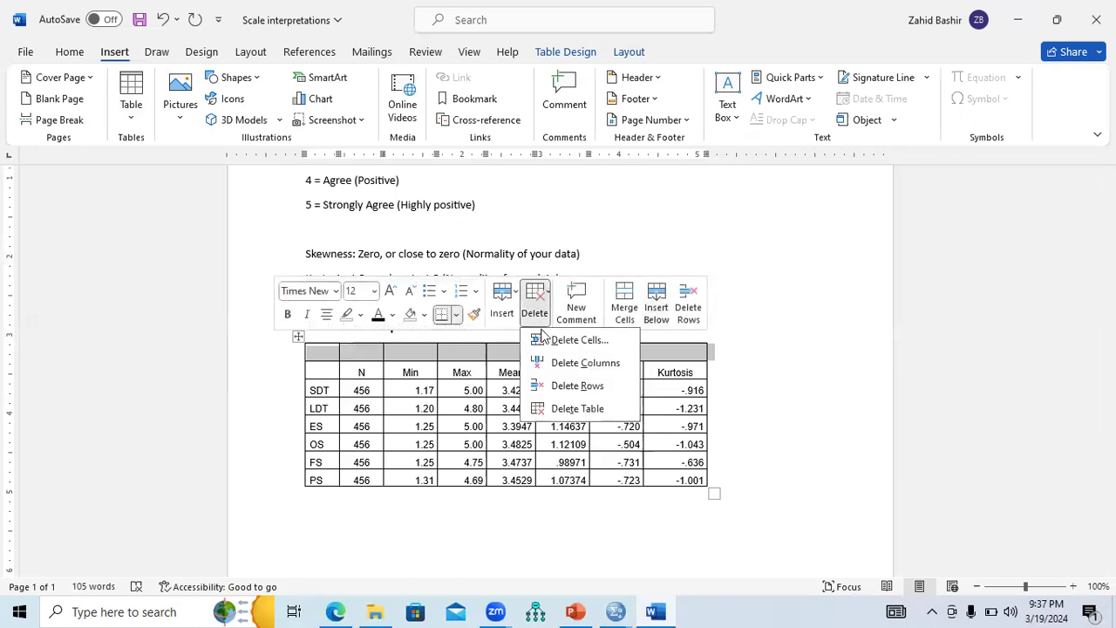
{"action": "left_click", "coordinate": [571, 386]}
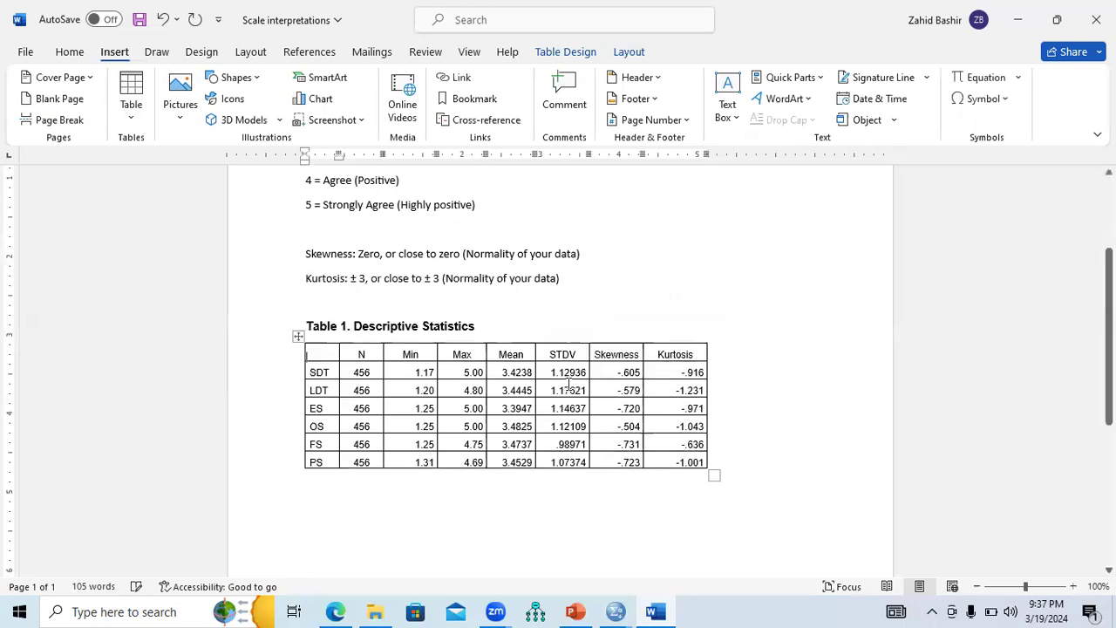
Widen the table to about 6 inches and shift the inner column borders outward to balance the column widths.
{"action": "left_click", "coordinate": [722, 422]}
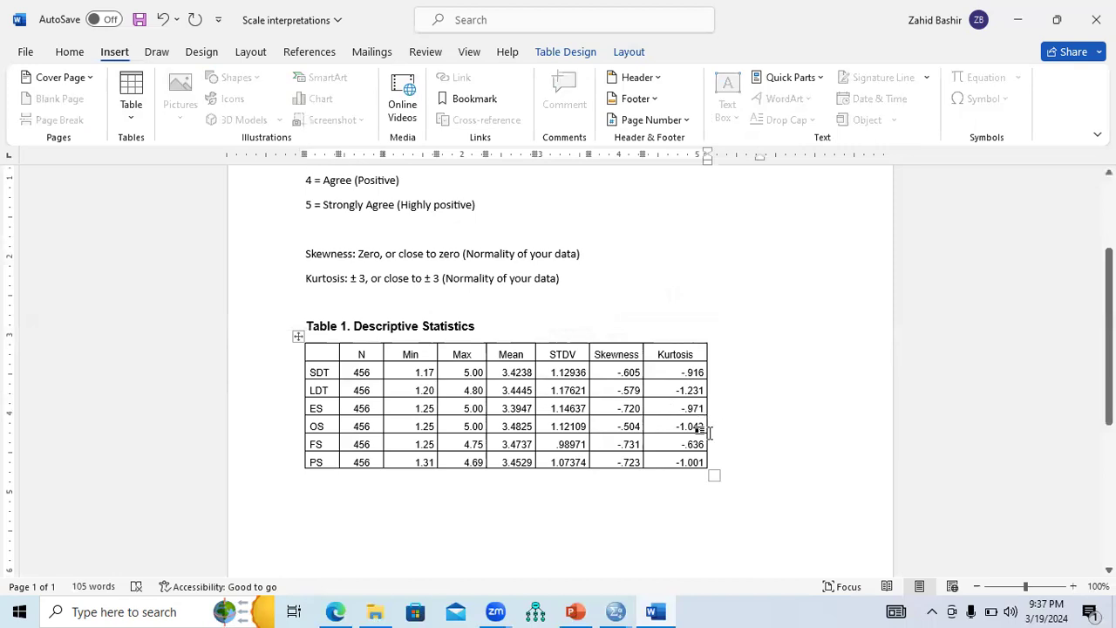
{"action": "left_click", "coordinate": [670, 495]}
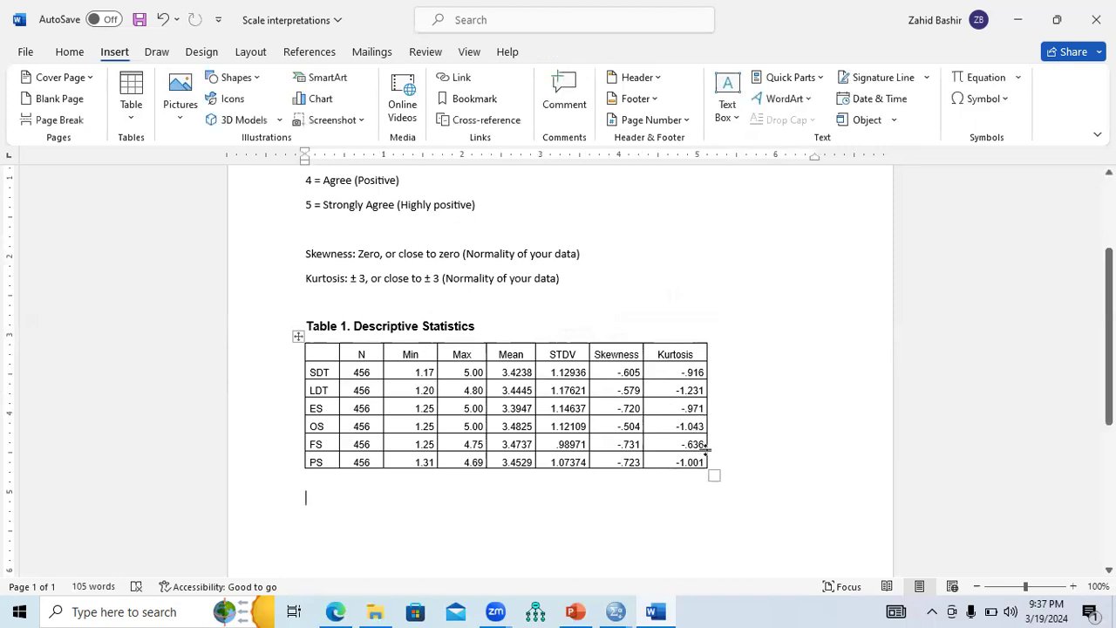
{"action": "left_click_drag", "start_coordinate": [718, 450], "coordinate": [775, 454]}
{"action": "left_click_drag", "start_coordinate": [682, 458], "coordinate": [711, 459]}
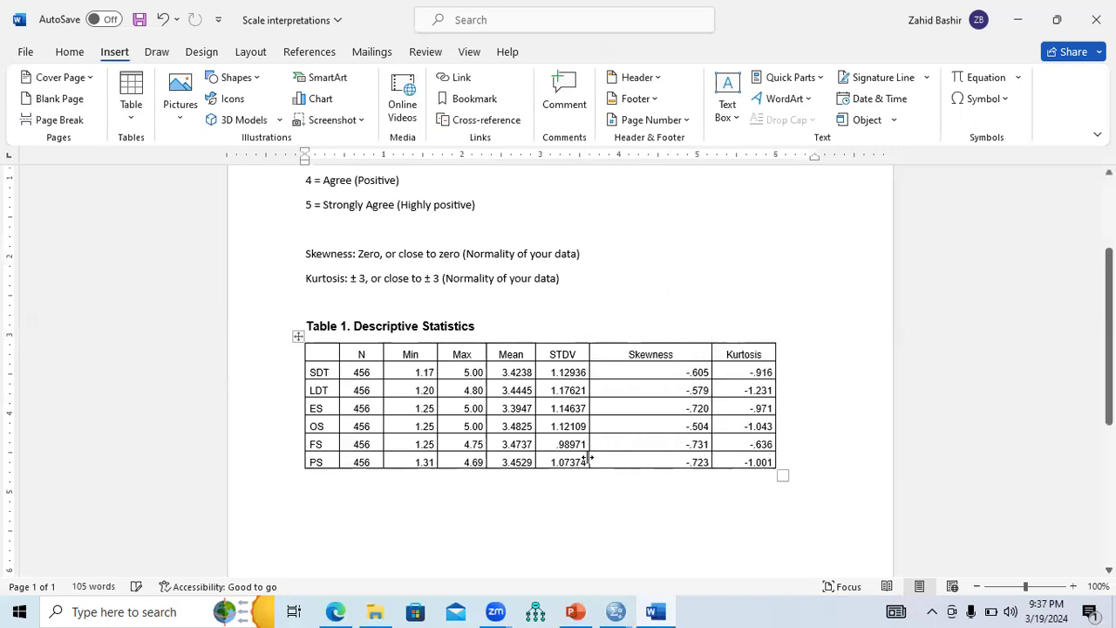
{"action": "left_click_drag", "start_coordinate": [621, 457], "coordinate": [644, 459]}
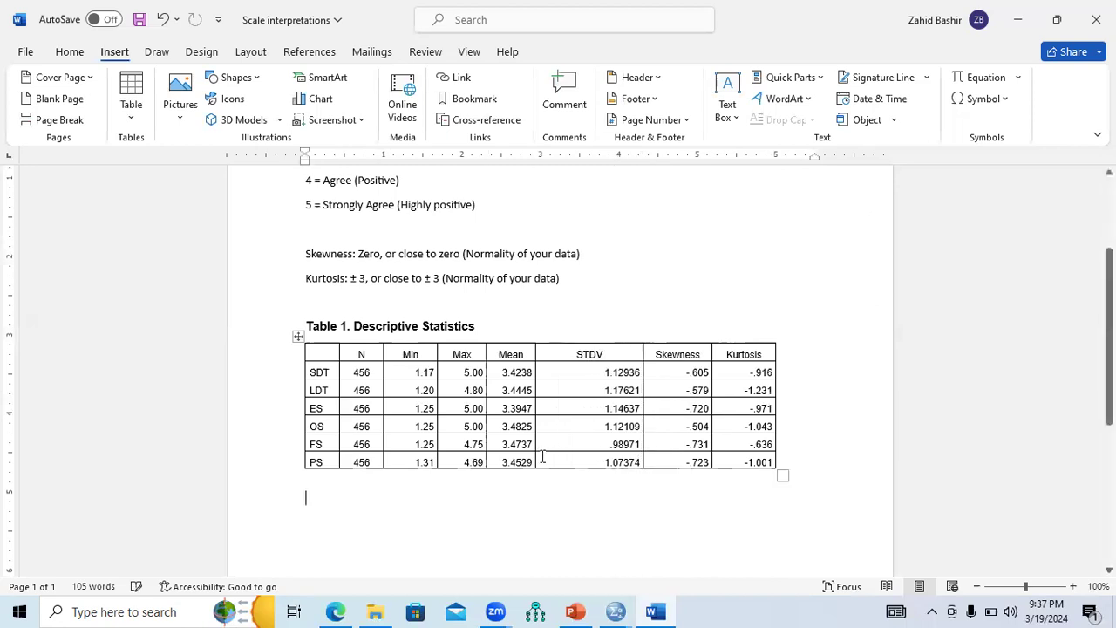
{"action": "left_click_drag", "start_coordinate": [534, 457], "coordinate": [584, 462]}
{"action": "left_click_drag", "start_coordinate": [487, 457], "coordinate": [530, 458]}
{"action": "mouse_move", "coordinate": [437, 458]}
{"action": "left_mouse_down"}
{"action": "mouse_move", "coordinate": [472, 459]}
{"action": "mouse_move", "coordinate": [423, 462]}
{"action": "left_mouse_up"}
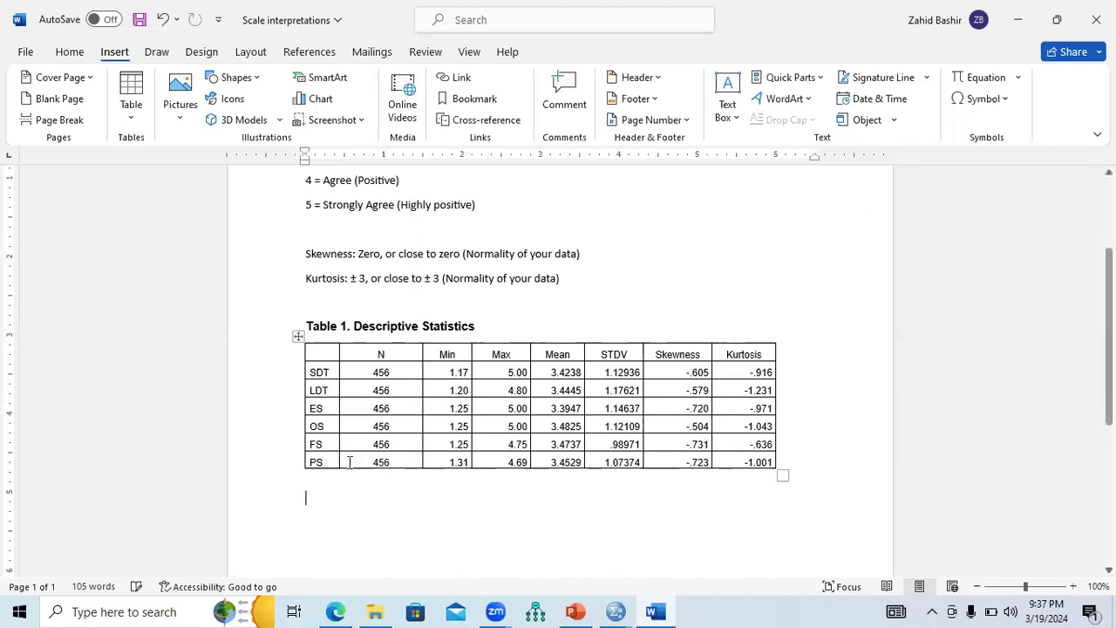
{"action": "left_click_drag", "start_coordinate": [338, 463], "coordinate": [369, 461]}
Enter Construct as the heading of the first column, above SDT.
{"action": "left_click_drag", "start_coordinate": [336, 370], "coordinate": [336, 463]}
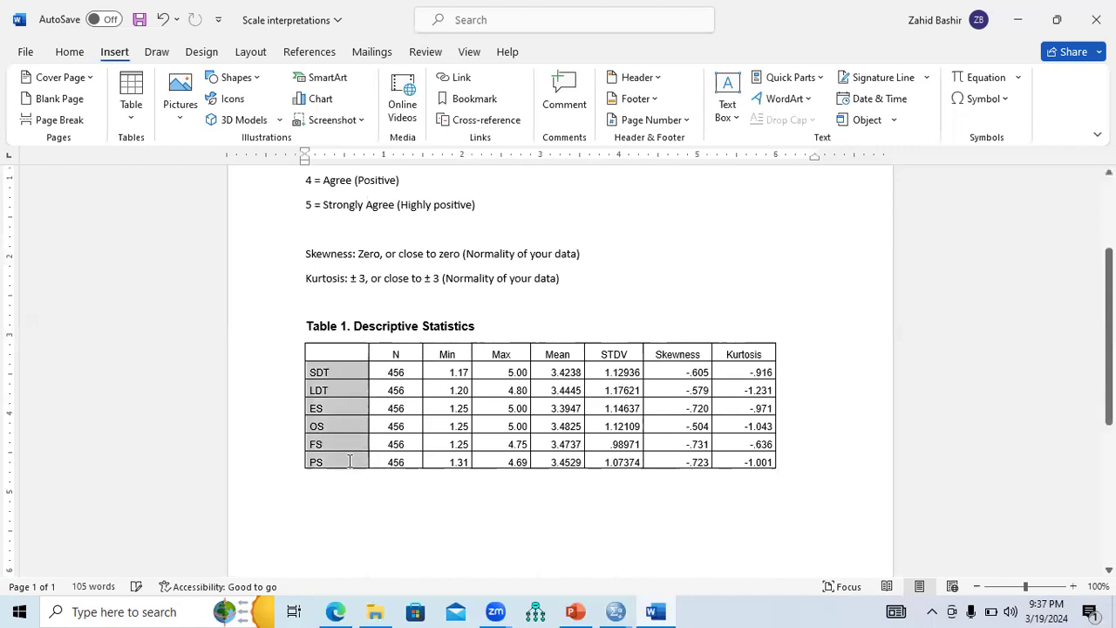
{"action": "left_click", "coordinate": [329, 354]}
{"action": "type", "text": "Construct"}
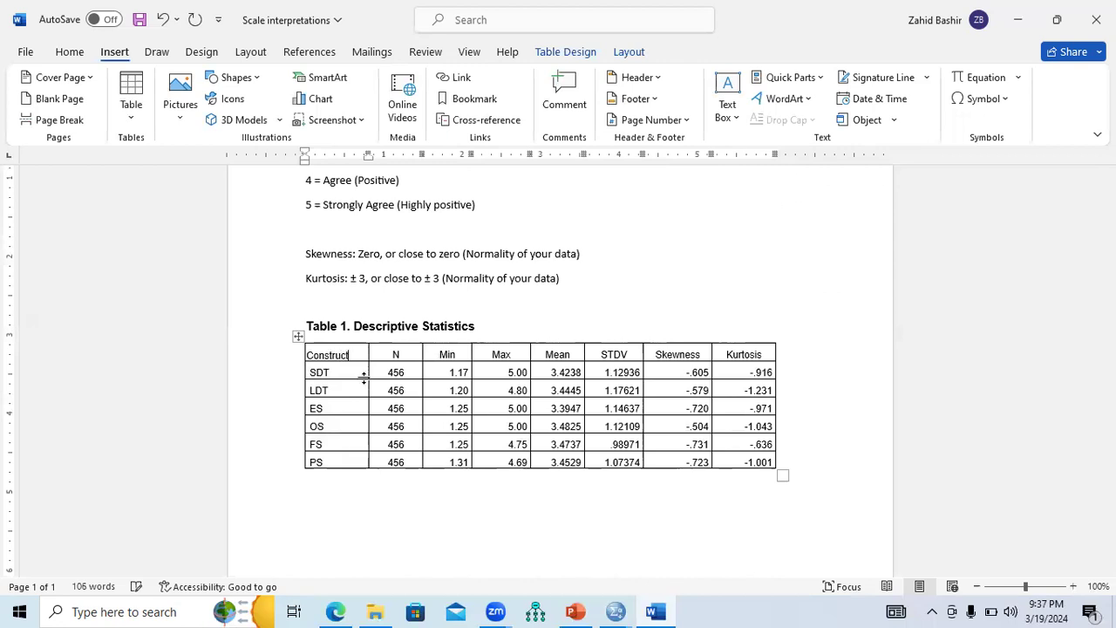
Format the table's heading row in bold Times New Roman.
{"action": "left_click", "coordinate": [292, 355]}
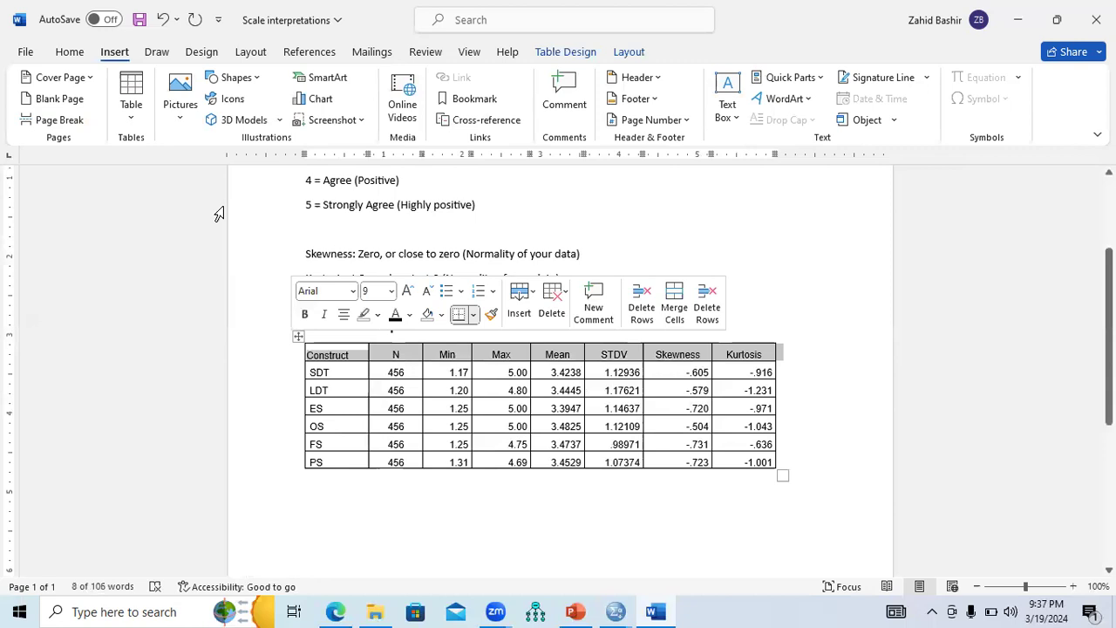
{"action": "left_click", "coordinate": [70, 53]}
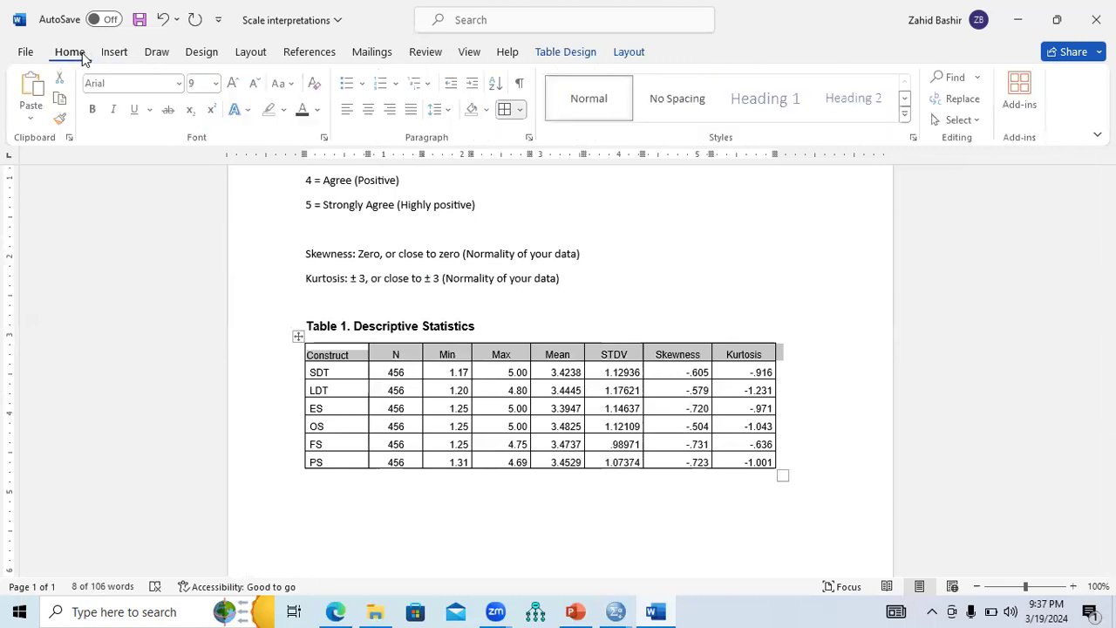
{"action": "left_click", "coordinate": [180, 83]}
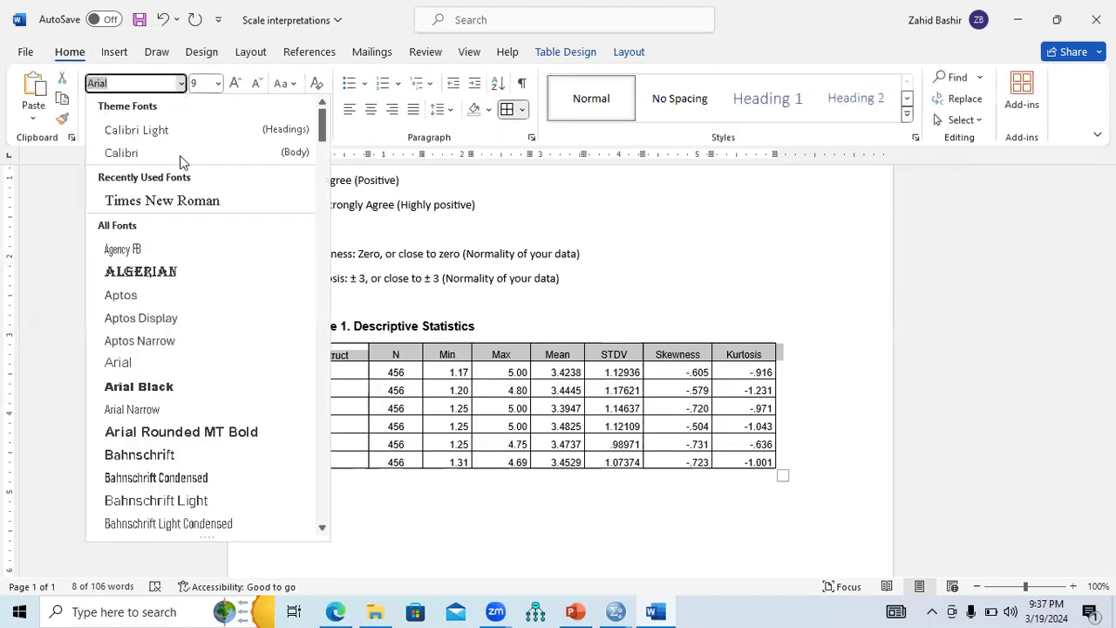
{"action": "left_click", "coordinate": [178, 204]}
{"action": "key", "text": "ctrl+b"}
Start an abbreviation note directly under the table: "Where, SDT = Short Duration Training, LDT = Long Duration Training, ES =".
{"action": "left_click", "coordinate": [305, 495]}
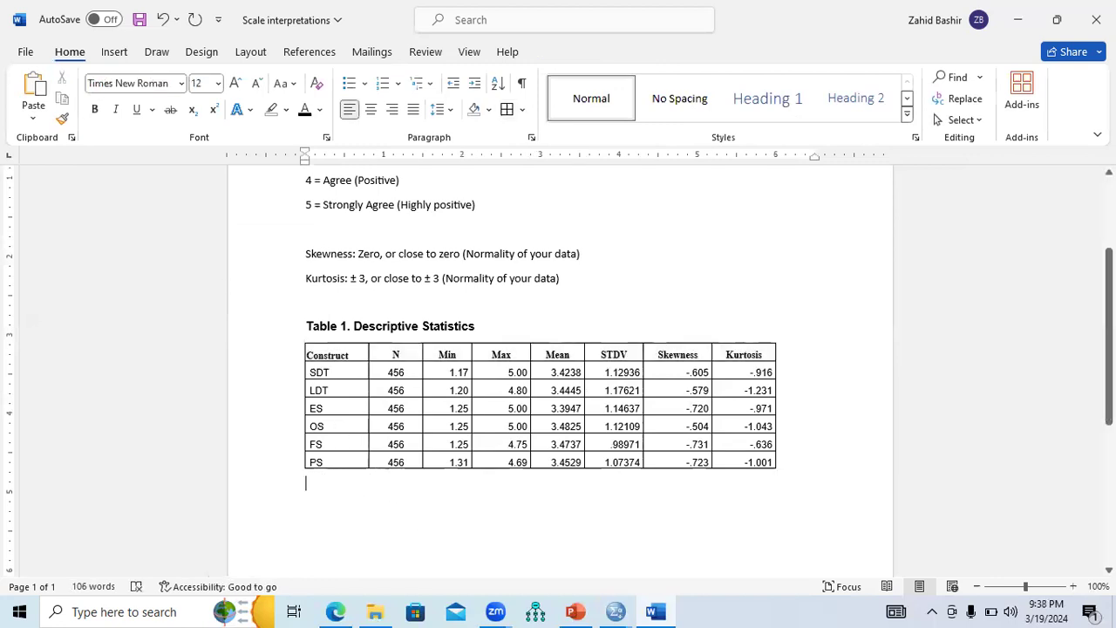
{"action": "type", "text": "S"}
{"action": "key", "text": "BackSpace"}
{"action": "key", "text": "BackSpace"}
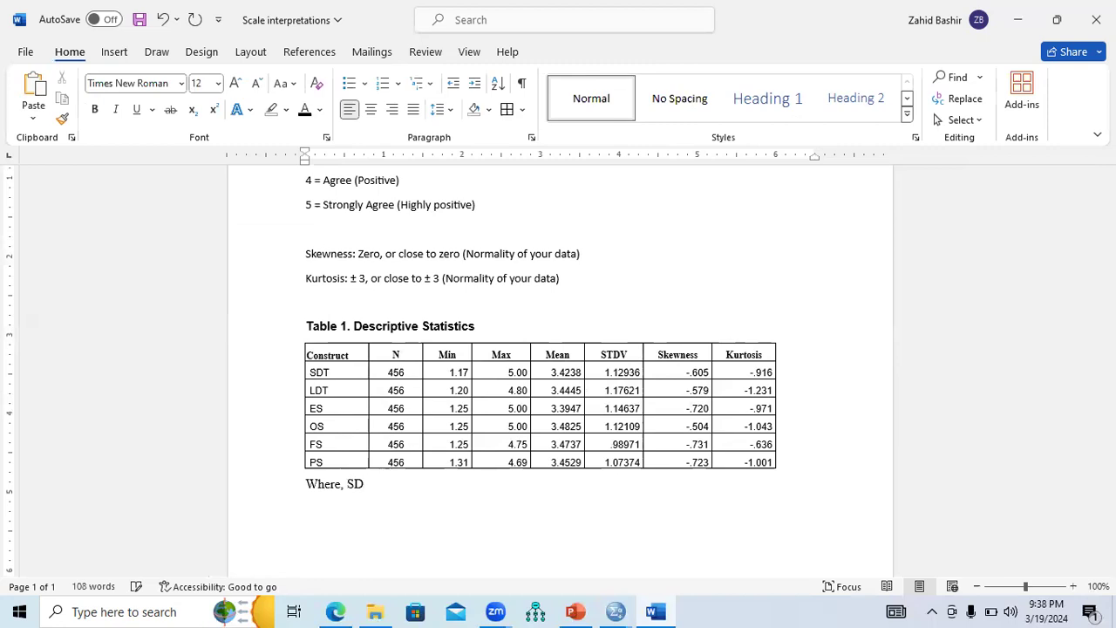
{"action": "type", "text": "Where, SDT = Short Duration Training,"}
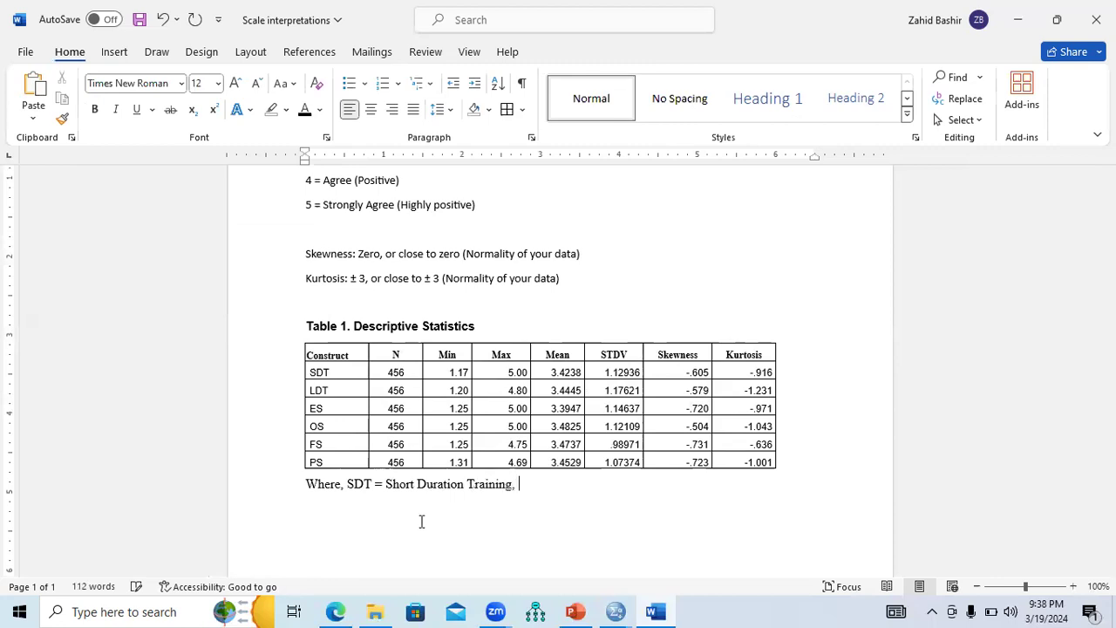
{"action": "type", "text": "= Long Duration Training."}
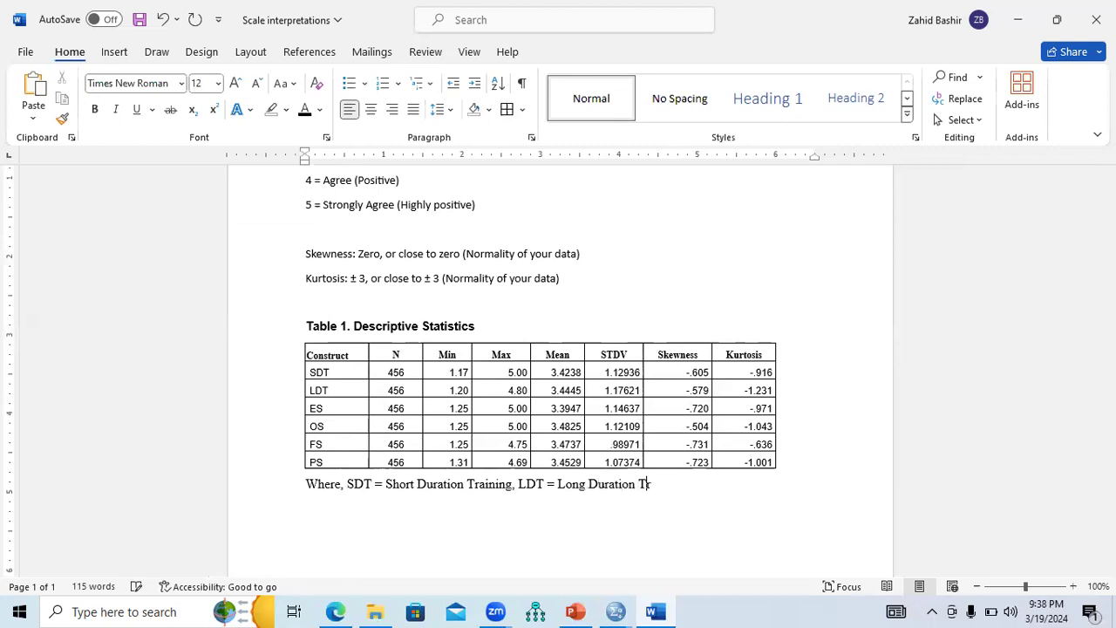
{"action": "key", "text": "BackSpace"}
{"action": "type", "text": ", ES ="}
Look up the scheduling construct in the questionnaire PDF in Edge and complete the Word note's ES entry as "Effective Scheduling,".
{"action": "left_click", "coordinate": [336, 611]}
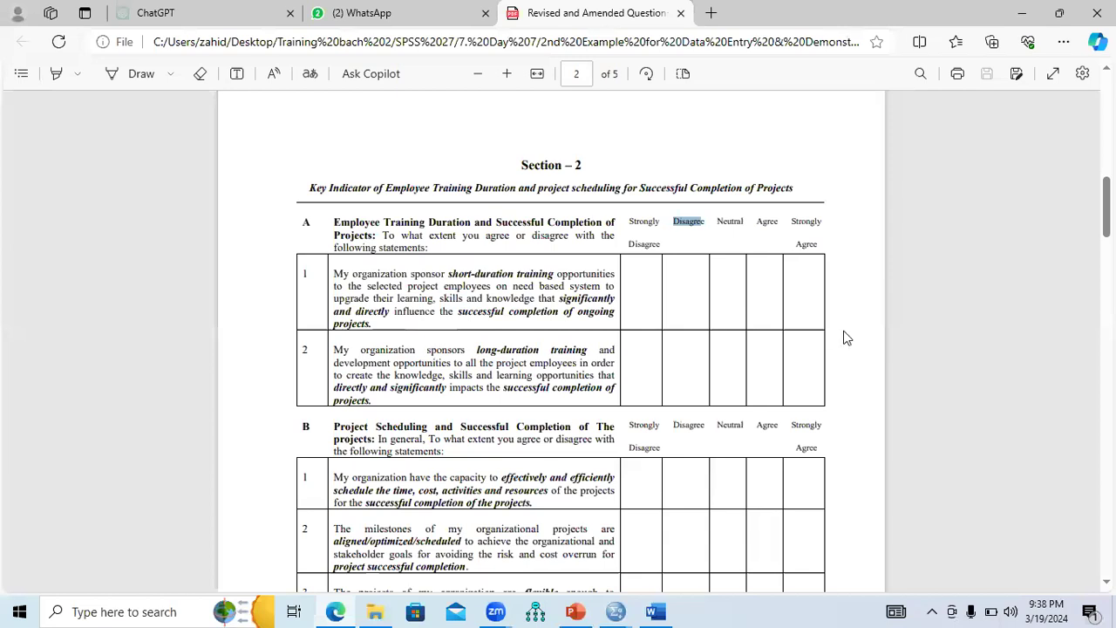
{"action": "scroll", "coordinate": [848, 338], "scroll_direction": "down", "scroll_amount": 4}
{"action": "scroll", "coordinate": [558, 340], "scroll_direction": "down", "scroll_amount": 8}
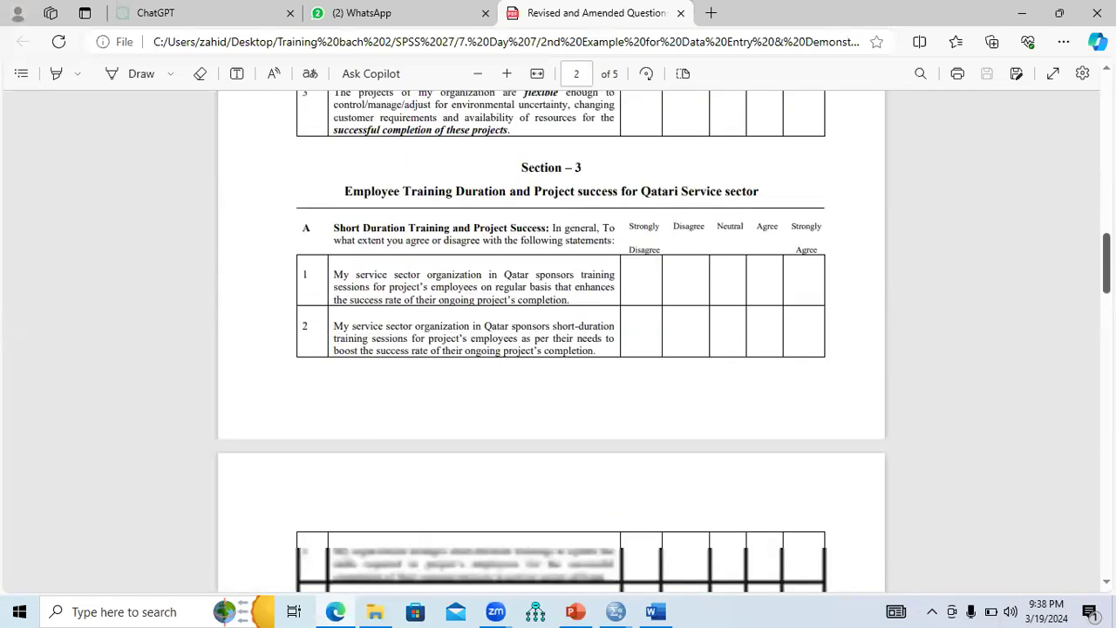
{"action": "scroll", "coordinate": [435, 268], "scroll_direction": "down", "scroll_amount": 9}
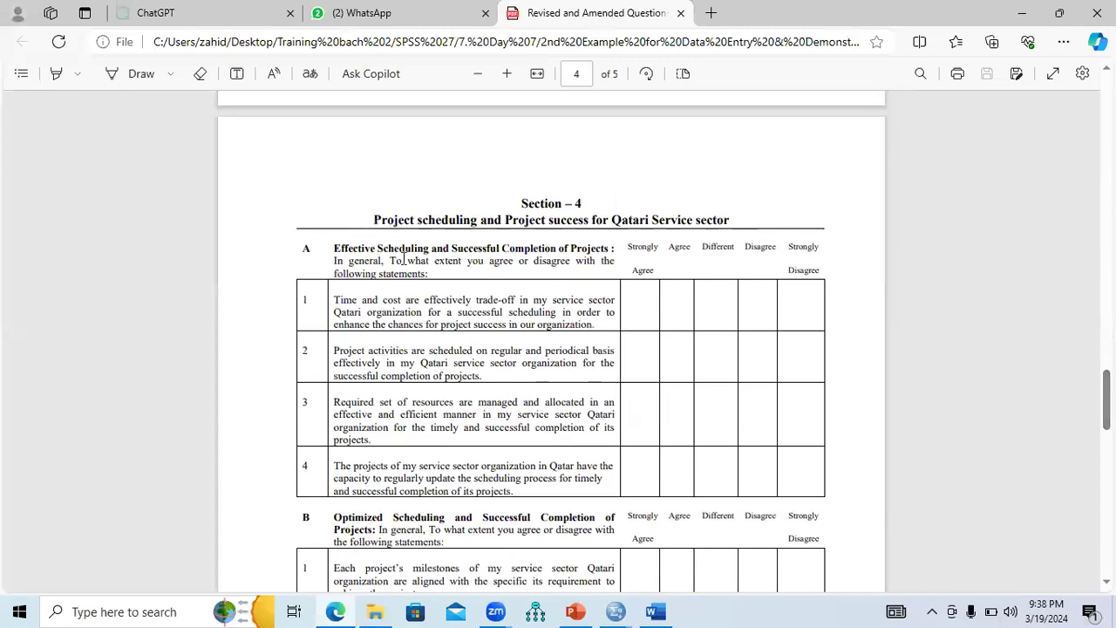
{"action": "left_click", "coordinate": [656, 610]}
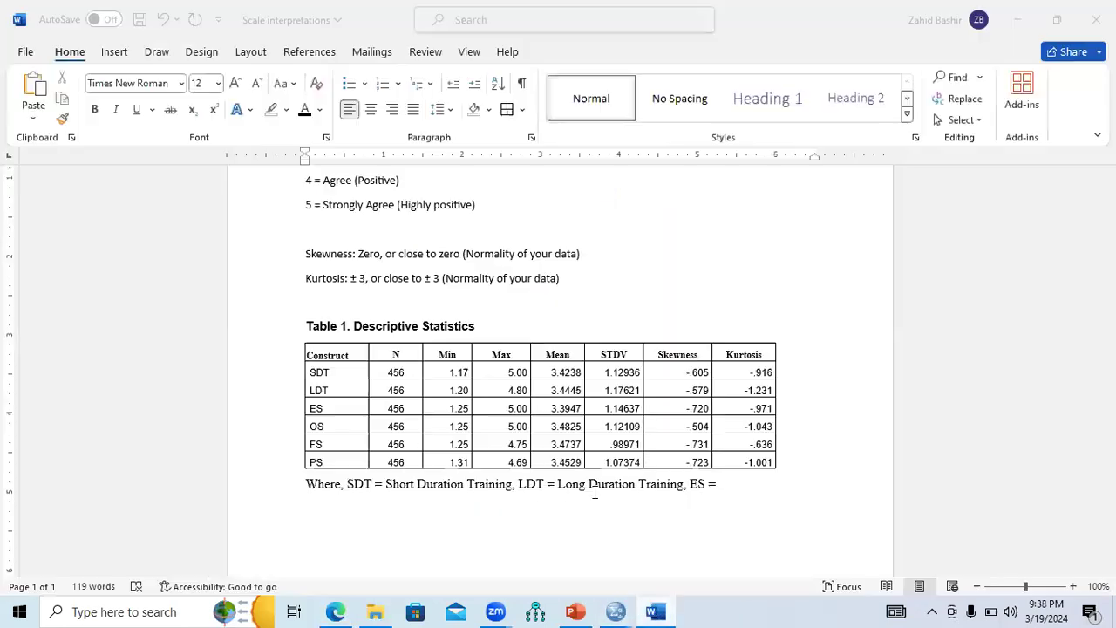
{"action": "type", "text": "Ef"}
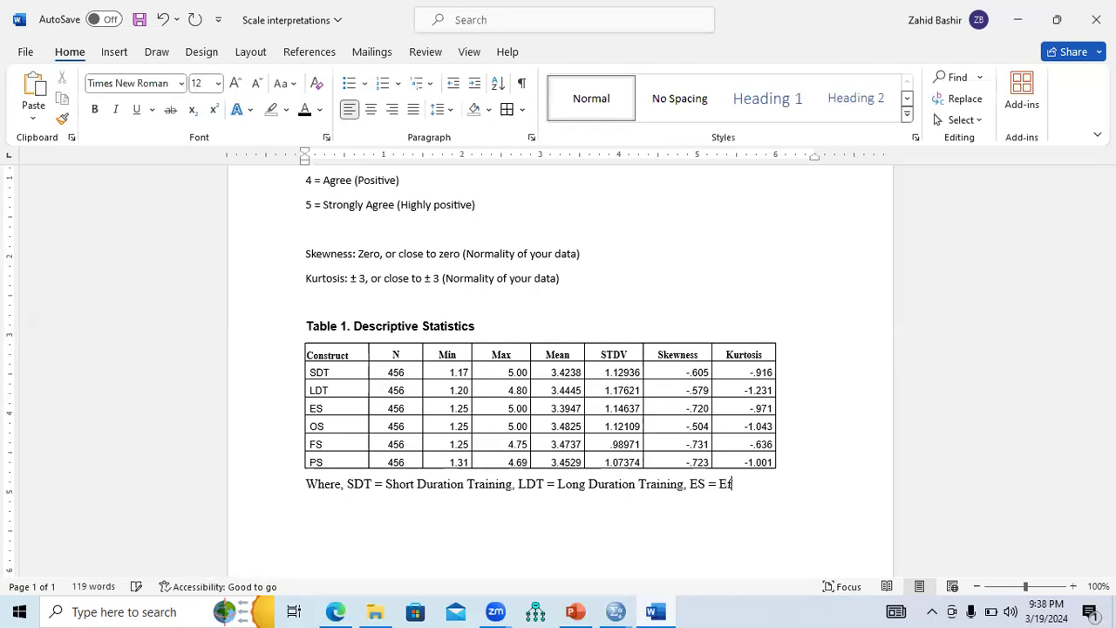
{"action": "type", "text": "fective Scheduling, "}
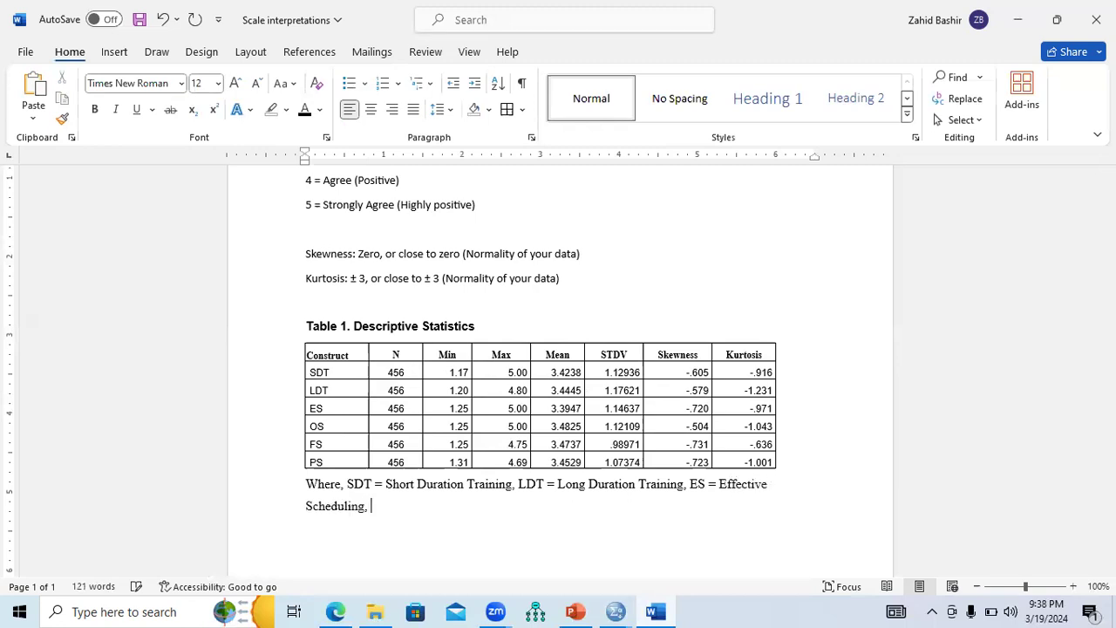
Add "OS = Optimized Scheduling, FS = Flexible Scheduling" to the abbreviation note under the table.
{"action": "type", "text": "OS = Optimized Schedulling."}
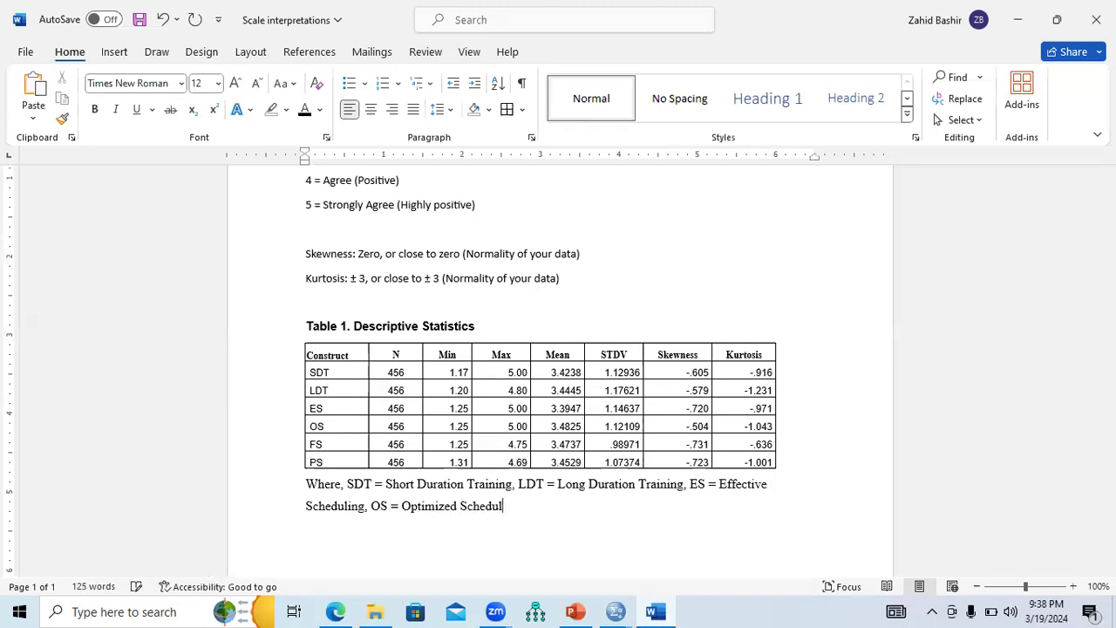
{"action": "key", "text": "BackSpace"}
{"action": "key", "text": "BackSpace"}
{"action": "key", "text": "BackSpace"}
{"action": "key", "text": "BackSpace"}
{"action": "key", "text": "BackSpace"}
{"action": "type", "text": "ing, FS = Flexible Dche"}
{"action": "key", "text": "BackSpace"}
{"action": "key", "text": "BackSpace"}
{"action": "key", "text": "BackSpace"}
{"action": "key", "text": "BackSpace"}
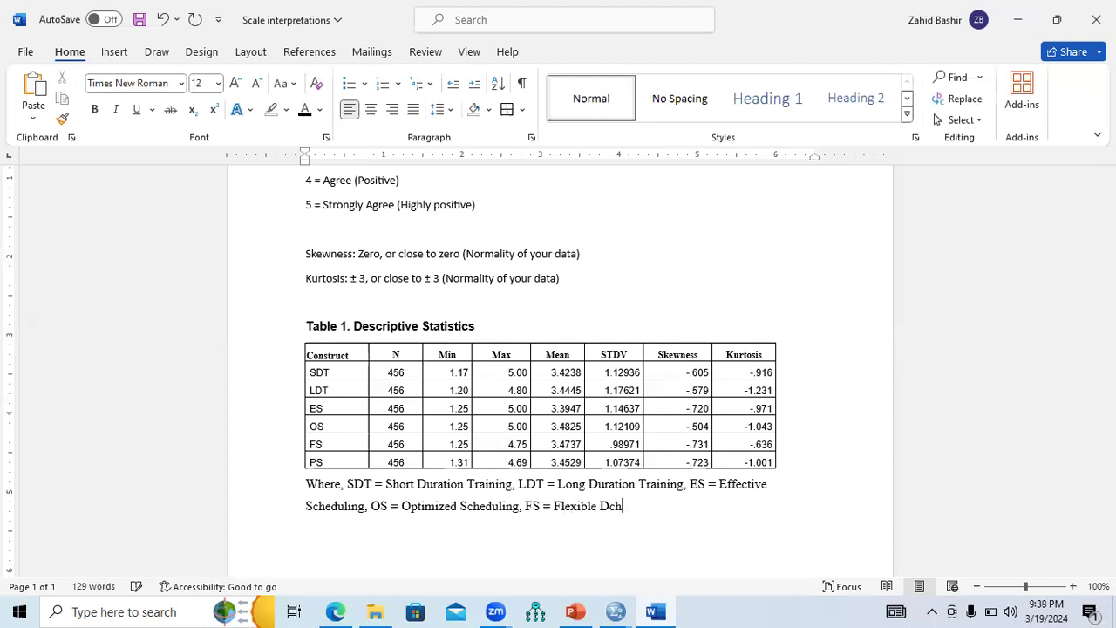
{"action": "type", "text": "S = Flexible Sc"}
{"action": "type", "text": "heduling"}
Finish the abbreviation note with ", PS = Project Success" and start a new paragraph below it.
{"action": "type", "text": ", PS = Pr"}
{"action": "type", "text": "oject "}
{"action": "type", "text": "Sch"}
{"action": "key", "text": "BackSpace"}
{"action": "key", "text": "BackSpace"}
{"action": "type", "text": "uccess"}
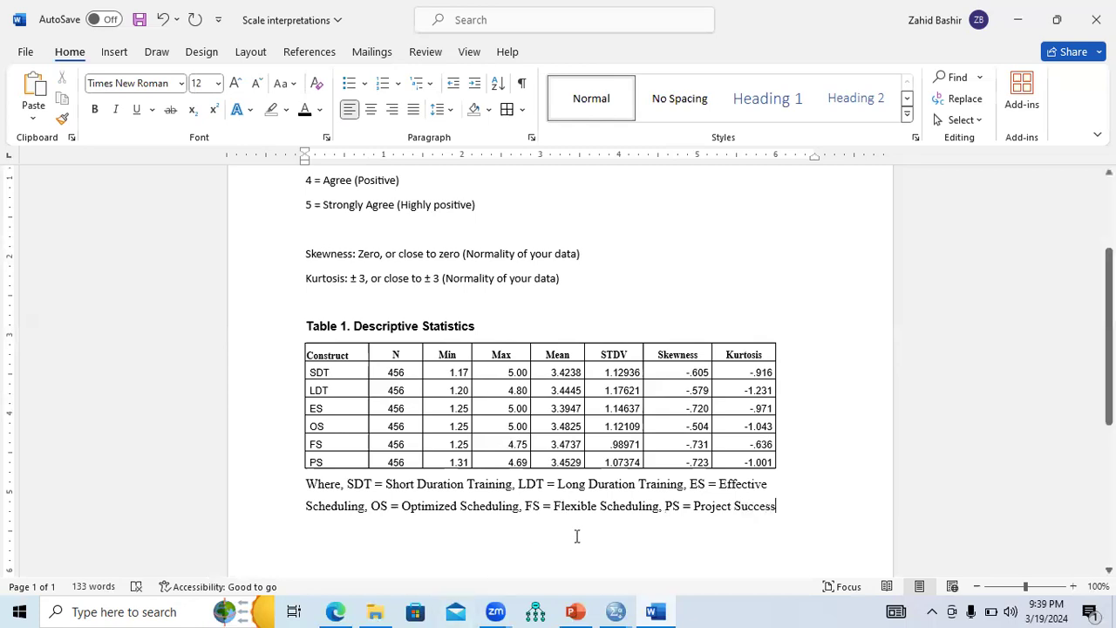
{"action": "key", "text": "Return"}
Center the values from the N column through the Kurtosis column in all six construct rows.
{"action": "left_click", "coordinate": [392, 373]}
{"action": "left_click_drag", "start_coordinate": [497, 386], "coordinate": [742, 453]}
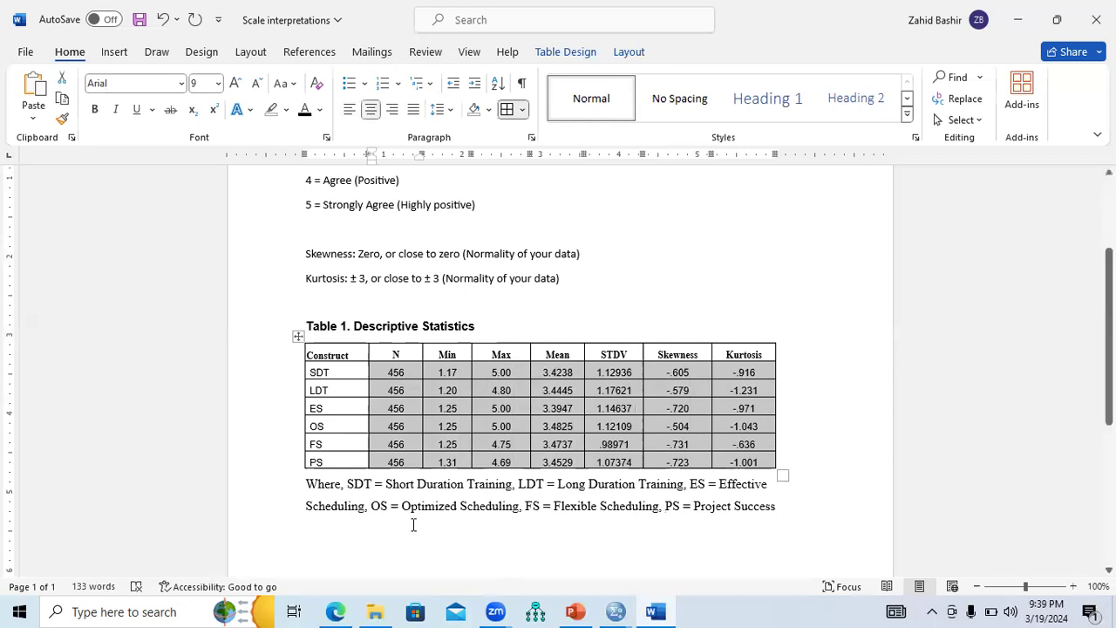
{"action": "left_click", "coordinate": [445, 551]}
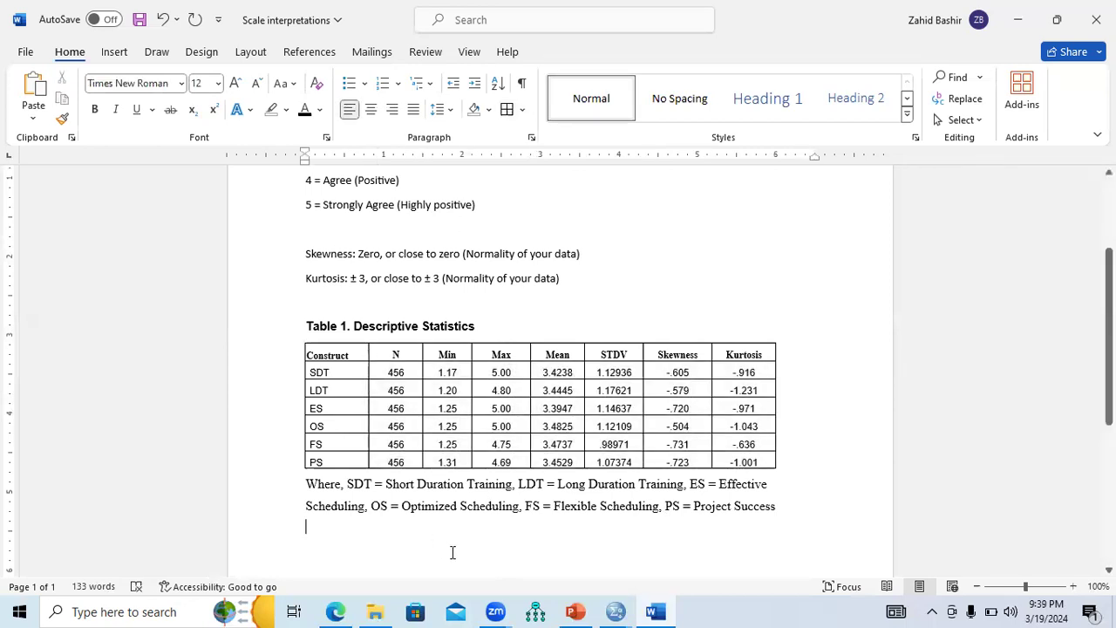
Begin the interpretation below the note with "According to the Table 1, mean values of all the constructs are".
{"action": "type", "text": "Accor"}
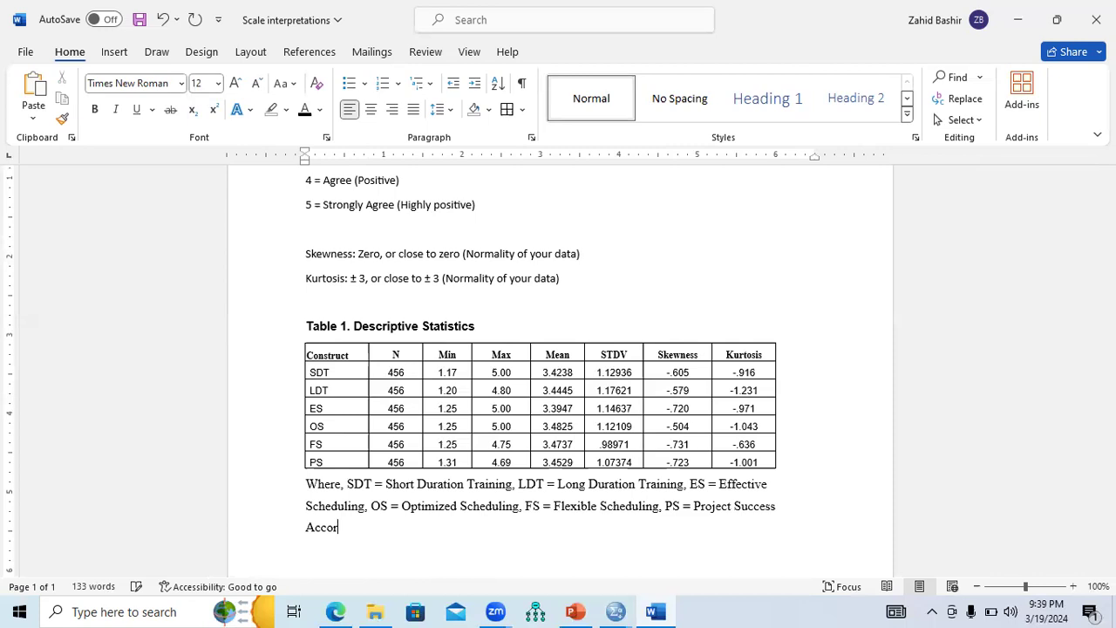
{"action": "type", "text": "ding to the Table 1,"}
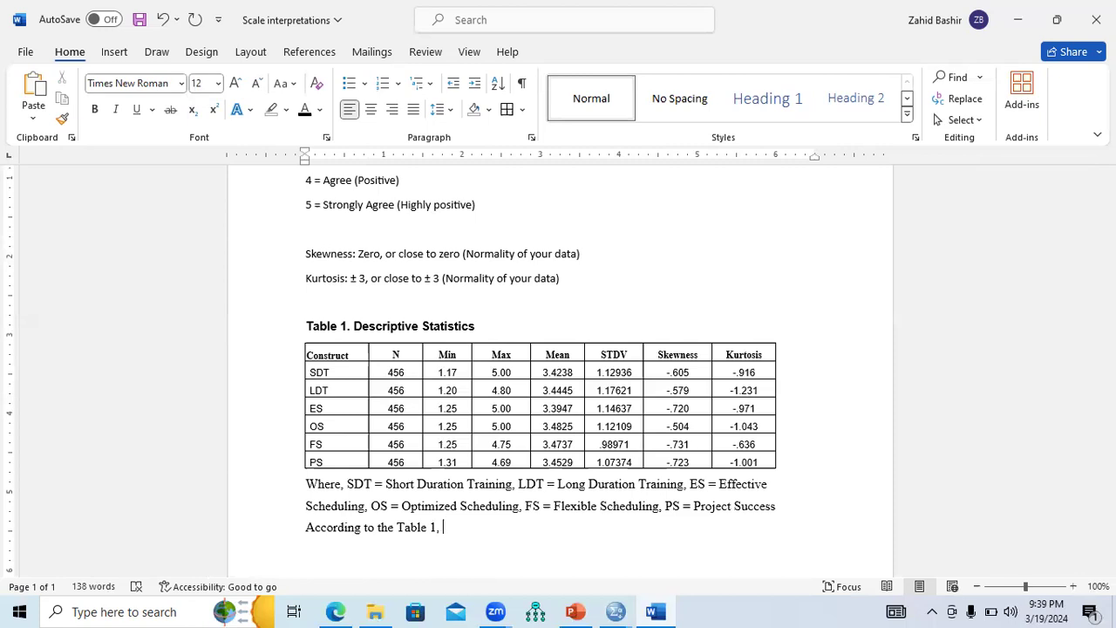
{"action": "type", "text": " mean"}
{"action": "type", "text": " show"}
{"action": "key", "text": "BackSpace"}
{"action": "key", "text": "BackSpace"}
{"action": "key", "text": "BackSpace"}
{"action": "key", "text": "BackSpace"}
{"action": "type", "text": "values of"}
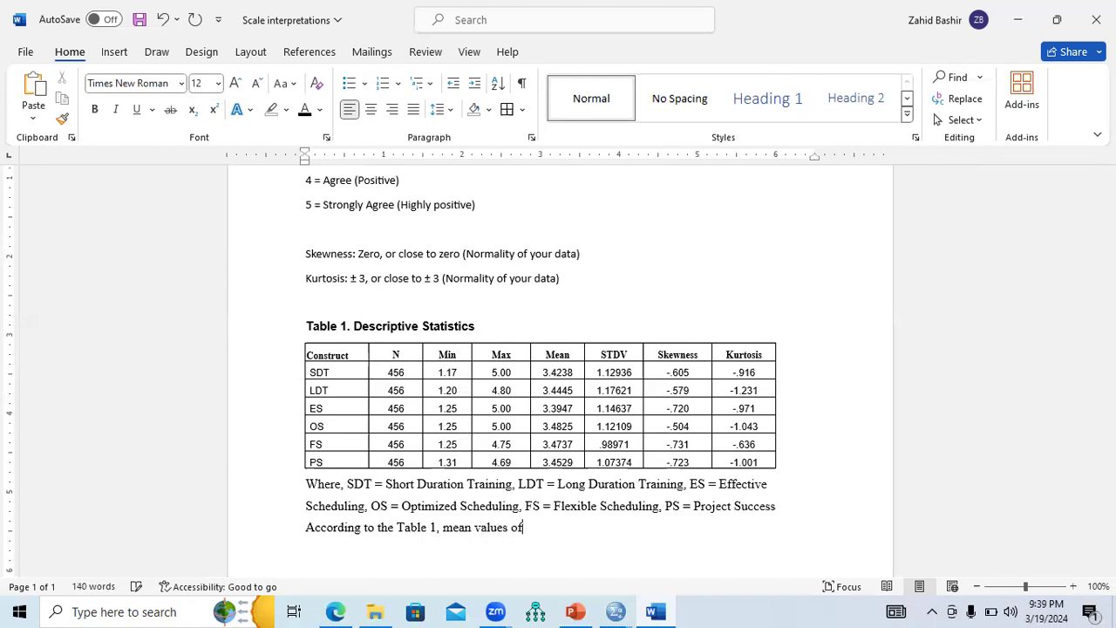
{"action": "type", "text": " all the constructs are"}
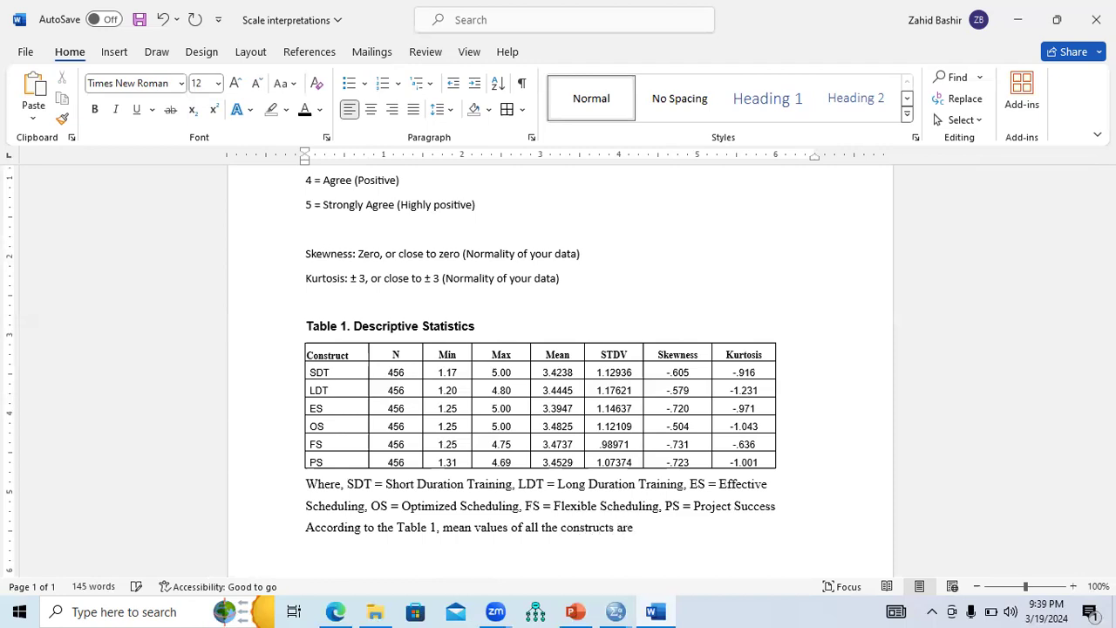
Complete the sentence on the means with "mostly either indicating the neutral or grater than neutral values.".
{"action": "type", "text": " mostly "}
{"action": "type", "text": "eithe"}
{"action": "type", "text": "r indicating the ne"}
{"action": "type", "text": "utra"}
{"action": "type", "text": "l or"}
{"action": "type", "text": " gra"}
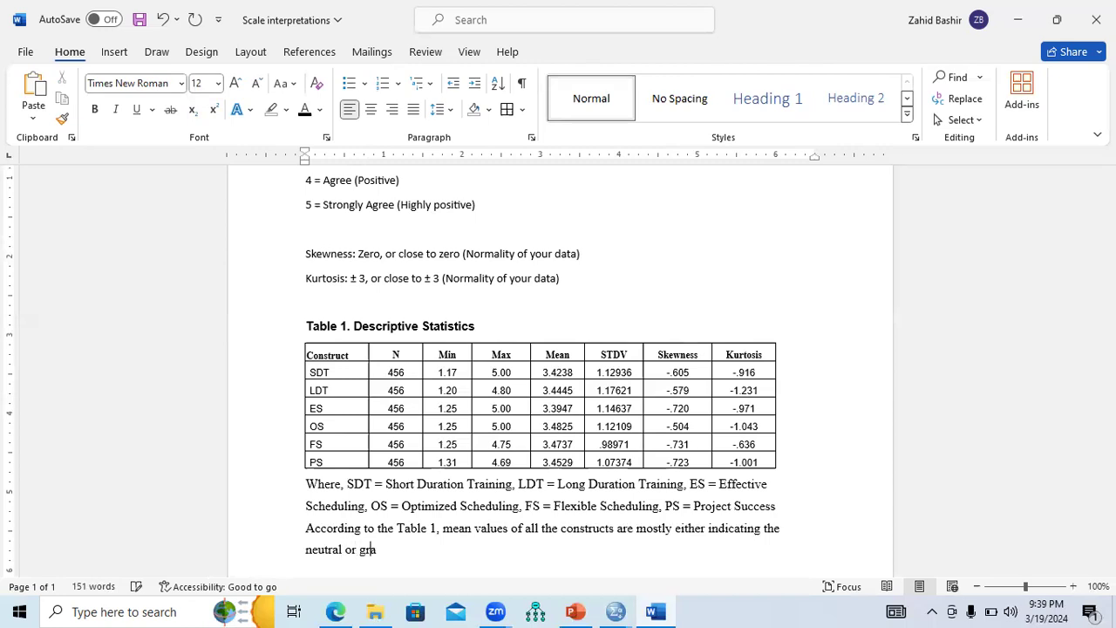
{"action": "type", "text": "ter than neutra l values. It m"}
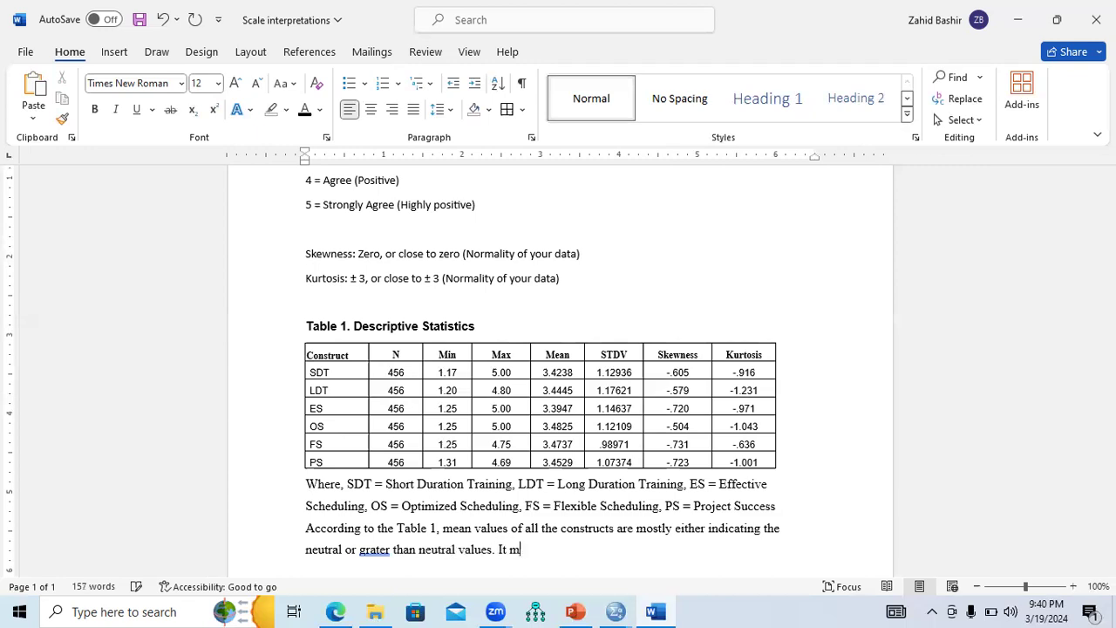
Write "It means that most of the respondants agree on the statements provided for the constructs in the questionnaire.".
{"action": "type", "text": "eans that most of the respondants "}
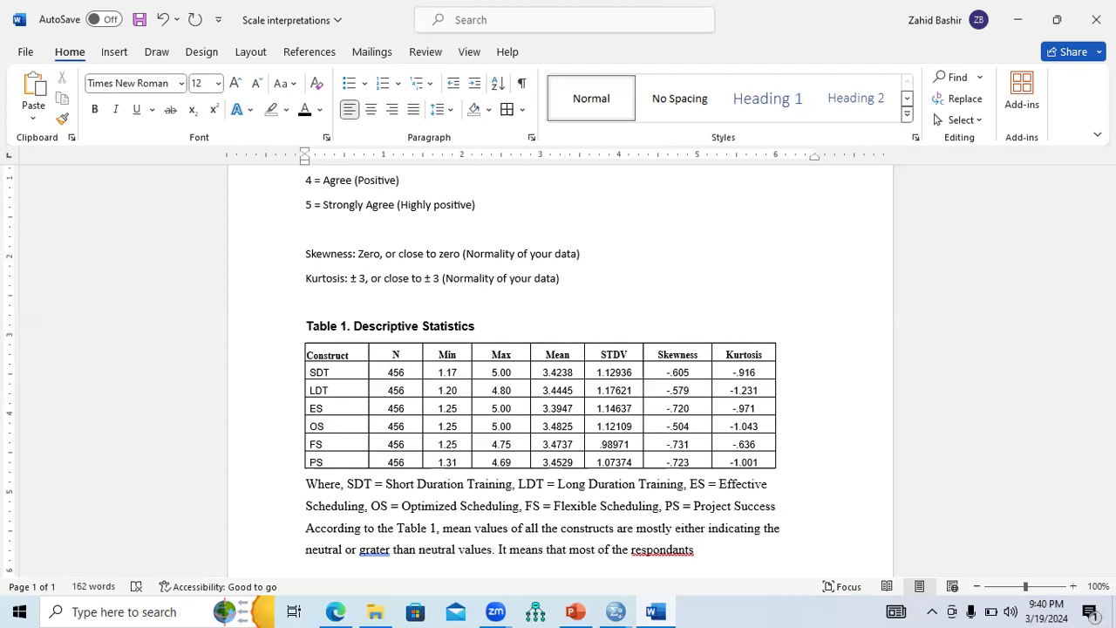
{"action": "type", "text": "agr"}
{"action": "type", "text": "ee on the st"}
{"action": "type", "text": "atements provided"}
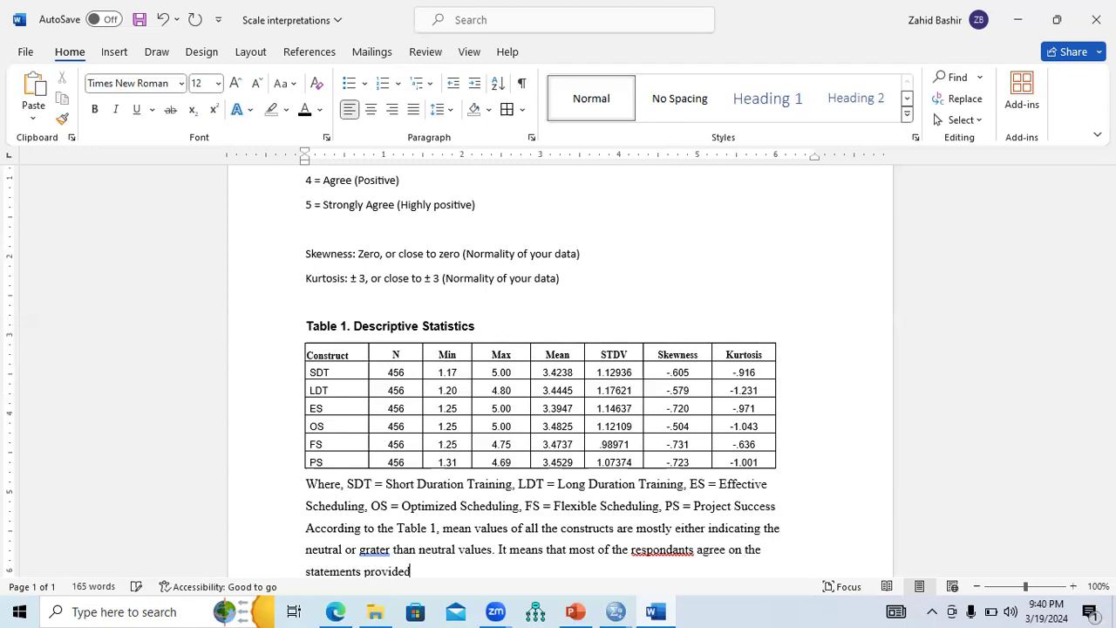
{"action": "type", "text": " for the constructs in the questionnaire."}
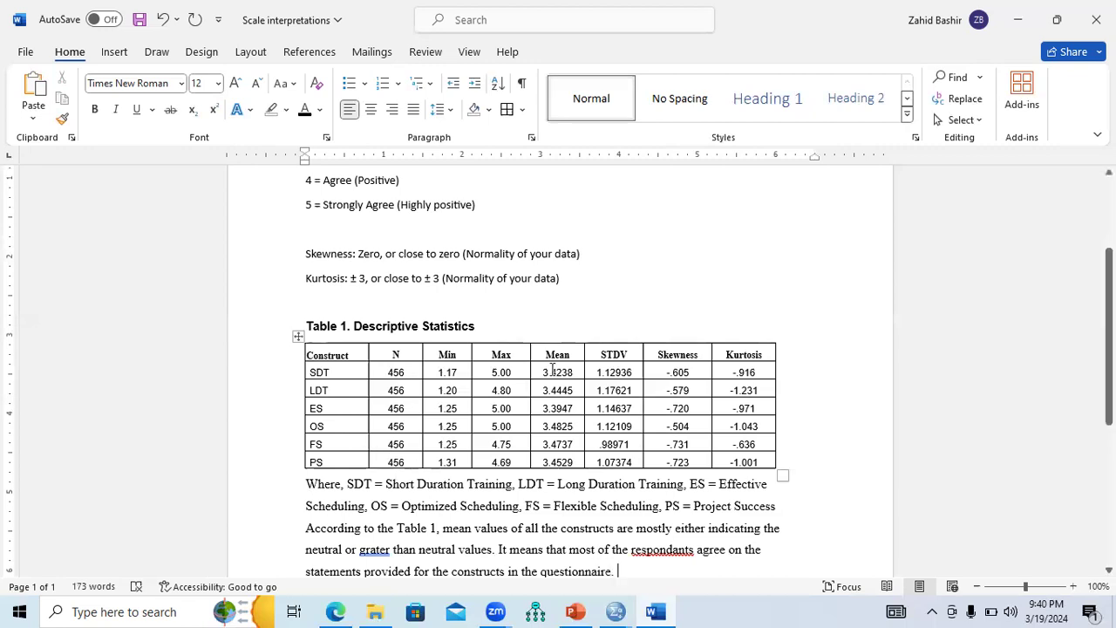
Compare the Mean column's values with the Neutral and Agree entries of the Likert scale list.
{"action": "left_click_drag", "start_coordinate": [545, 373], "coordinate": [573, 408]}
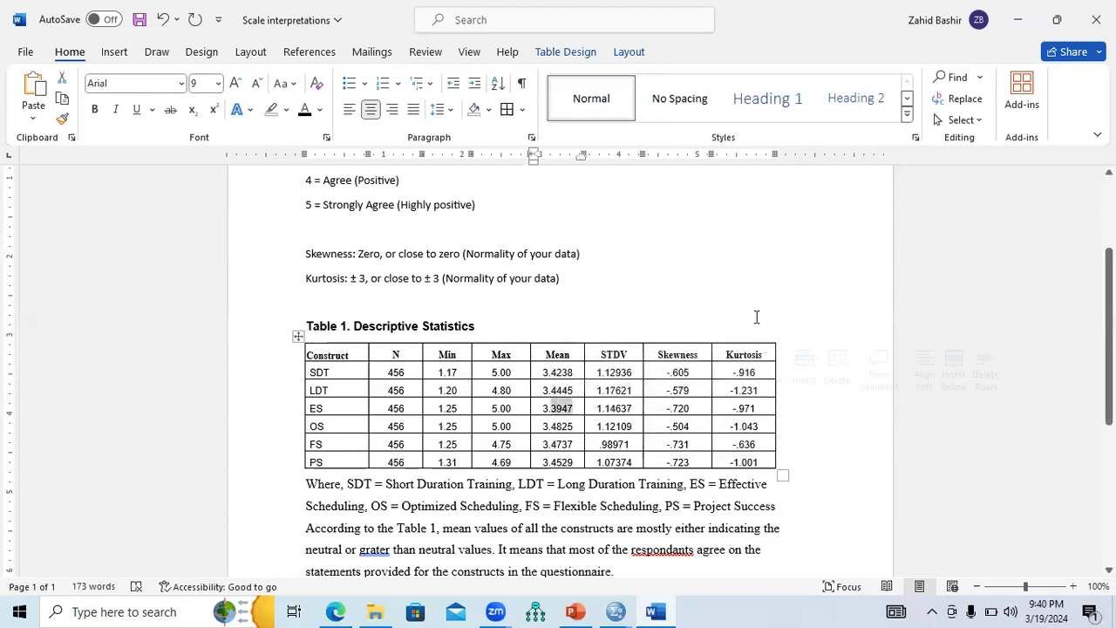
{"action": "scroll", "coordinate": [471, 274], "scroll_direction": "up", "scroll_amount": 3}
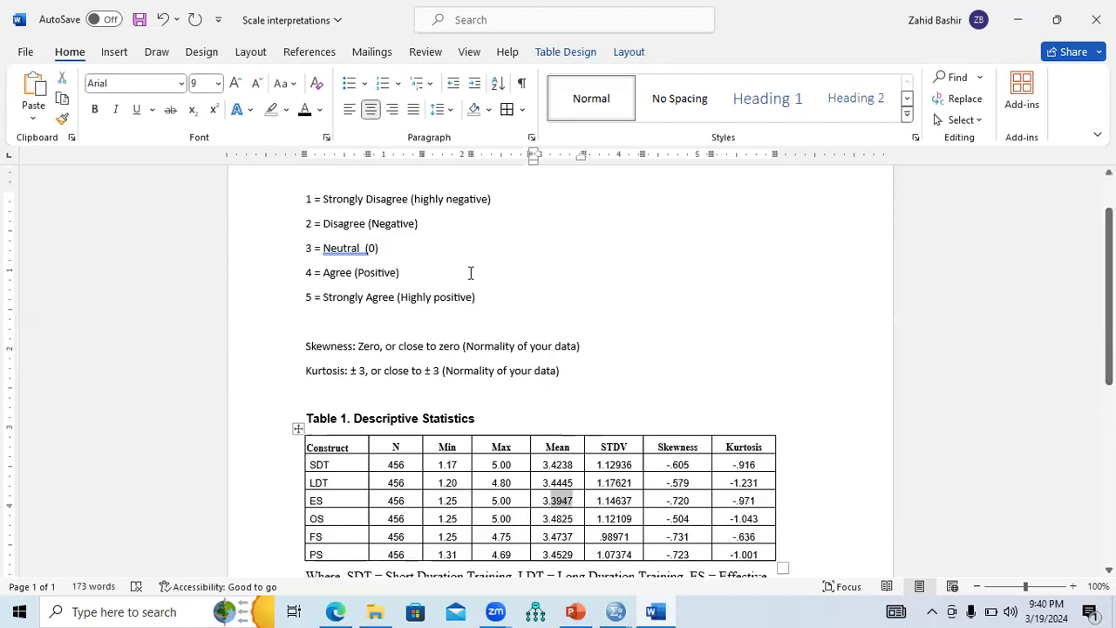
{"action": "left_click", "coordinate": [444, 276]}
{"action": "left_click", "coordinate": [303, 275], "text": "shift"}
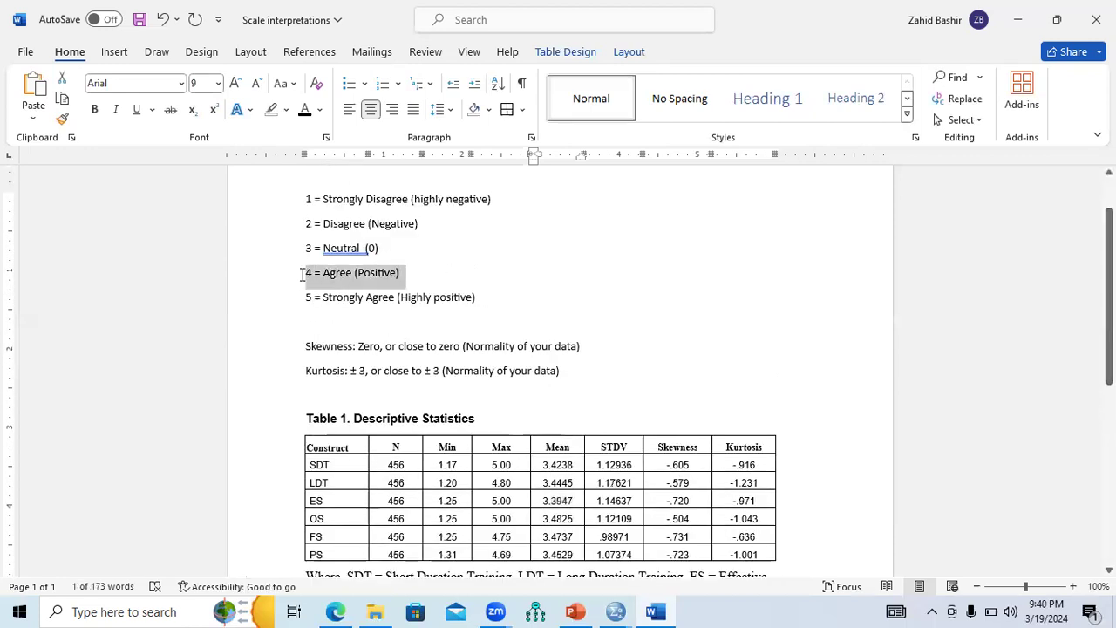
{"action": "mouse_move", "coordinate": [305, 248]}
{"action": "left_mouse_down"}
{"action": "mouse_move", "coordinate": [365, 249]}
{"action": "mouse_move", "coordinate": [398, 273]}
{"action": "mouse_move", "coordinate": [312, 272]}
{"action": "mouse_move", "coordinate": [303, 253]}
{"action": "left_mouse_up"}
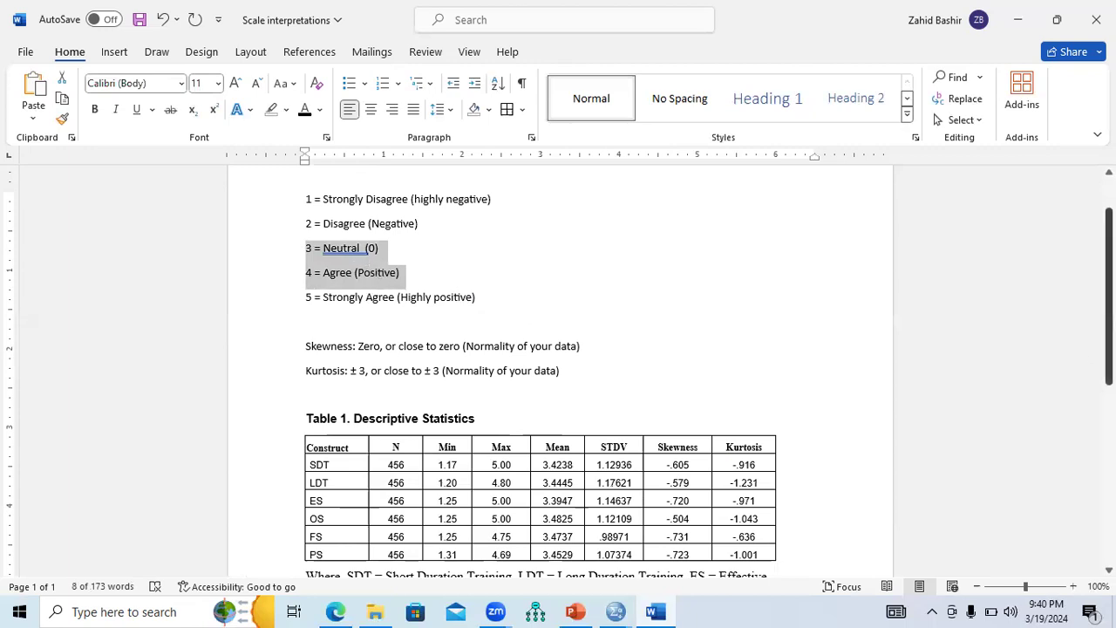
{"action": "scroll", "coordinate": [1109, 305], "scroll_direction": "down", "scroll_amount": 2}
{"action": "left_click", "coordinate": [773, 564]}
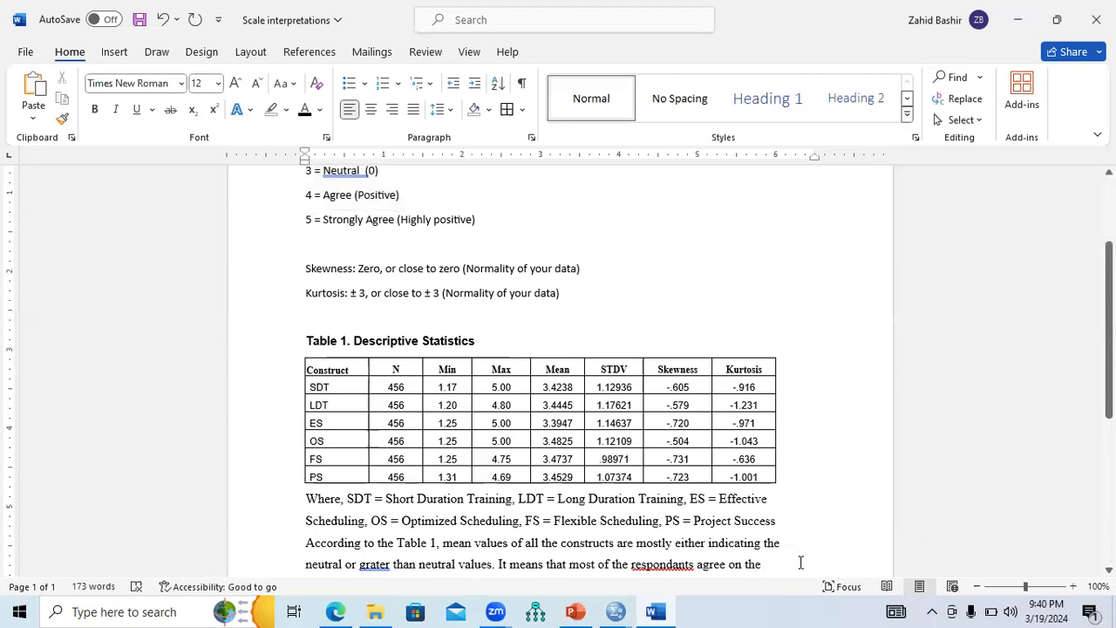
{"action": "type", "text": "statements provided for the constructs in the questionnaire."}
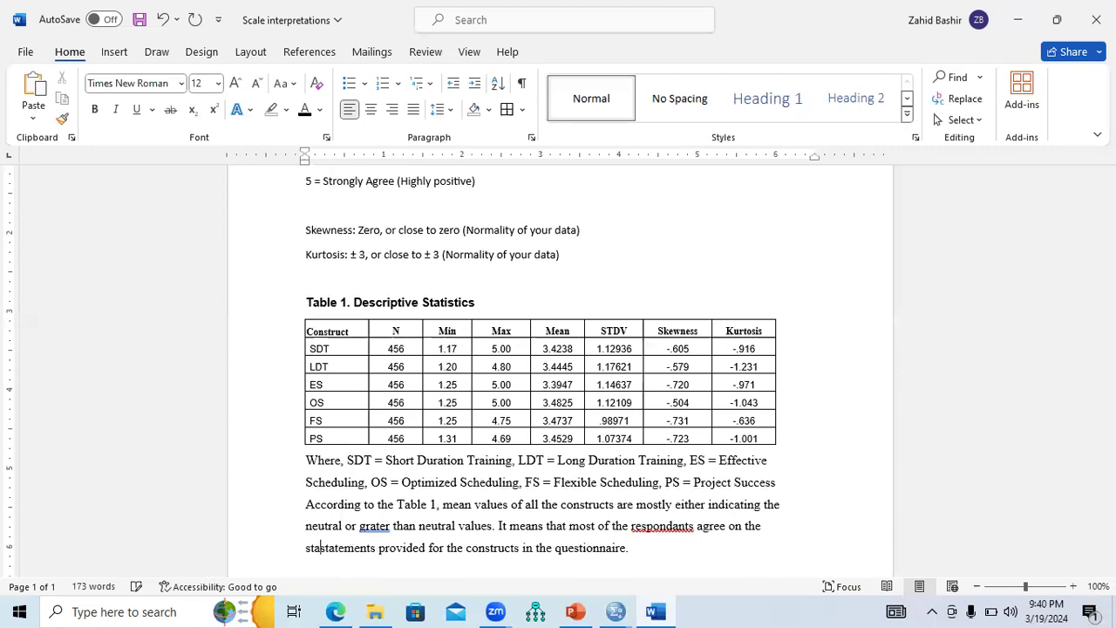
{"action": "key", "text": "BackSpace"}
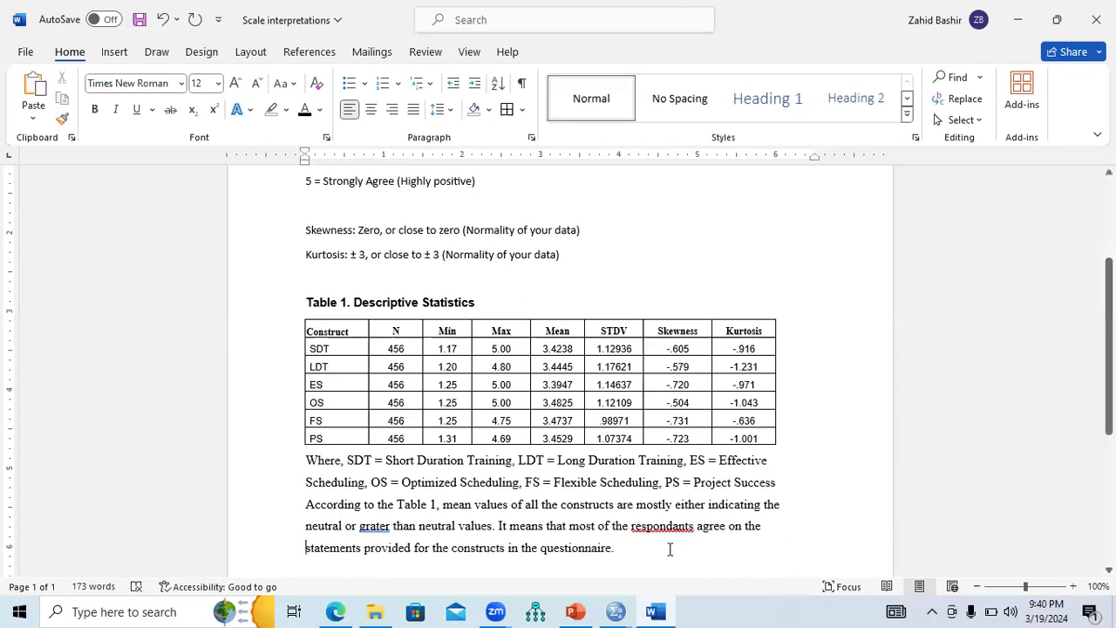
Add the closing sentence "The skewness and kurtosis indicates noramility of the data." to the interpretation.
{"action": "type", "text": "Tge"}
{"action": "key", "text": "BackSpace"}
{"action": "key", "text": "BackSpace"}
{"action": "key", "text": "BackSpace"}
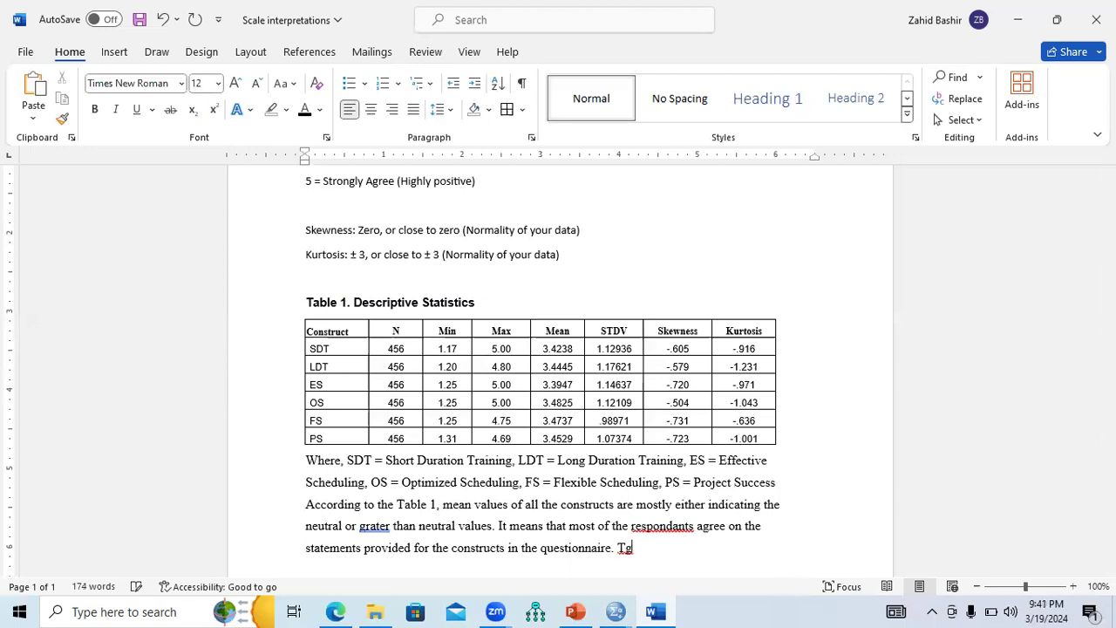
{"action": "type", "text": "he skewness and kurtosh"}
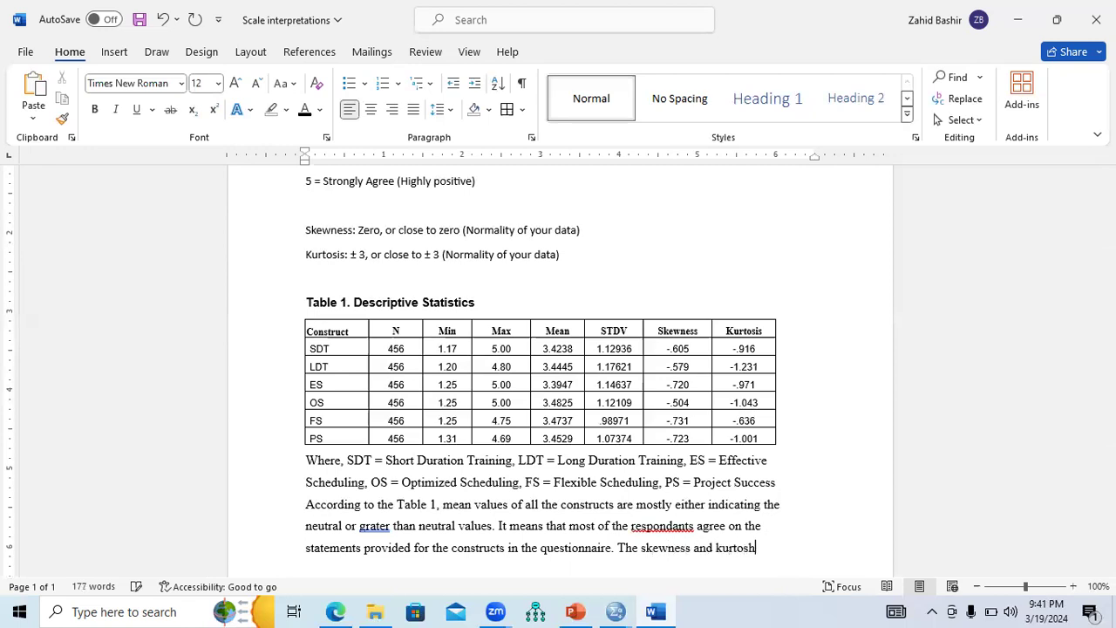
{"action": "key", "text": "BackSpace"}
{"action": "type", "text": "is indicates noramility of the data."}
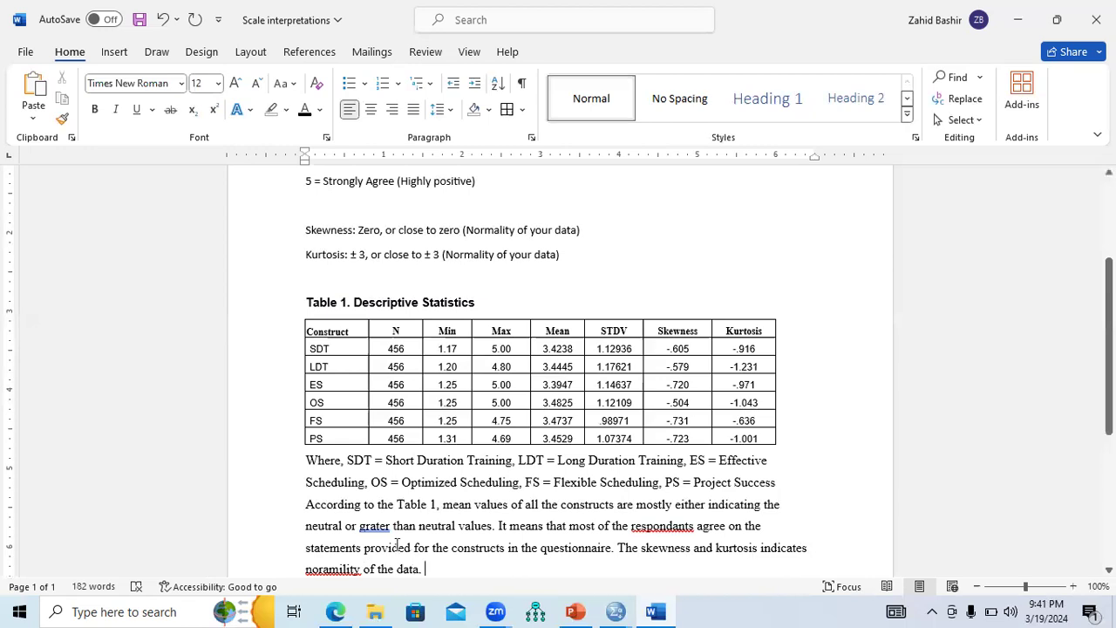
Justify everything from the Table 1 title through the end of the interpretation paragraph.
{"action": "left_click_drag", "start_coordinate": [462, 568], "coordinate": [287, 312]}
{"action": "key", "text": "ctrl+j"}
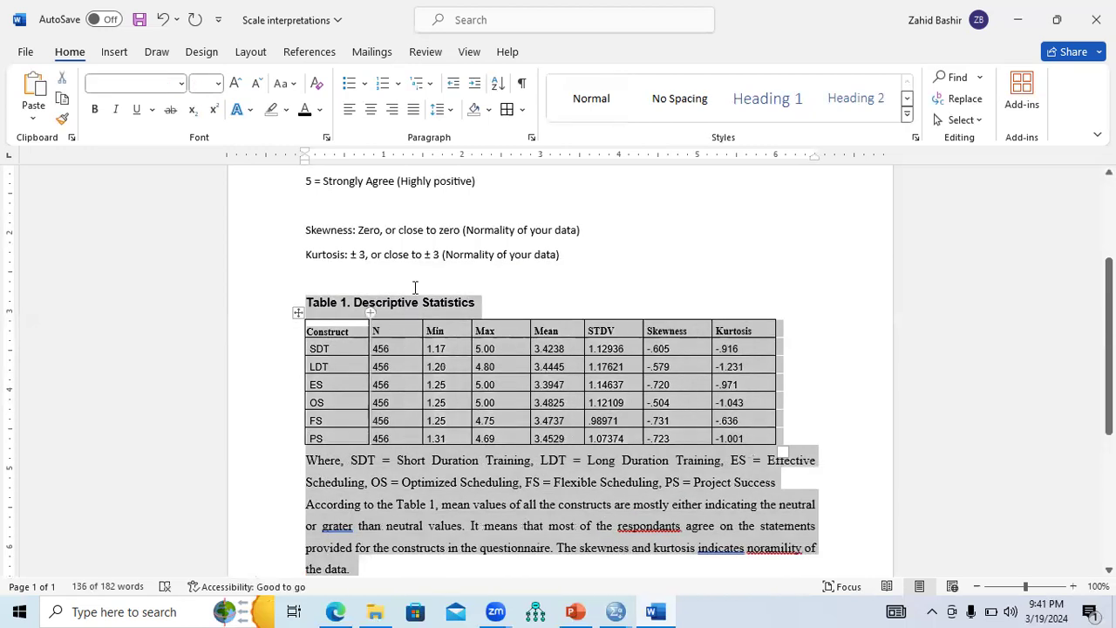
{"action": "left_click", "coordinate": [376, 568]}
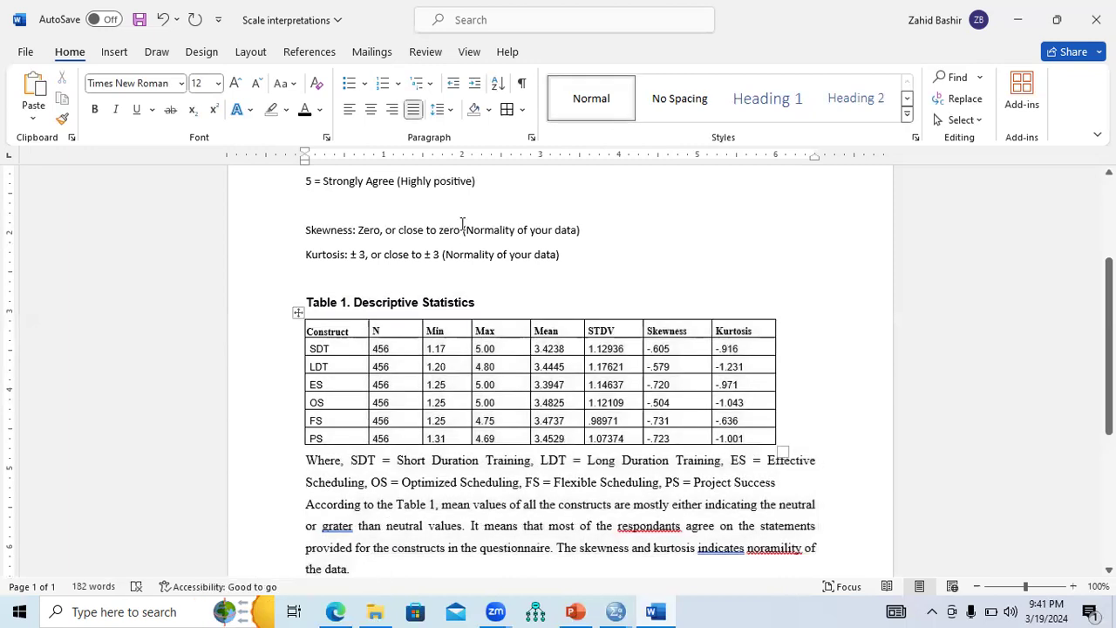